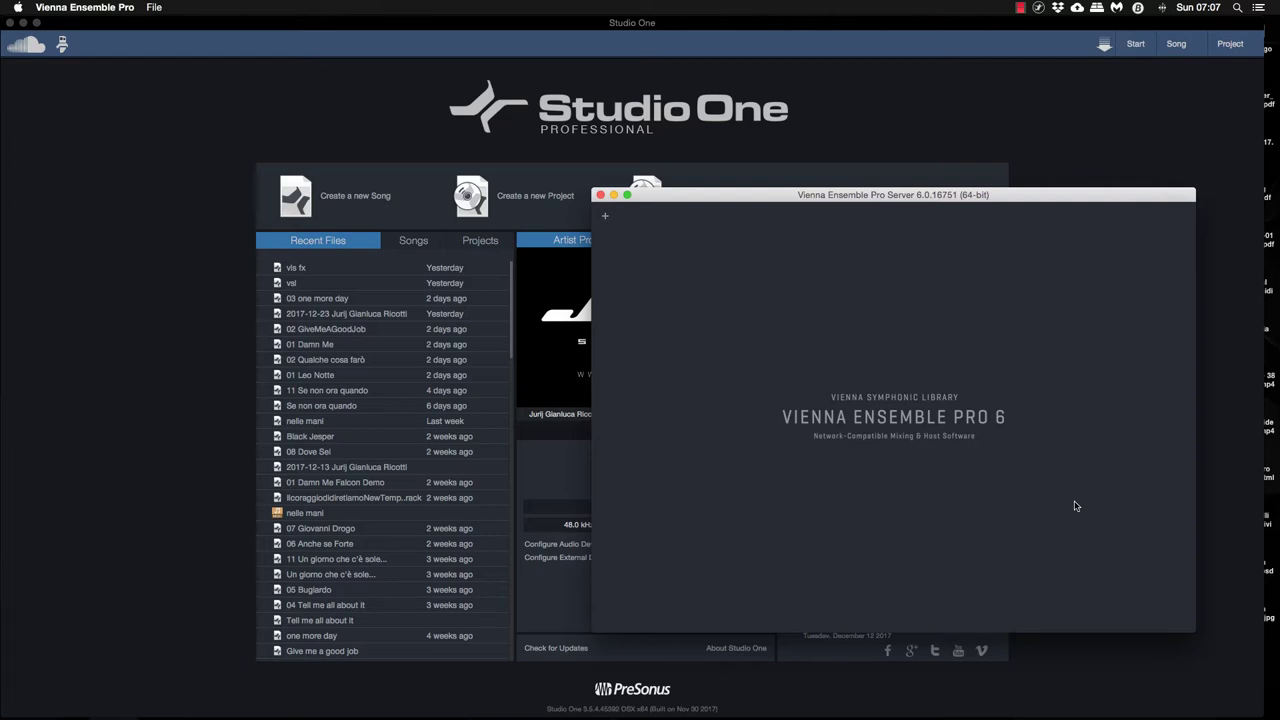
# - Open the network diagram image screenshot_141, examine how the computers are linked through the router, and close it
pyautogui.moveTo(786, 190); pyautogui.dragTo(810, 148)
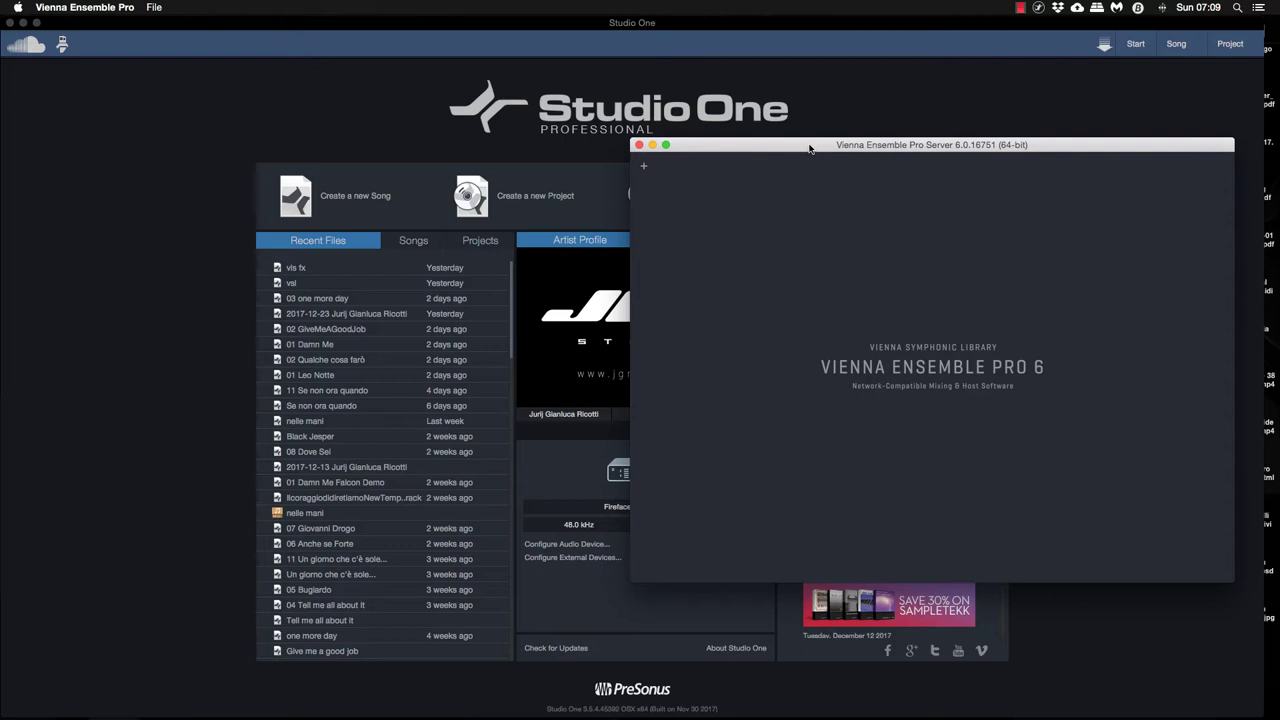
pyautogui.doubleClick(1269, 620)
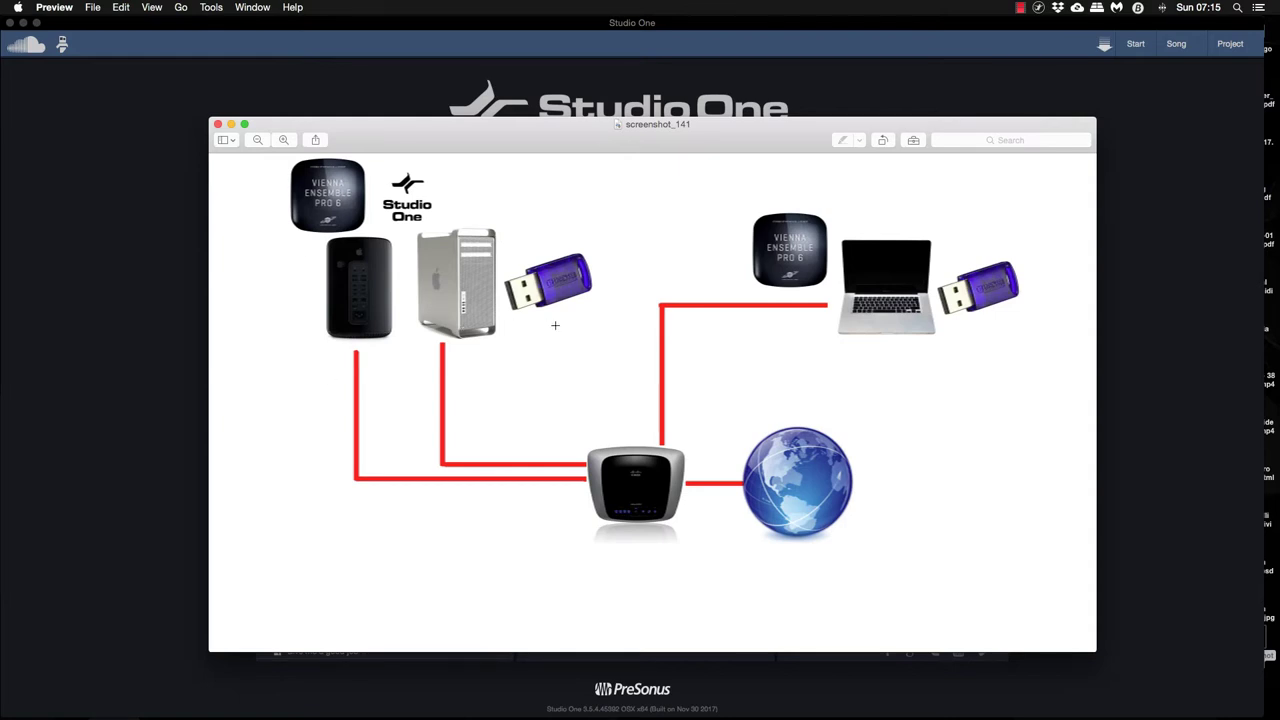
pyautogui.press('super+q')
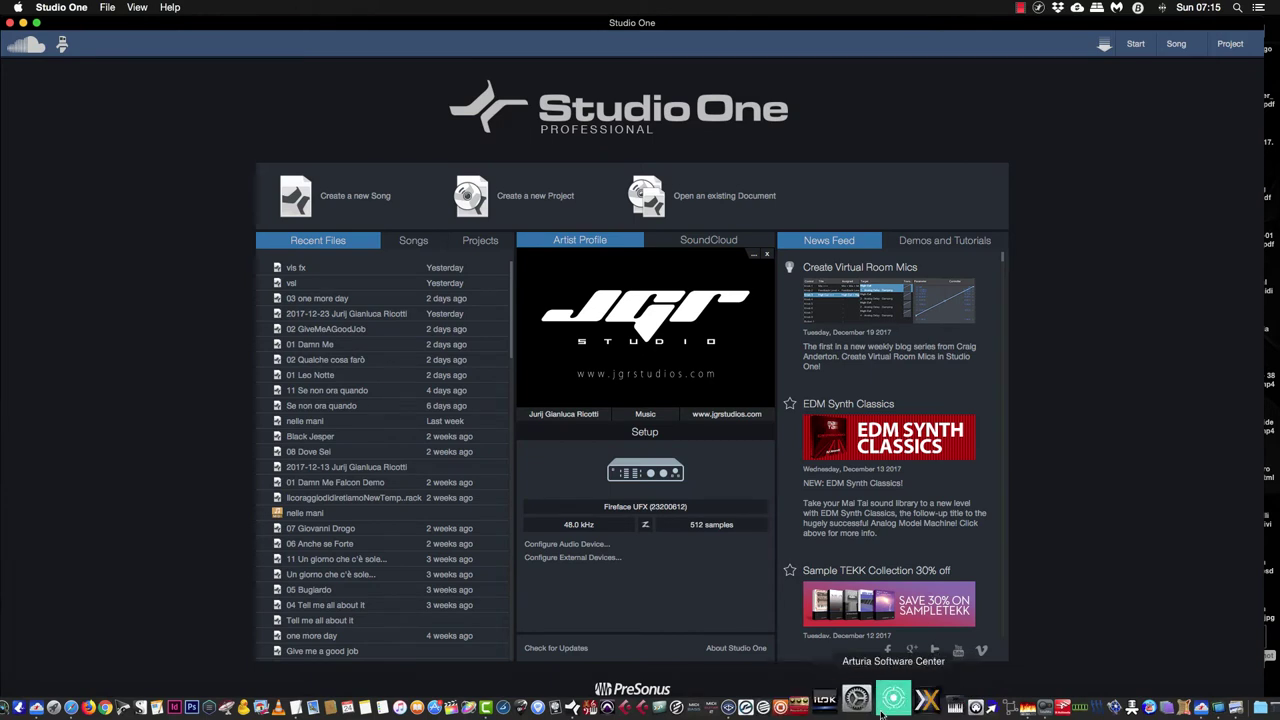
# - Switch to Screen Sharing and create a Vienna Ensemble Pro server instance named VEP MB on the remote MacBook Pro
pyautogui.click(765, 707)
pyautogui.moveTo(765, 165); pyautogui.dragTo(800, 143)
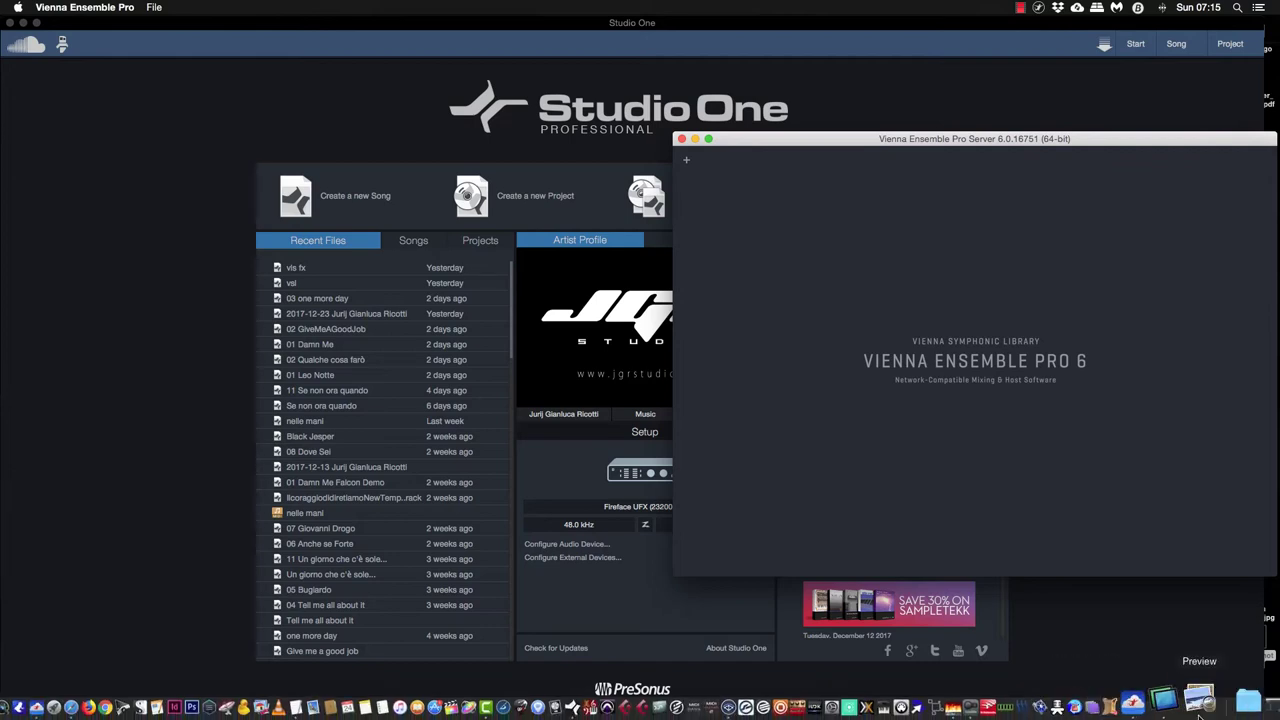
pyautogui.click(1225, 703)
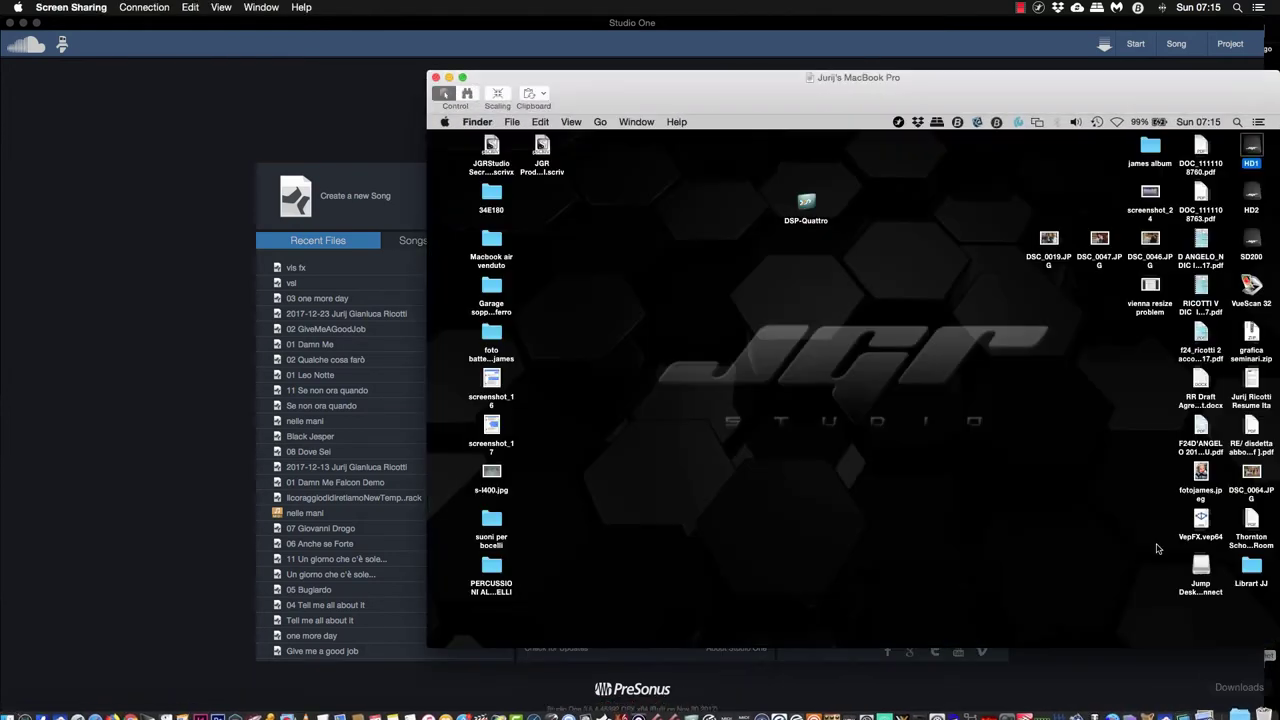
pyautogui.moveTo(962, 78); pyautogui.dragTo(904, 87)
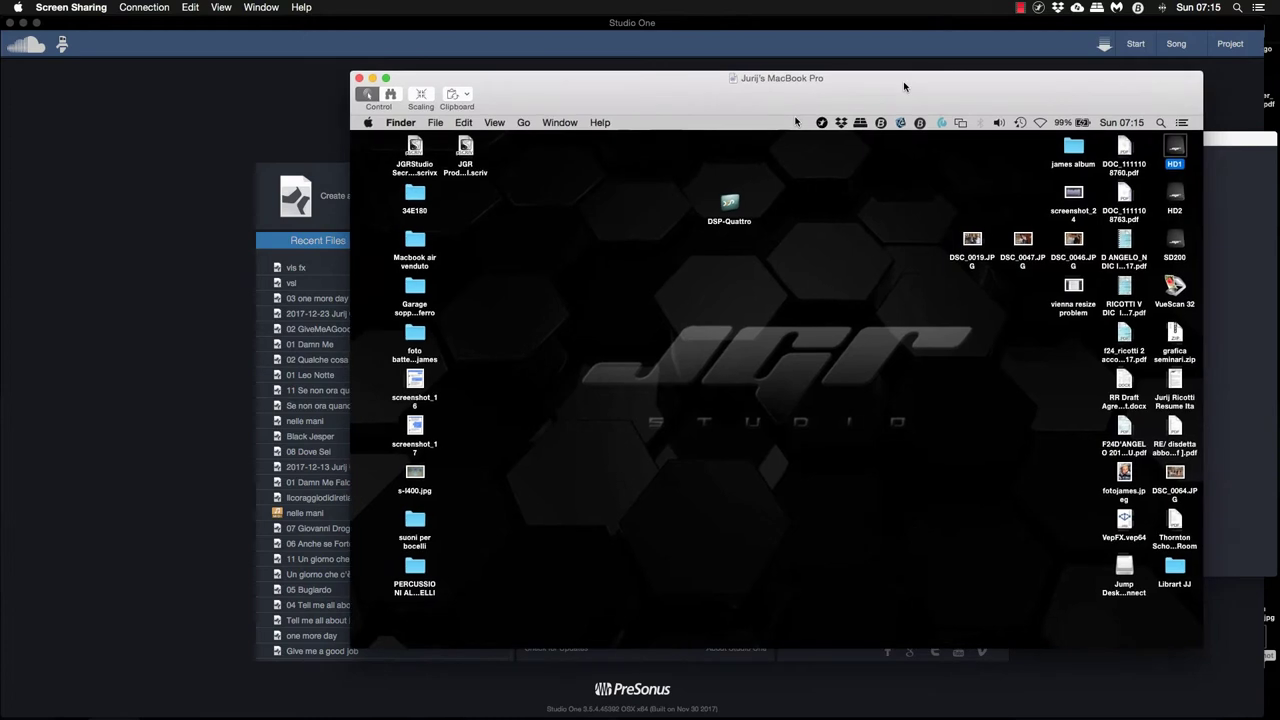
pyautogui.click(933, 628)
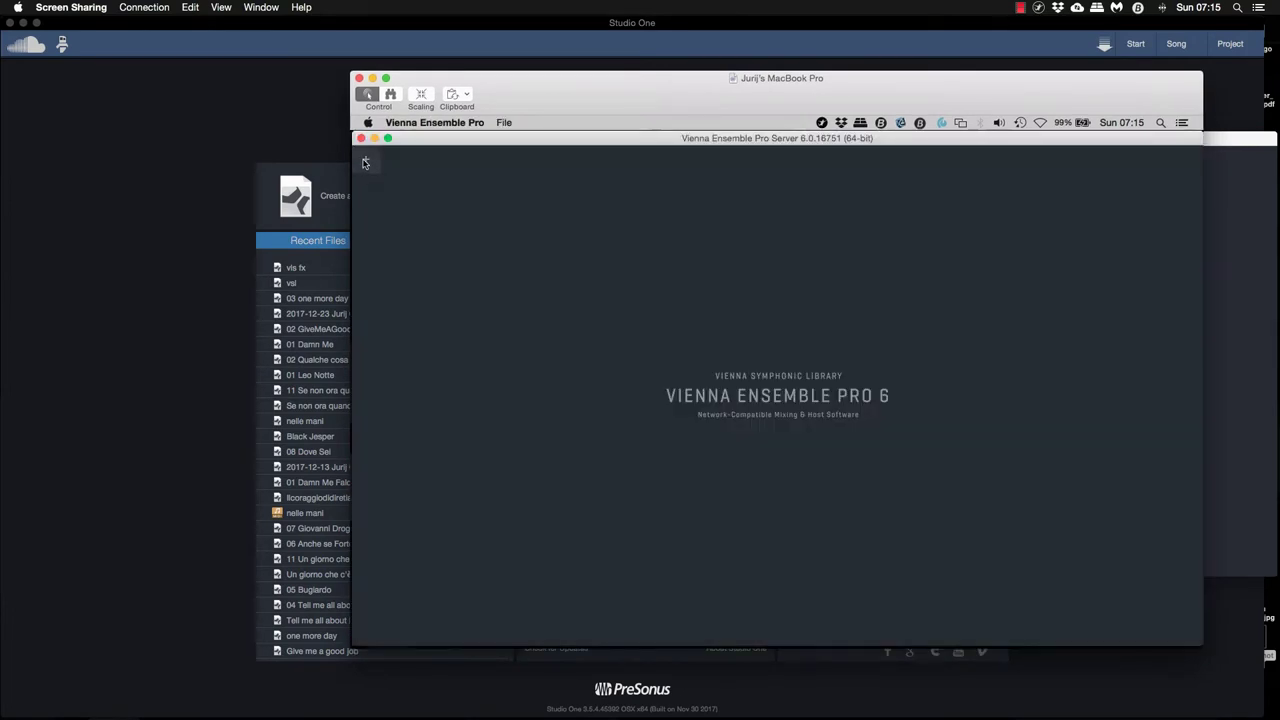
pyautogui.click(365, 160)
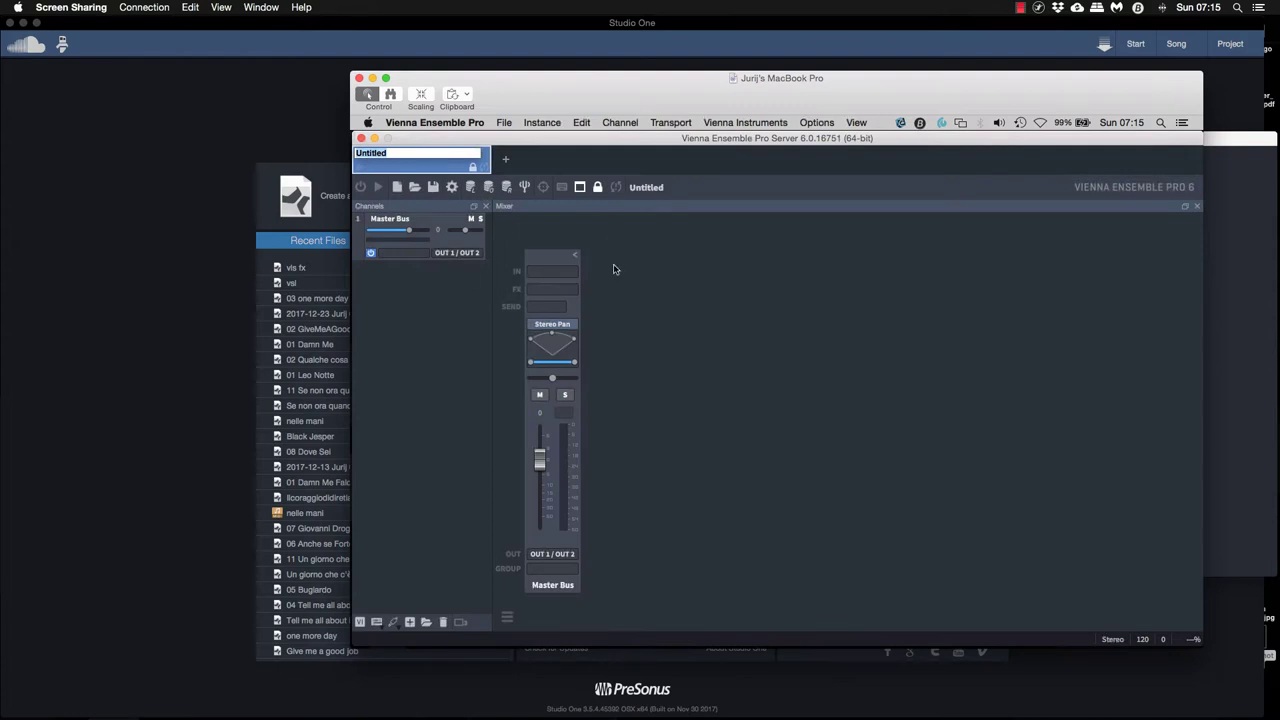
pyautogui.write('VEP MB')
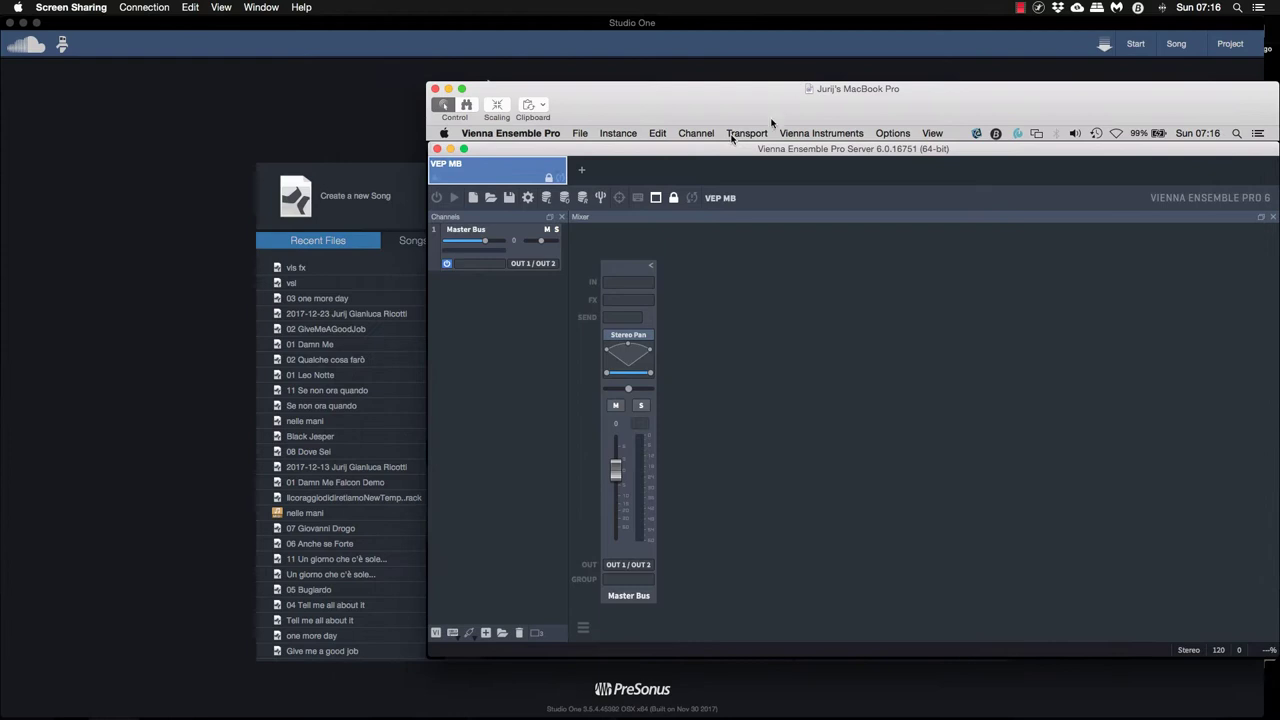
# - Switch to the local Vienna Ensemble Pro server and create an instance named VEP Local
pyautogui.hotkey('ctrl', 'Up')
pyautogui.hotkey('ctrl', 'Up')
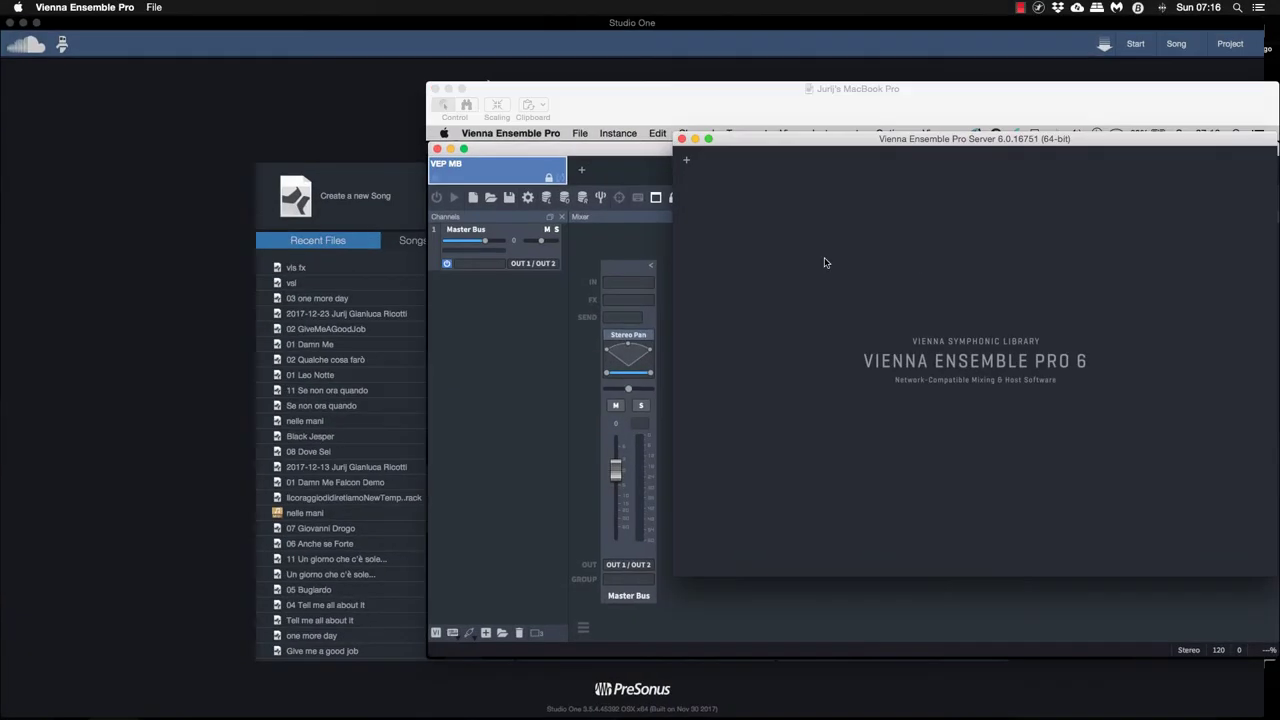
pyautogui.click(686, 163)
pyautogui.doubleClick(724, 153)
pyautogui.write('VEP Local')
pyautogui.press('Return')
# - Switch to Studio One and create a new song named VEP Test
pyautogui.click(344, 143)
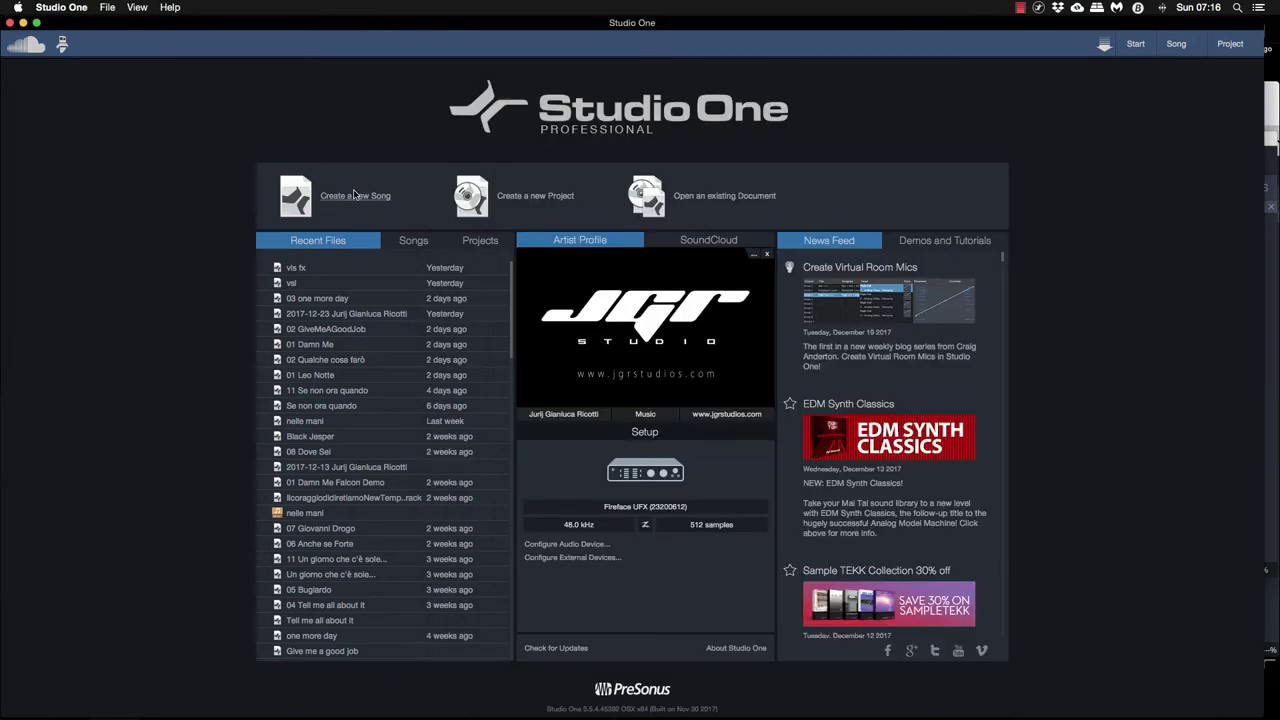
pyautogui.click(354, 195)
pyautogui.write('VEP Test')
pyautogui.press('Return')
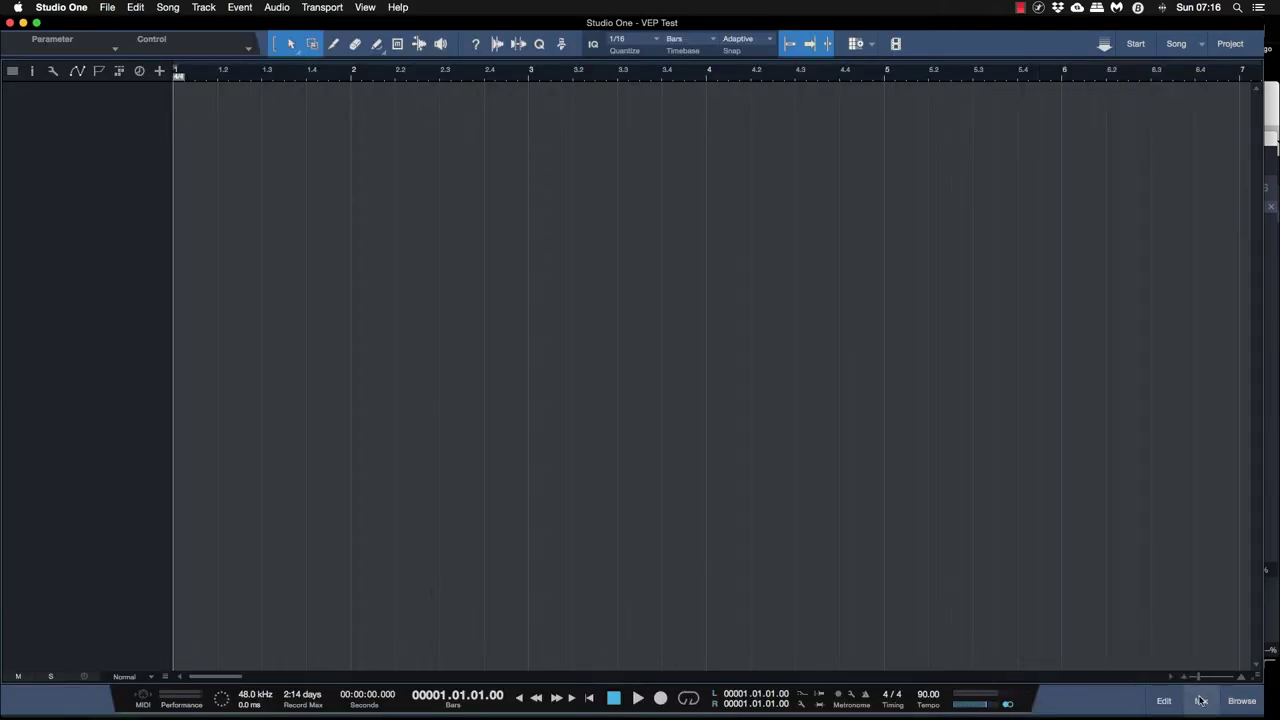
# - Show the mixer and add a VSL Vienna Ensemble Pro instrument to the song
pyautogui.click(1202, 701)
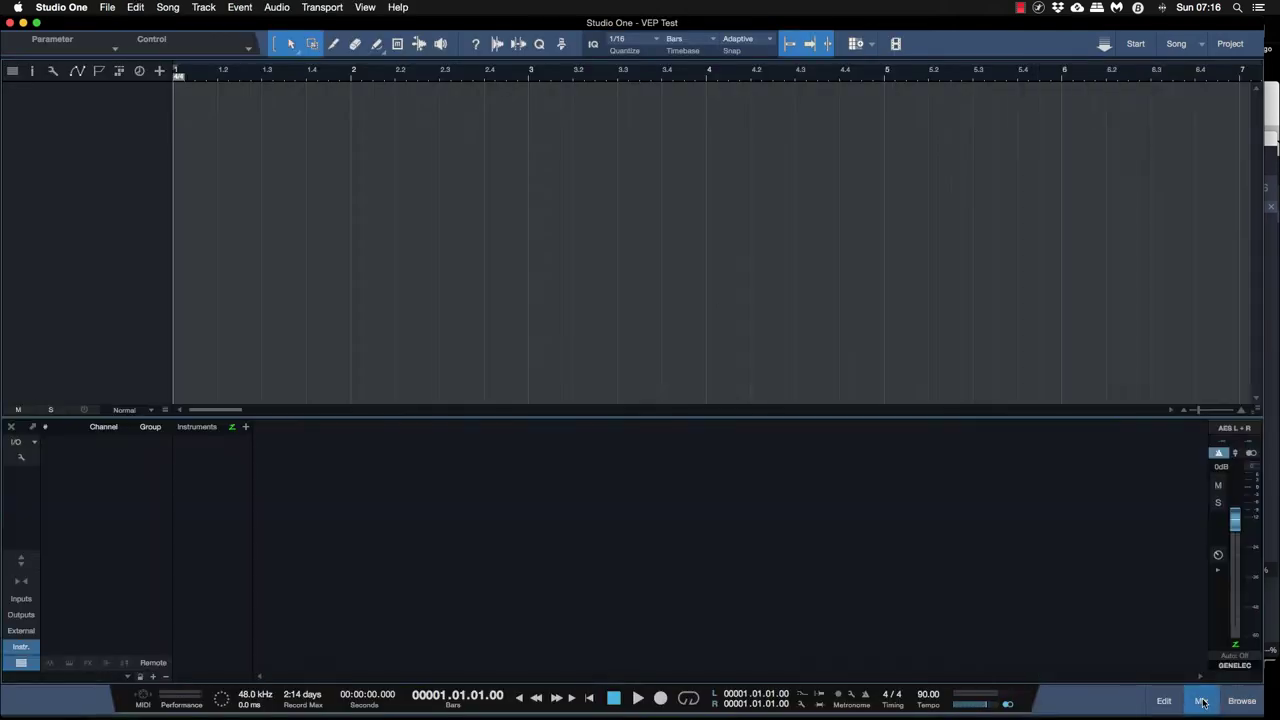
pyautogui.click(244, 427)
pyautogui.click(356, 481)
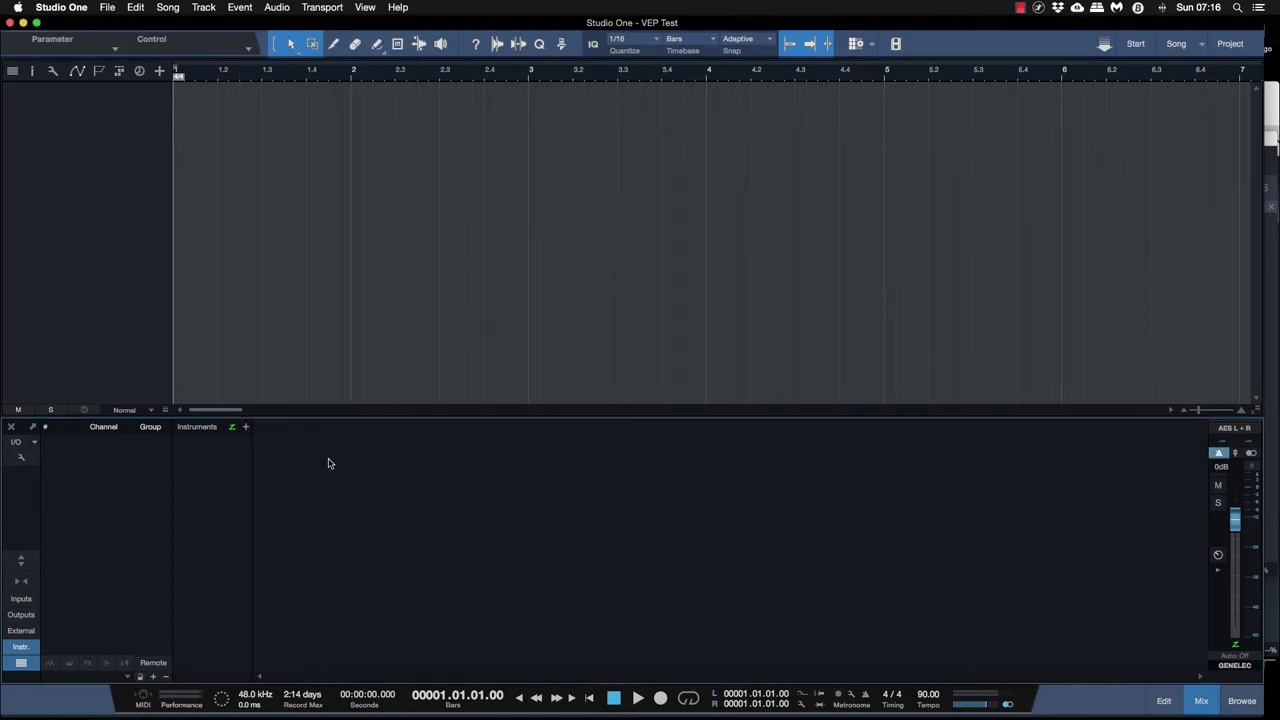
pyautogui.click(245, 427)
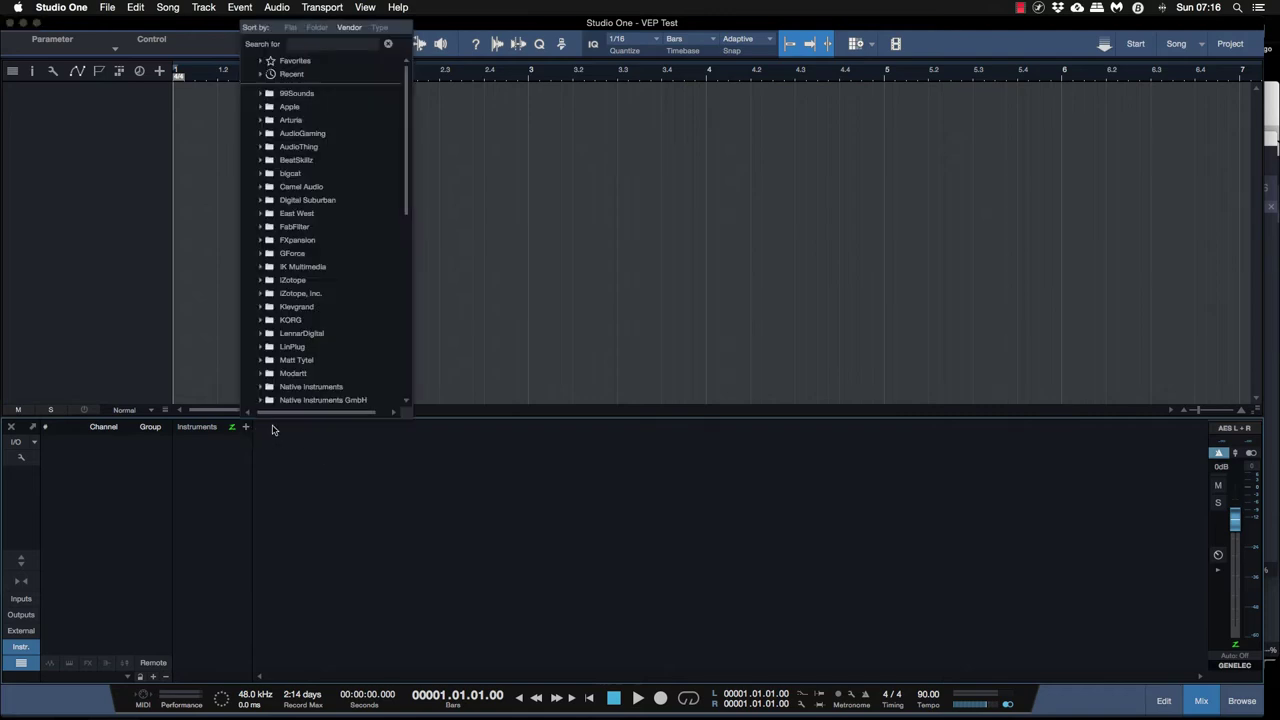
pyautogui.scroll(-10, 317, 305)
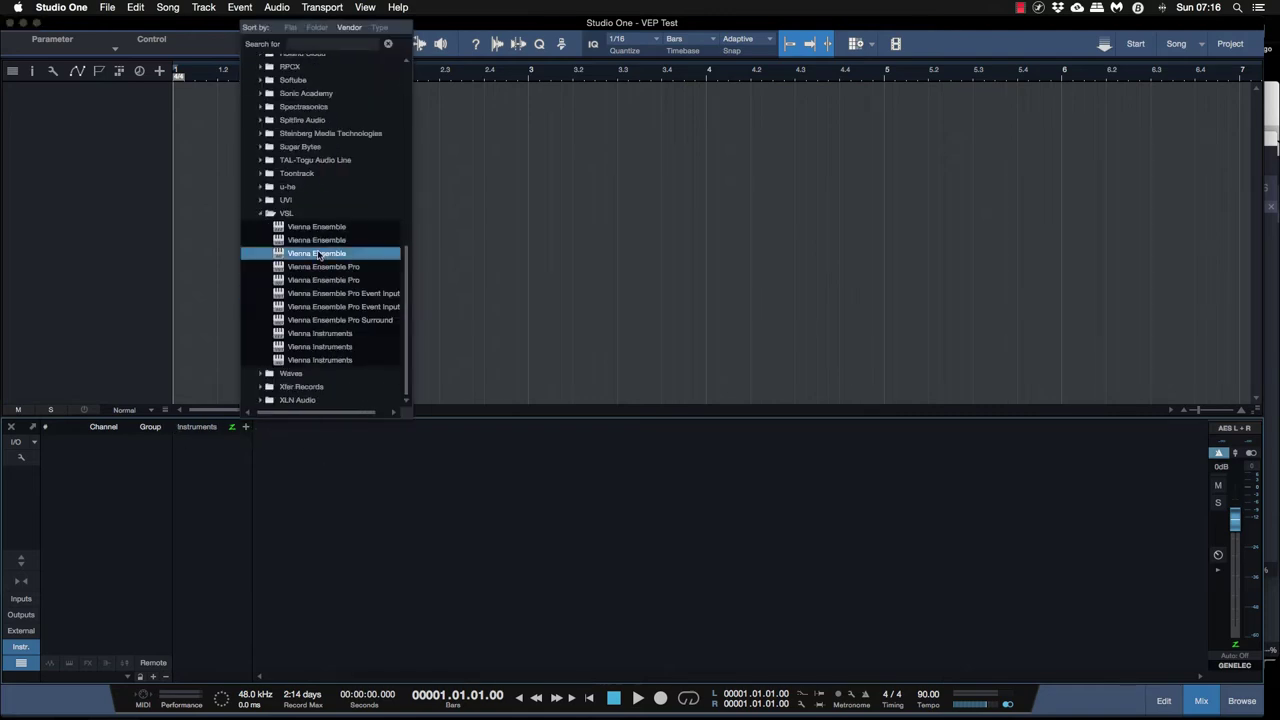
pyautogui.click(329, 281)
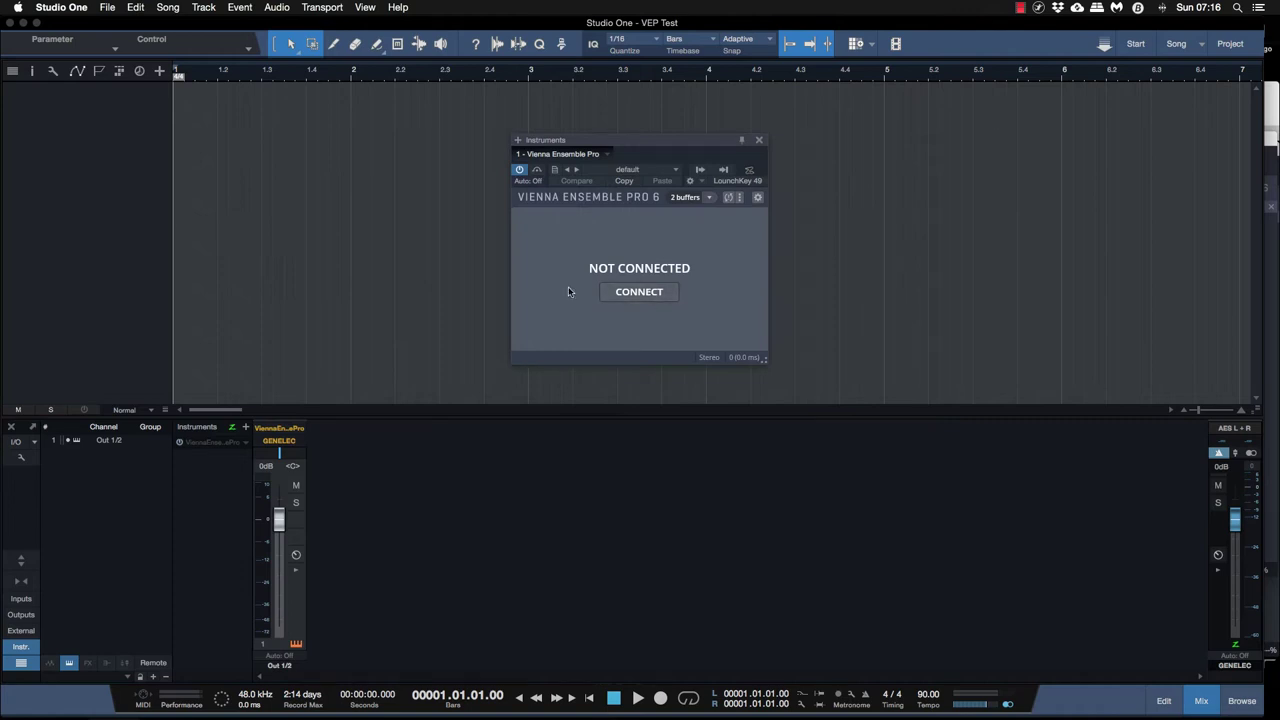
# - Connect the Vienna Ensemble Pro plug-in to the VEP Local instance on localhost
pyautogui.click(631, 296)
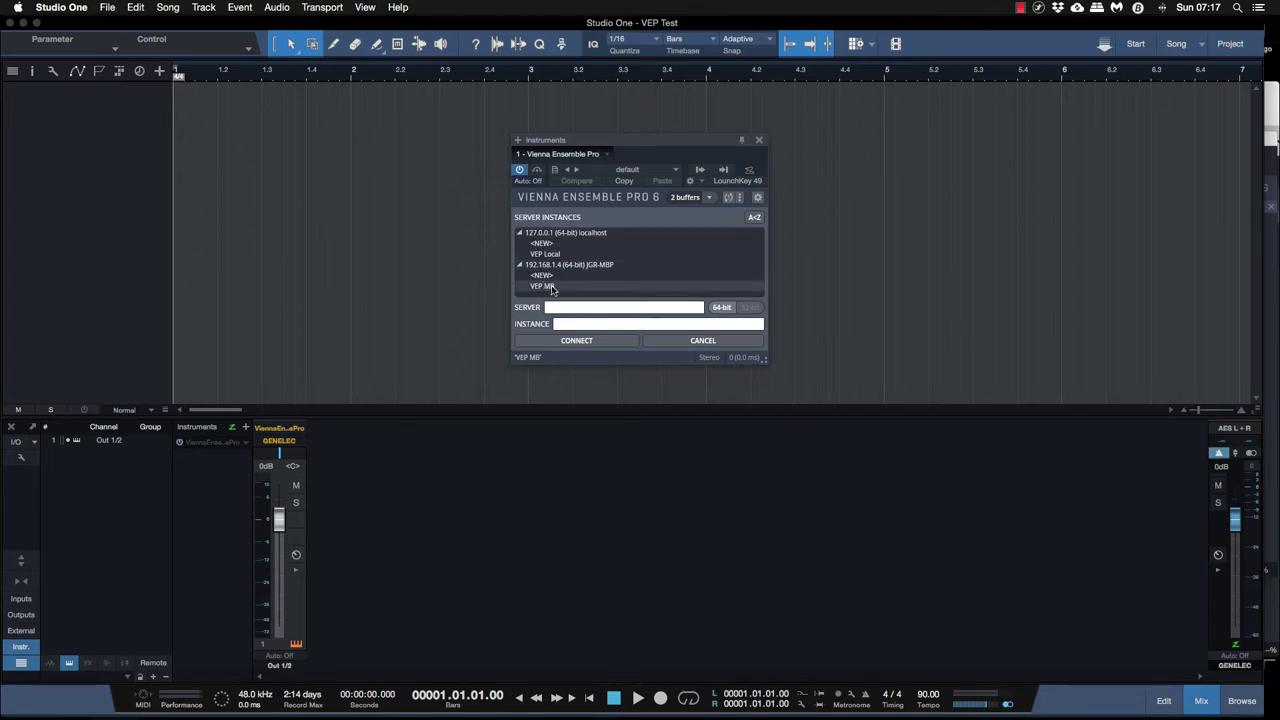
pyautogui.click(556, 256)
pyautogui.click(584, 343)
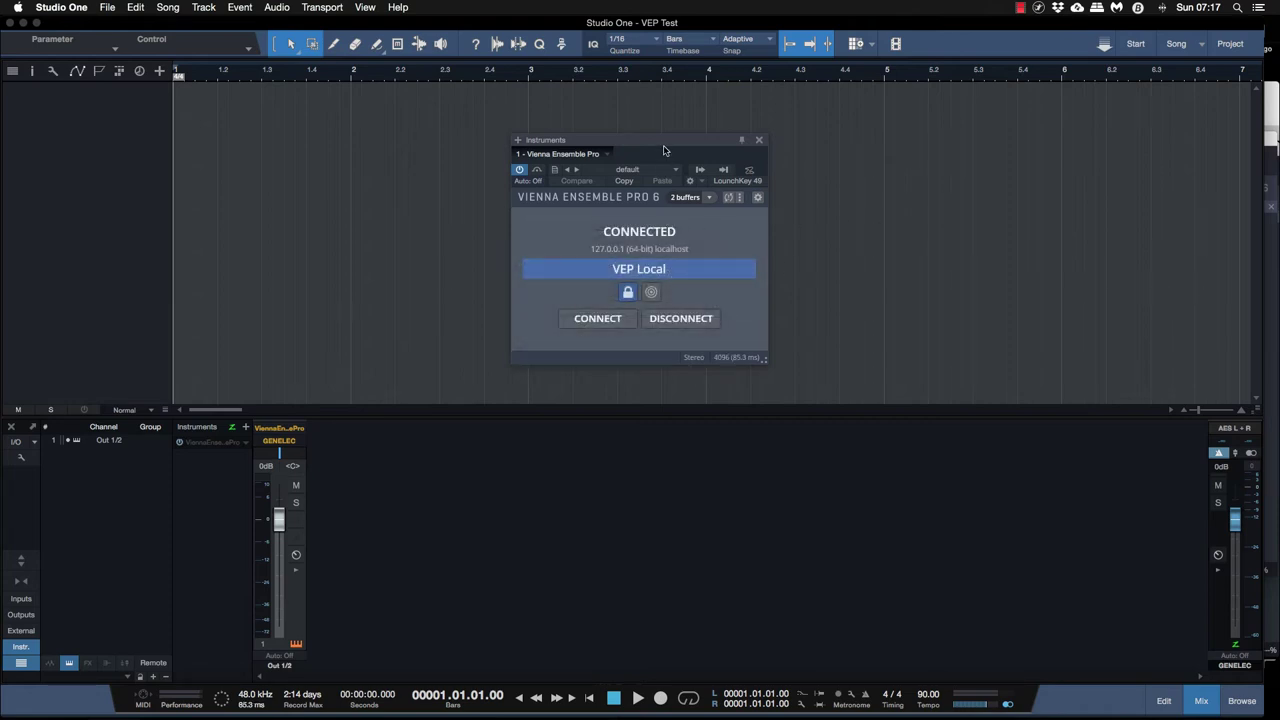
pyautogui.moveTo(665, 149); pyautogui.dragTo(616, 209)
pyautogui.click(632, 331)
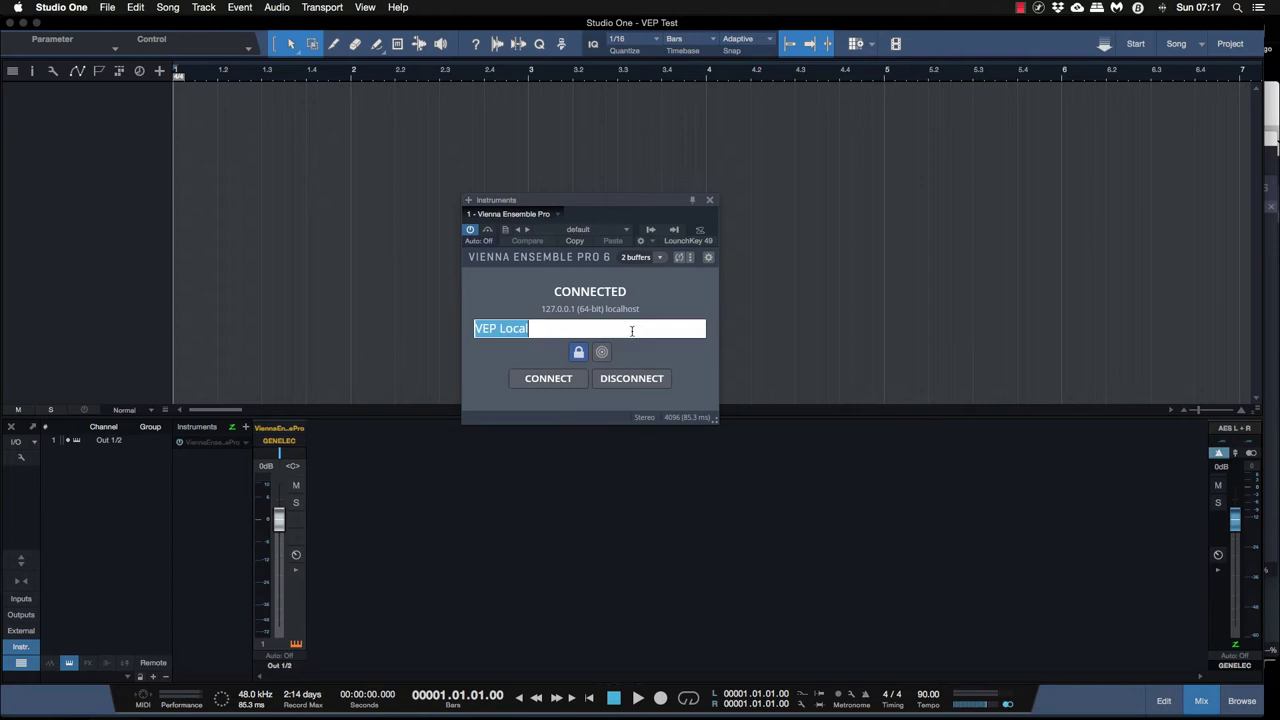
pyautogui.press('Return')
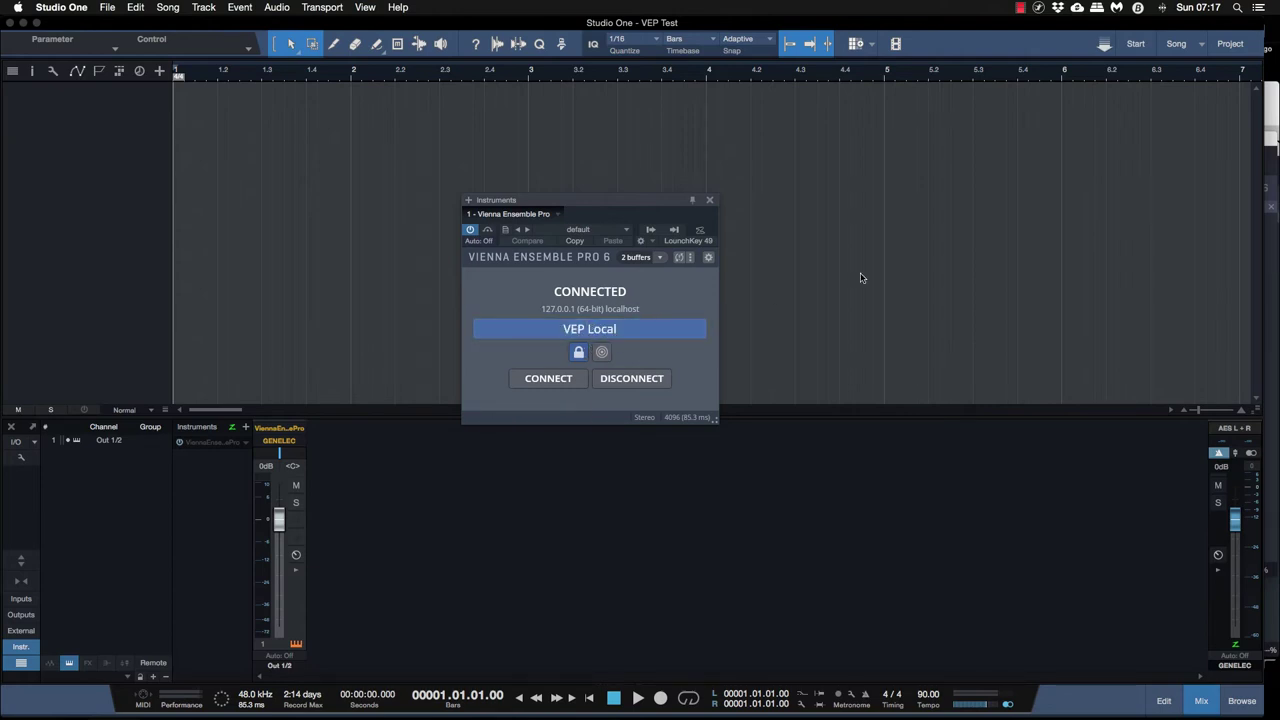
# - Bring the local Vienna Ensemble Pro server window forward and move the plug-in window clear of it
pyautogui.hotkey('ctrl', 'Up')
pyautogui.click(1070, 250)
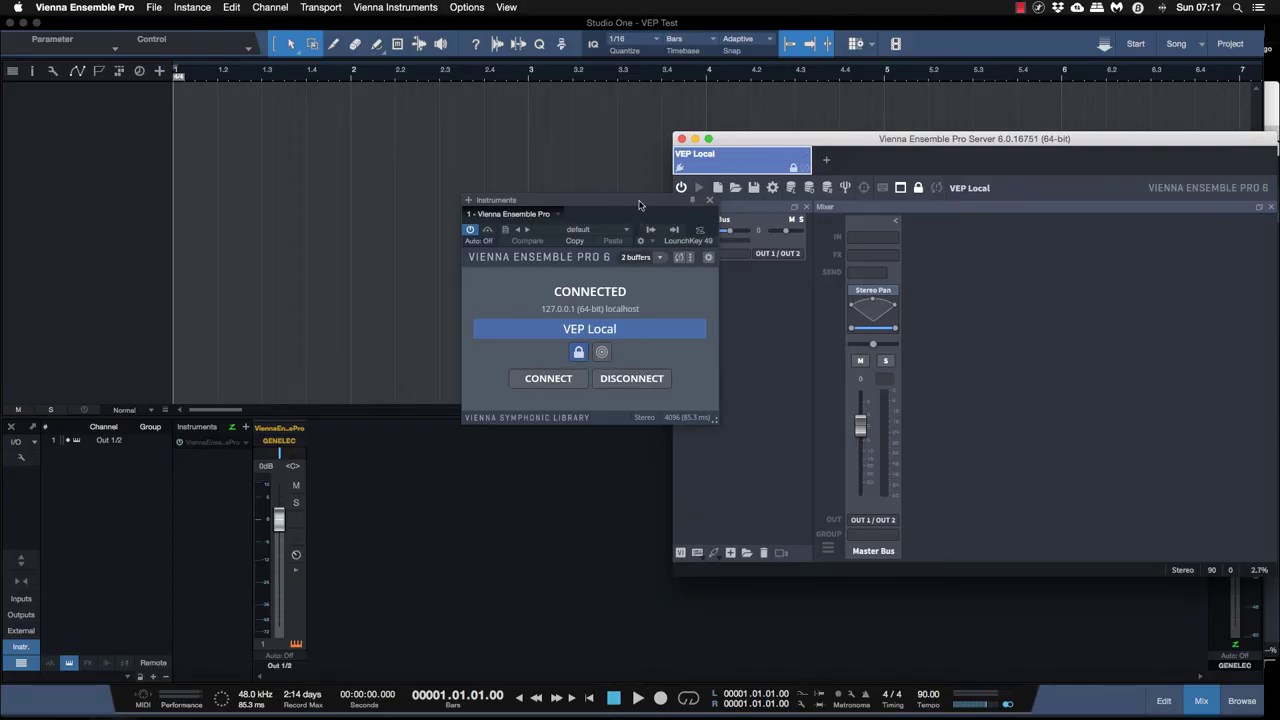
pyautogui.moveTo(641, 204); pyautogui.dragTo(537, 168)
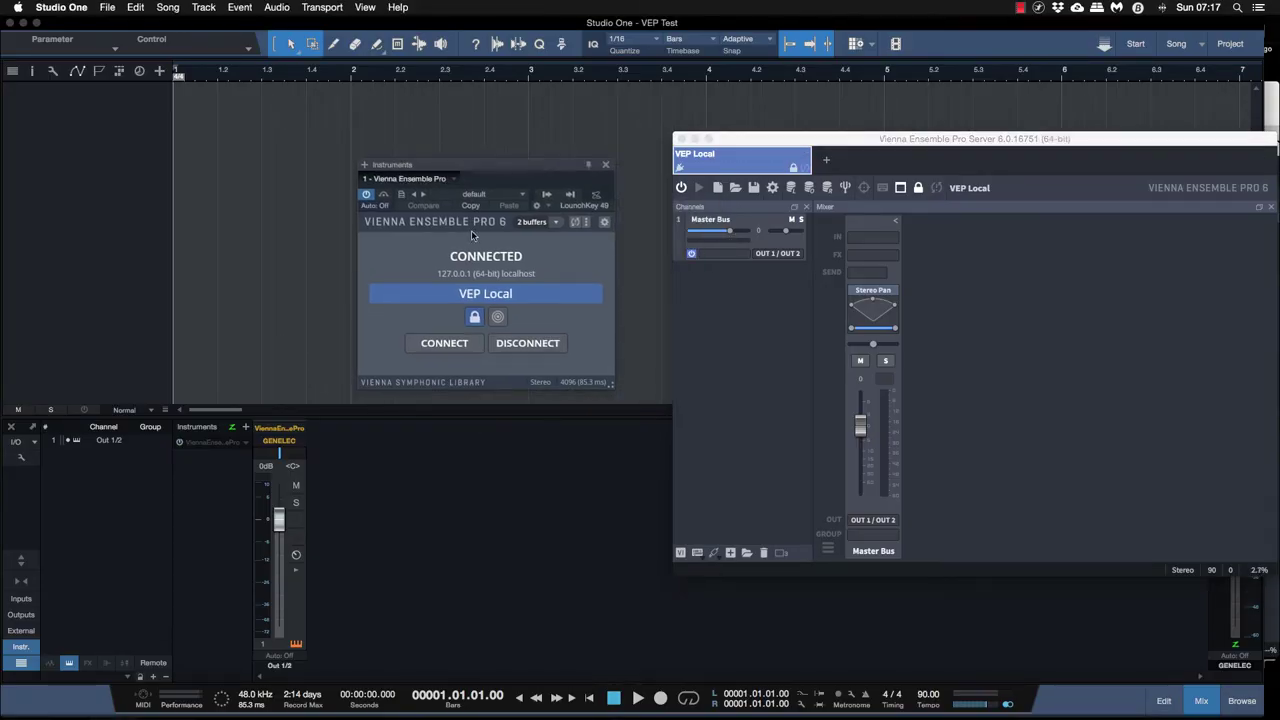
# - Add a second Vienna Ensemble Pro instrument and connect it to the VEP MB instance on the remote MacBook Pro
pyautogui.click(245, 427)
pyautogui.scroll(-10, 297, 364)
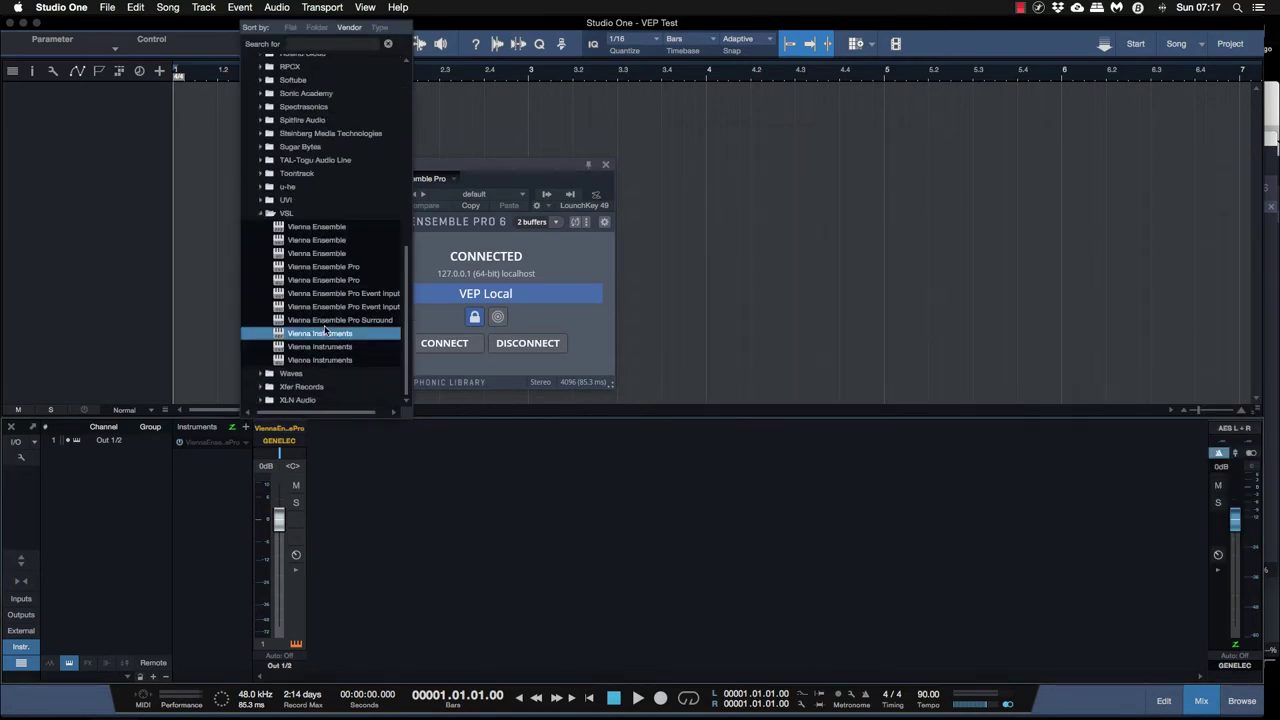
pyautogui.click(323, 281)
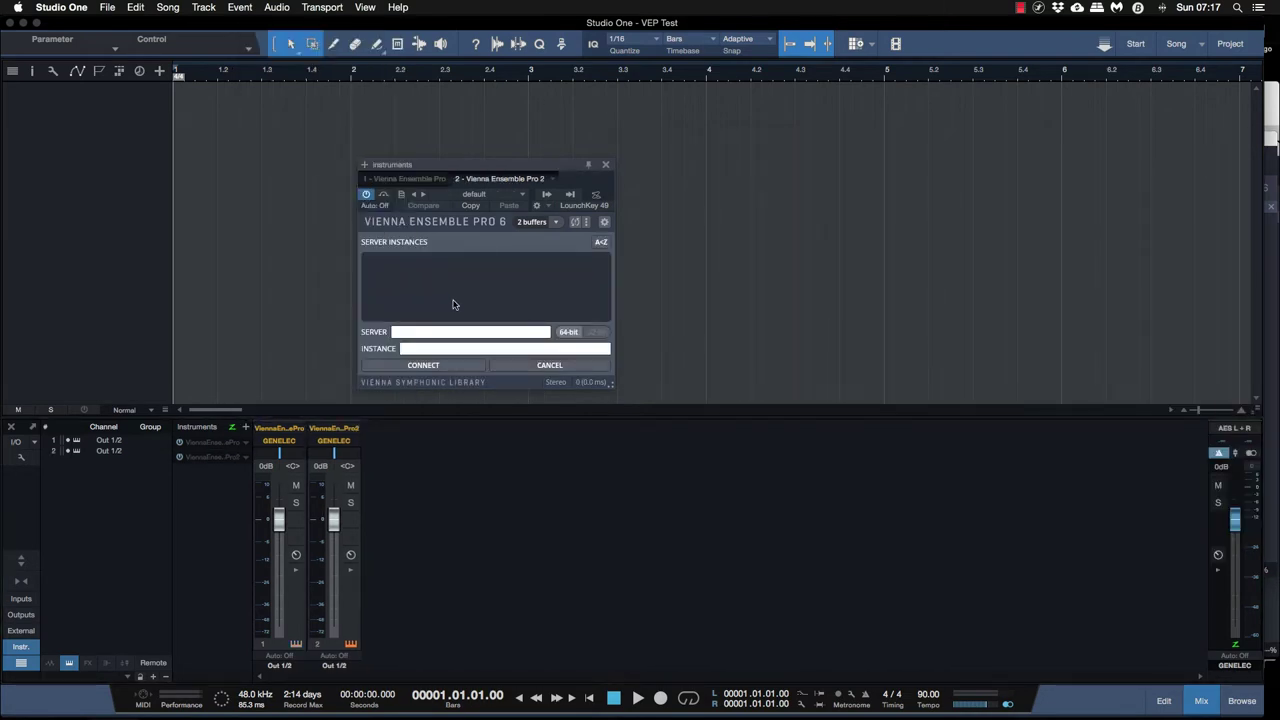
# - Switch to Screen Sharing and change the colour of the VEP MB instance to red
pyautogui.click(1270, 296)
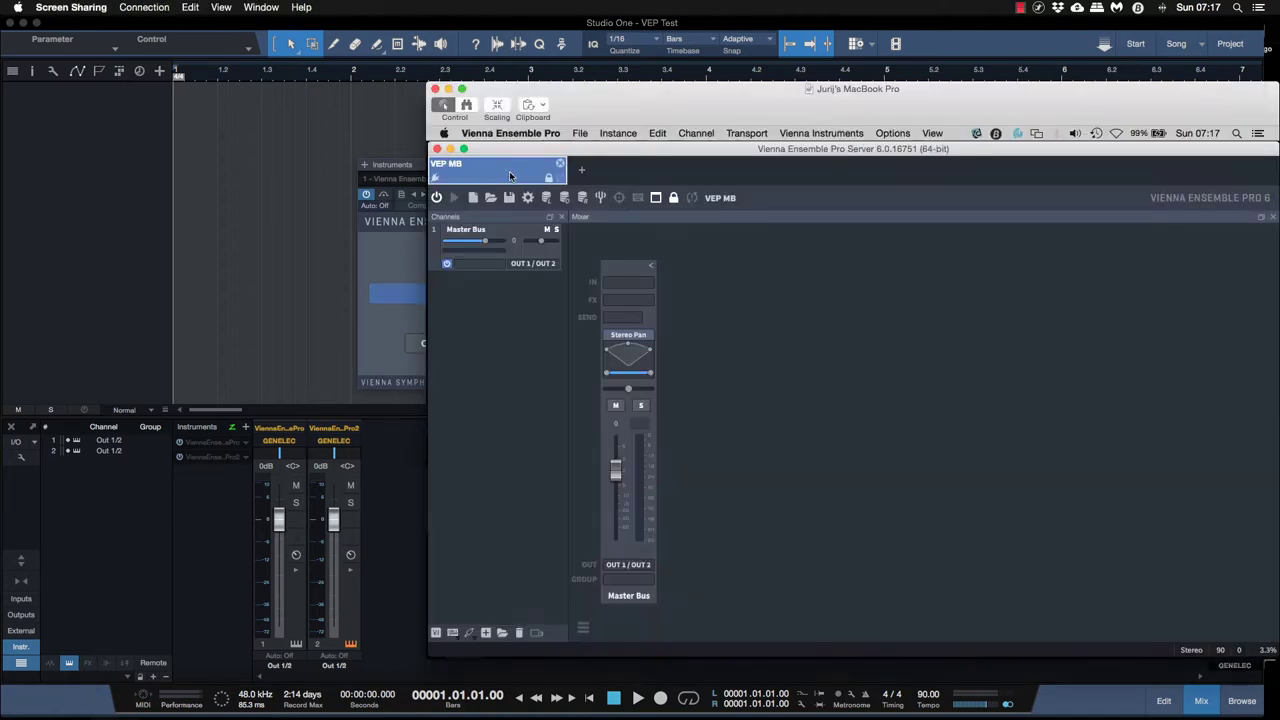
pyautogui.rightClick(511, 172)
pyautogui.click(532, 254)
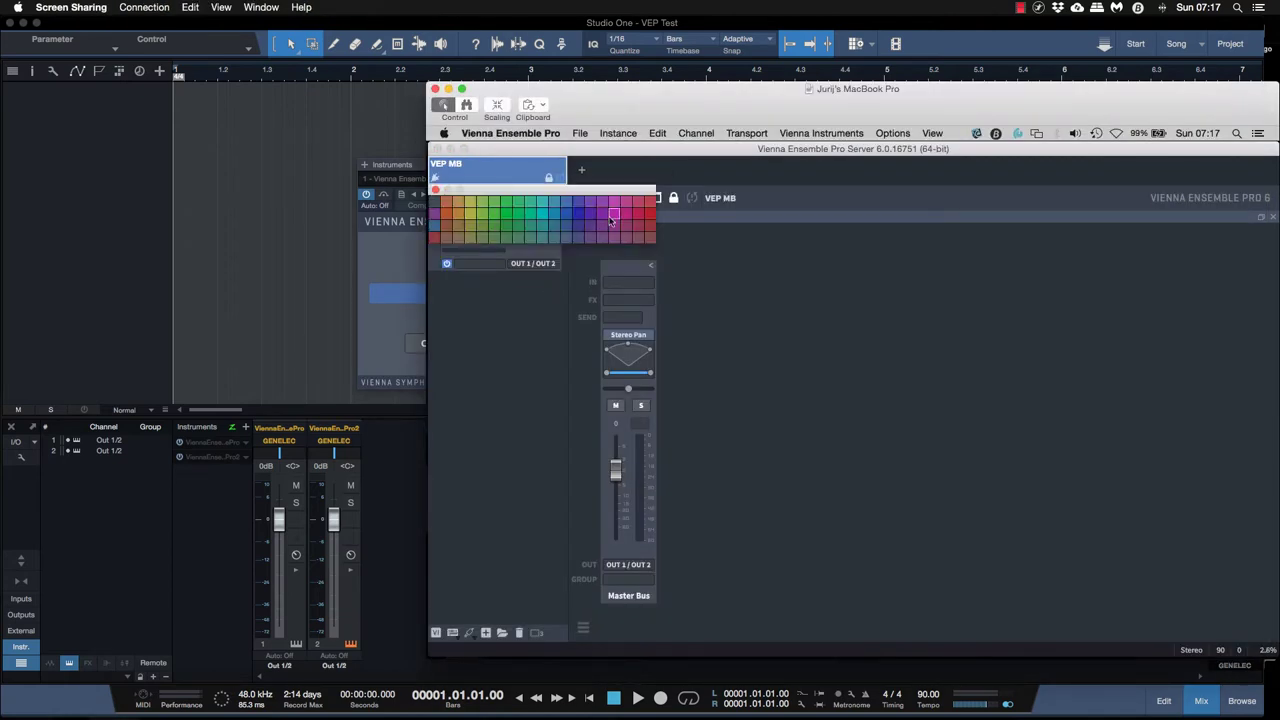
pyautogui.click(650, 215)
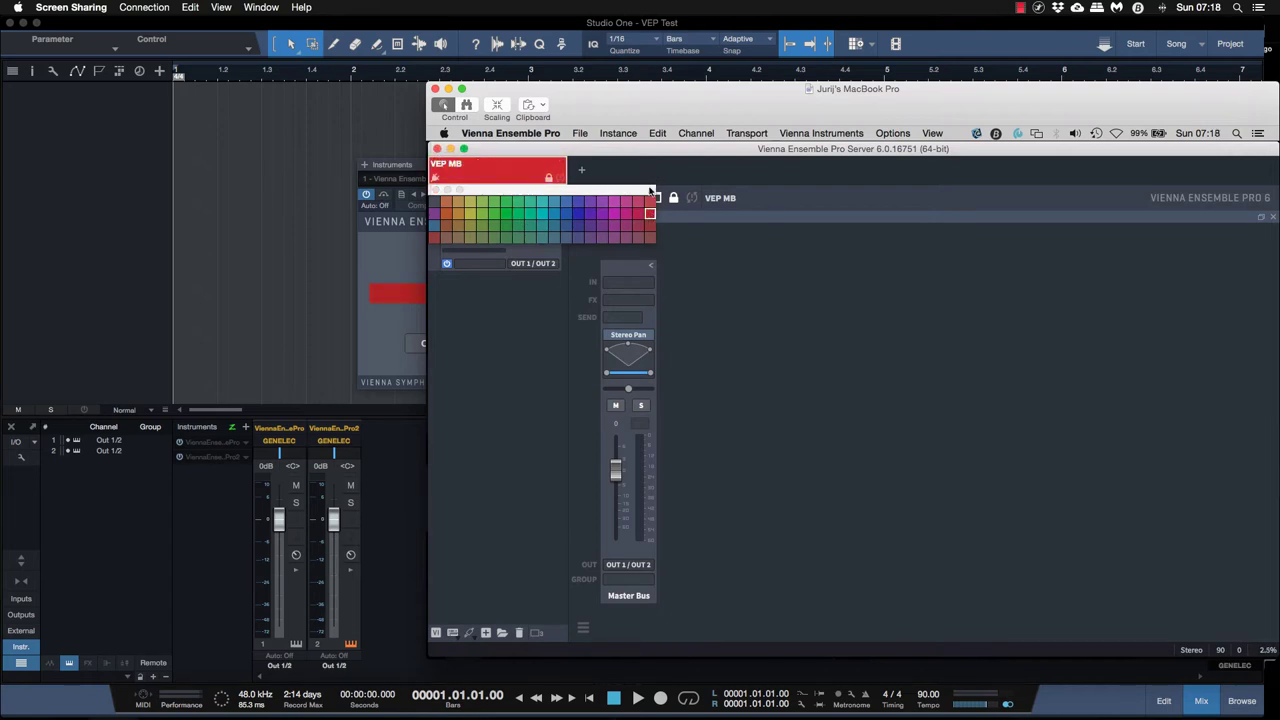
pyautogui.click(436, 191)
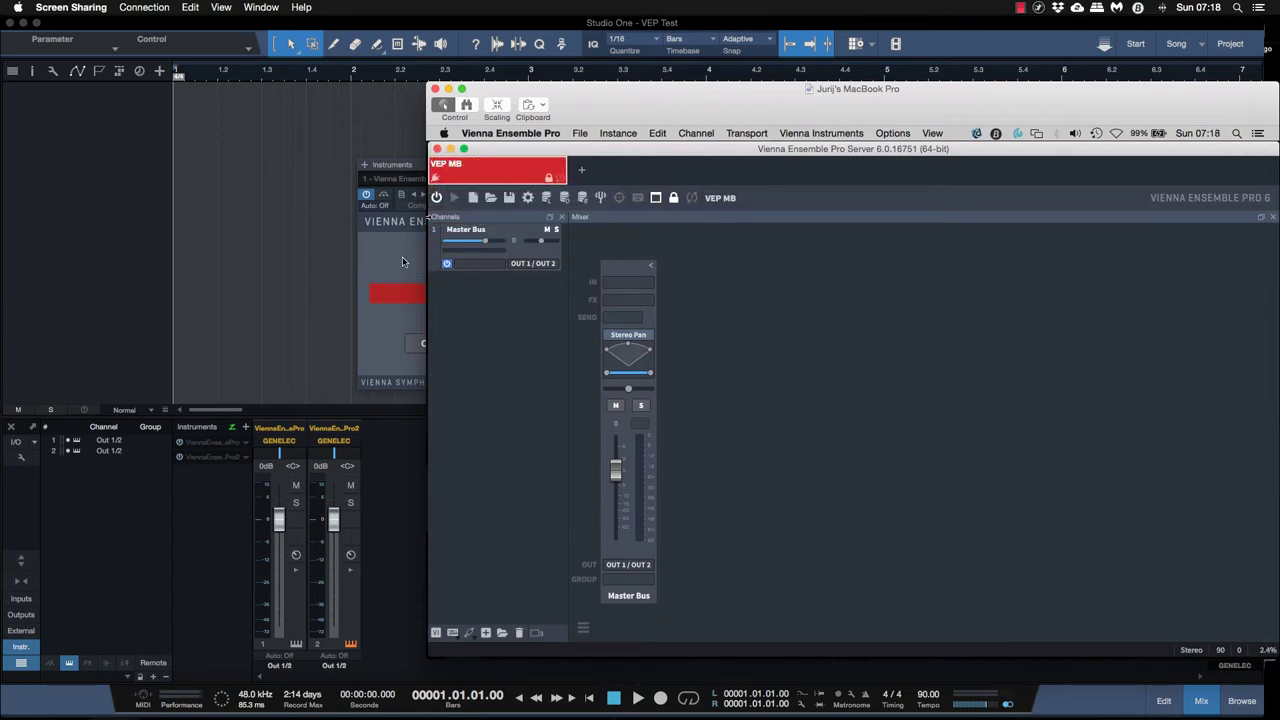
# - Minimise the remote MacBook window and place the local Vienna Ensemble Pro server window beside the plug-in window
pyautogui.click(448, 89)
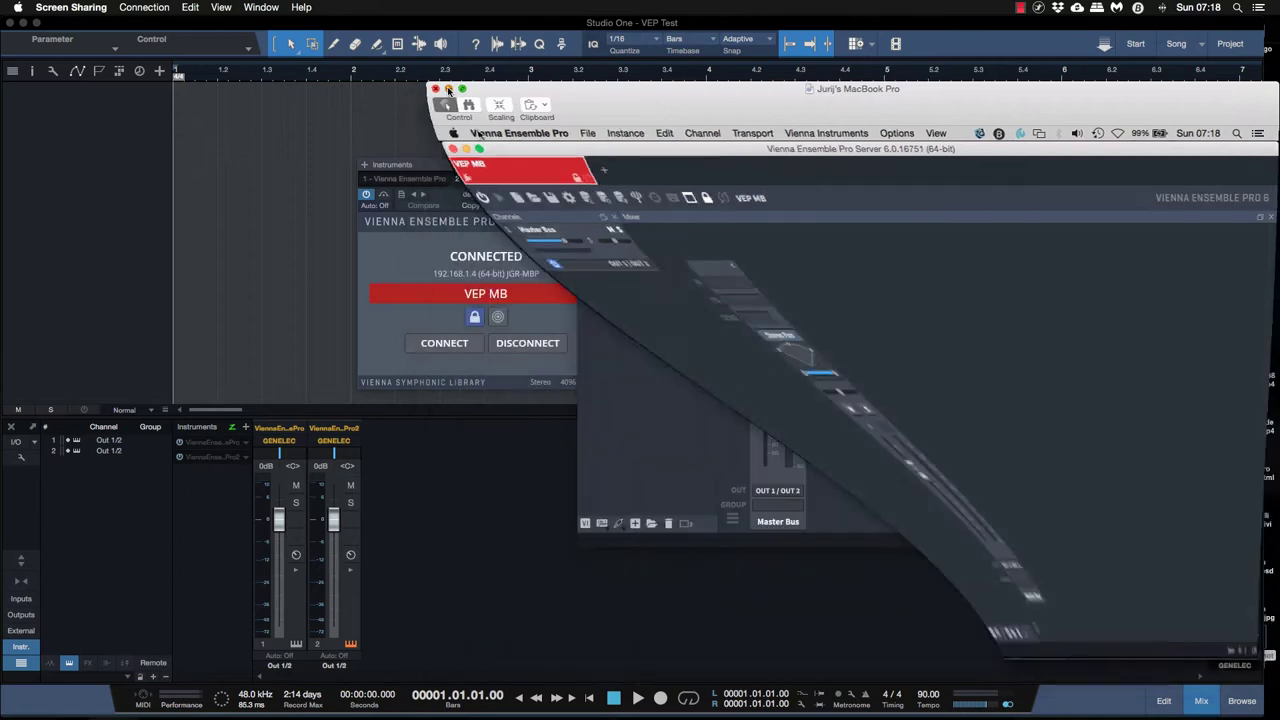
pyautogui.click(859, 363)
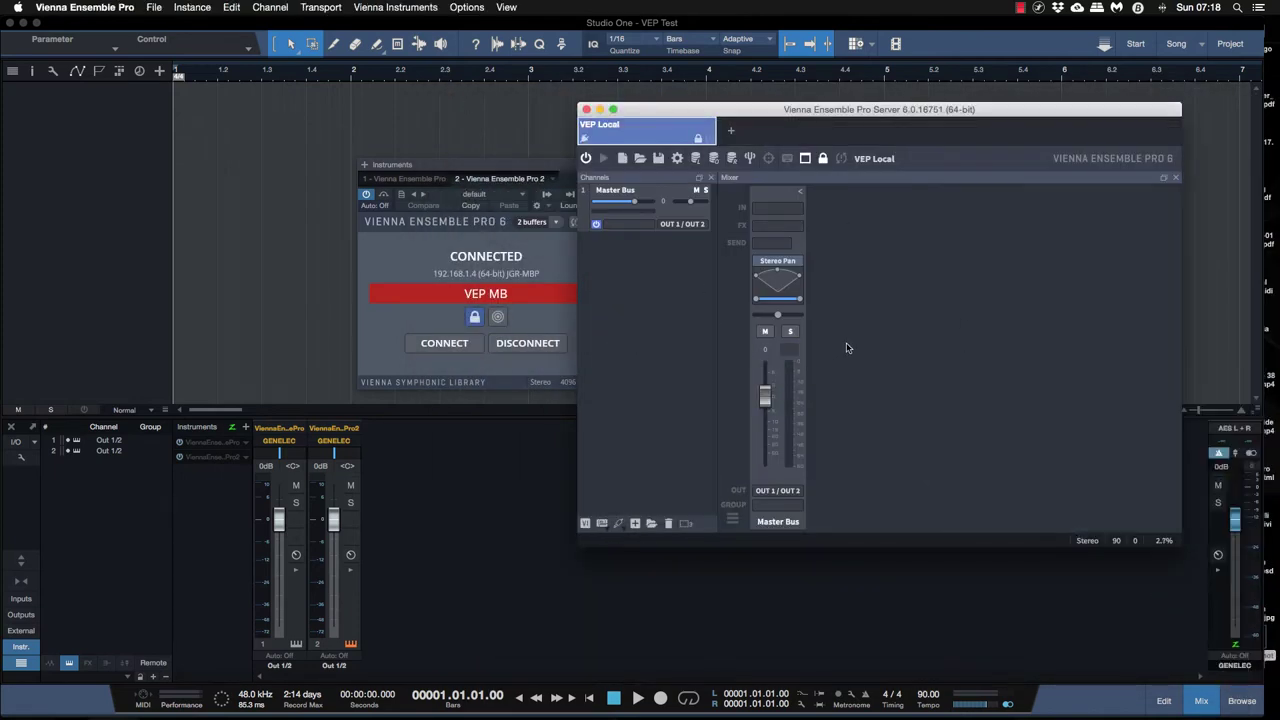
pyautogui.moveTo(805, 113); pyautogui.dragTo(902, 123)
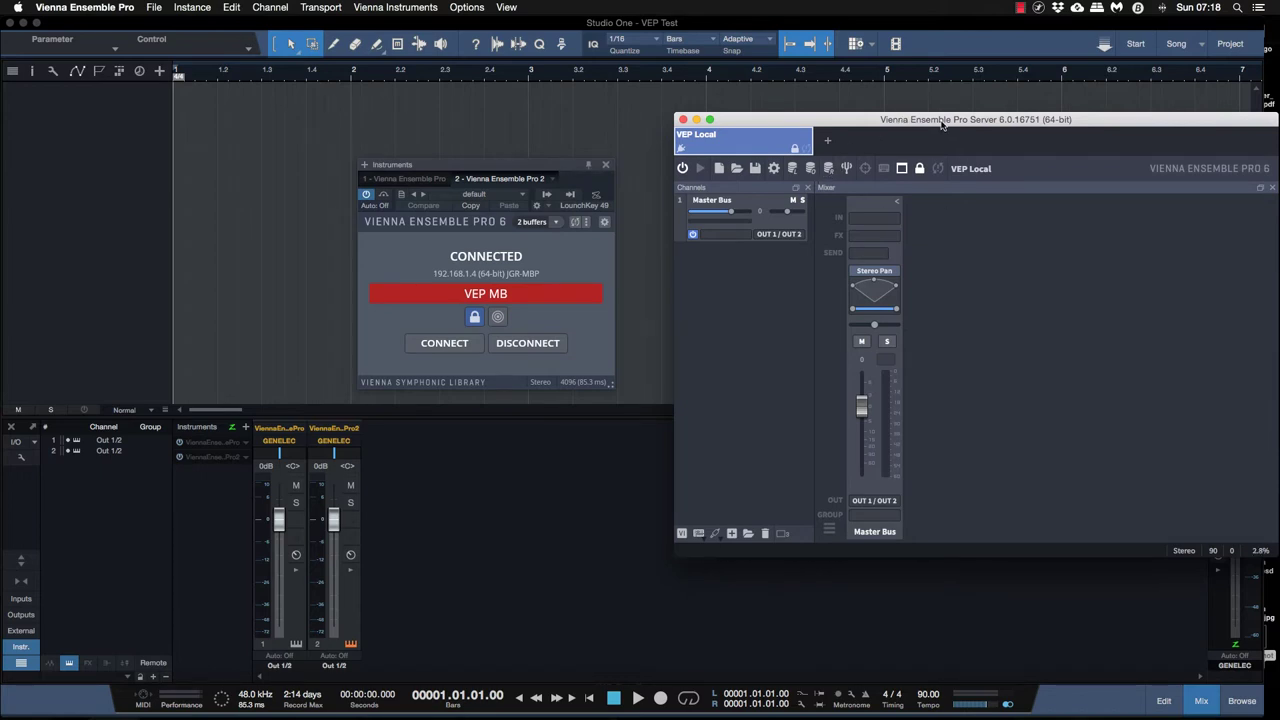
pyautogui.moveTo(942, 119); pyautogui.dragTo(941, 120)
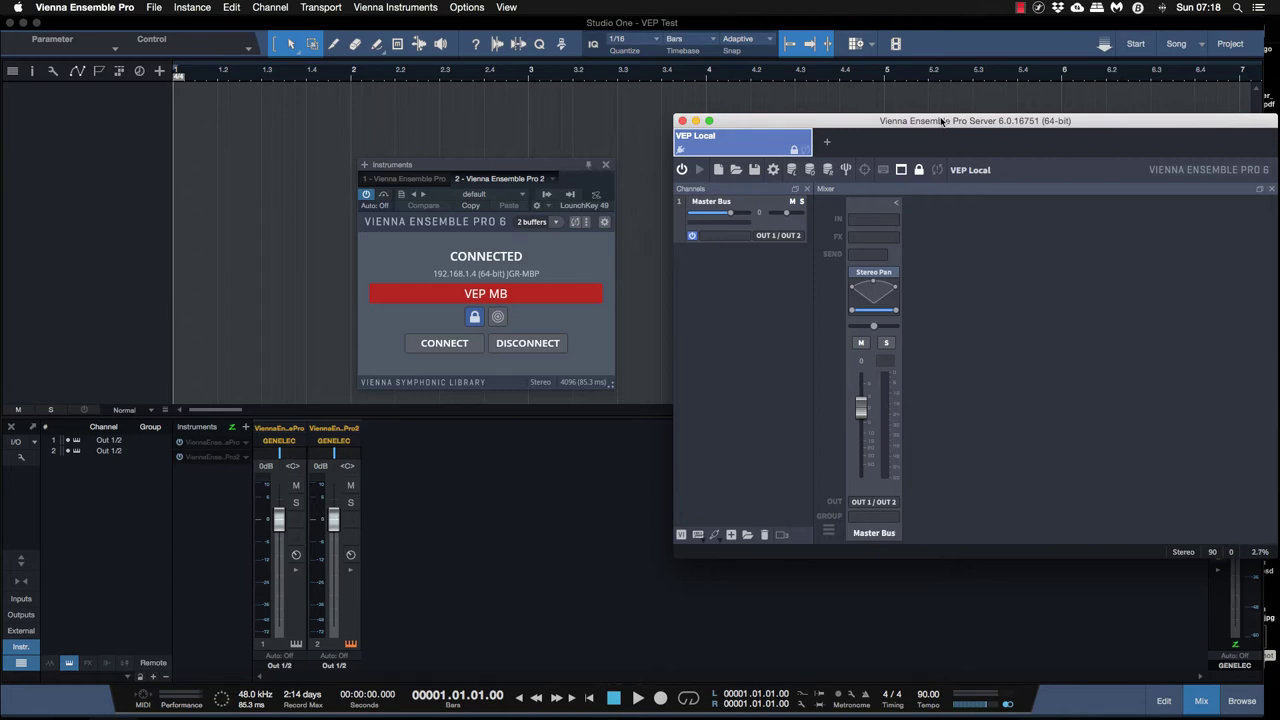
# - Close the instrument plug-in window and bring the local Vienna Ensemble Pro server window in front of the song
pyautogui.click(646, 318)
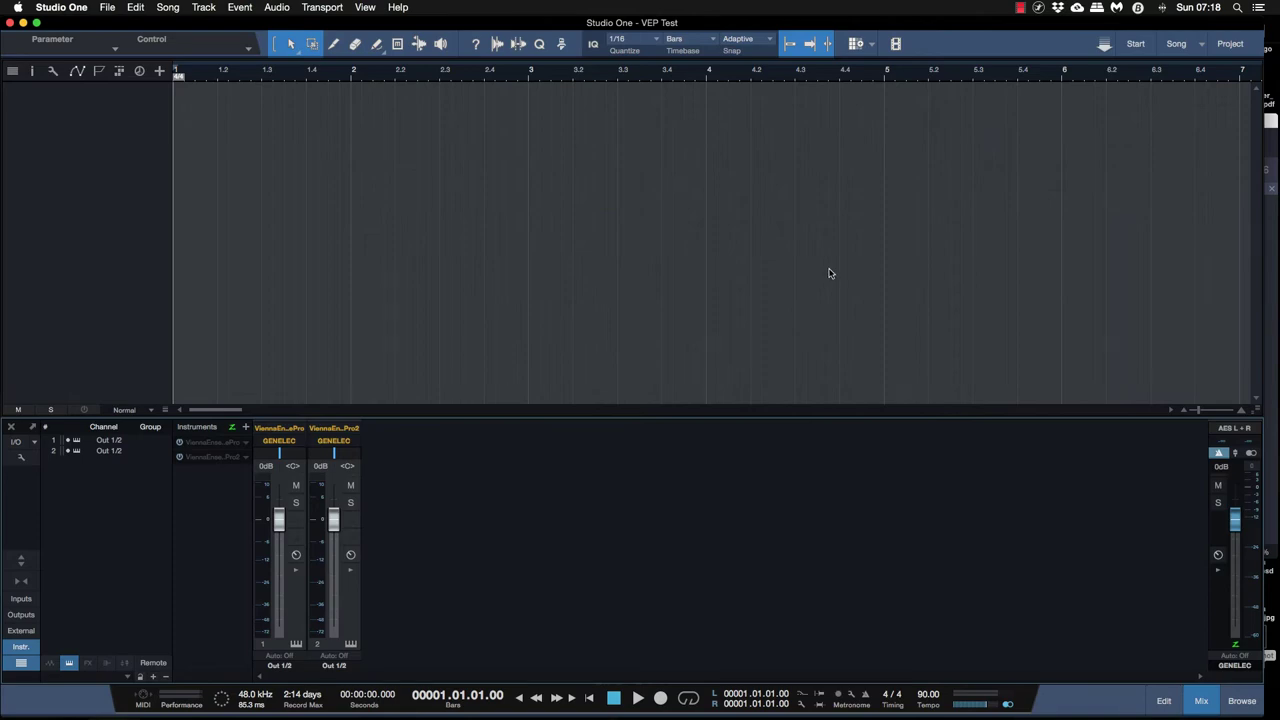
pyautogui.hotkey('ctrl', 'Up')
pyautogui.click(1012, 336)
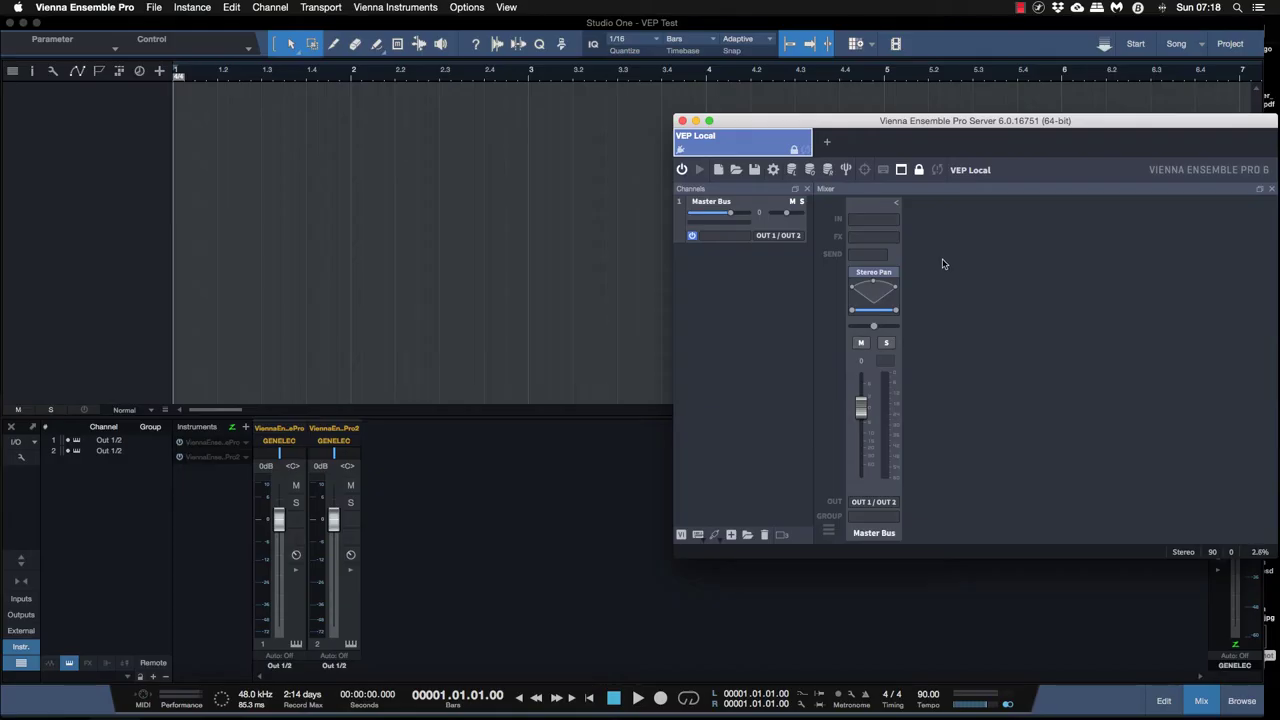
# - Move the local Vienna Ensemble Pro server window over the song and enlarge it
pyautogui.moveTo(886, 120); pyautogui.dragTo(819, 100)
pyautogui.moveTo(1211, 537); pyautogui.dragTo(1272, 591)
pyautogui.moveTo(1254, 588); pyautogui.dragTo(1260, 593)
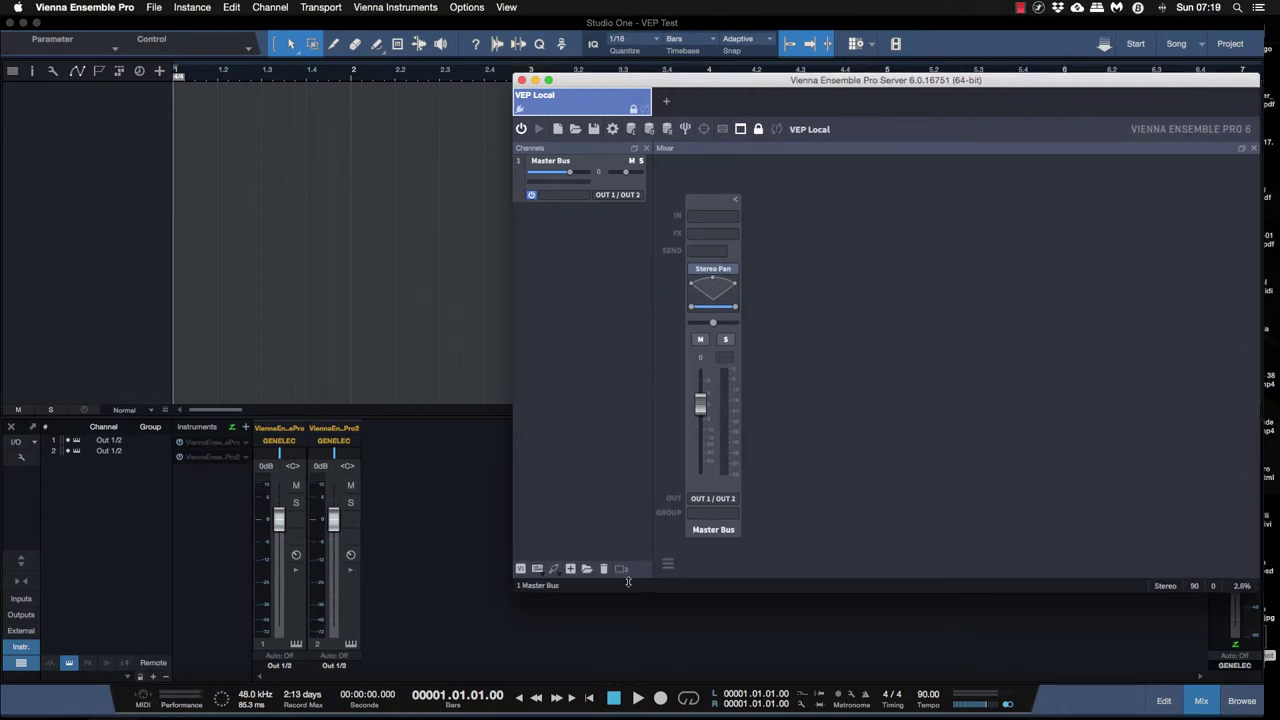
# - Insert three Addictive Keys VST instrument channels into the VEP Local instance
pyautogui.click(537, 568)
pyautogui.moveTo(550, 589)
pyautogui.moveTo(649, 204)
pyautogui.moveTo(650, 702)
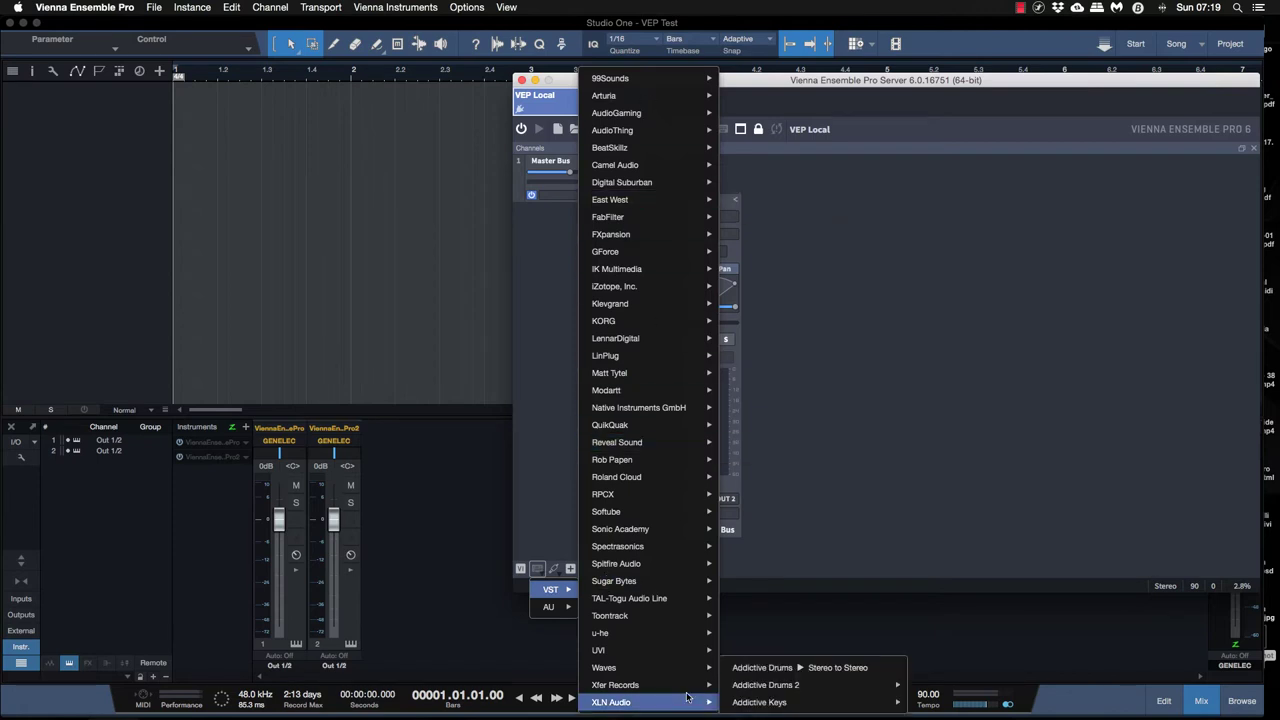
pyautogui.moveTo(790, 702)
pyautogui.click(929, 703)
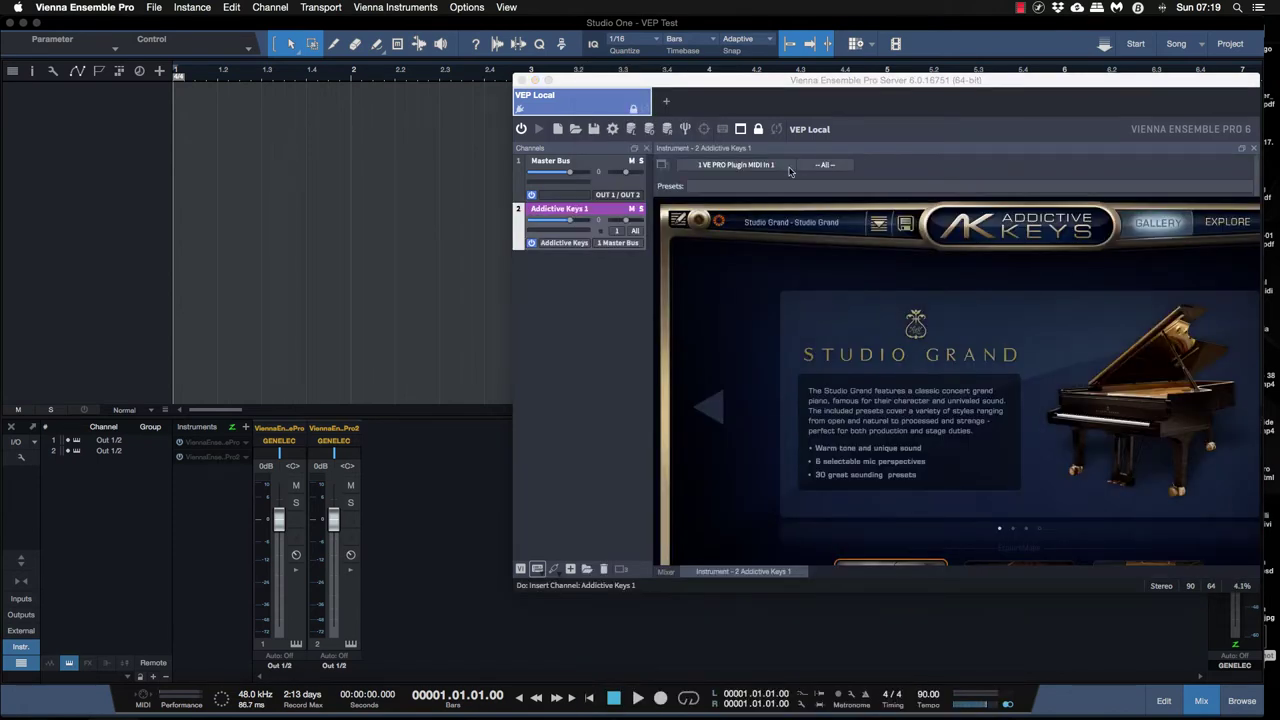
pyautogui.doubleClick(775, 87)
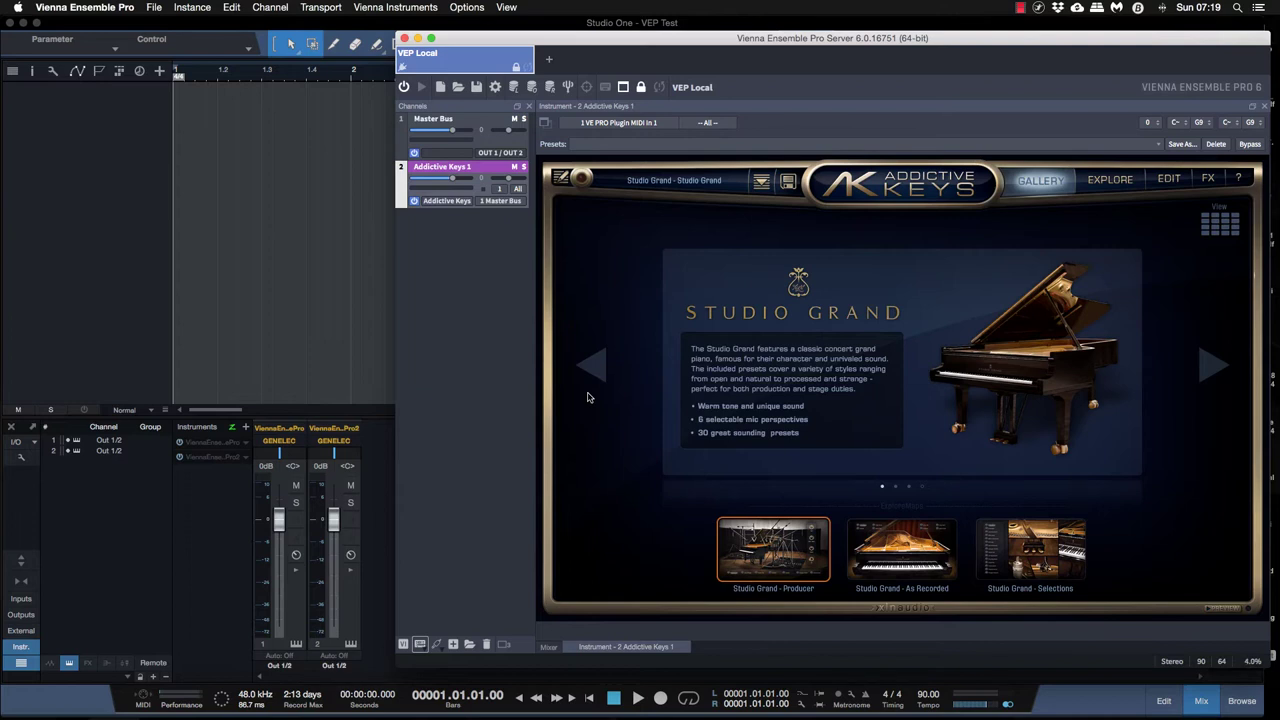
pyautogui.click(422, 645)
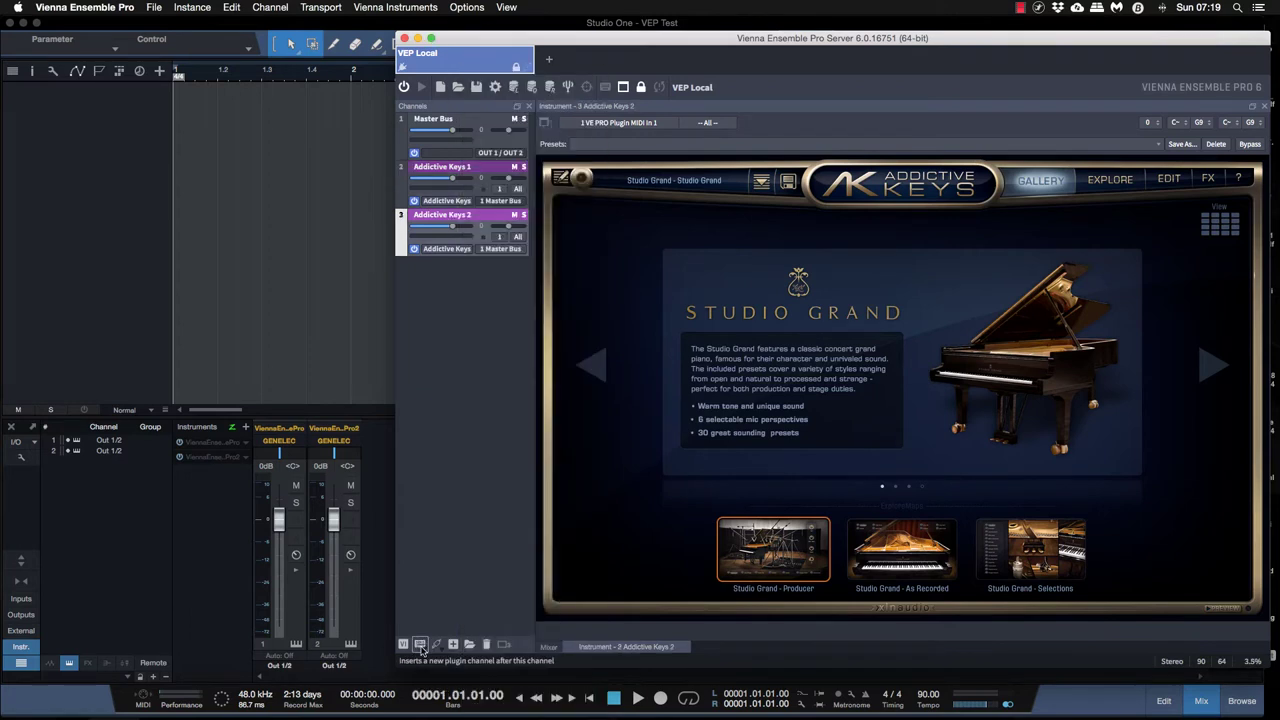
pyautogui.click(420, 645)
# - Choose the Studio Grand - As Recorded, Modern Upright and Mark One pianos for Addictive Keys 1, 2 and 3 respectively
pyautogui.click(489, 174)
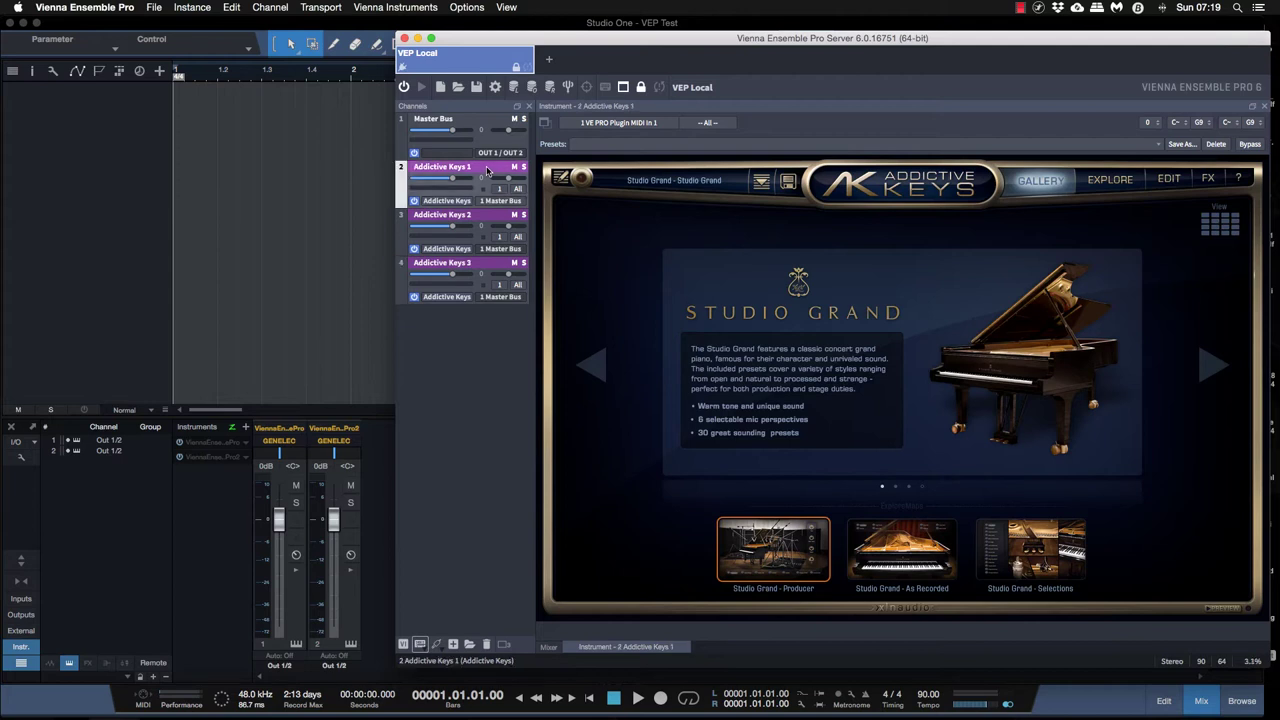
pyautogui.click(894, 538)
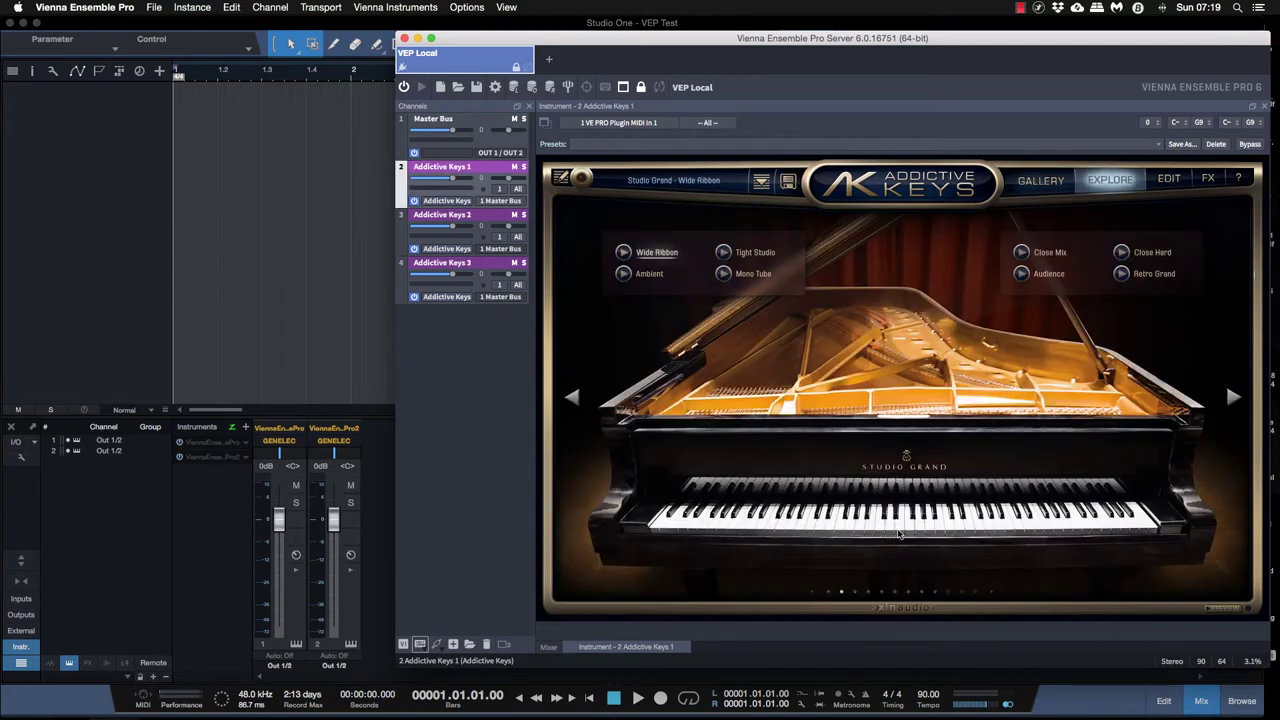
pyautogui.click(469, 229)
pyautogui.click(1214, 366)
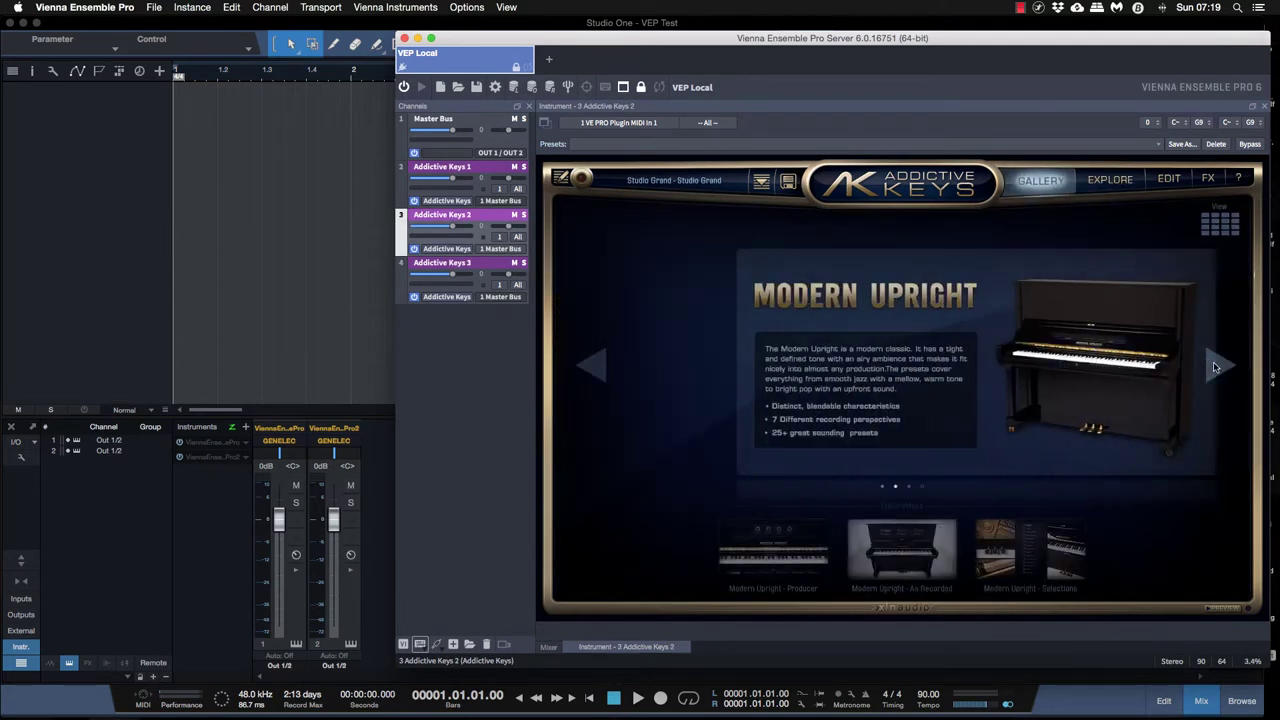
pyautogui.click(505, 270)
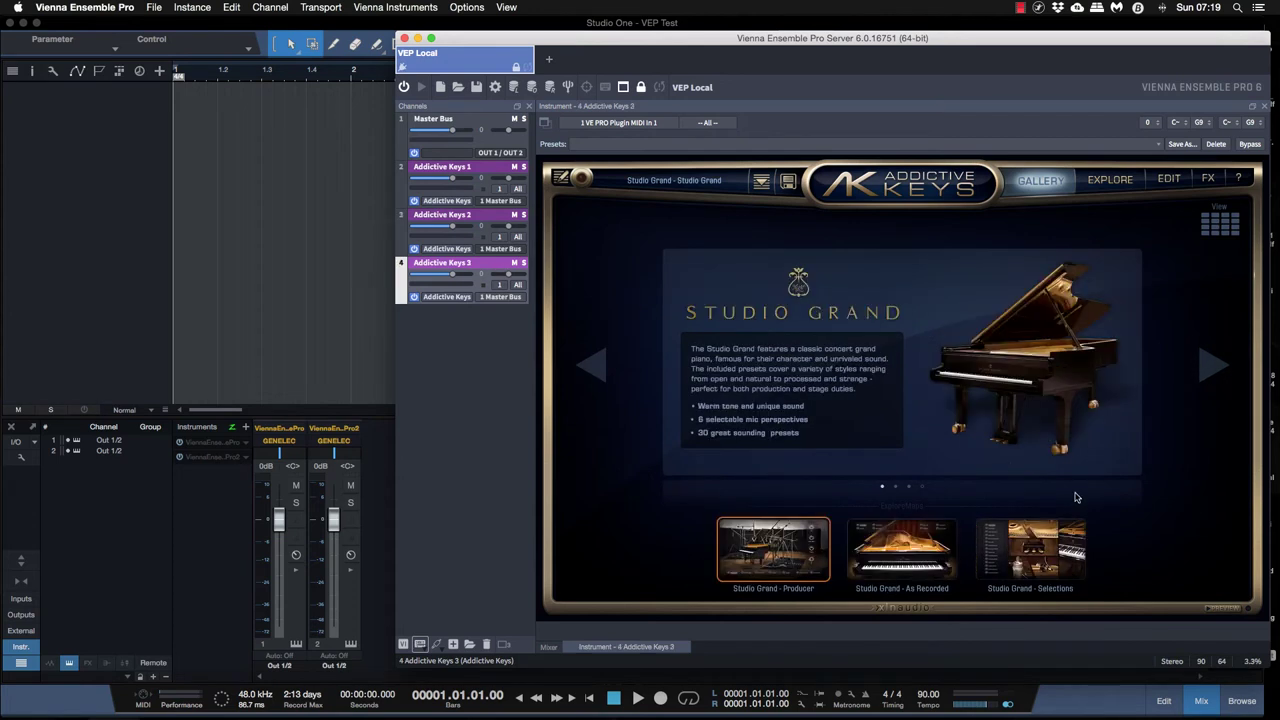
pyautogui.click(1216, 370)
pyautogui.click(1217, 371)
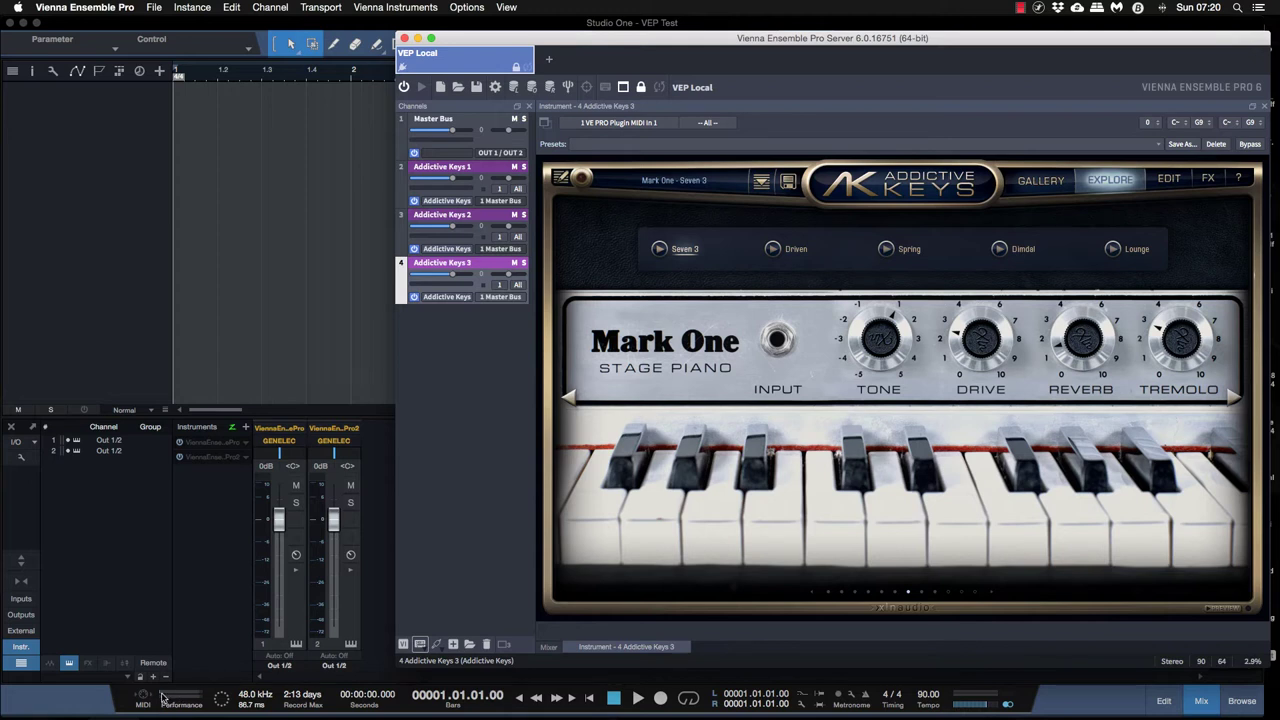
# - Switch to Studio One and examine the song setup plus the audio device and processing preferences
pyautogui.click(258, 696)
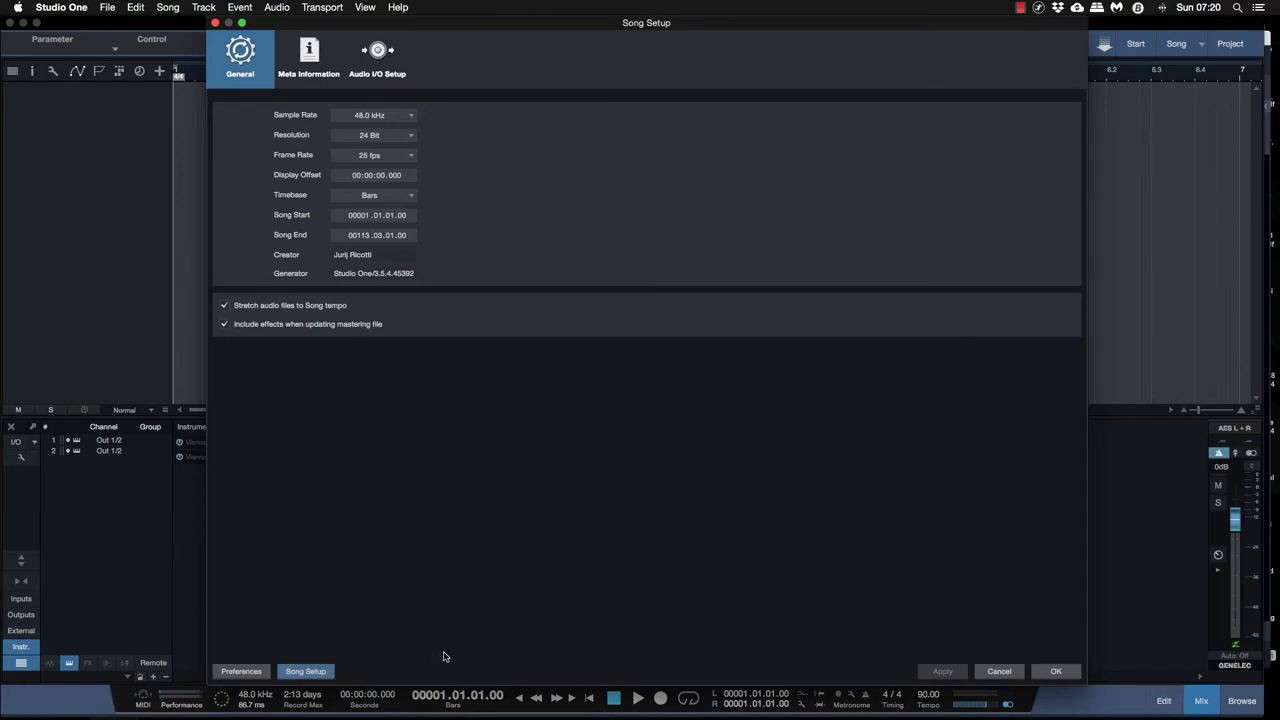
pyautogui.click(245, 671)
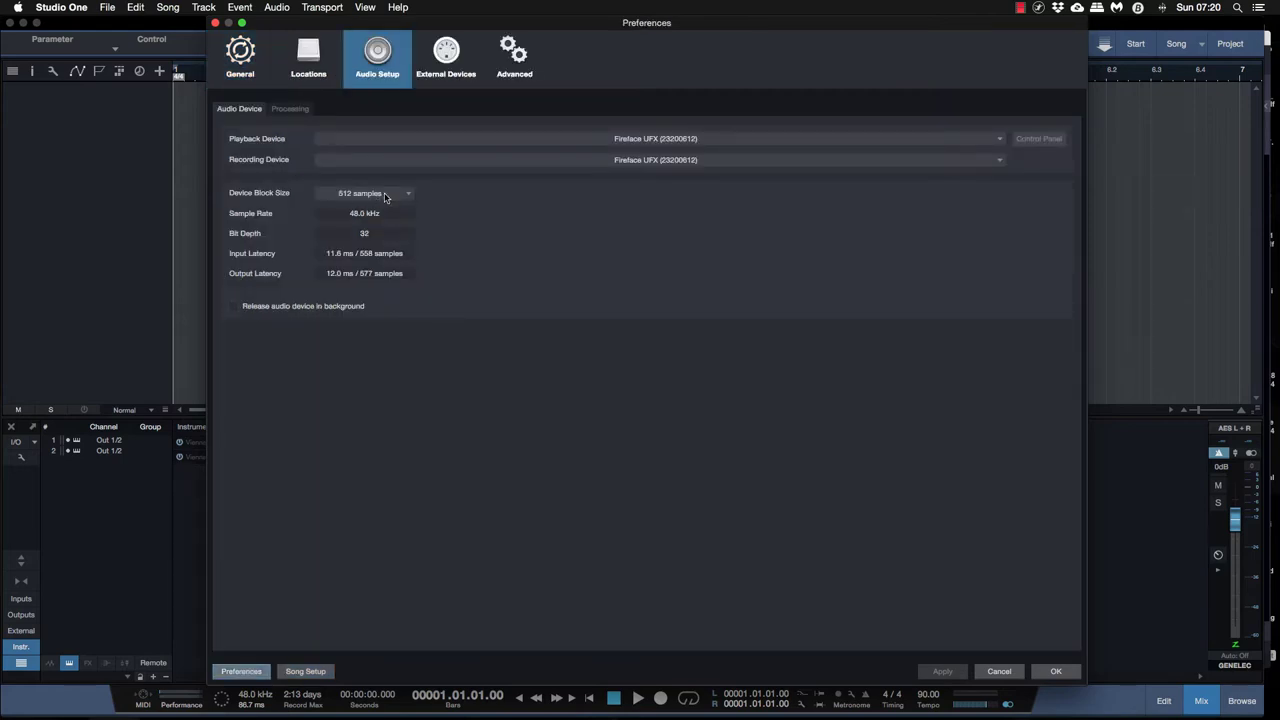
pyautogui.click(290, 108)
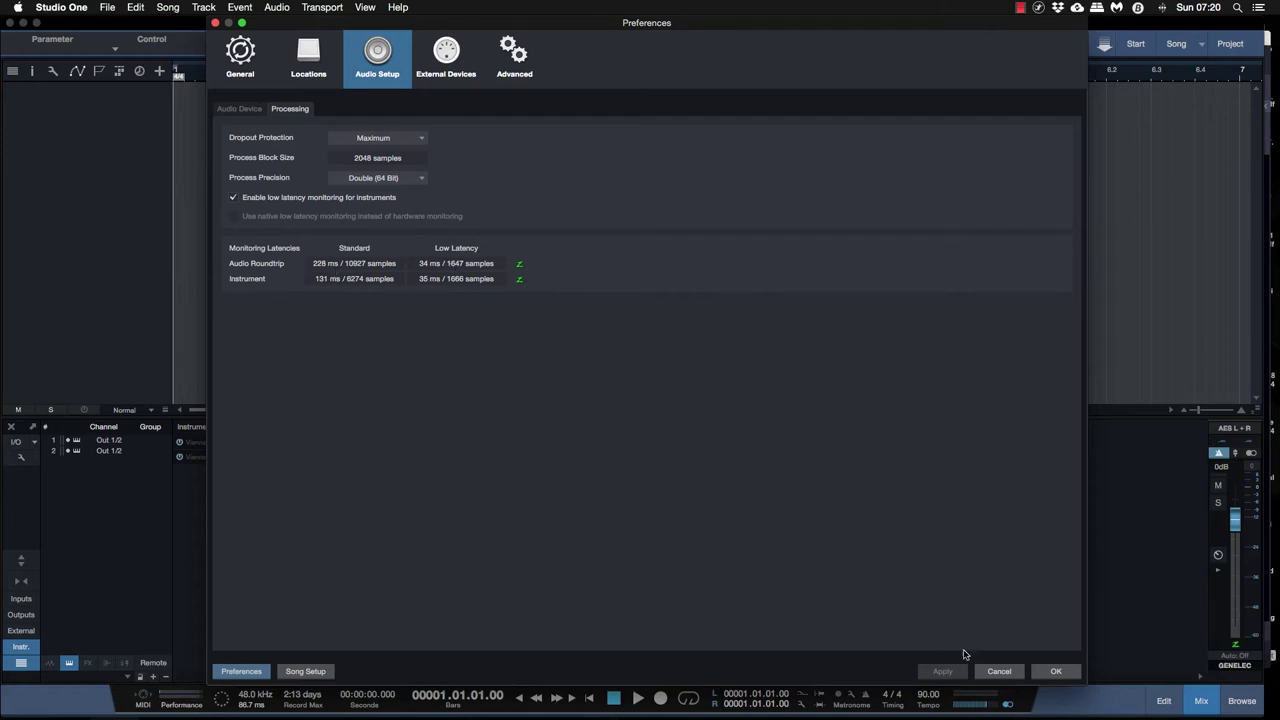
pyautogui.click(1057, 673)
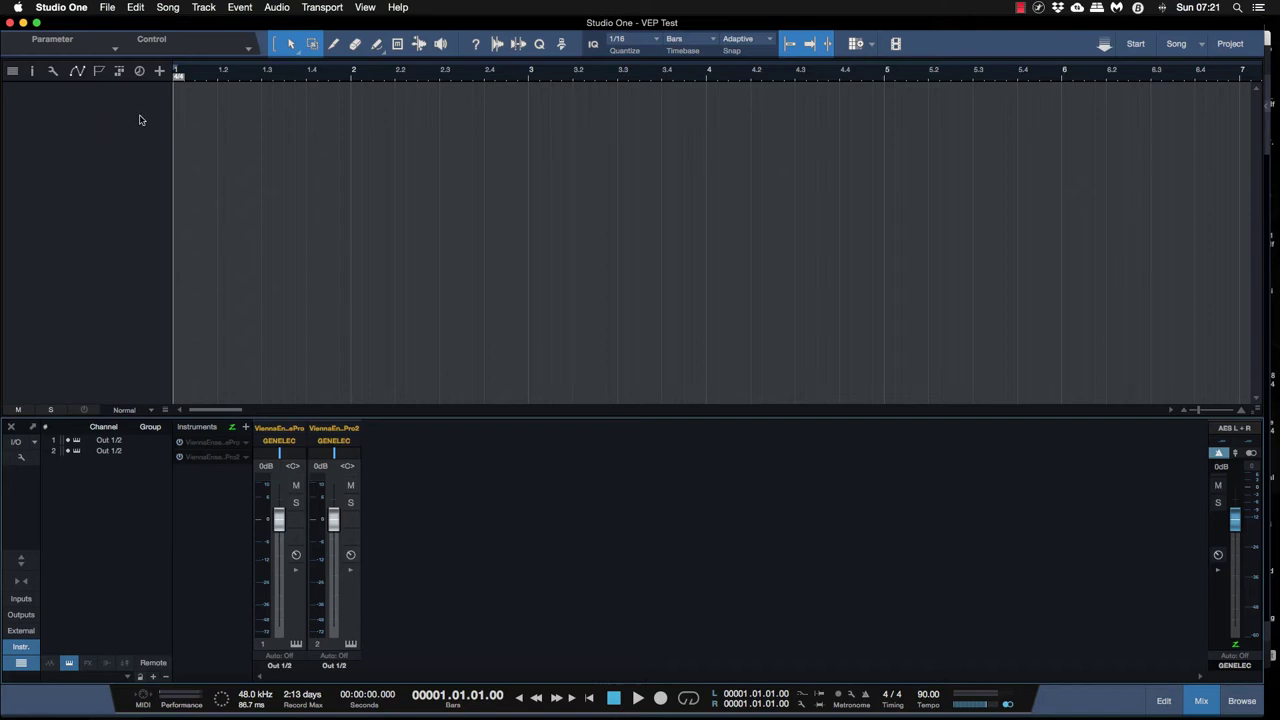
# - Add three instrument tracks to the song, named VEP Local Piano
pyautogui.click(159, 70)
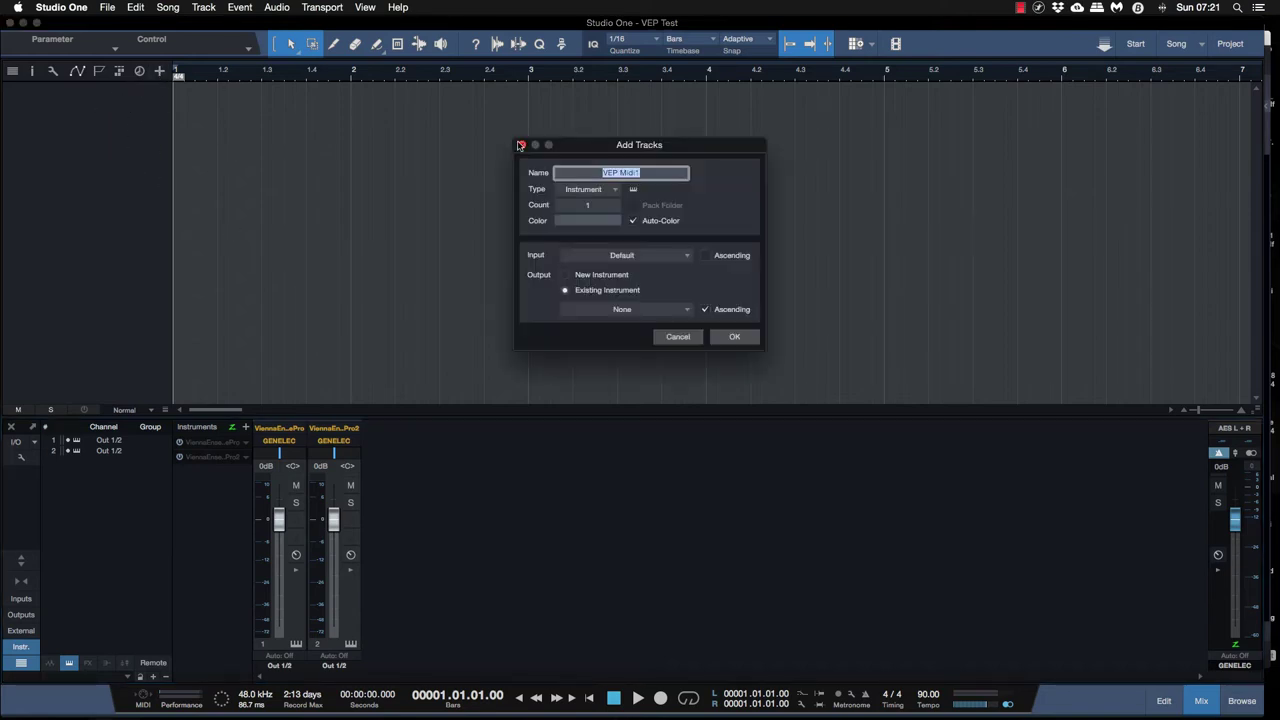
pyautogui.click(588, 204)
pyautogui.write('3')
pyautogui.click(657, 174)
pyautogui.write('VEP Local Piano')
pyautogui.press('Return')
# - Route all three VEP Local Piano tracks to the first Vienna Ensemble Pro instrument
pyautogui.keyDown('shift'); pyautogui.click(262, 119); pyautogui.keyUp('shift')
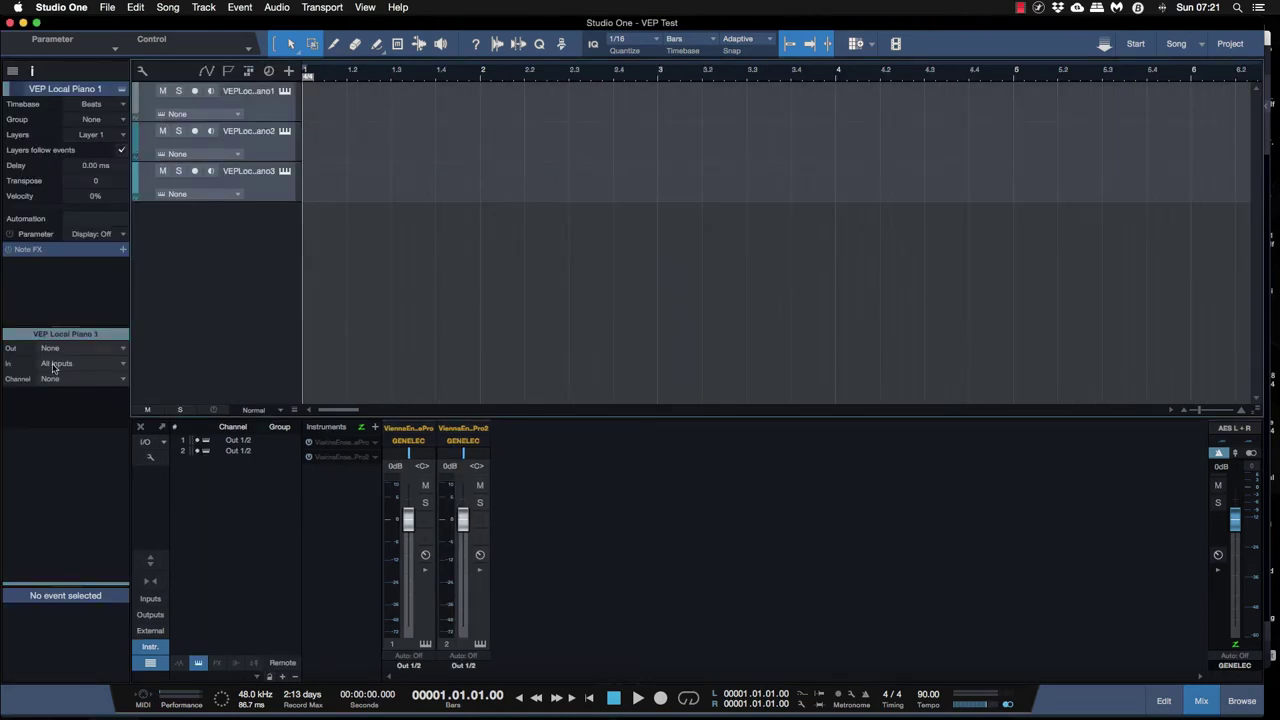
pyautogui.click(105, 357)
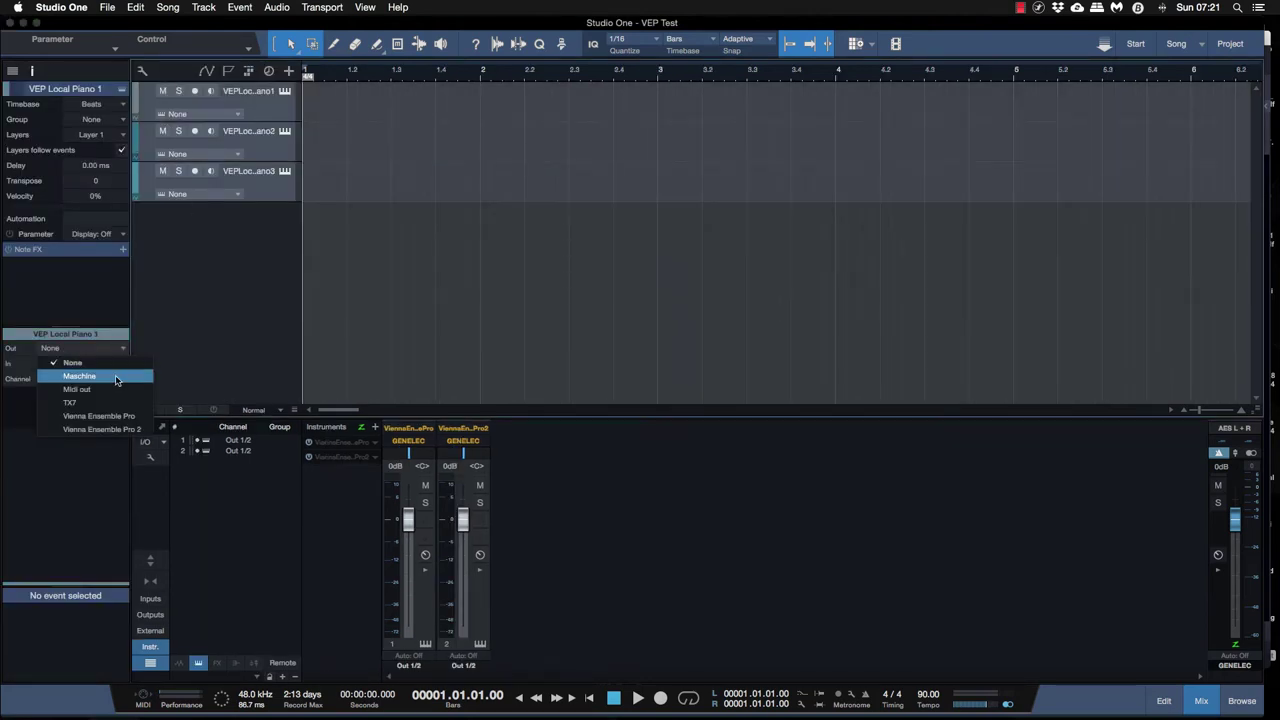
pyautogui.click(110, 373)
# - Rename the two Vienna Ensemble Pro instruments VEP Local and VEP MB, and enable monitoring on the first piano track
pyautogui.rightClick(350, 445)
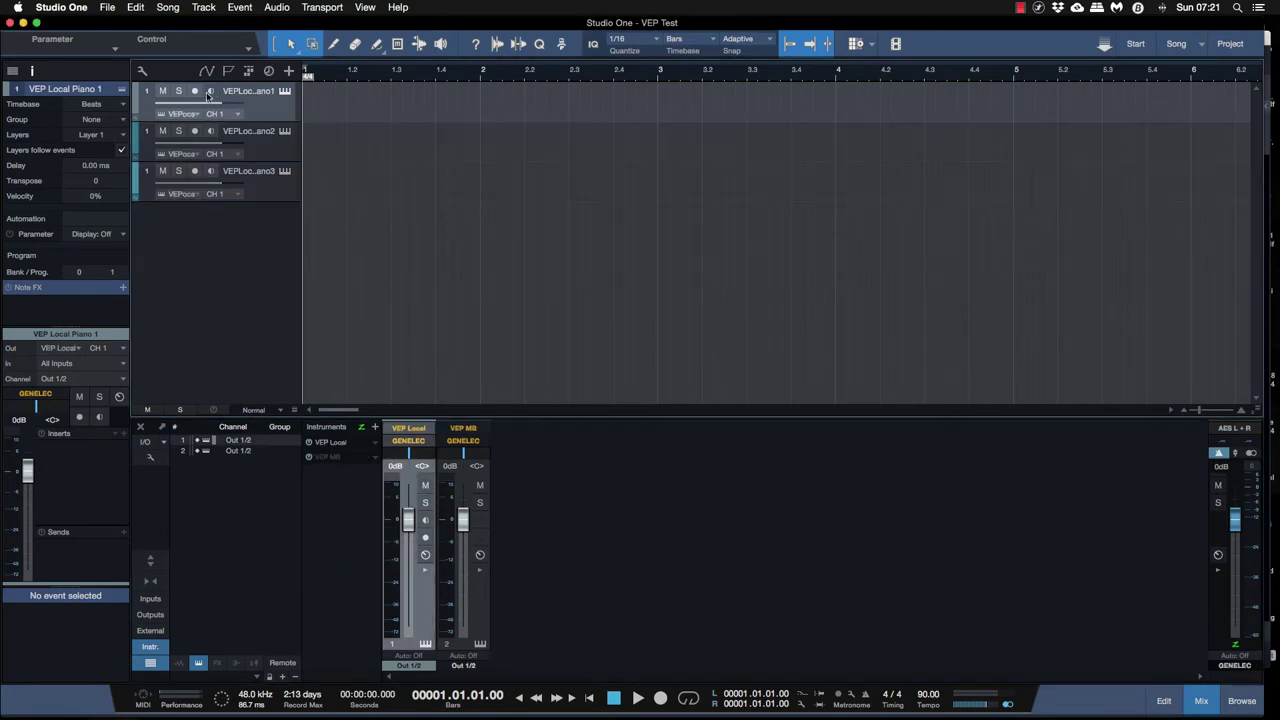
pyautogui.click(209, 92)
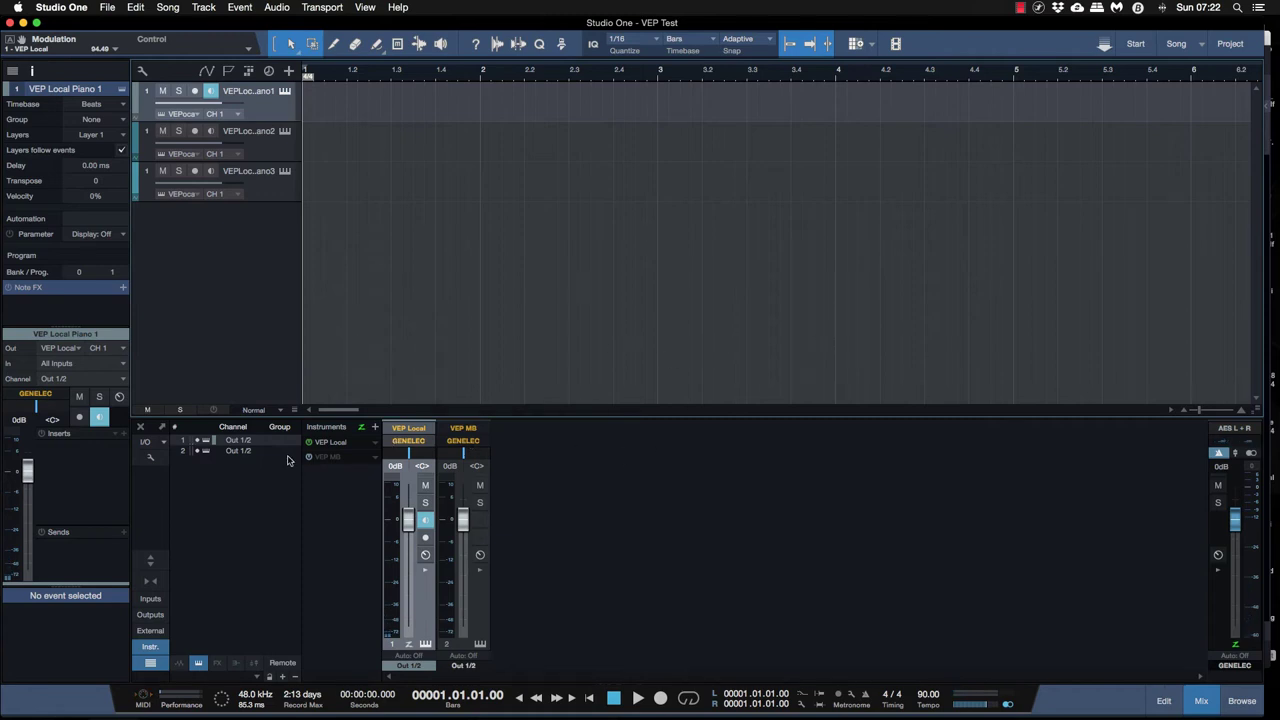
# - Activate the VEP Local instrument's stereo outputs from Out 3/4 through Out 15/16
pyautogui.click(338, 446)
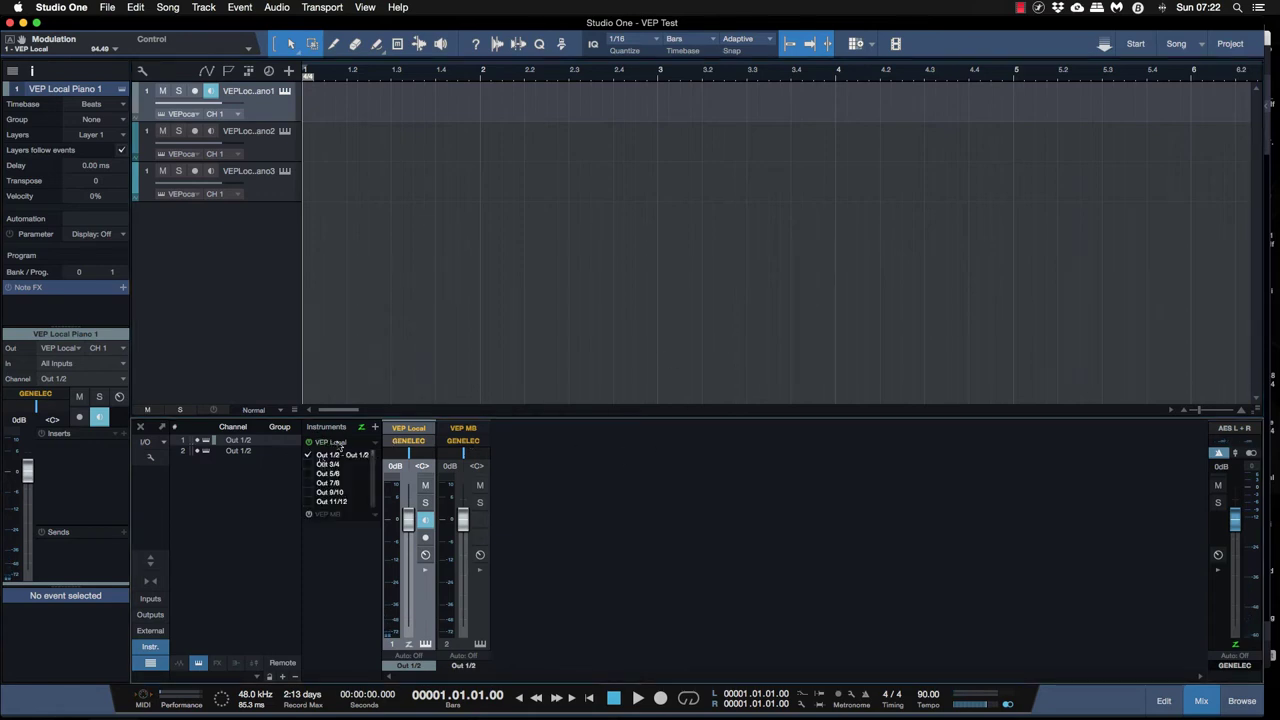
pyautogui.click(309, 465)
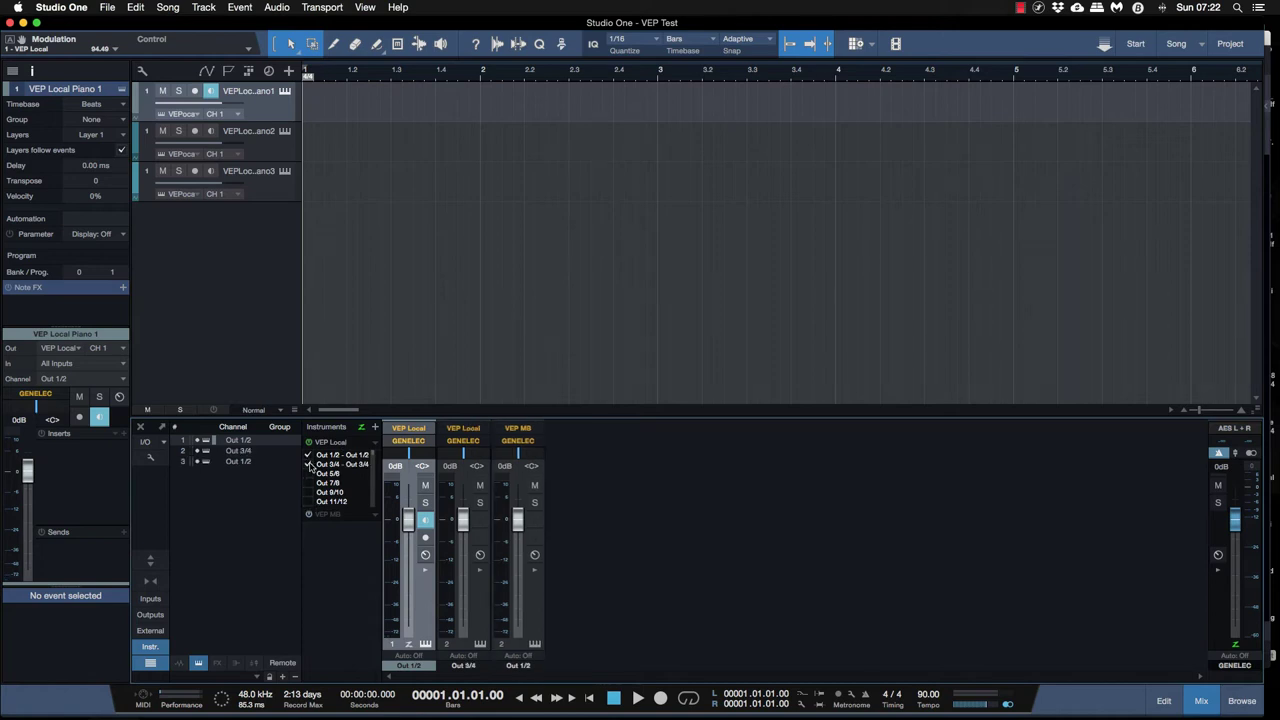
pyautogui.click(309, 474)
pyautogui.click(309, 483)
pyautogui.click(309, 492)
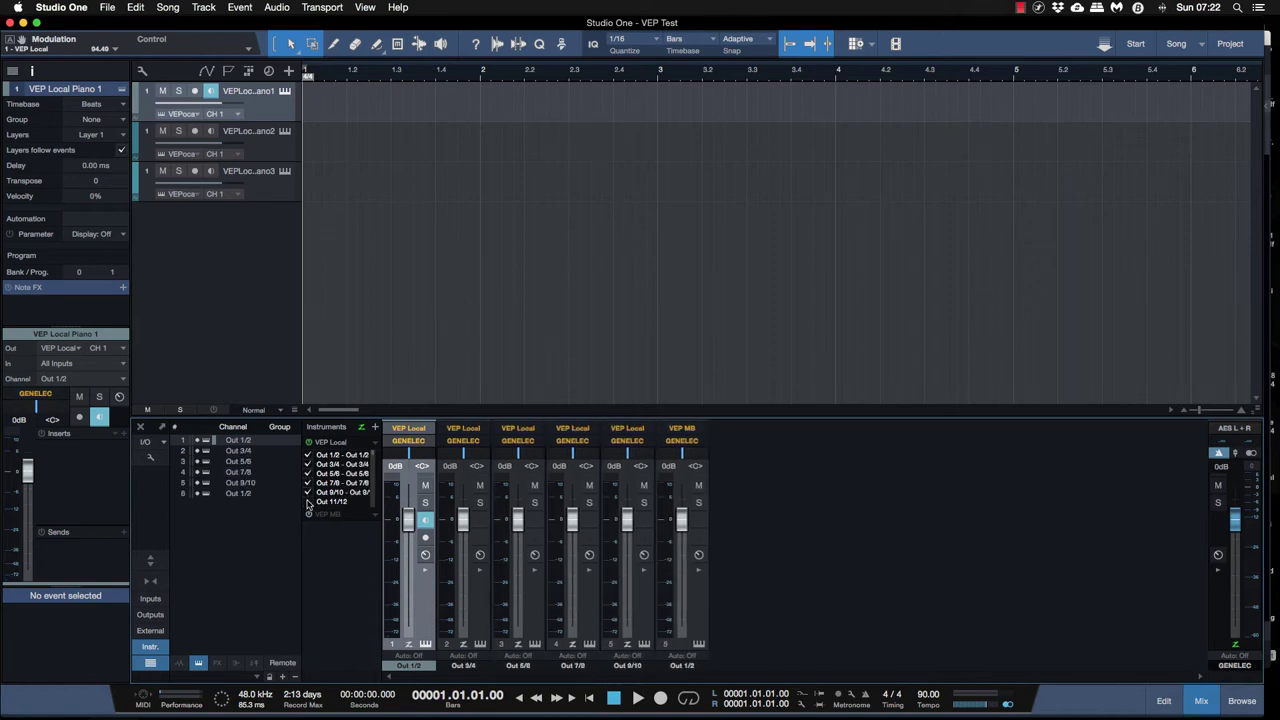
pyautogui.click(309, 502)
pyautogui.scroll(-1, 309, 490)
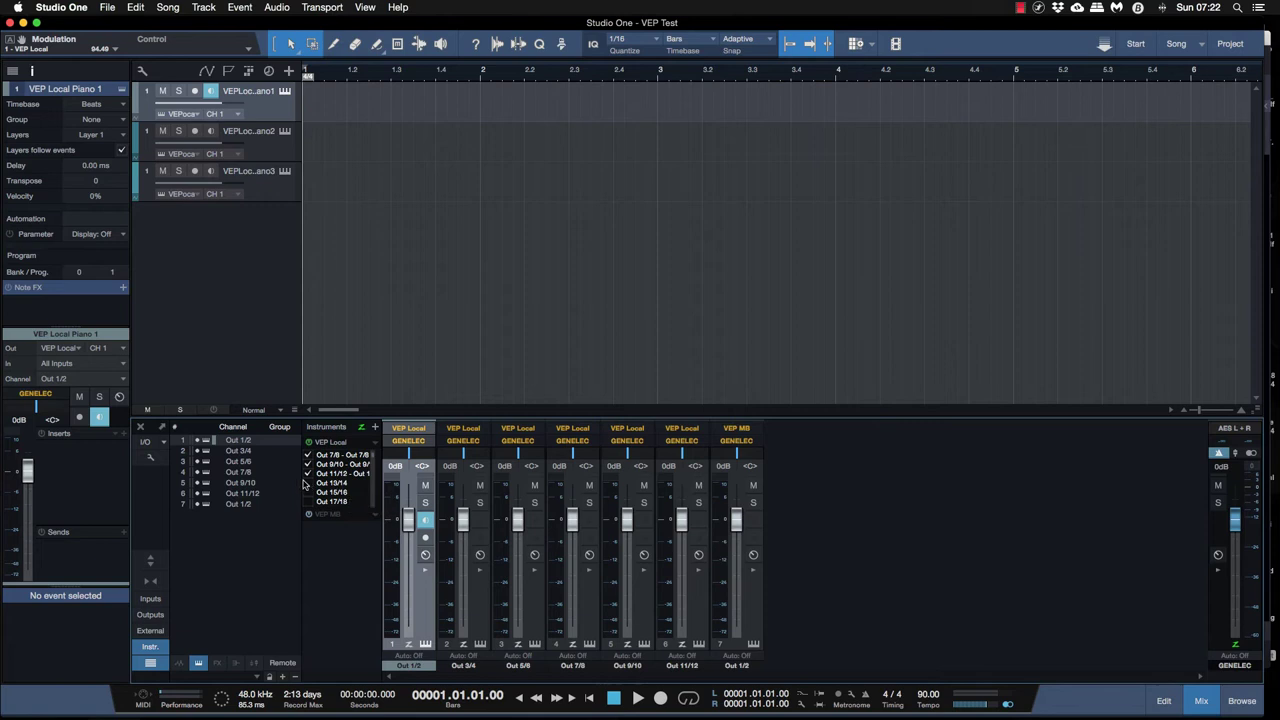
pyautogui.click(309, 483)
pyautogui.click(309, 492)
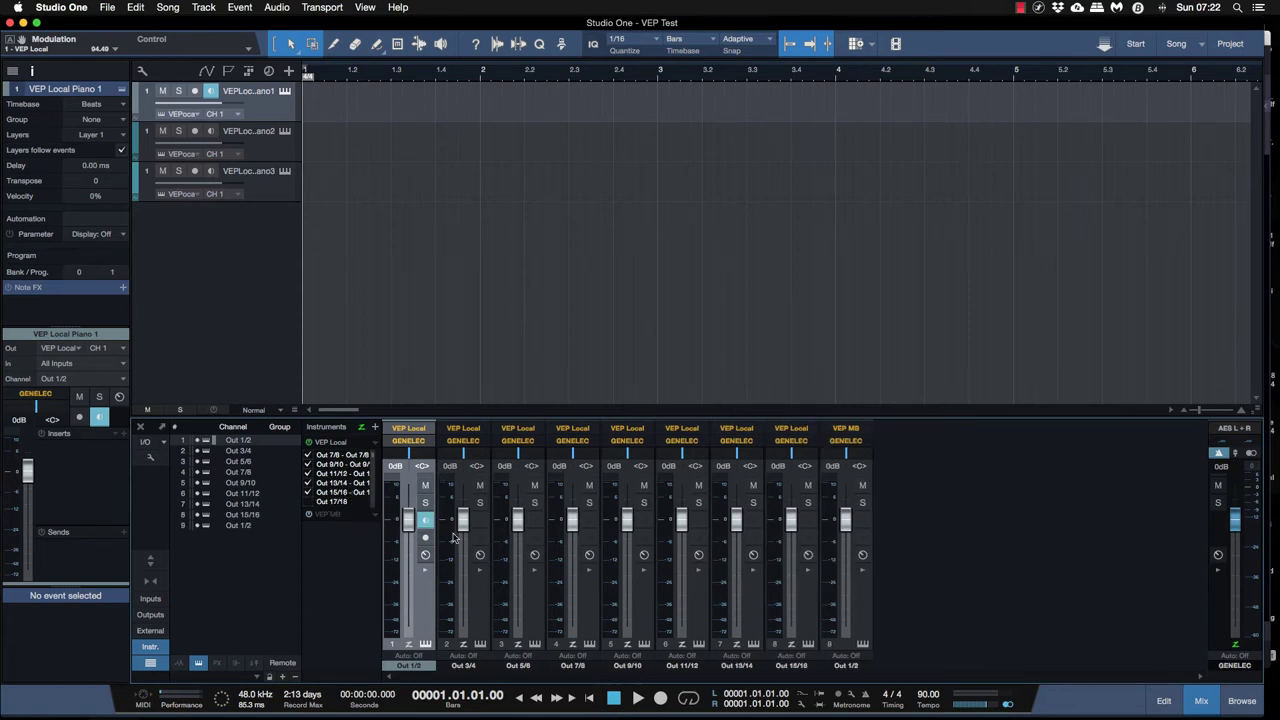
# - Switch to the Vienna Ensemble Pro server mixer and set the MIDI ports of Addictive Keys 2 to 2 and Addictive Keys 1 to 3
pyautogui.hotkey('ctrl', 'Up')
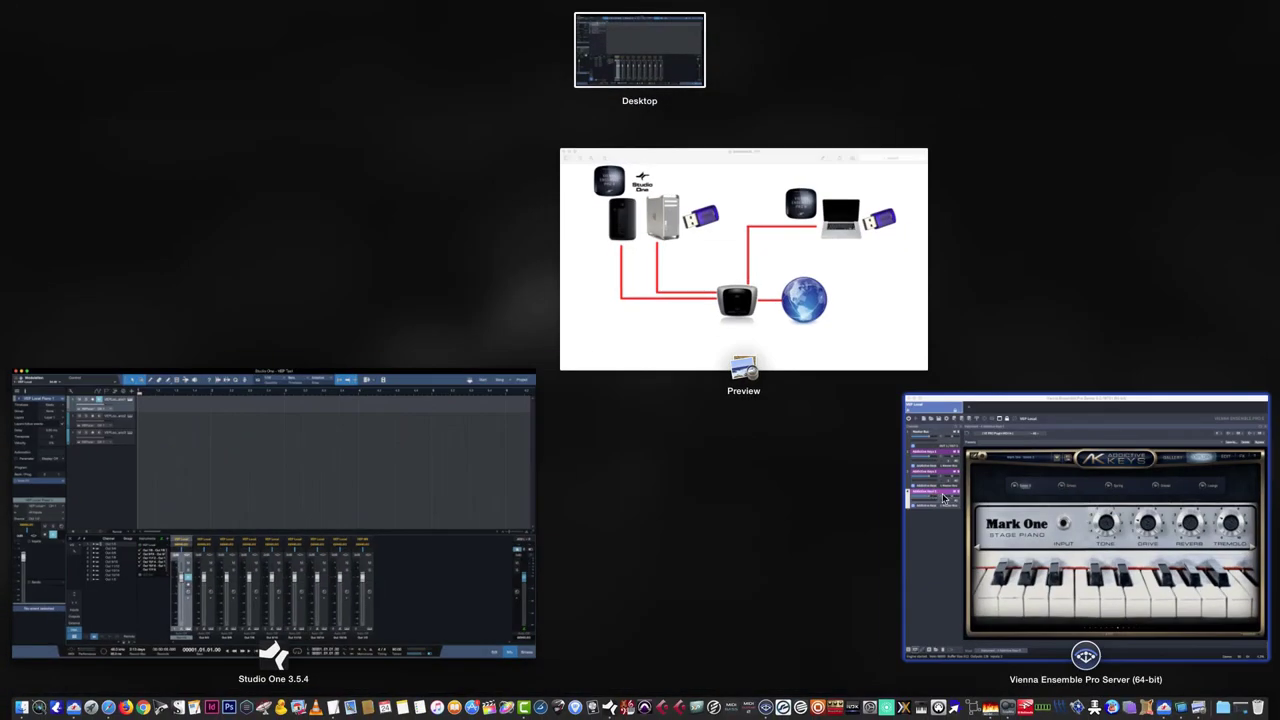
pyautogui.click(1019, 531)
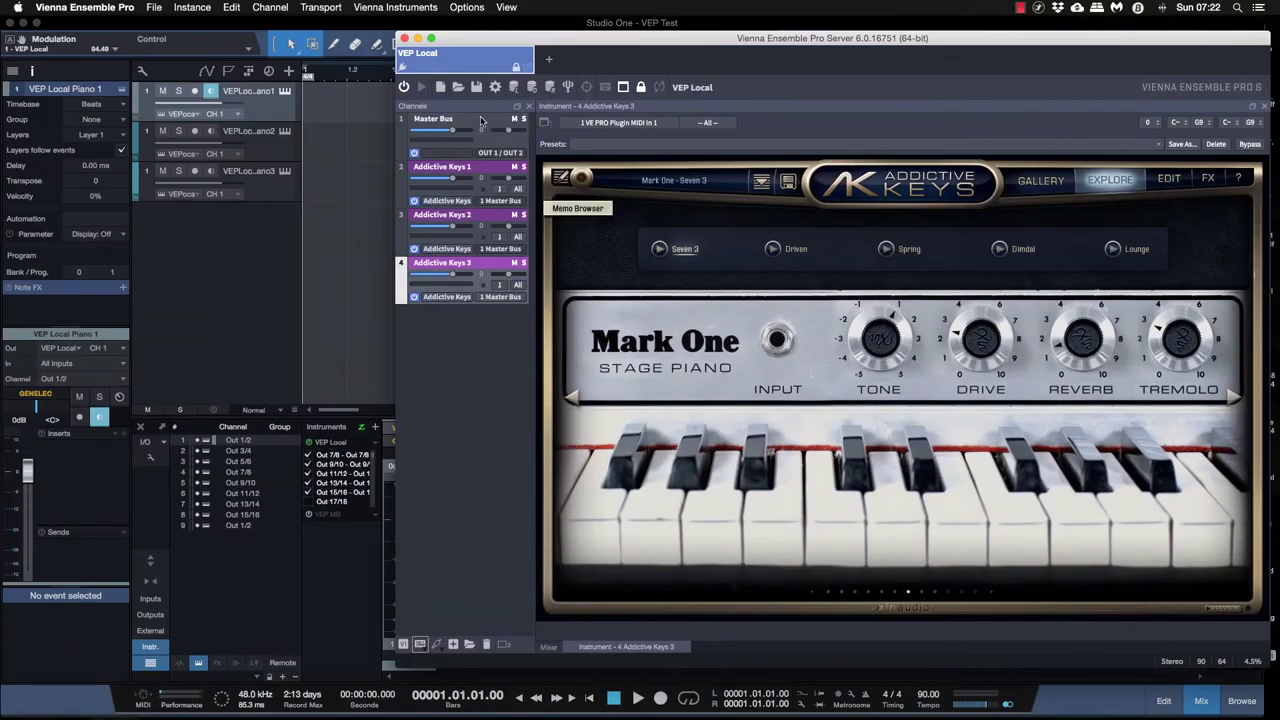
pyautogui.click(448, 120)
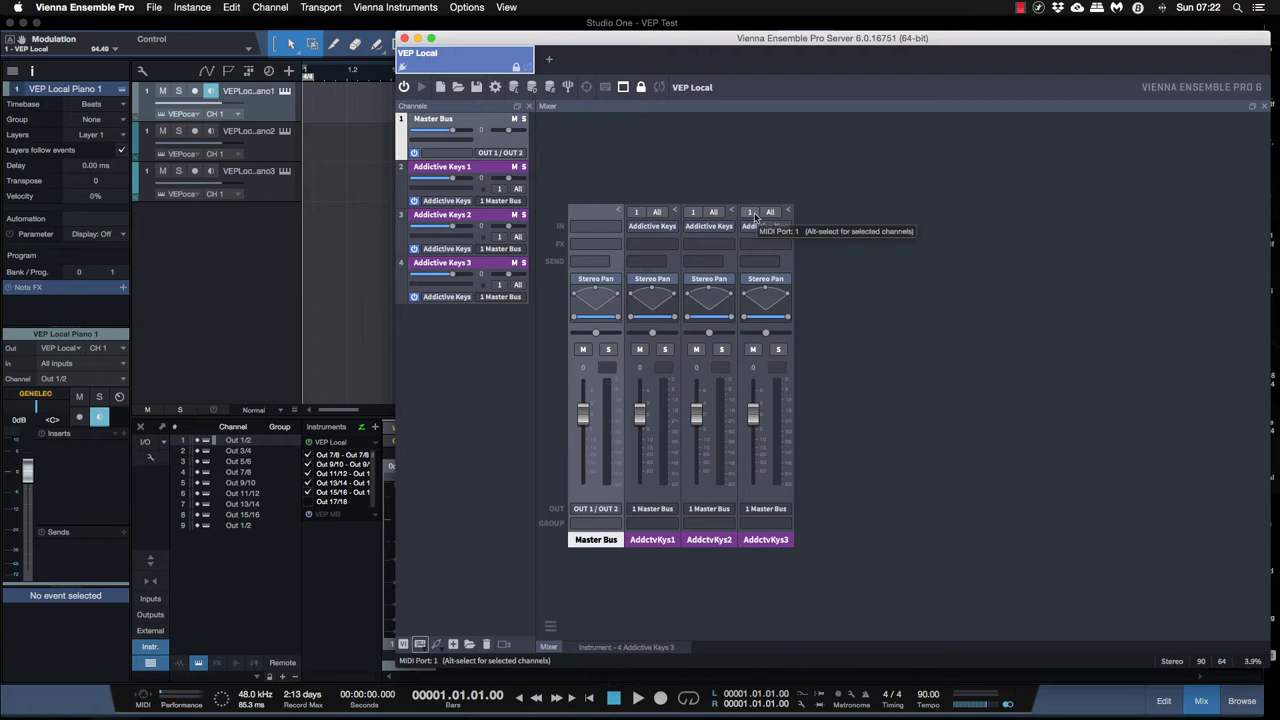
pyautogui.click(694, 213)
pyautogui.click(705, 254)
pyautogui.click(638, 213)
pyautogui.click(655, 269)
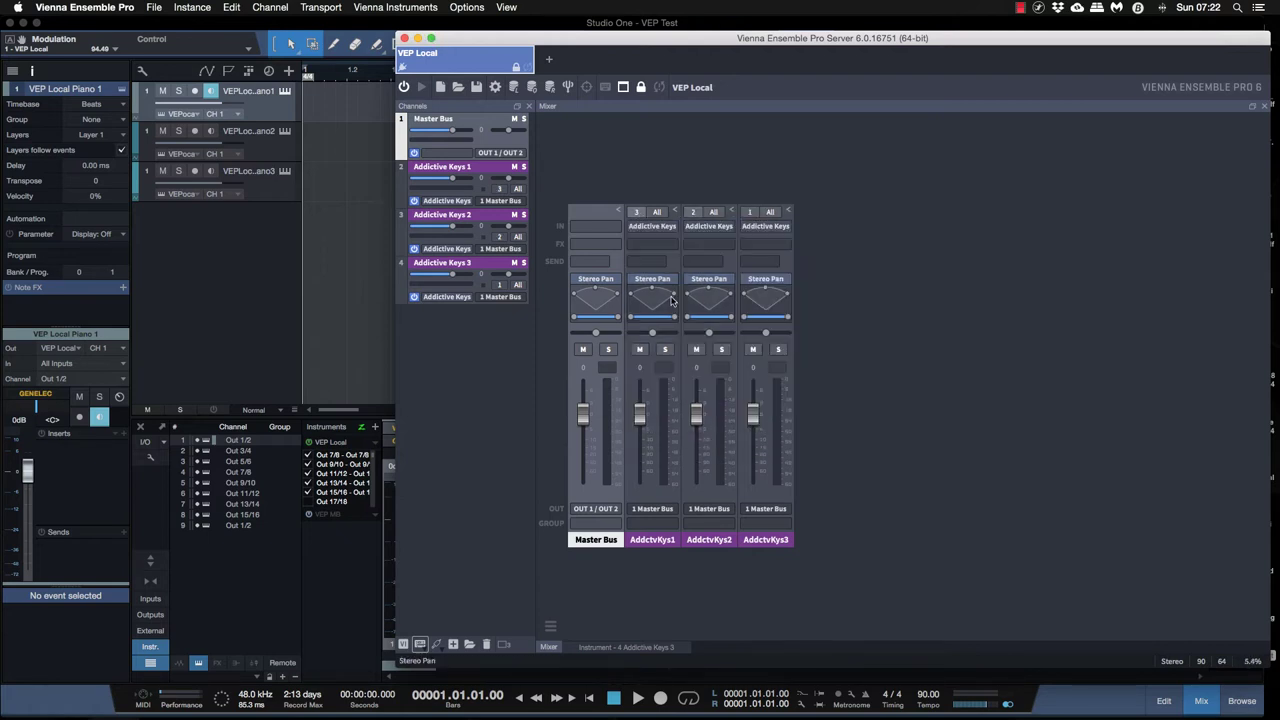
# - Route Addictive Keys 3 to OUT 1 / OUT 2 and name the song's matching VEP Local channel AK Electric
pyautogui.click(786, 513)
pyautogui.moveTo(815, 562)
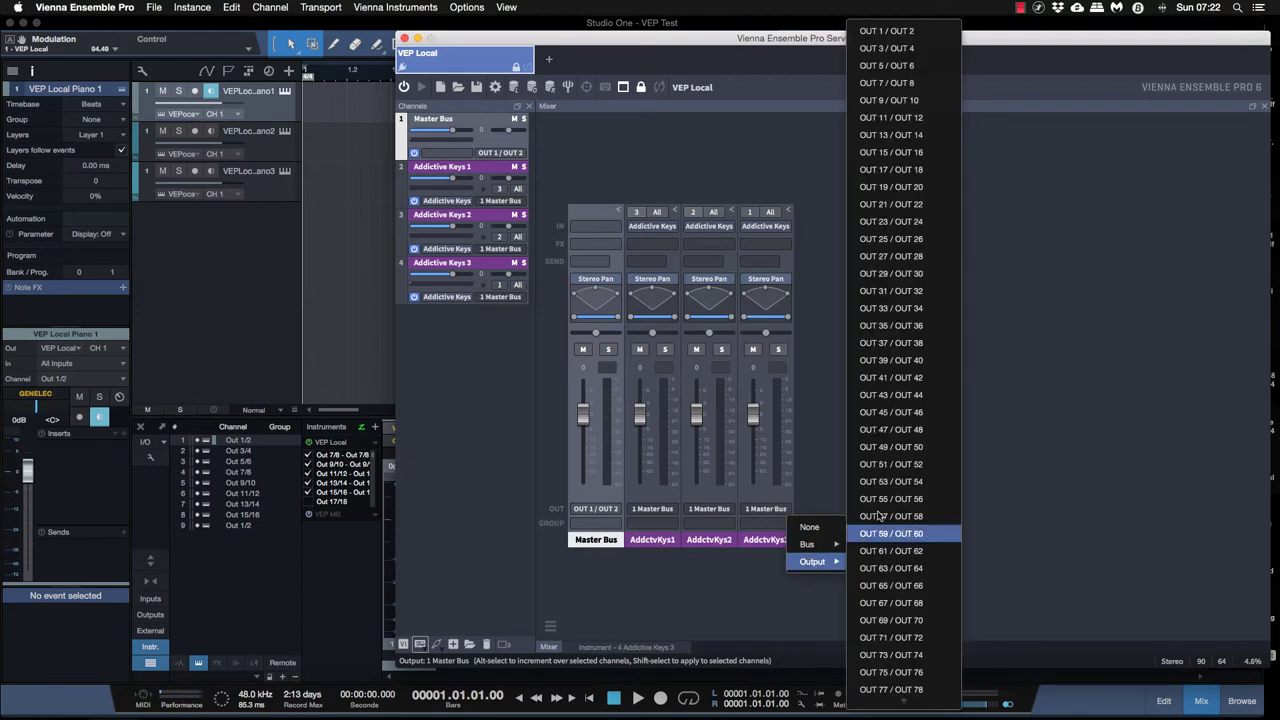
pyautogui.click(883, 28)
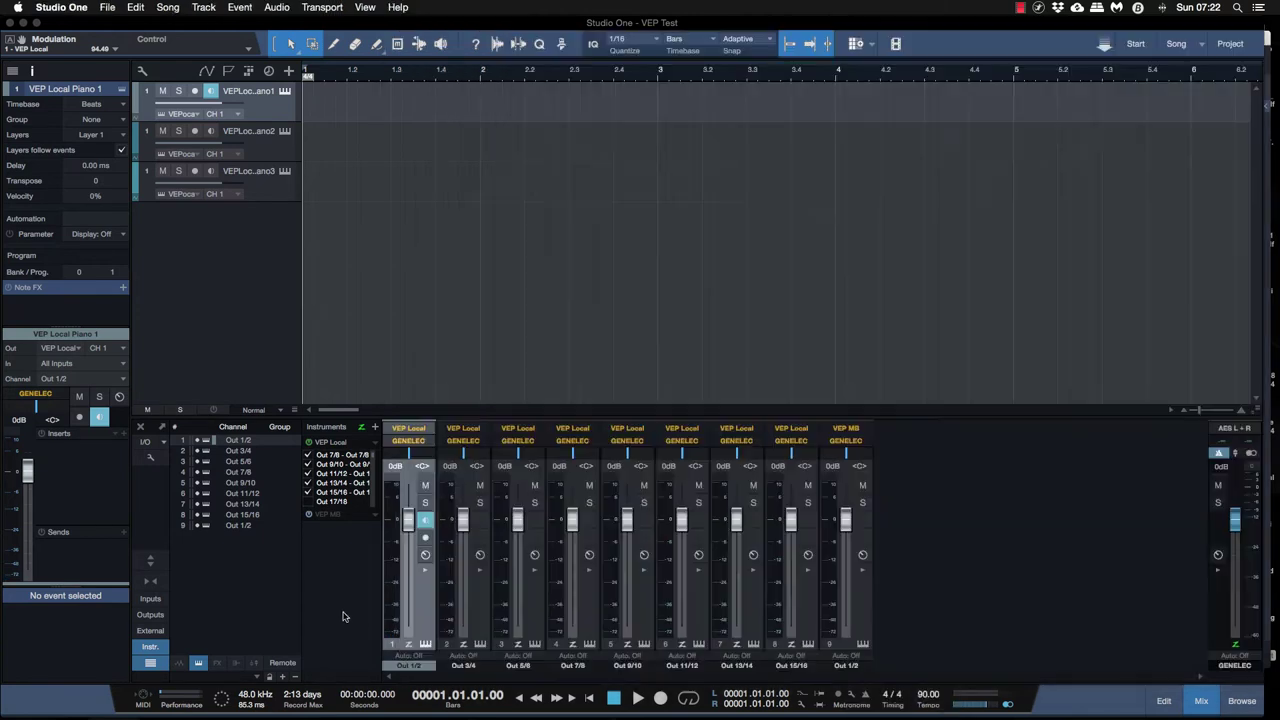
pyautogui.click(395, 614)
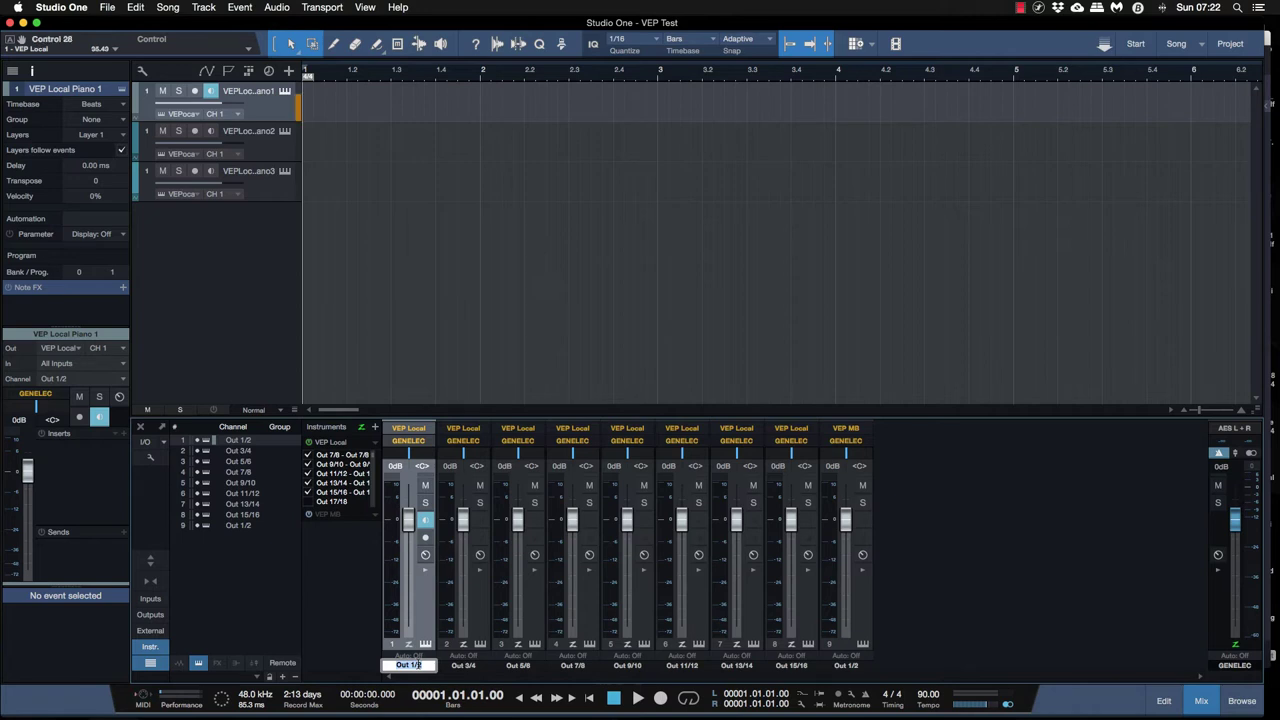
pyautogui.write('AK Electric')
# - Route Addictive Keys 2 to OUT 3 / OUT 4 in the server mixer and name the song's Out 3/4 channel AK Upright
pyautogui.hotkey('ctrl', 'Up')
pyautogui.click(787, 436)
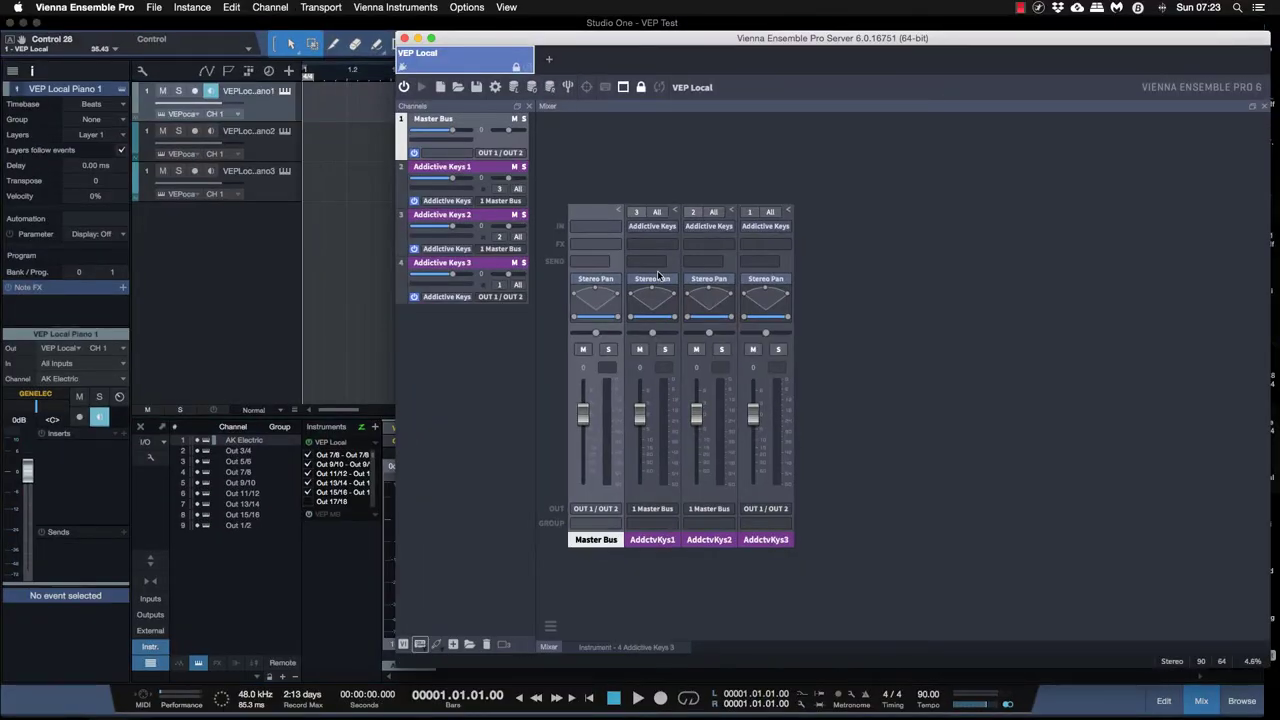
pyautogui.click(745, 510)
pyautogui.moveTo(757, 563)
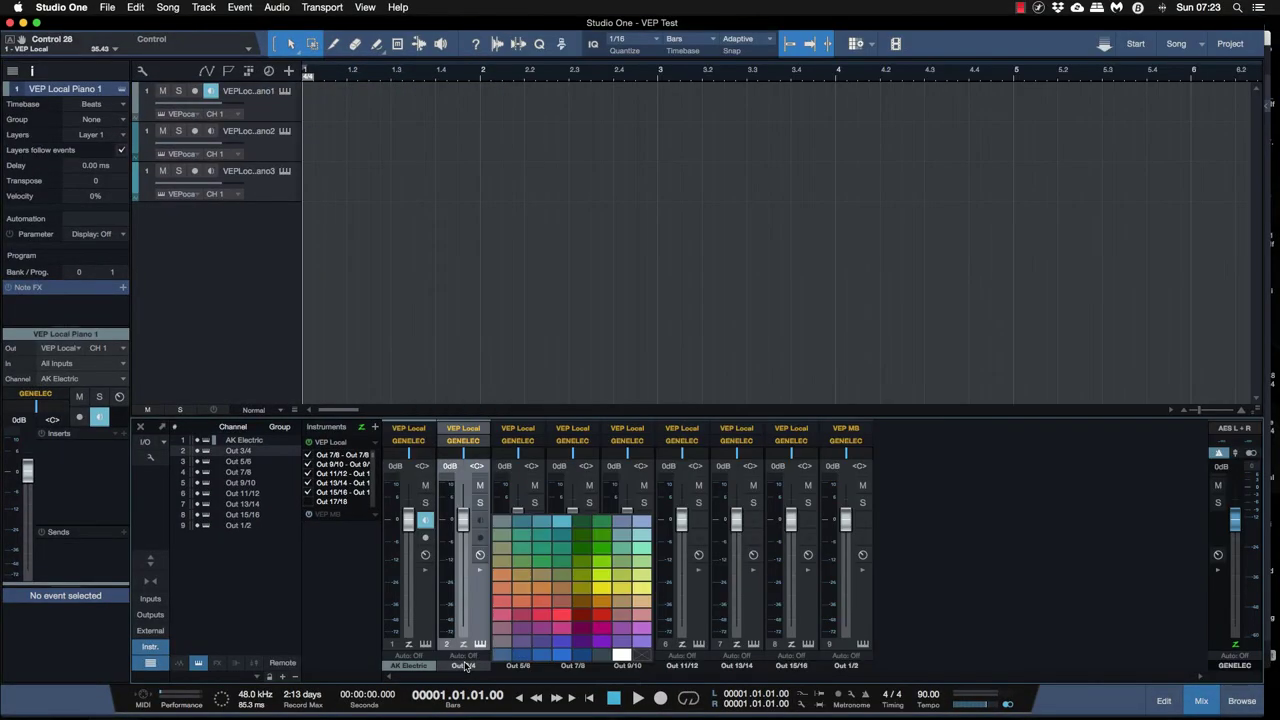
pyautogui.click(465, 665)
pyautogui.doubleClick(465, 665)
pyautogui.write('AK Upri')
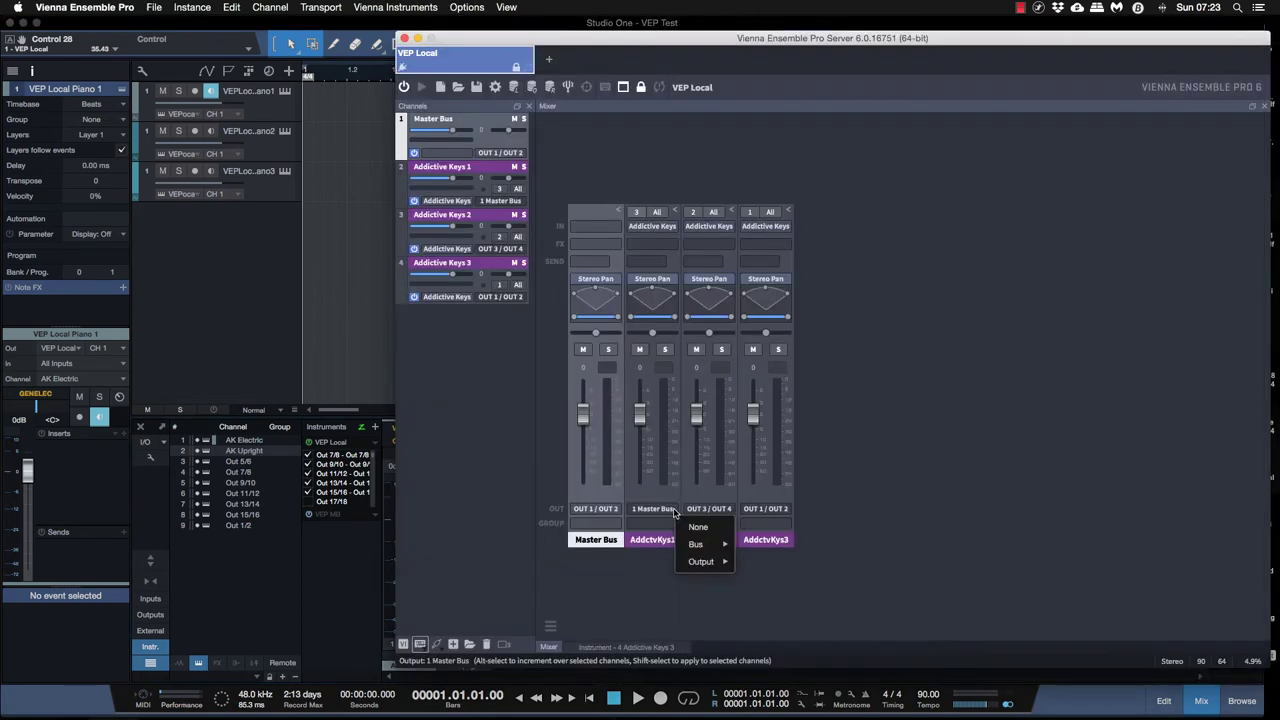
# - Route Addictive Keys 1 to OUT 5 / OUT 6 and name the song's Out 5/6 channel AK Modern
pyautogui.moveTo(703, 561)
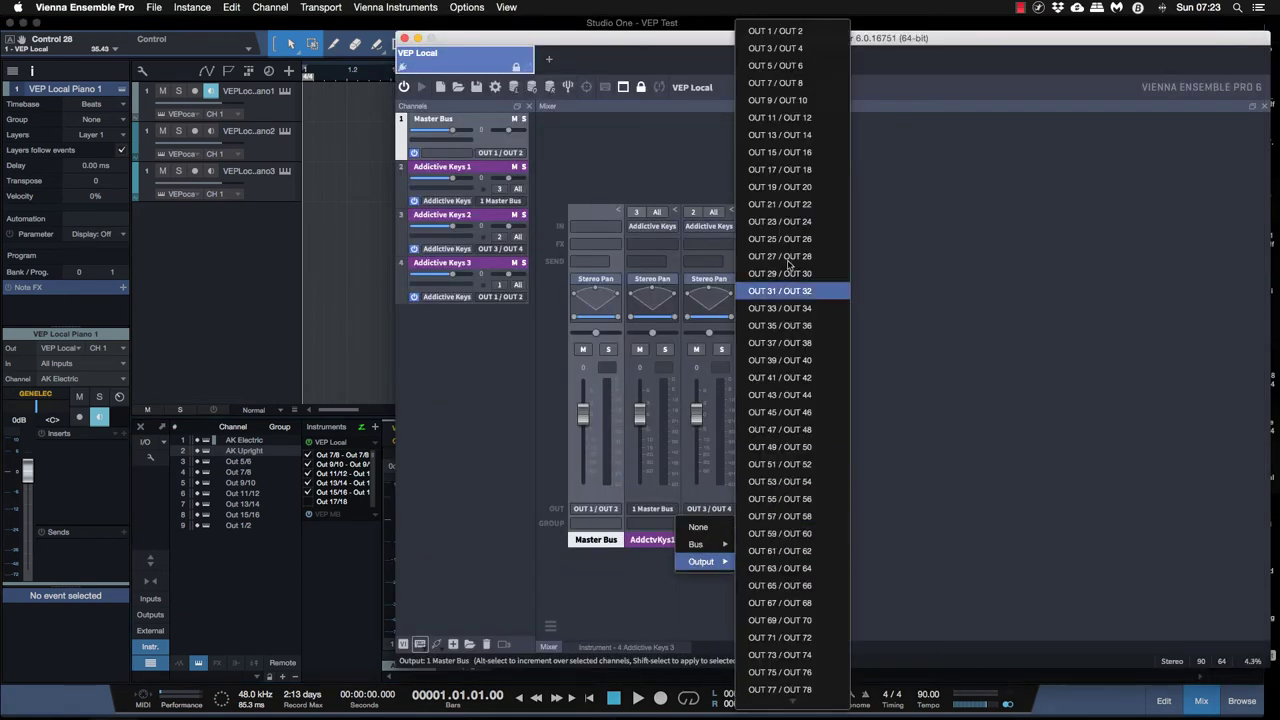
pyautogui.click(783, 66)
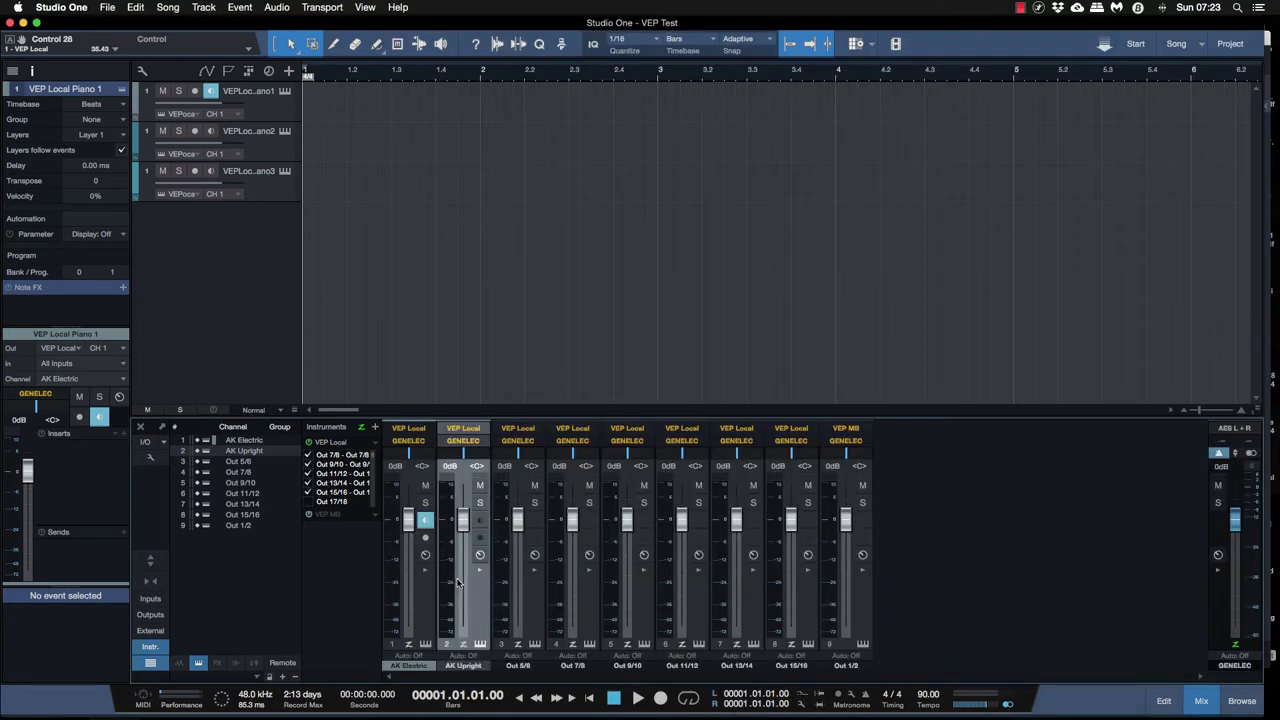
pyautogui.doubleClick(518, 665)
pyautogui.write('A')
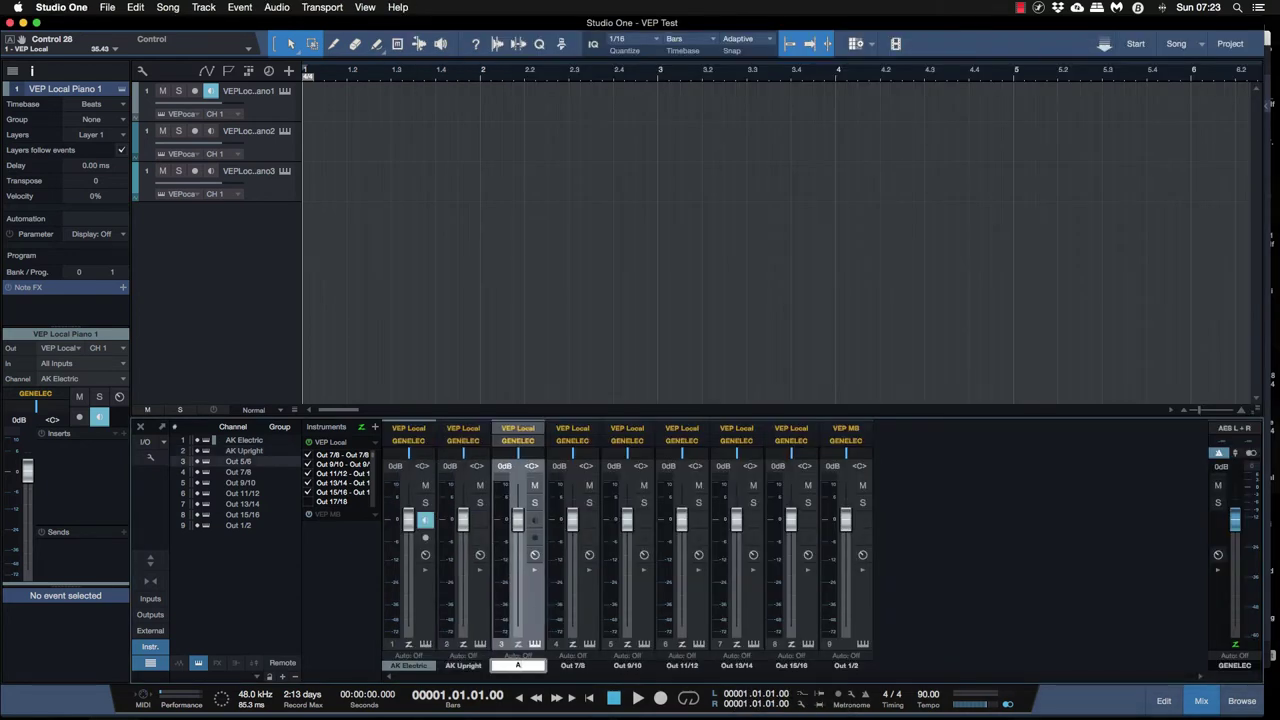
pyautogui.write('K Modern')
pyautogui.press('Return')
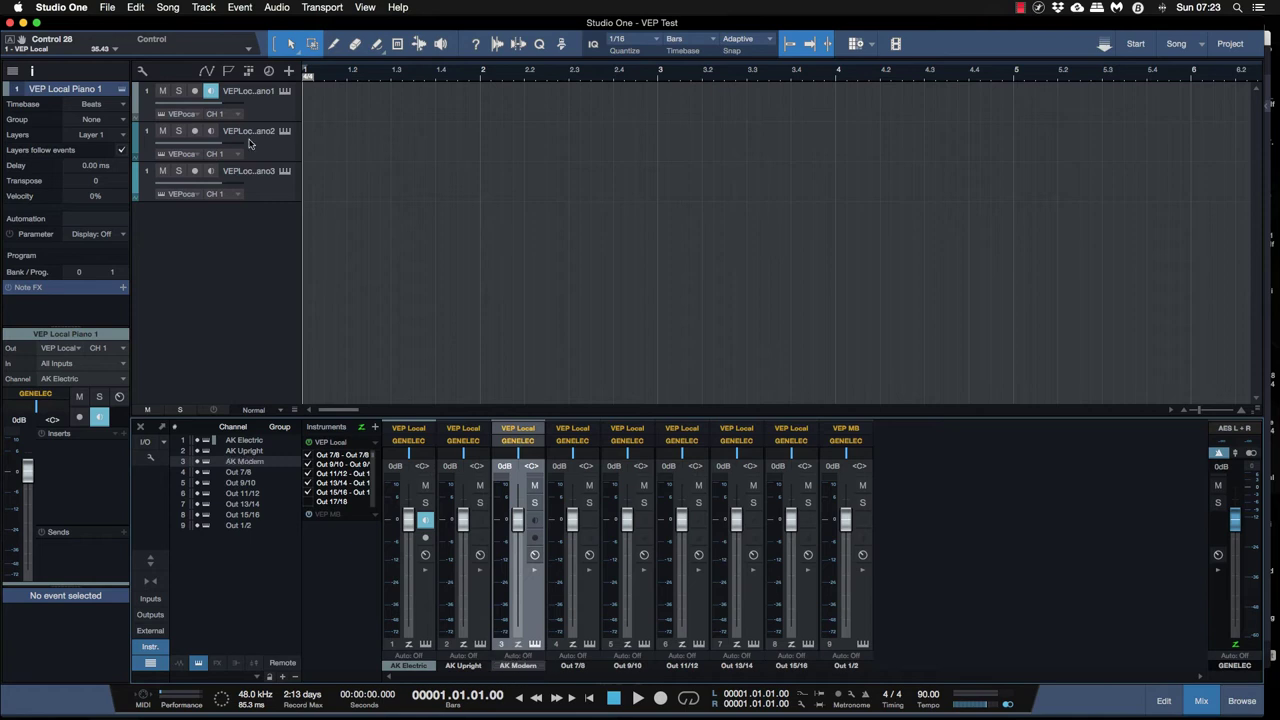
# - Set the MIDI output channel of the VEP Local Piano 2 track to 2 and of the VEP Local Piano 3 track to 3
pyautogui.click(272, 142)
pyautogui.click(123, 362)
pyautogui.click(121, 390)
pyautogui.click(250, 192)
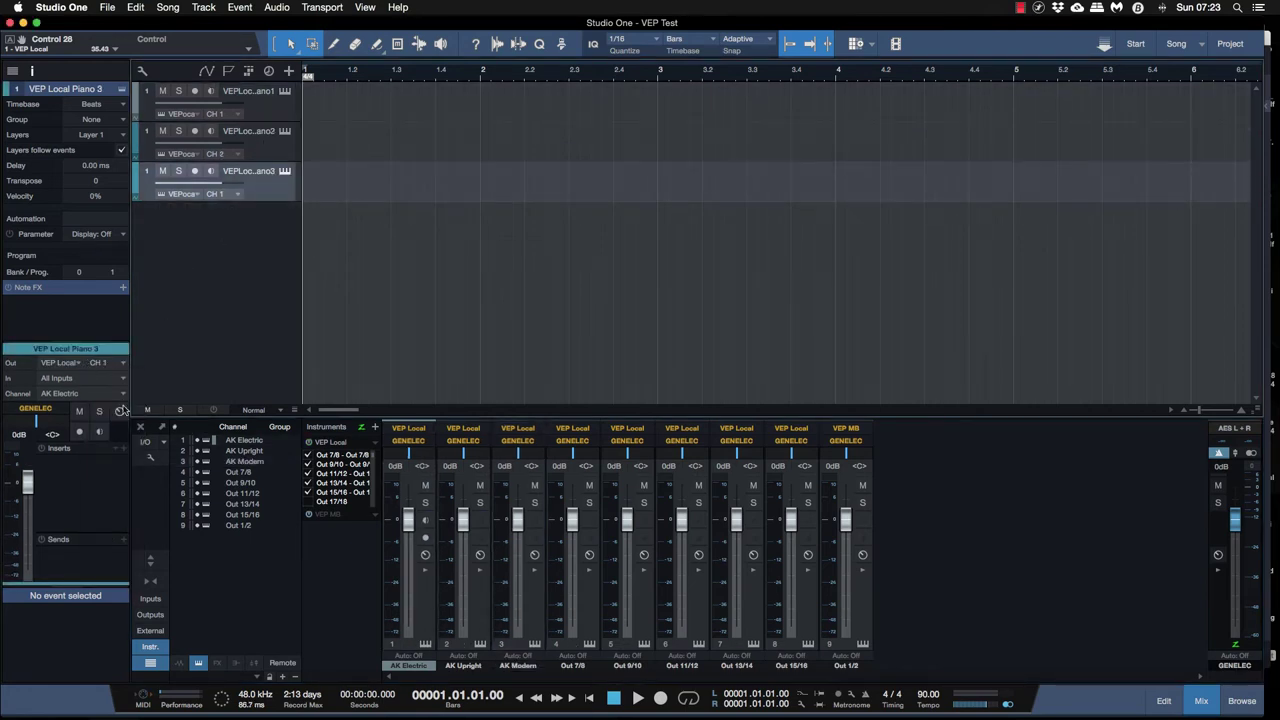
pyautogui.click(267, 149)
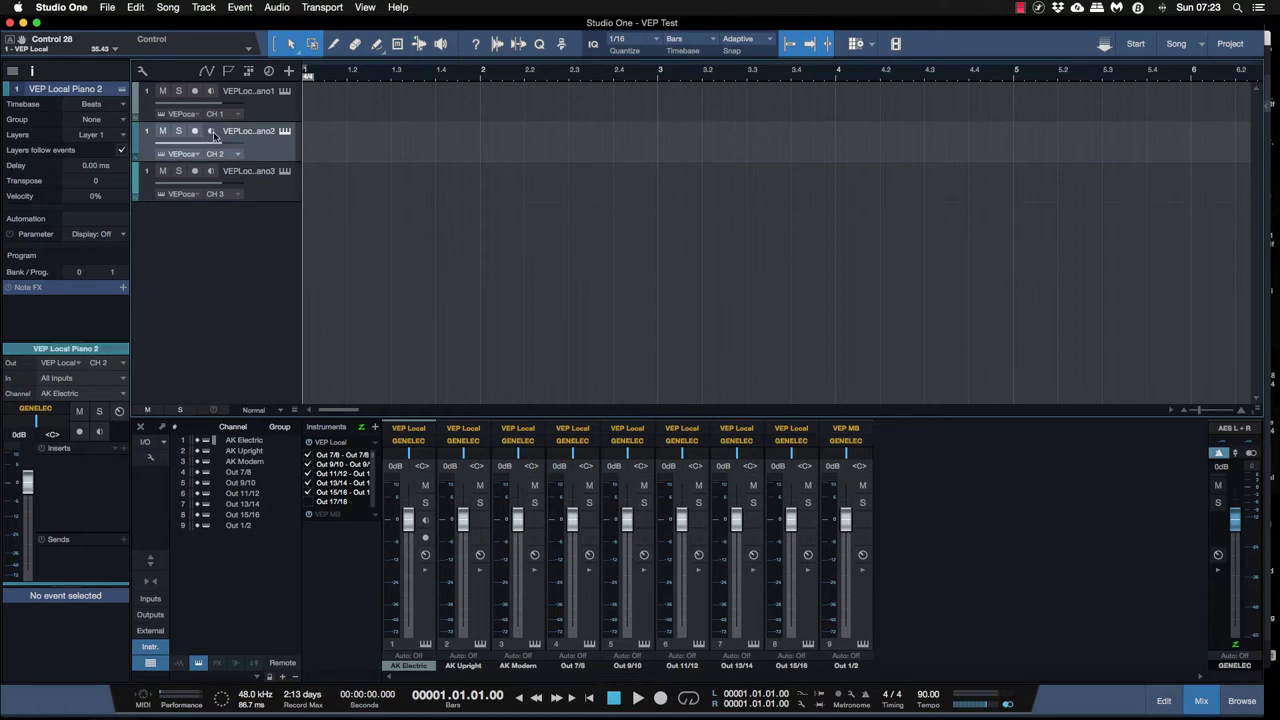
pyautogui.click(211, 132)
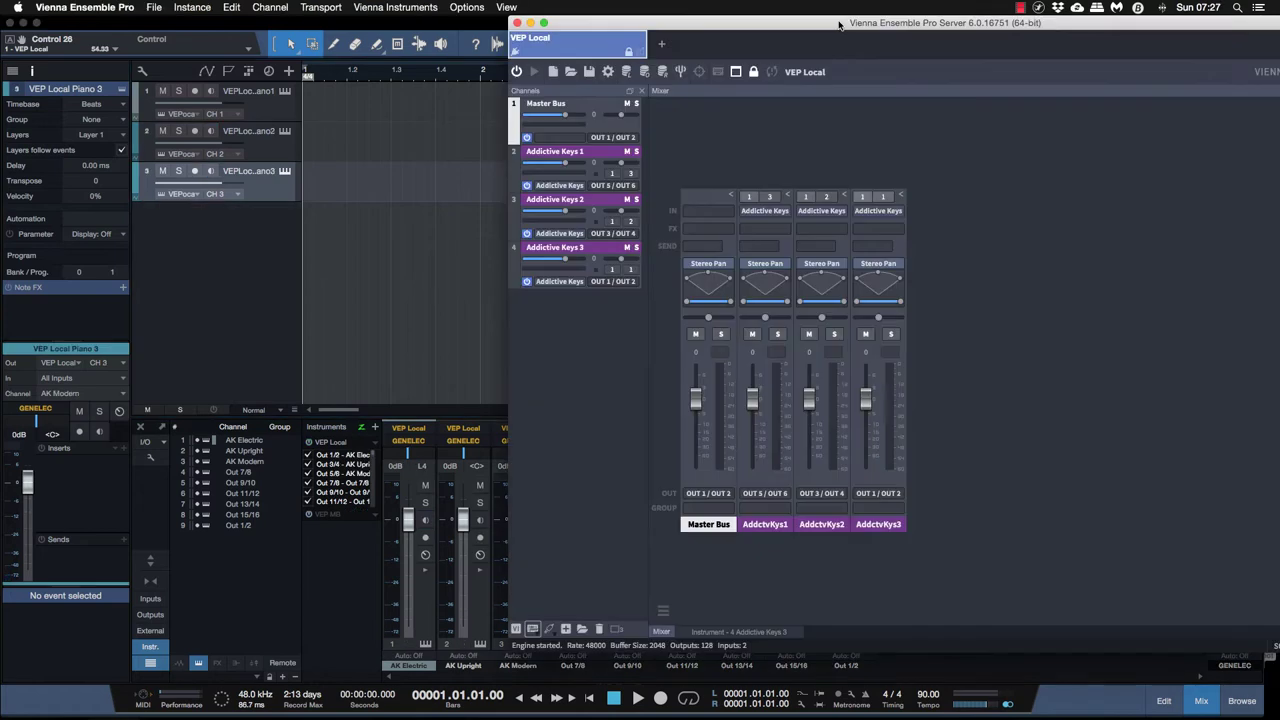
# - Review the MIDI port and MIDI channel assignments of the three Addictive Keys channels in the Vienna Ensemble Pro server mixer
pyautogui.moveTo(838, 19); pyautogui.dragTo(704, 14)
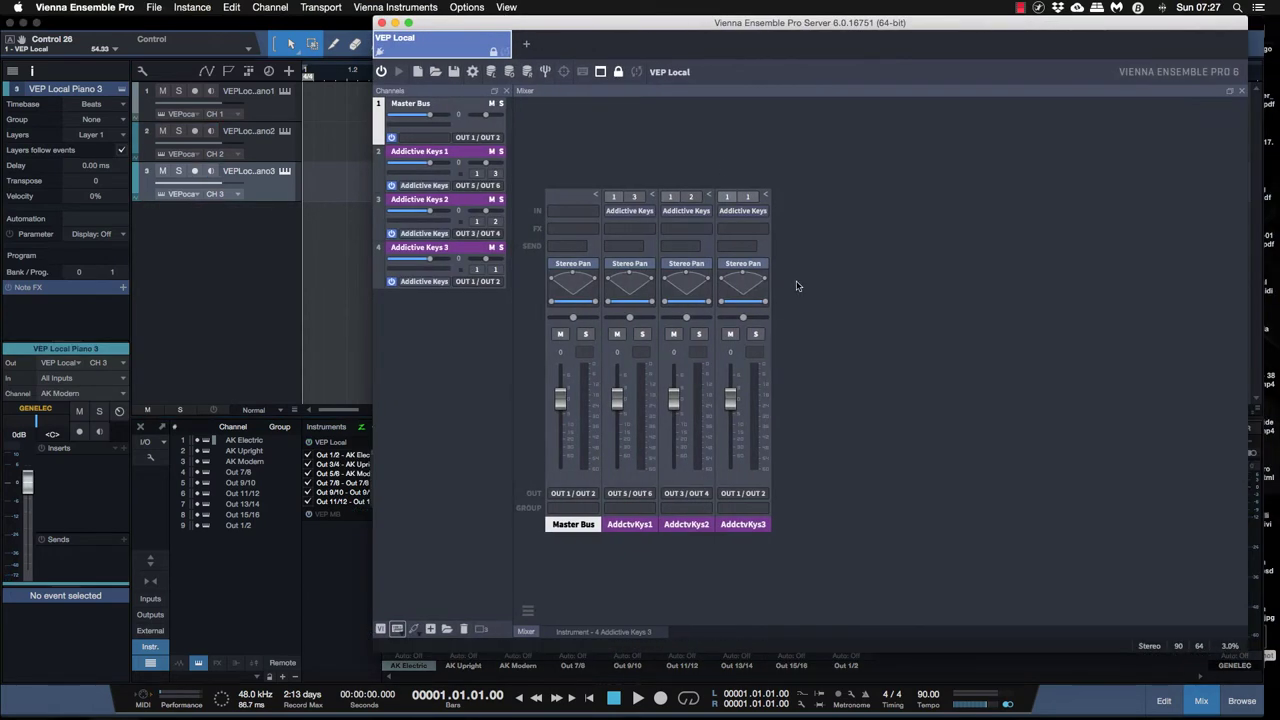
pyautogui.click(747, 199)
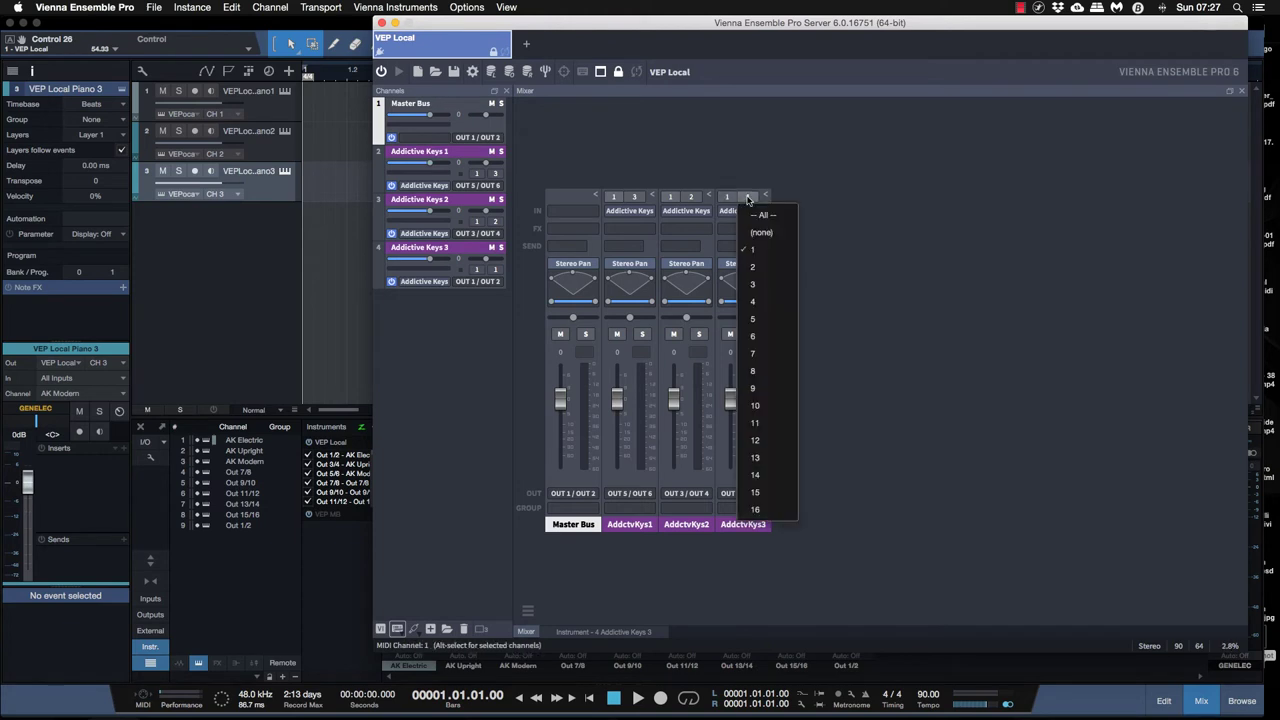
pyautogui.click(753, 250)
pyautogui.click(727, 197)
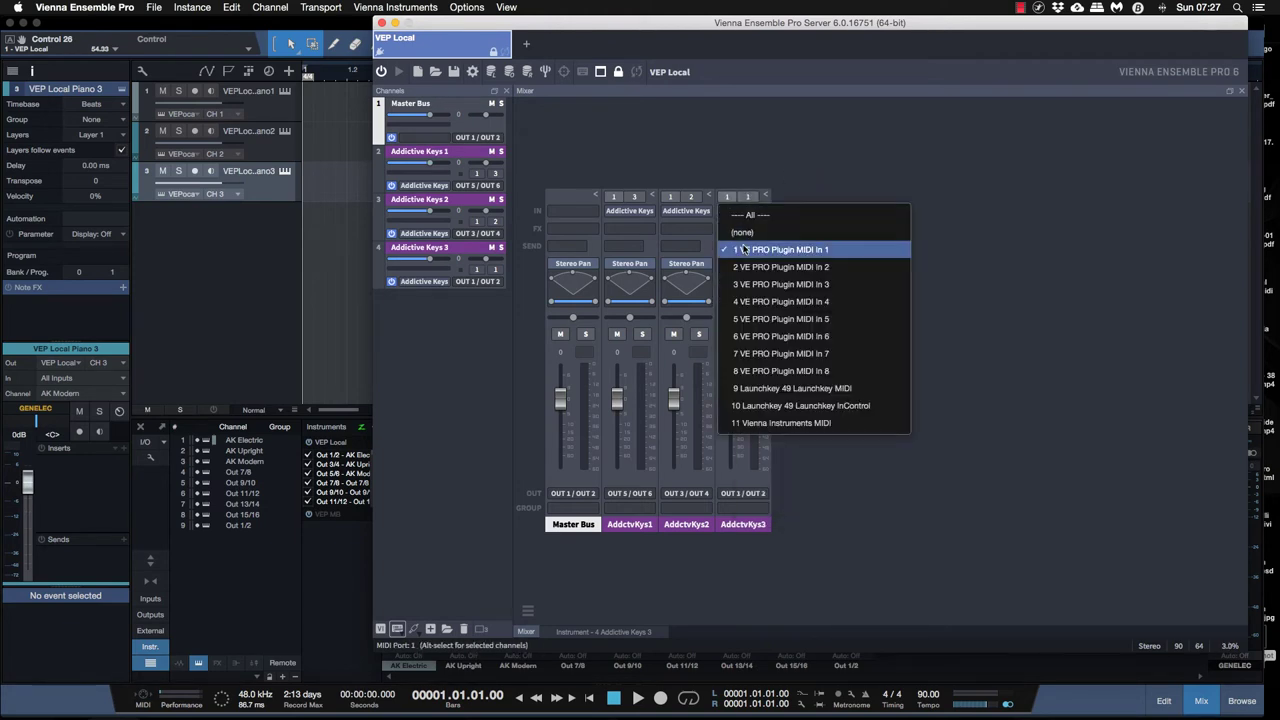
pyautogui.click(831, 189)
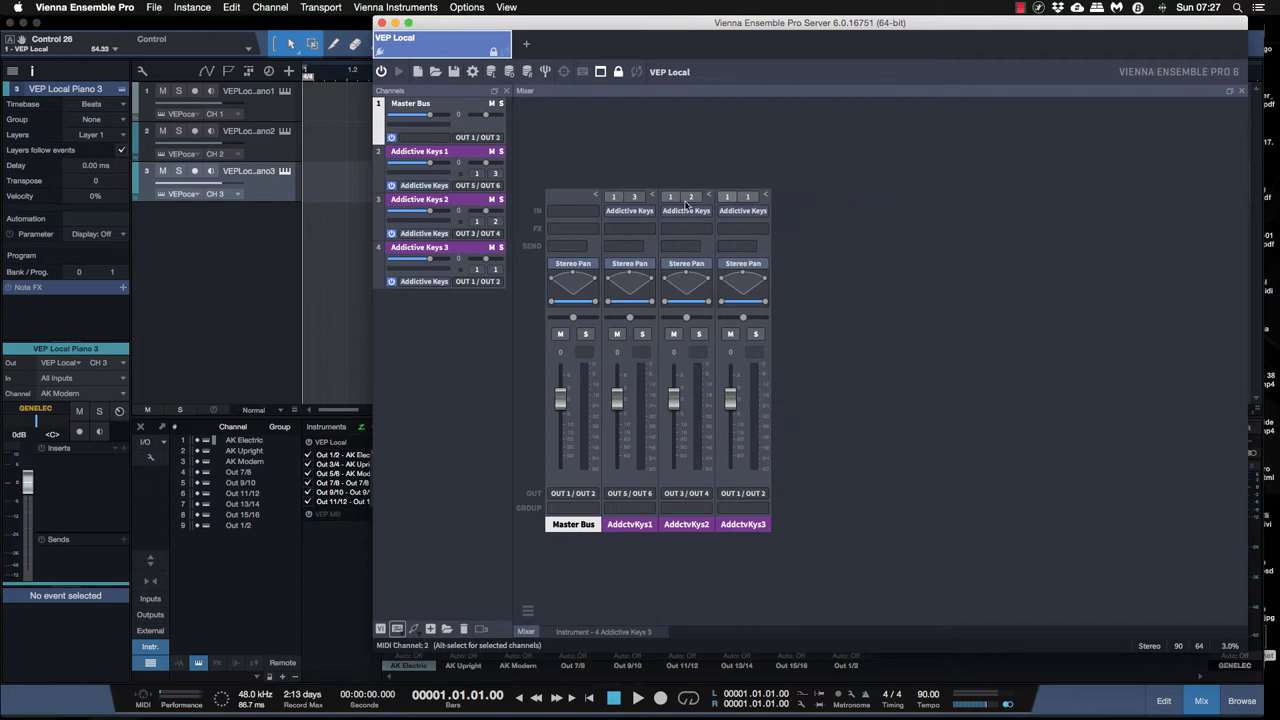
pyautogui.click(690, 197)
pyautogui.click(698, 266)
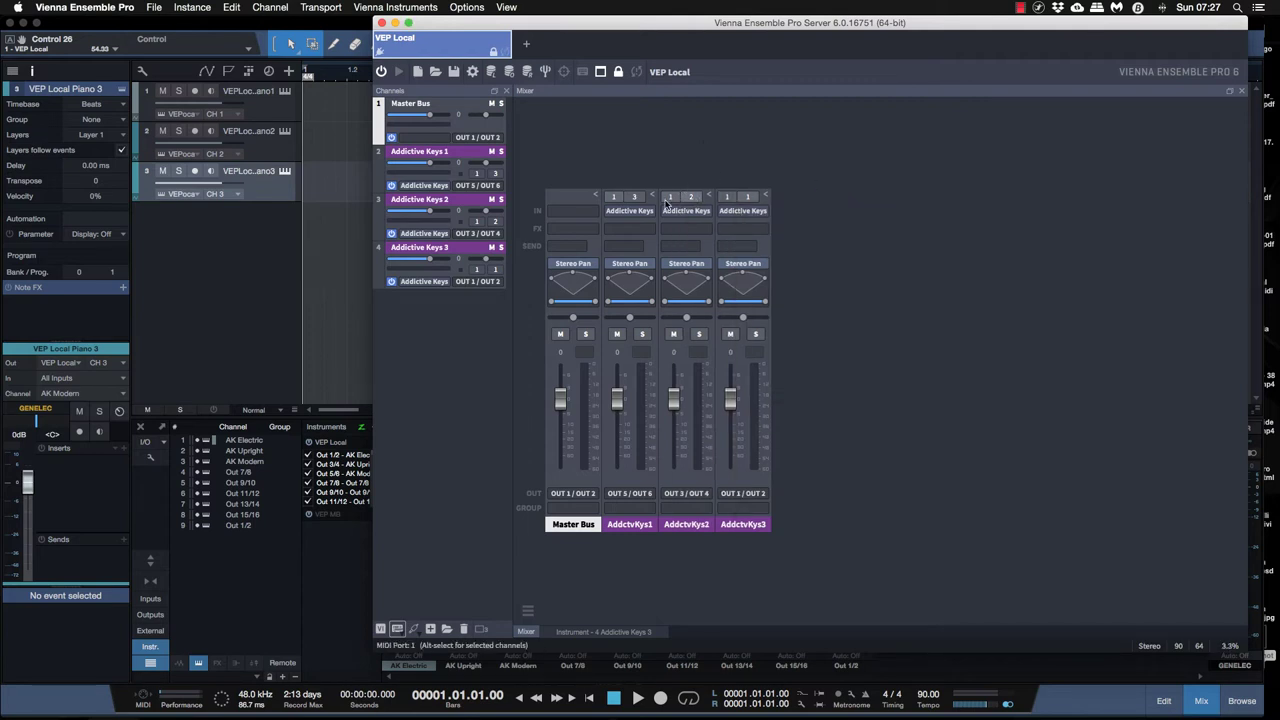
pyautogui.click(670, 197)
pyautogui.click(700, 251)
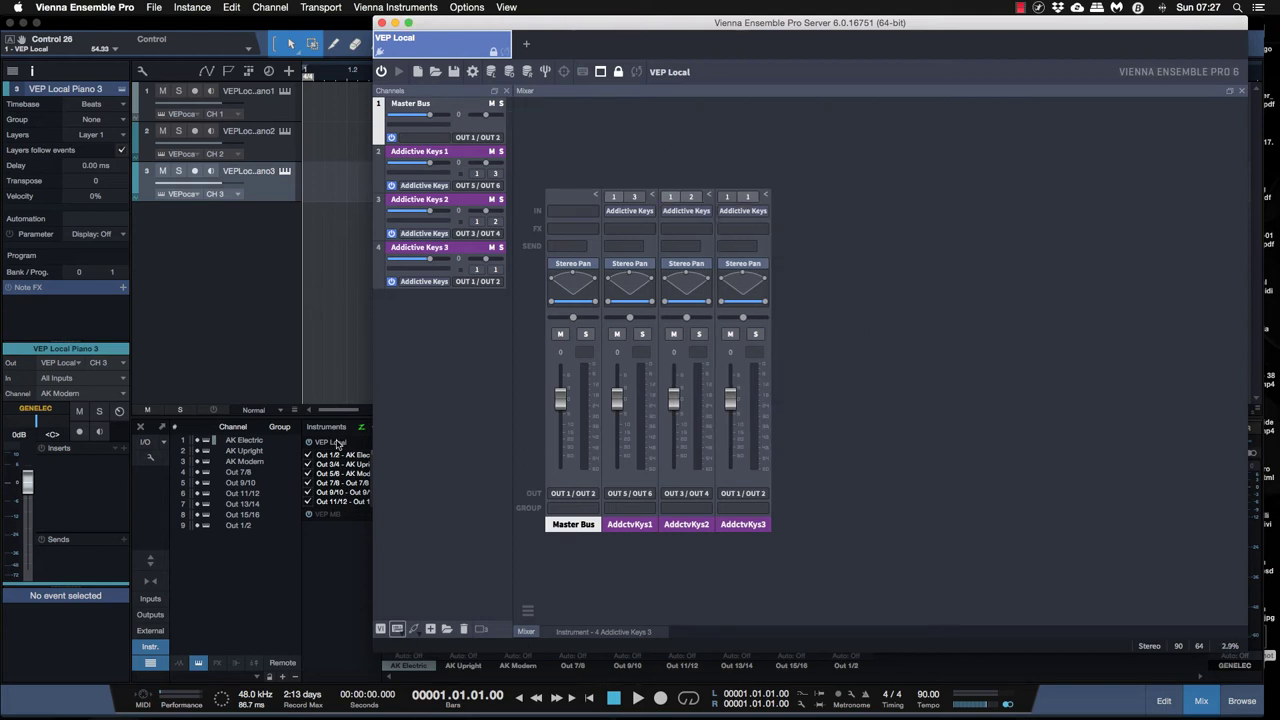
pyautogui.click(640, 197)
pyautogui.click(613, 197)
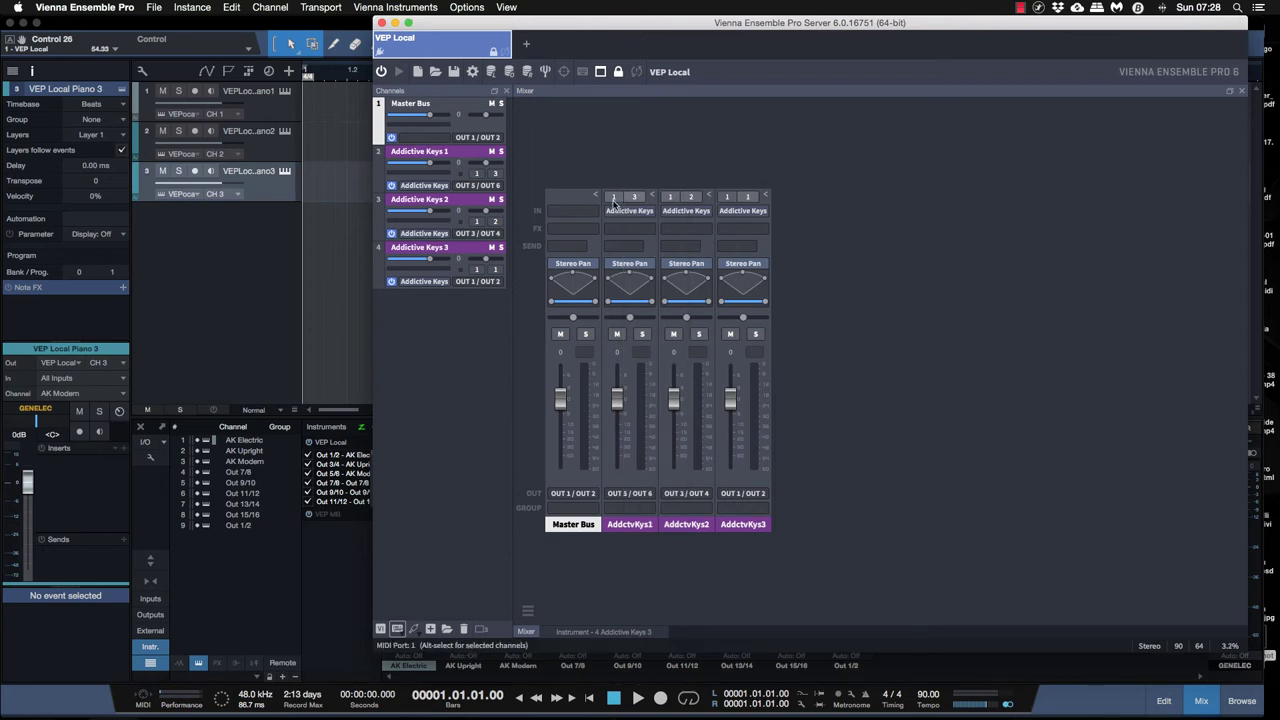
pyautogui.click(613, 197)
pyautogui.click(608, 144)
# - Switch to the Studio One song and audition the three VEP Local piano tracks, monitoring one track at a time
pyautogui.click(210, 92)
pyautogui.click(211, 92)
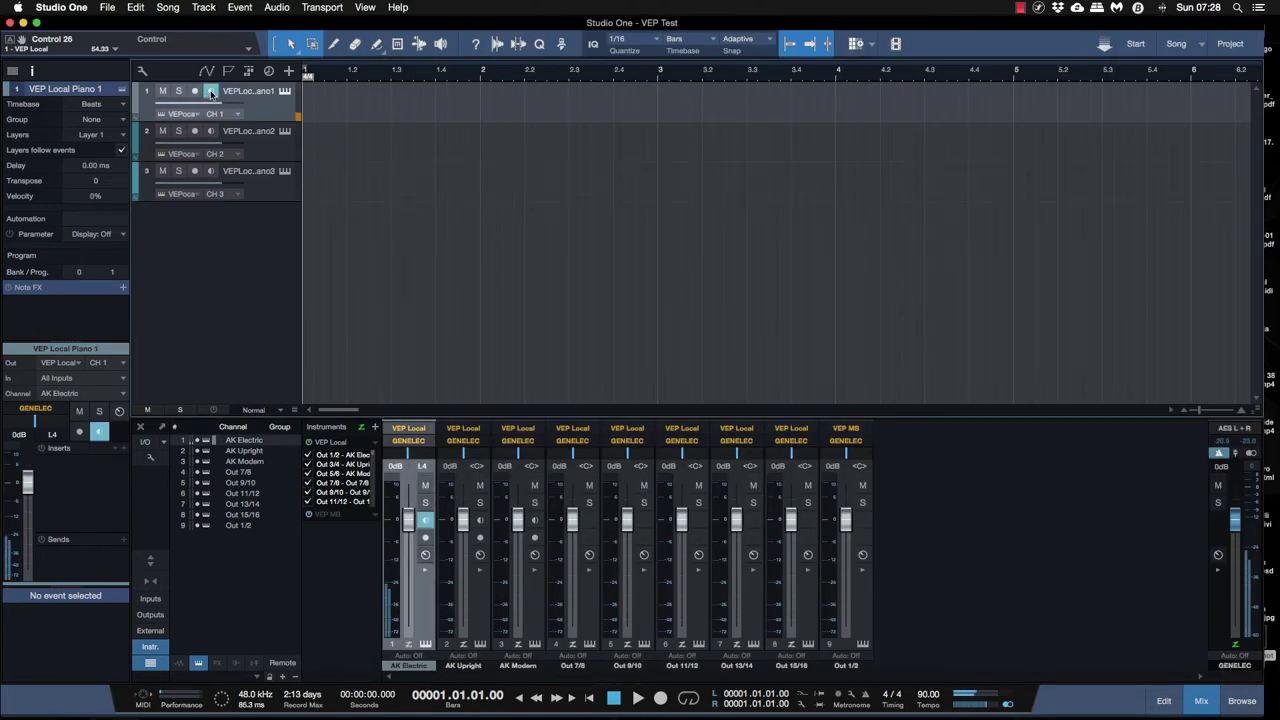
pyautogui.click(211, 92)
pyautogui.click(211, 132)
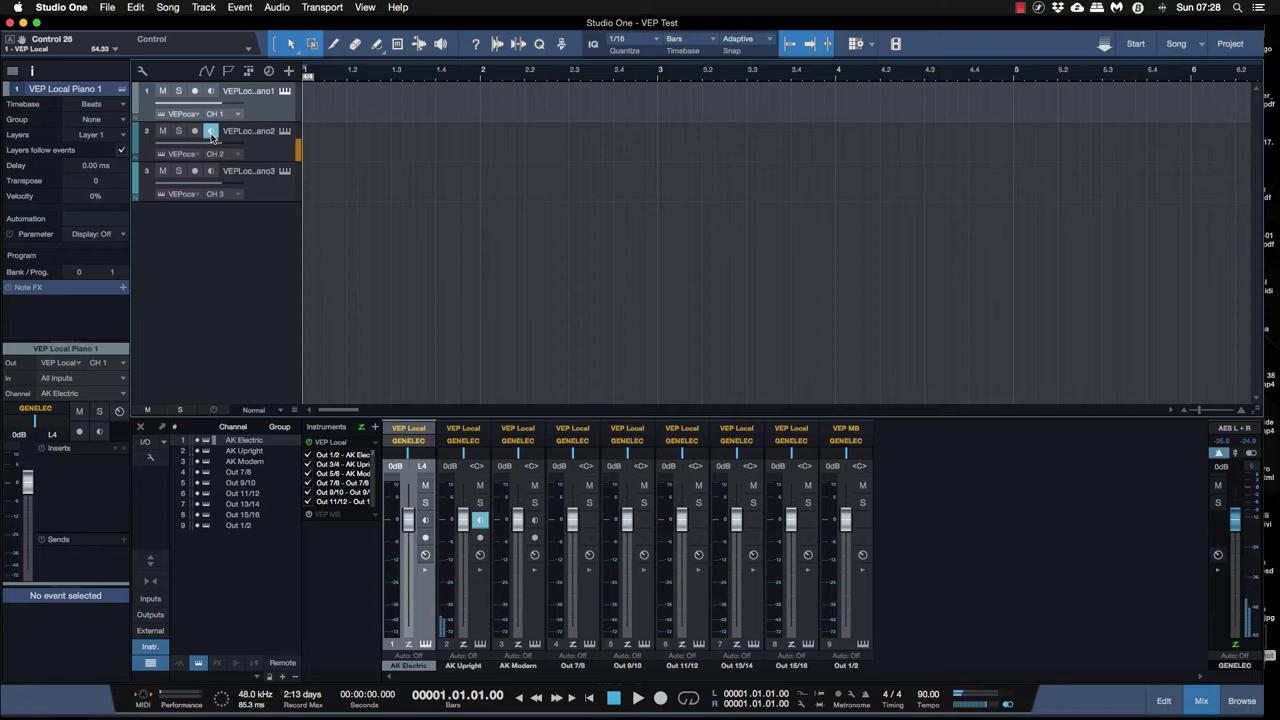
pyautogui.click(211, 132)
pyautogui.click(211, 172)
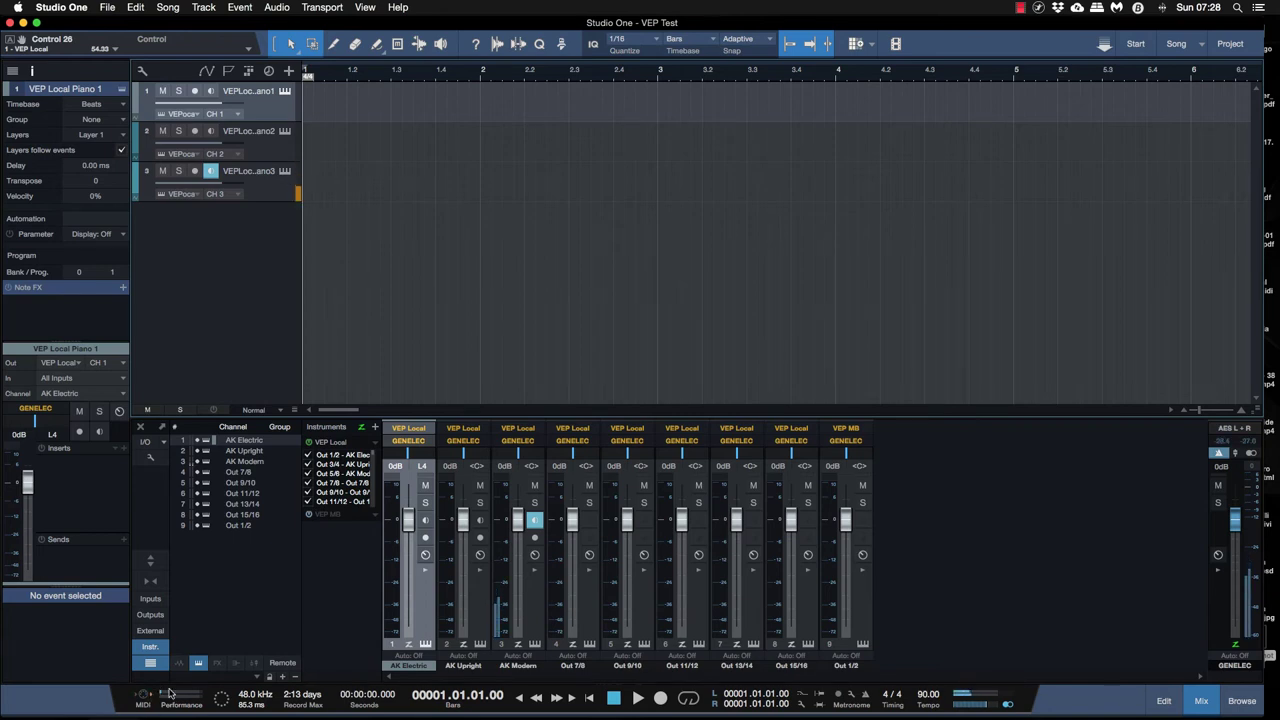
# - Switch to the Vienna Ensemble Pro server and insert a Modartt Pianoteq 6 VST instrument channel
pyautogui.hotkey('ctrl', 'Up')
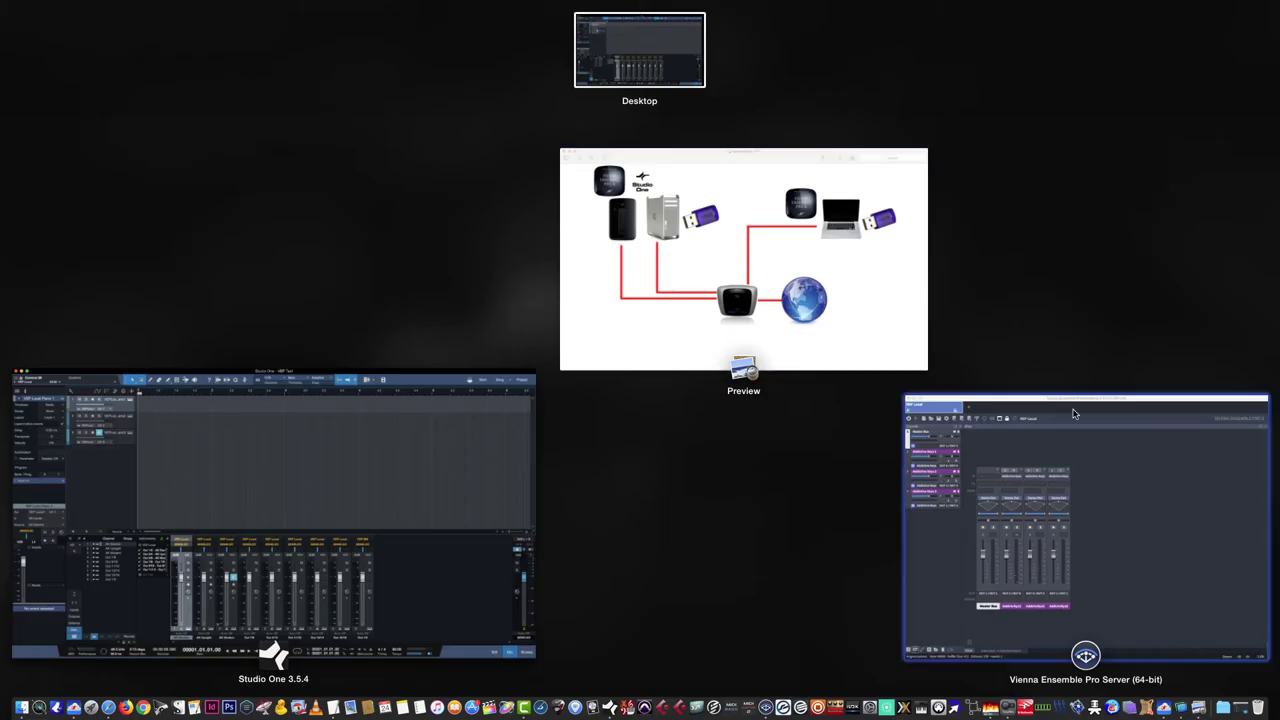
pyautogui.click(1074, 410)
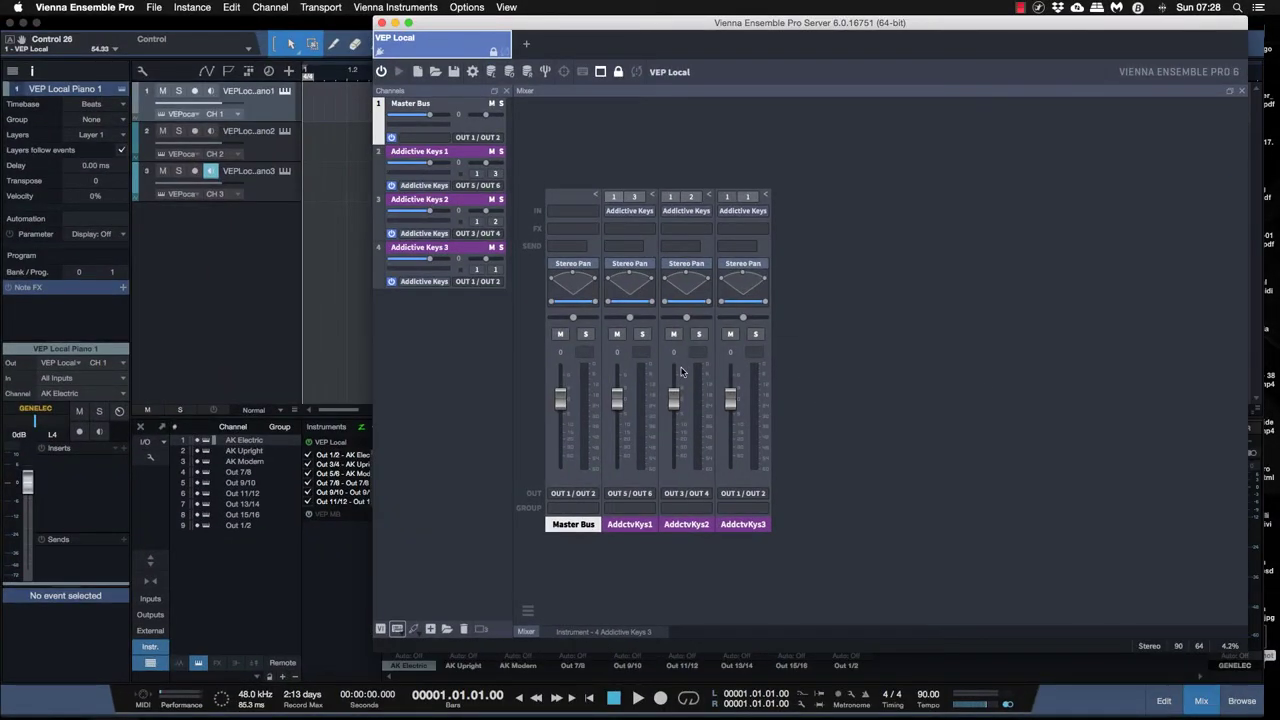
pyautogui.click(398, 629)
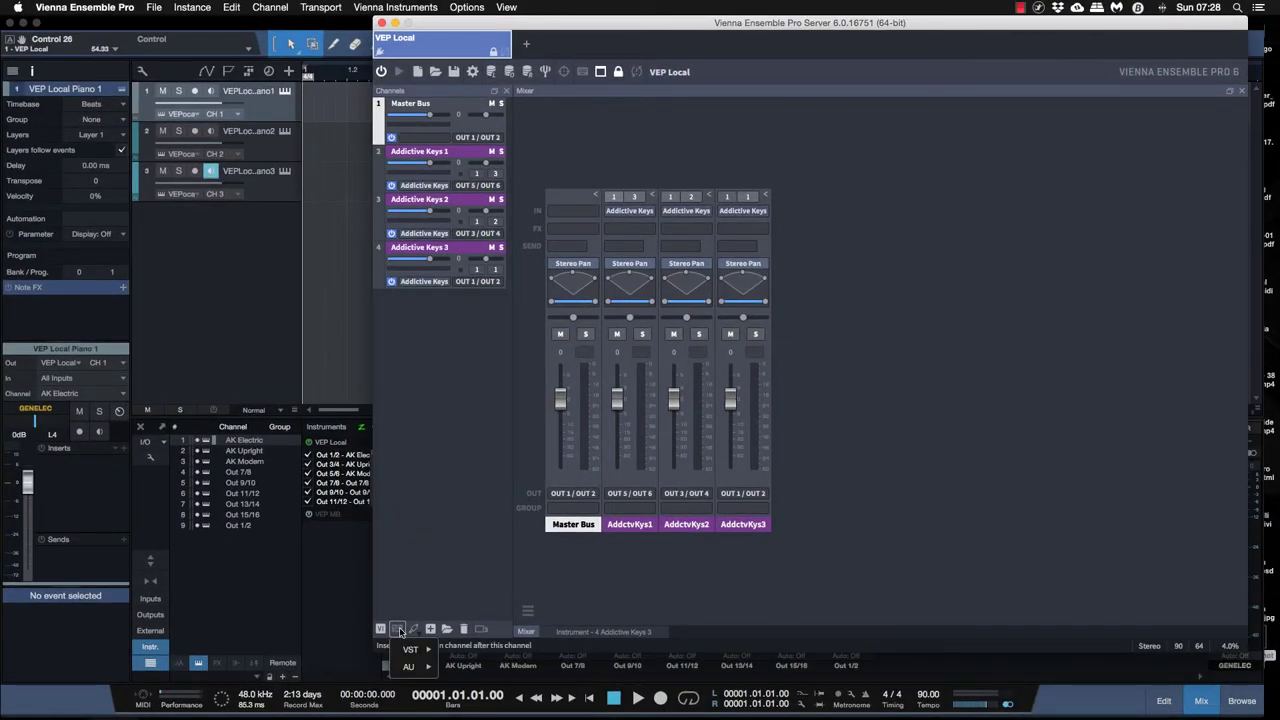
pyautogui.moveTo(423, 649)
pyautogui.moveTo(498, 397)
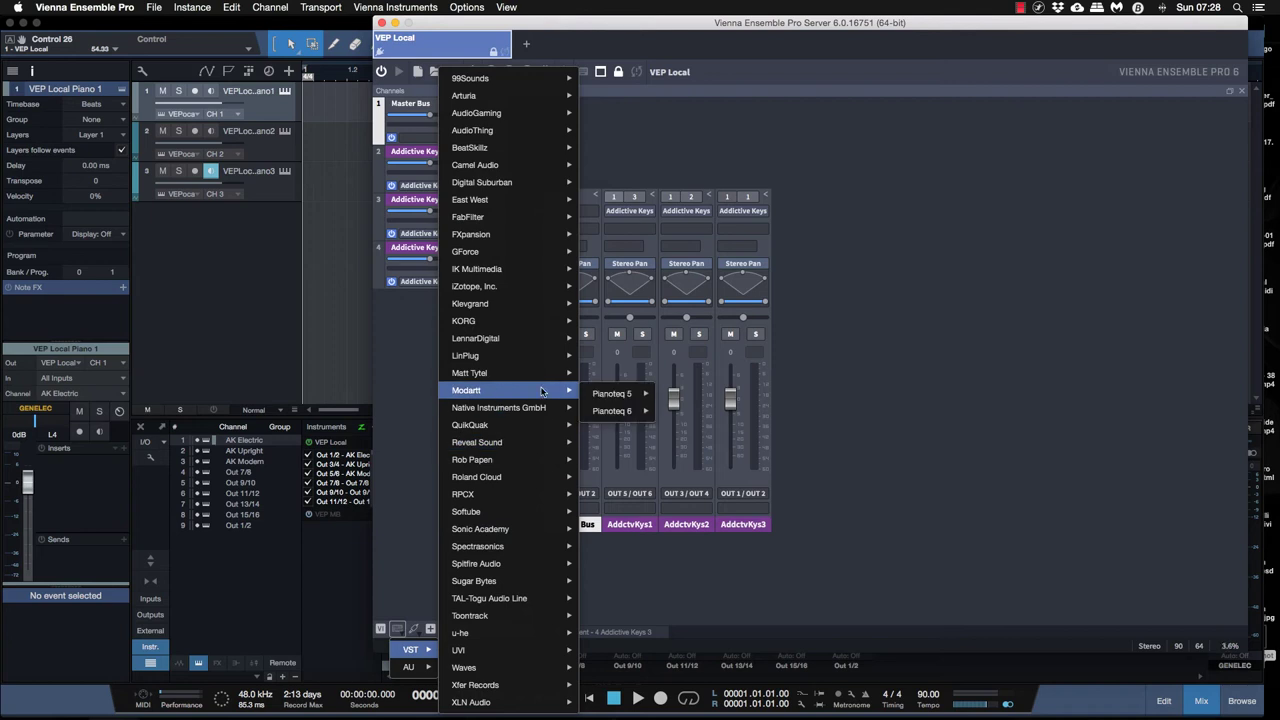
pyautogui.moveTo(625, 411)
pyautogui.click(686, 424)
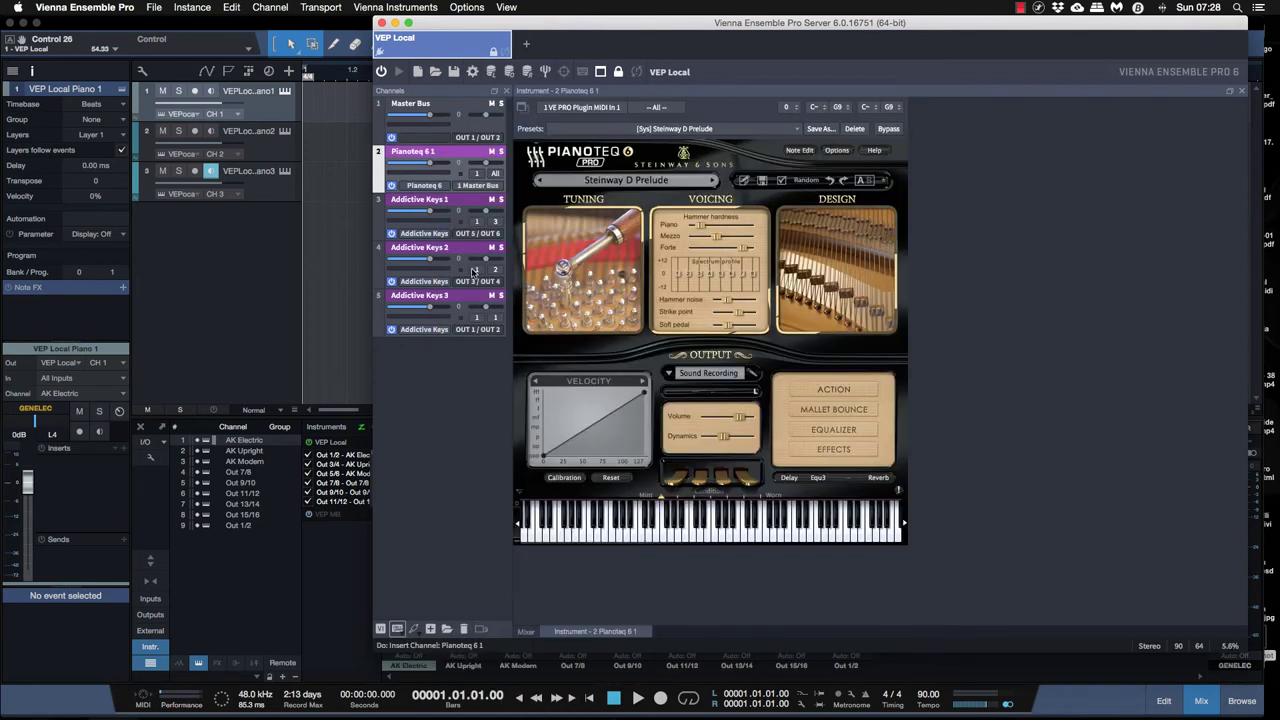
# - Set the Pianoteq 6 channel's MIDI channel to 4 in the server mixer
pyautogui.click(444, 106)
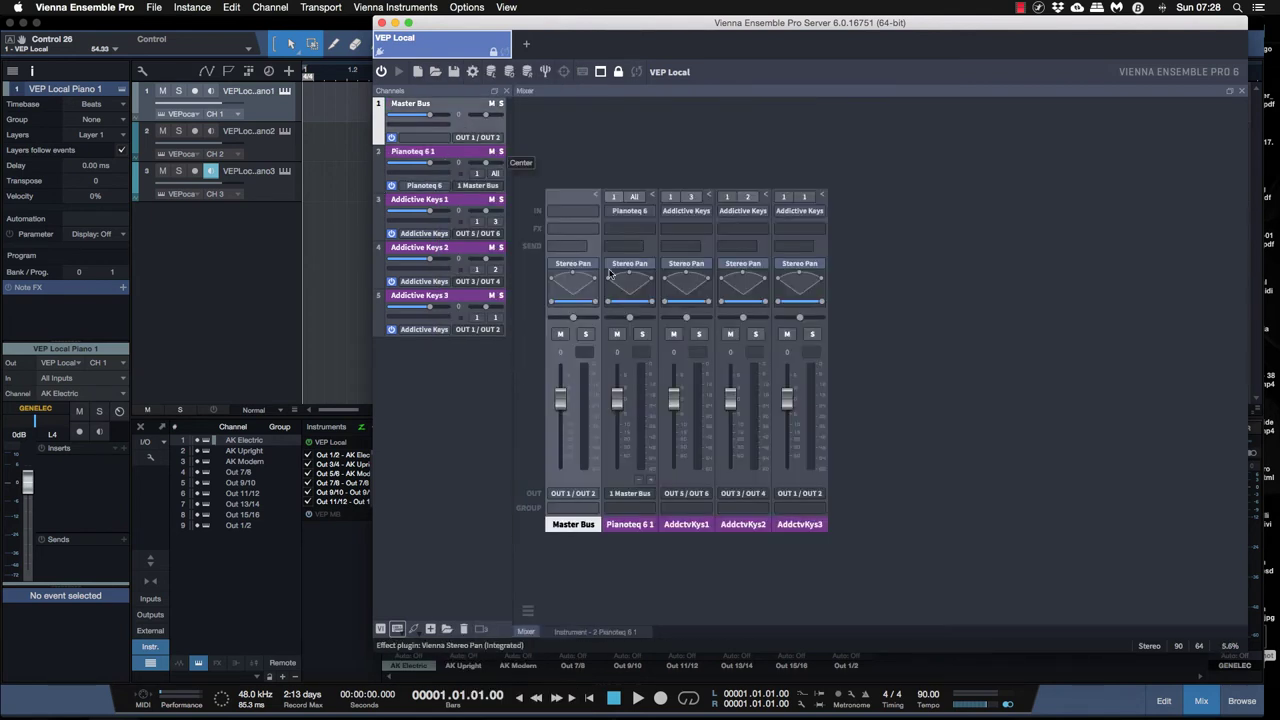
pyautogui.click(634, 197)
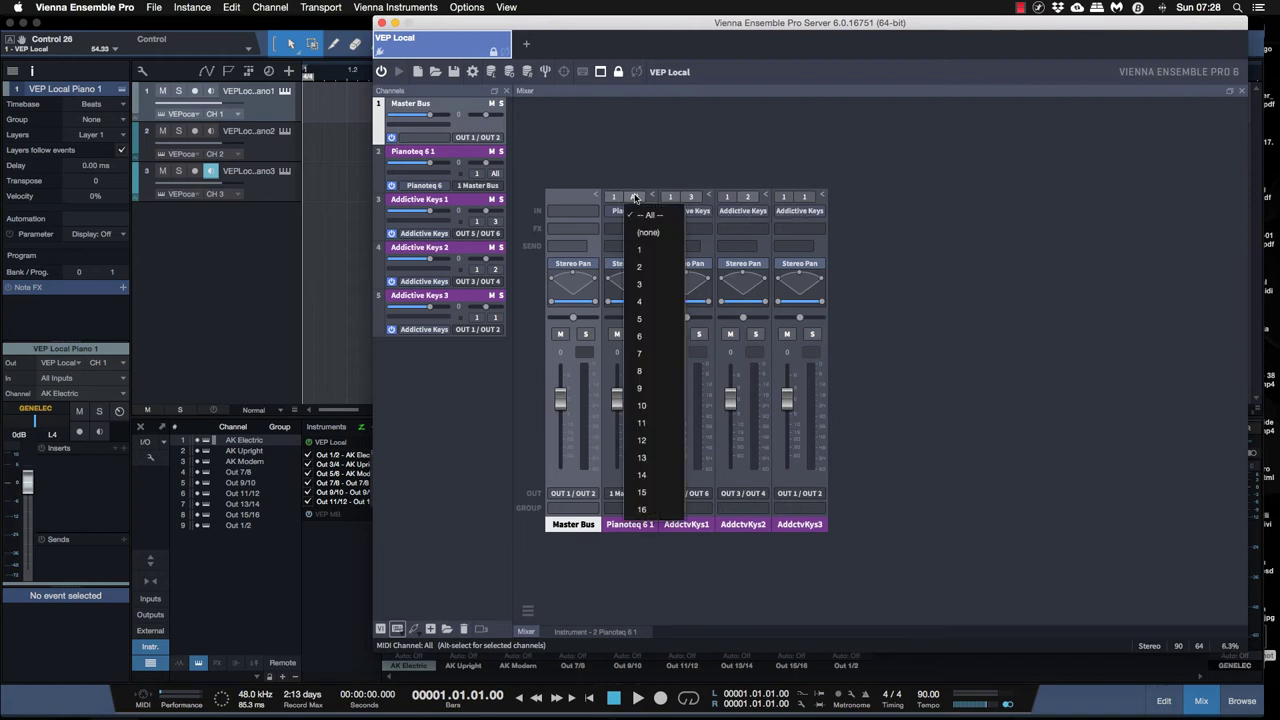
pyautogui.click(648, 290)
# - Stop monitoring the third piano track and add an instrument track named VEP Local Pianoteq that outputs to VEP Local on channel 4
pyautogui.click(210, 172)
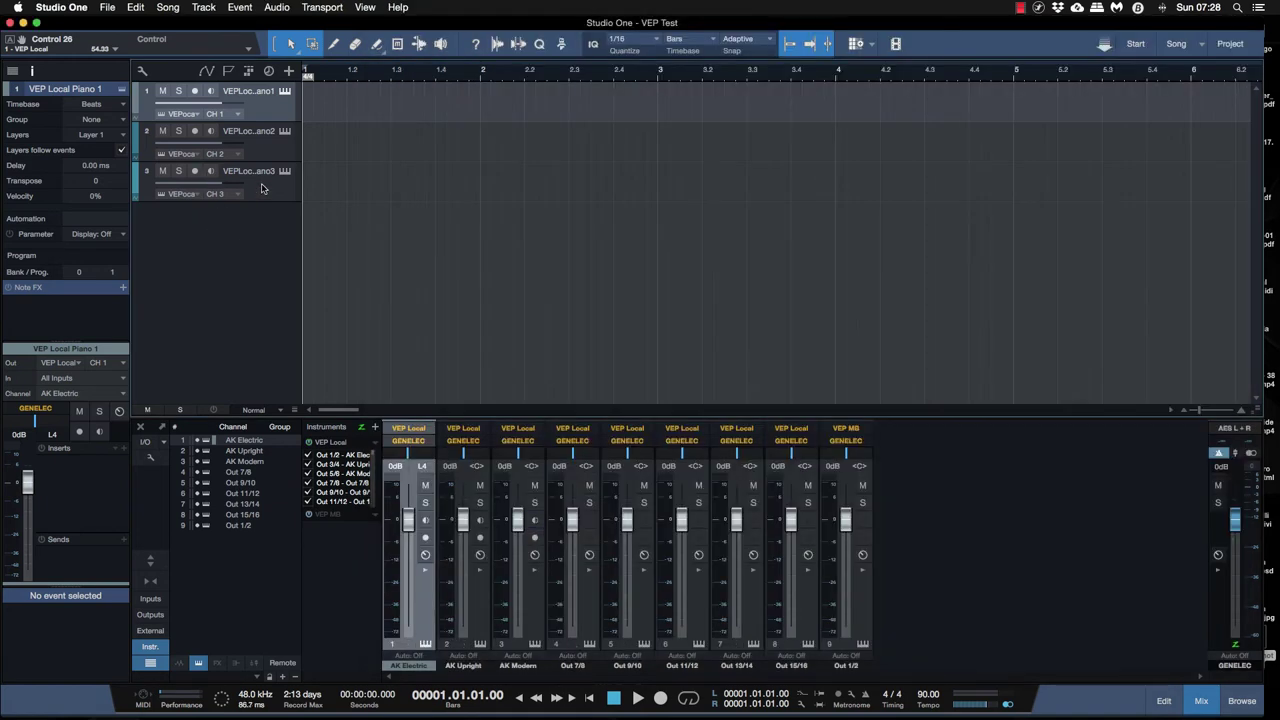
pyautogui.rightClick(263, 186)
pyautogui.click(330, 317)
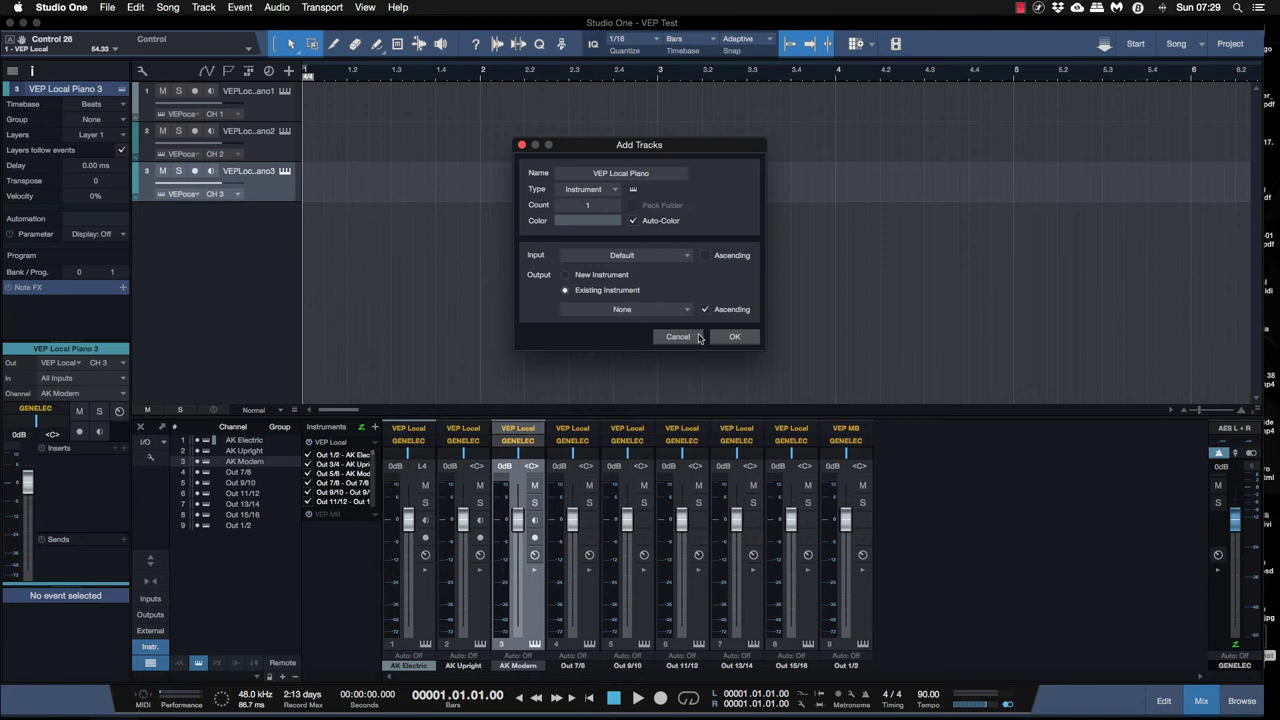
pyautogui.click(646, 178)
pyautogui.press('Right')
pyautogui.press('BackSpace')
pyautogui.press('BackSpace')
pyautogui.write('noteq')
pyautogui.press('Return')
pyautogui.click(62, 348)
pyautogui.click(82, 416)
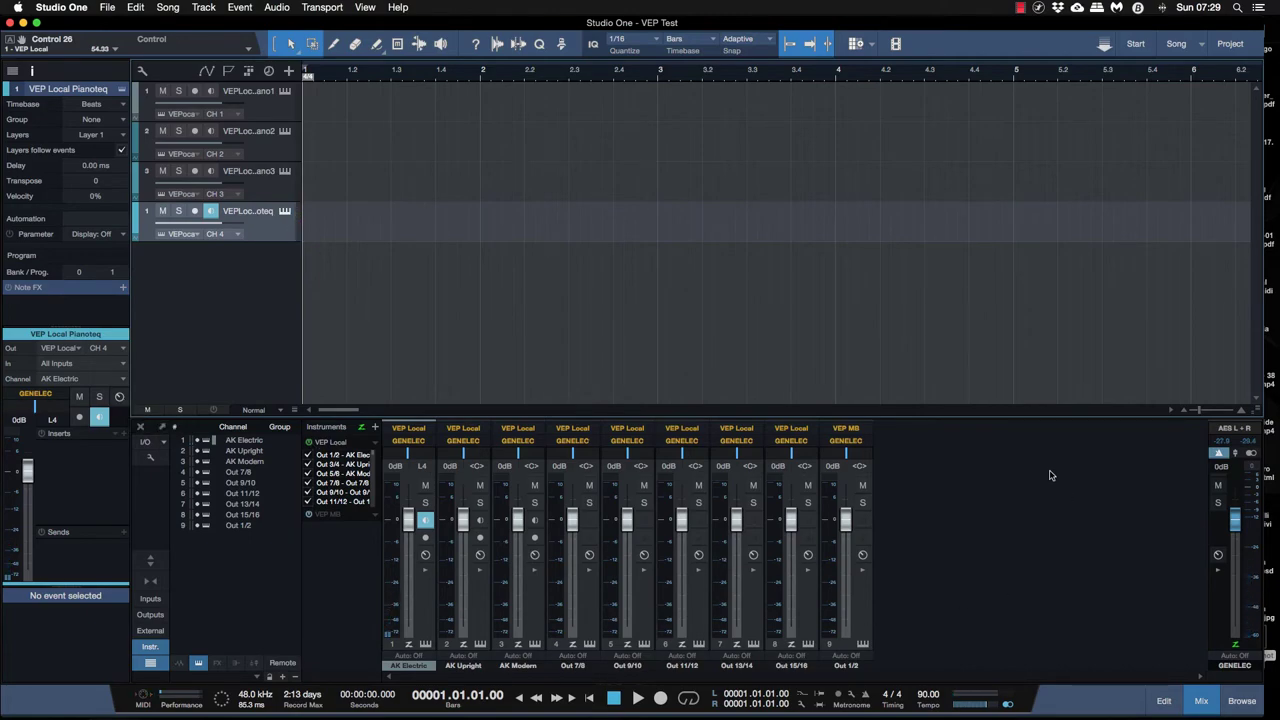
# - Switch to the Vienna Ensemble Pro server and route the Pianoteq 6 channel to OUT 7 / OUT 8
pyautogui.hotkey('ctrl', 'Up')
pyautogui.click(1080, 520)
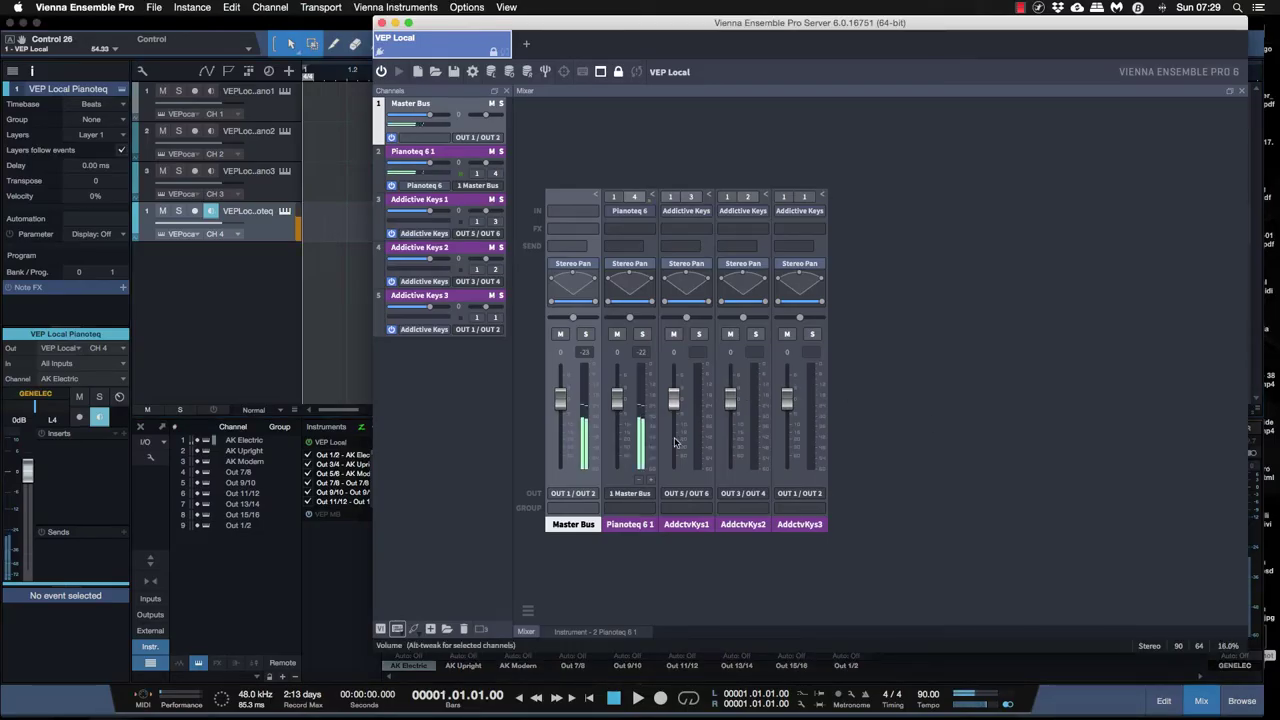
pyautogui.click(652, 495)
pyautogui.moveTo(678, 545)
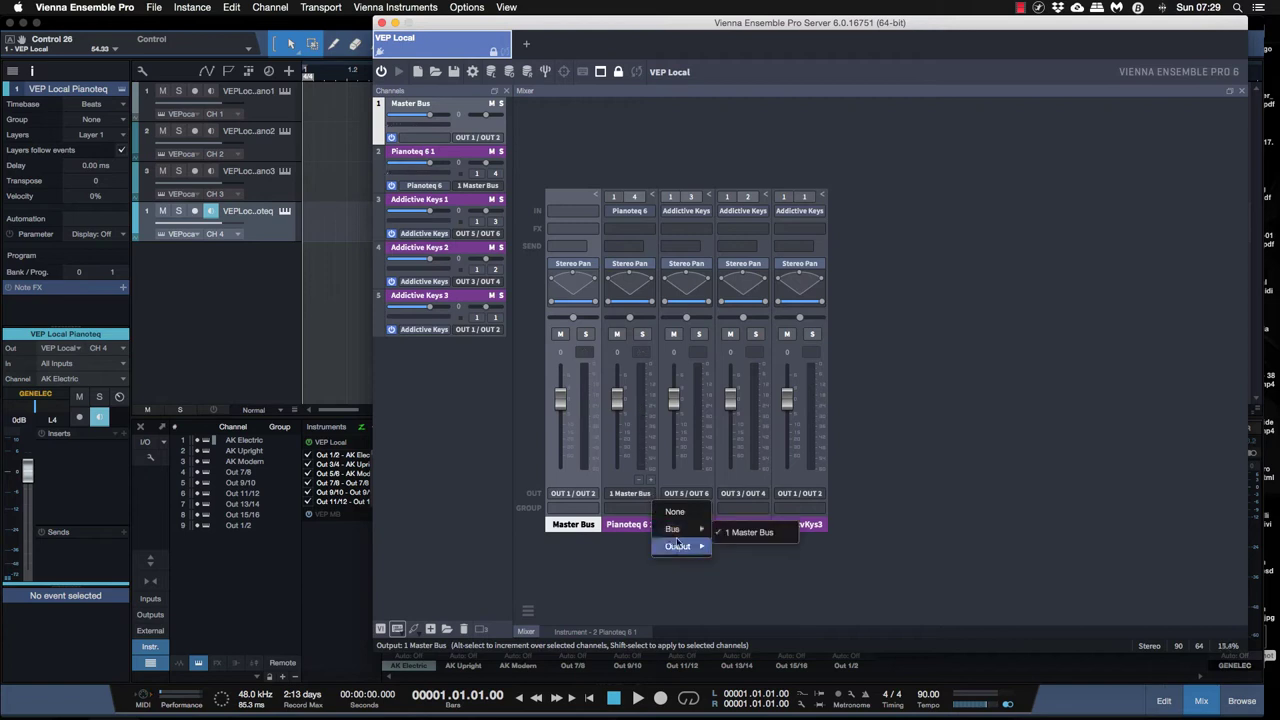
pyautogui.click(768, 83)
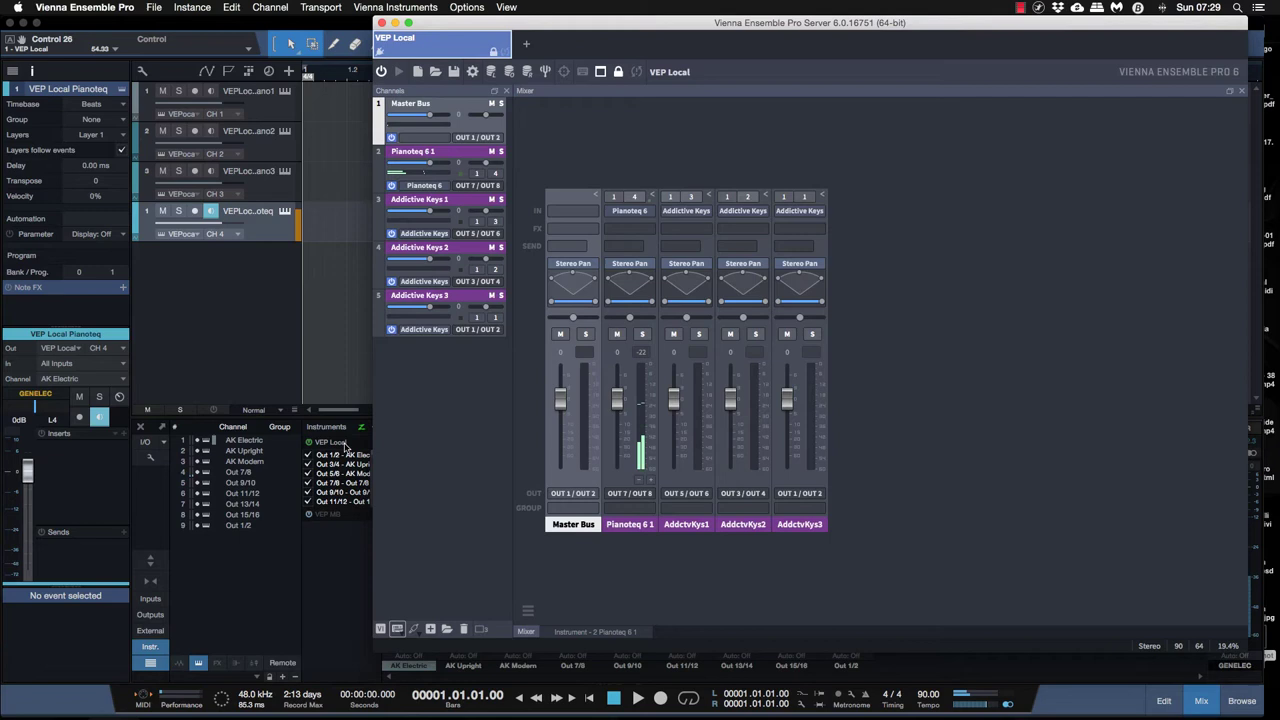
# - Switch to the Studio One song and name the Out 7/8 mixer channel Pianoteq
pyautogui.click(329, 582)
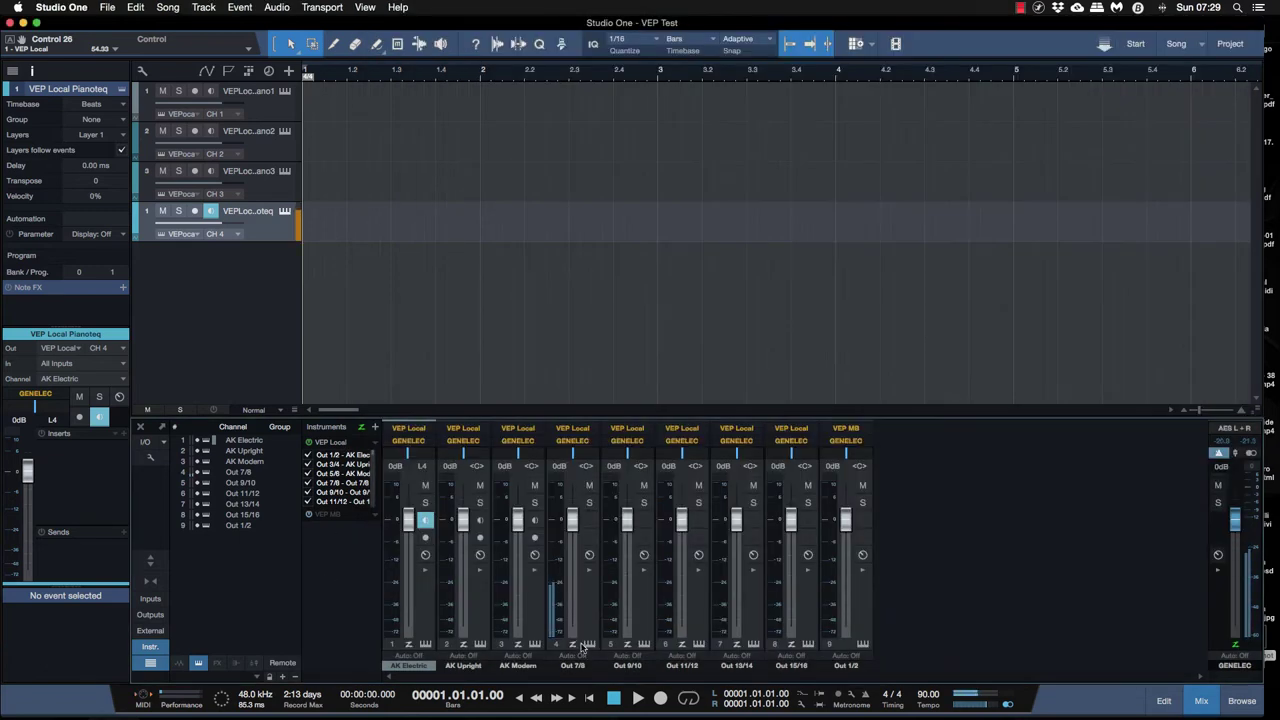
pyautogui.click(573, 665)
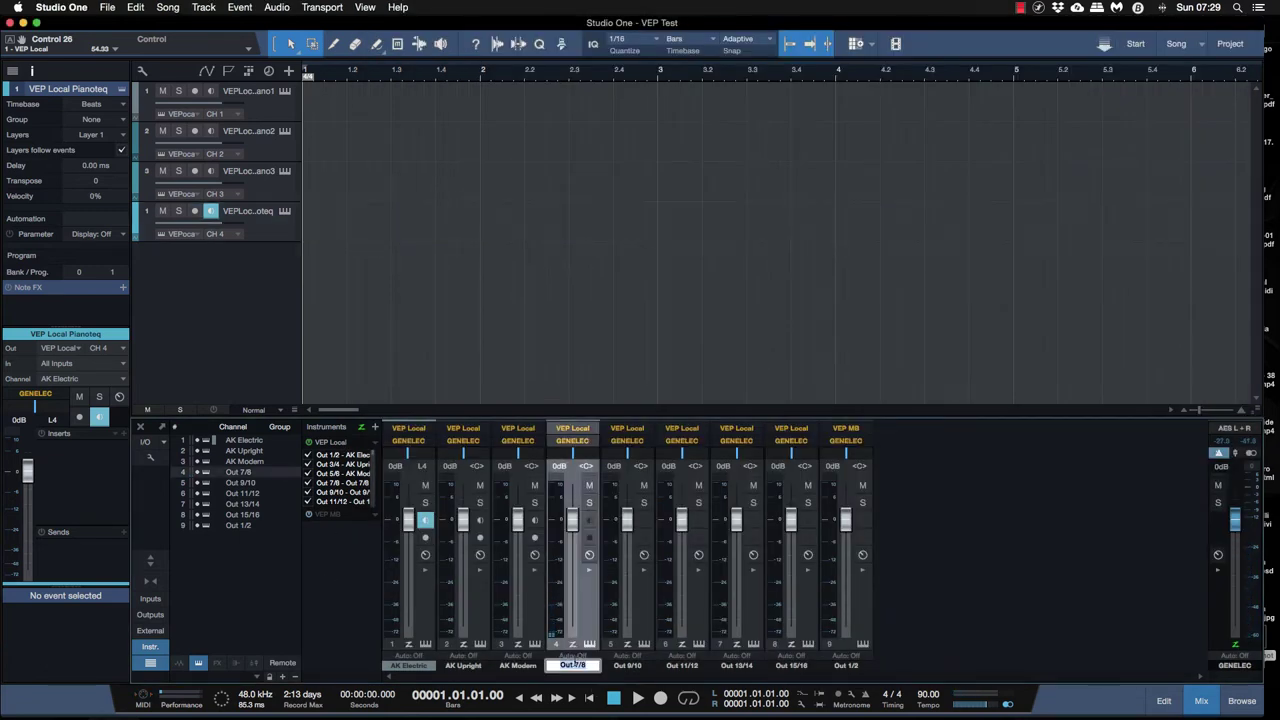
pyautogui.write('Pianoteq')
pyautogui.press('Return')
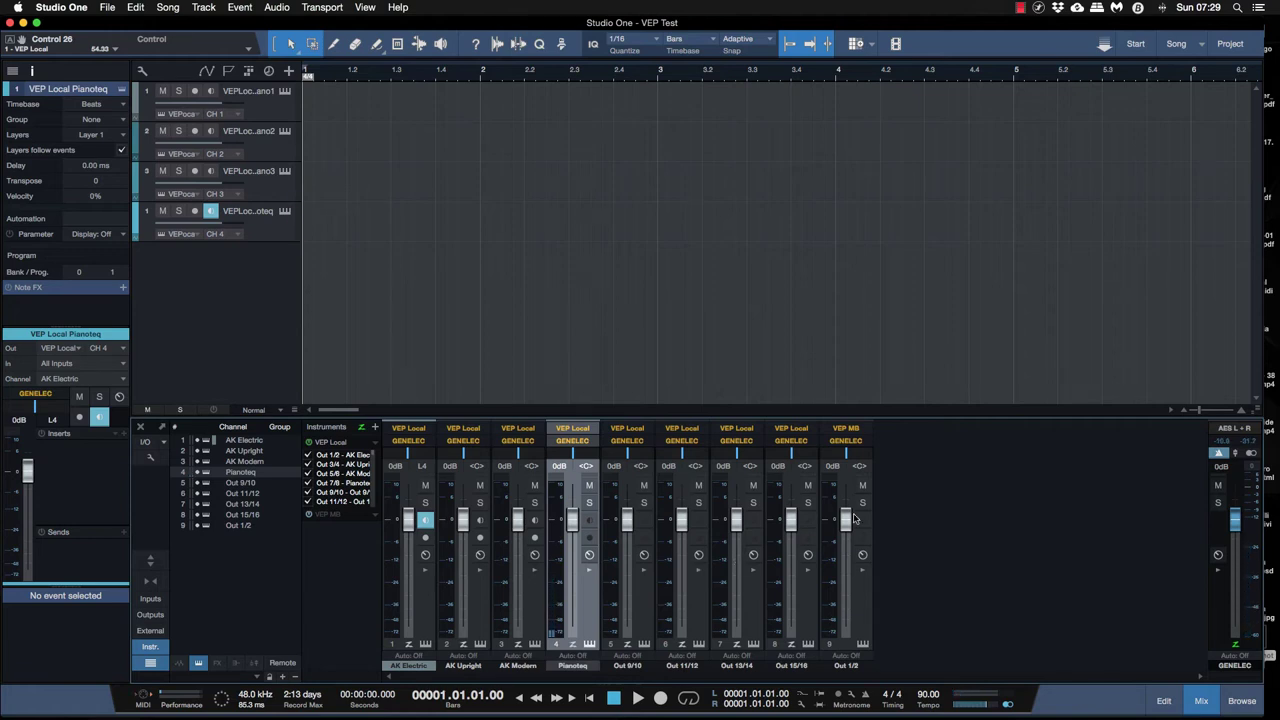
# - Switch to the Vienna Ensemble Pro server and add a stereo Kontakt 5 VST instrument channel to VEP Local
pyautogui.hotkey('ctrl', 'Up')
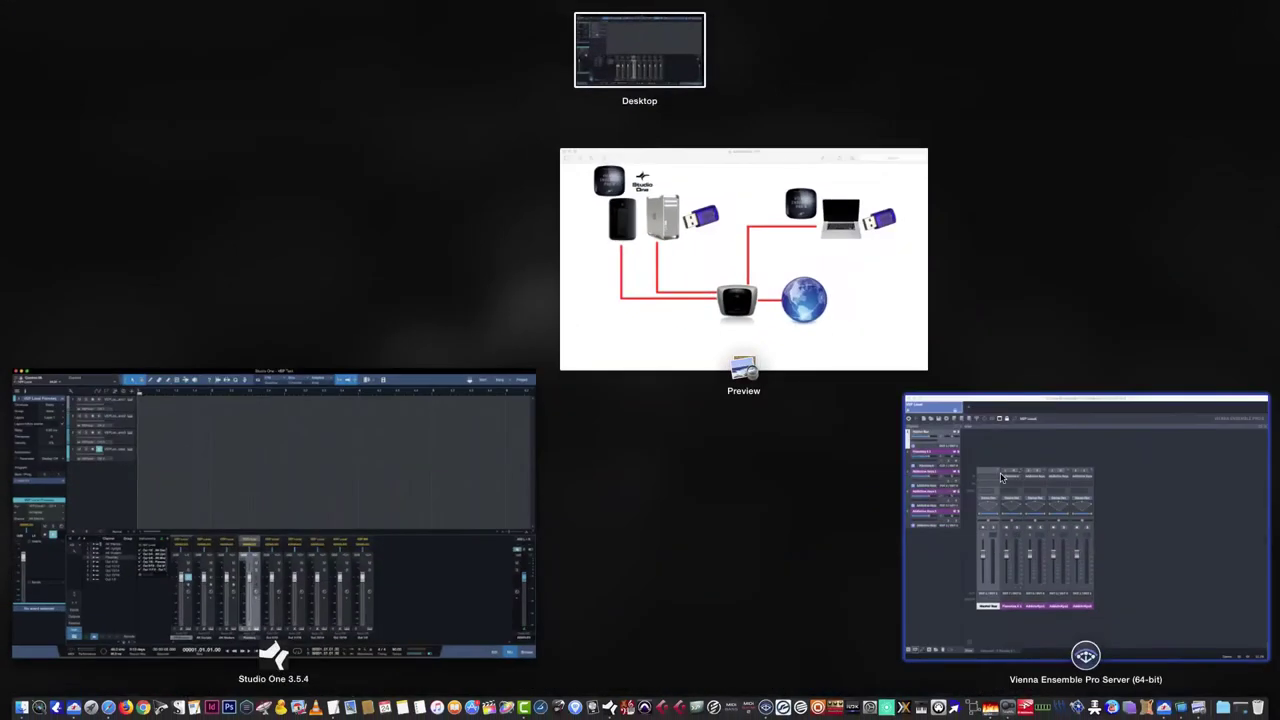
pyautogui.click(1003, 478)
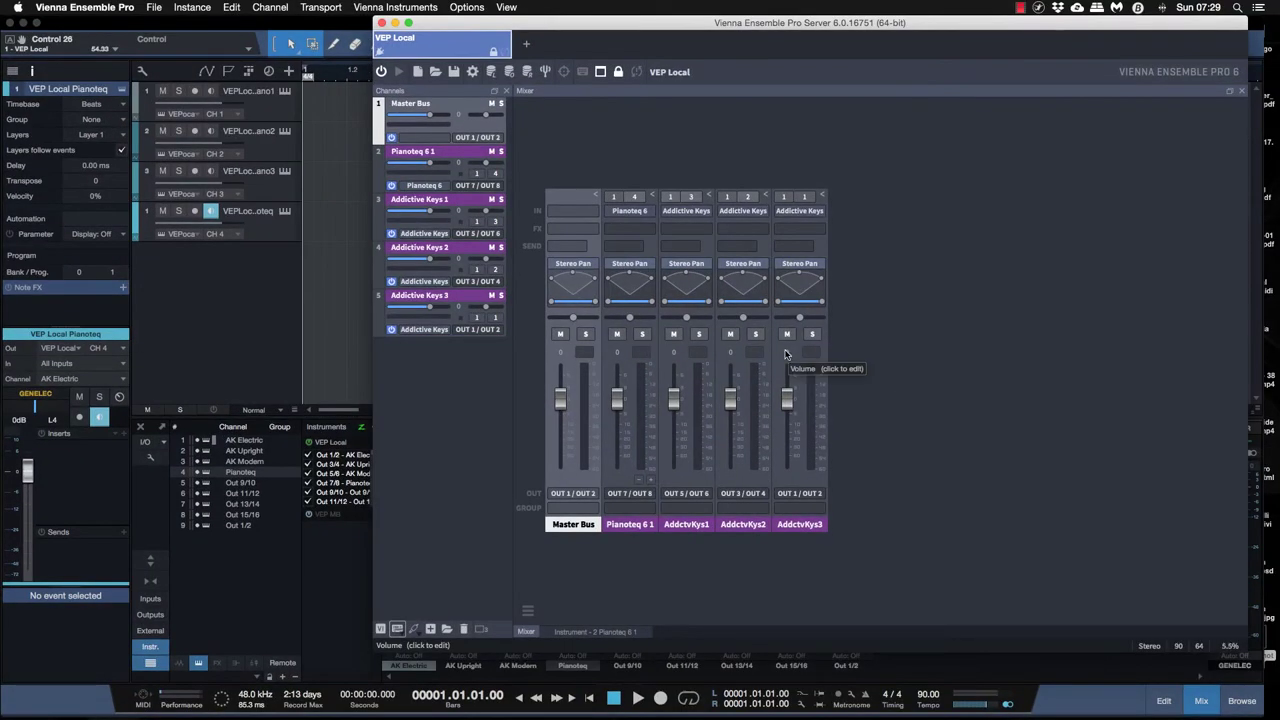
pyautogui.click(397, 628)
pyautogui.moveTo(410, 649)
pyautogui.moveTo(517, 509)
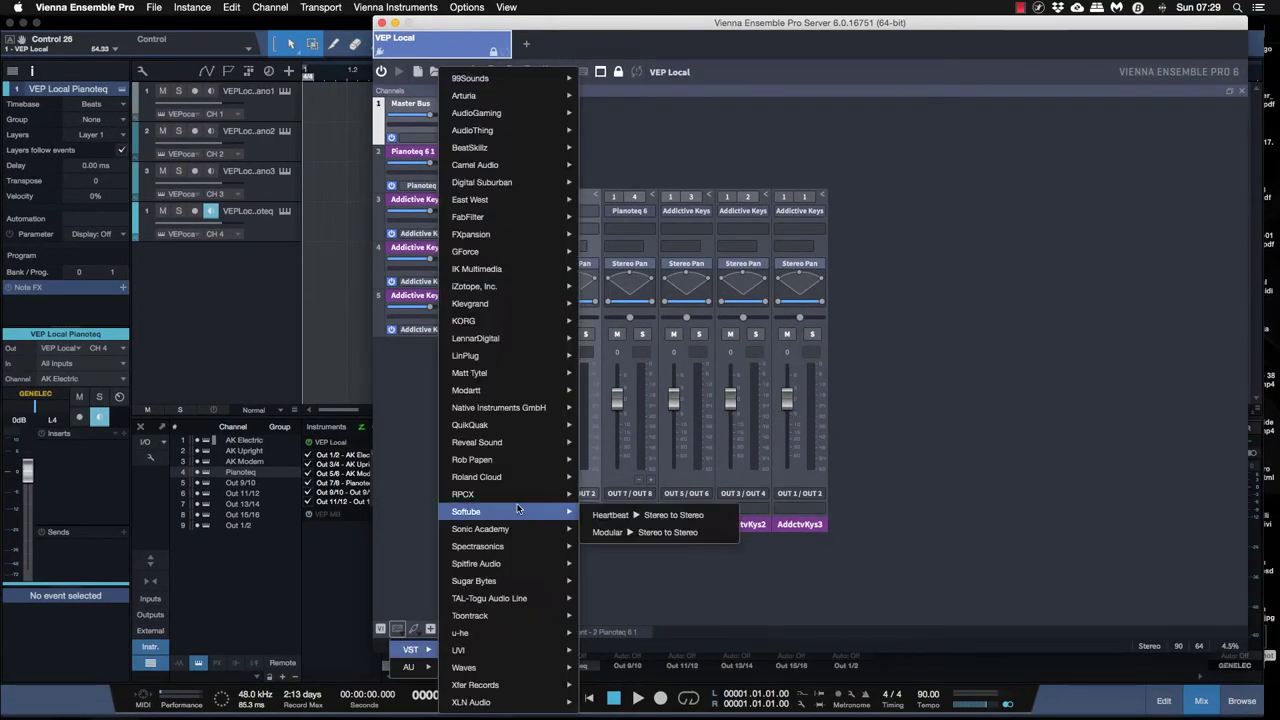
pyautogui.moveTo(516, 408)
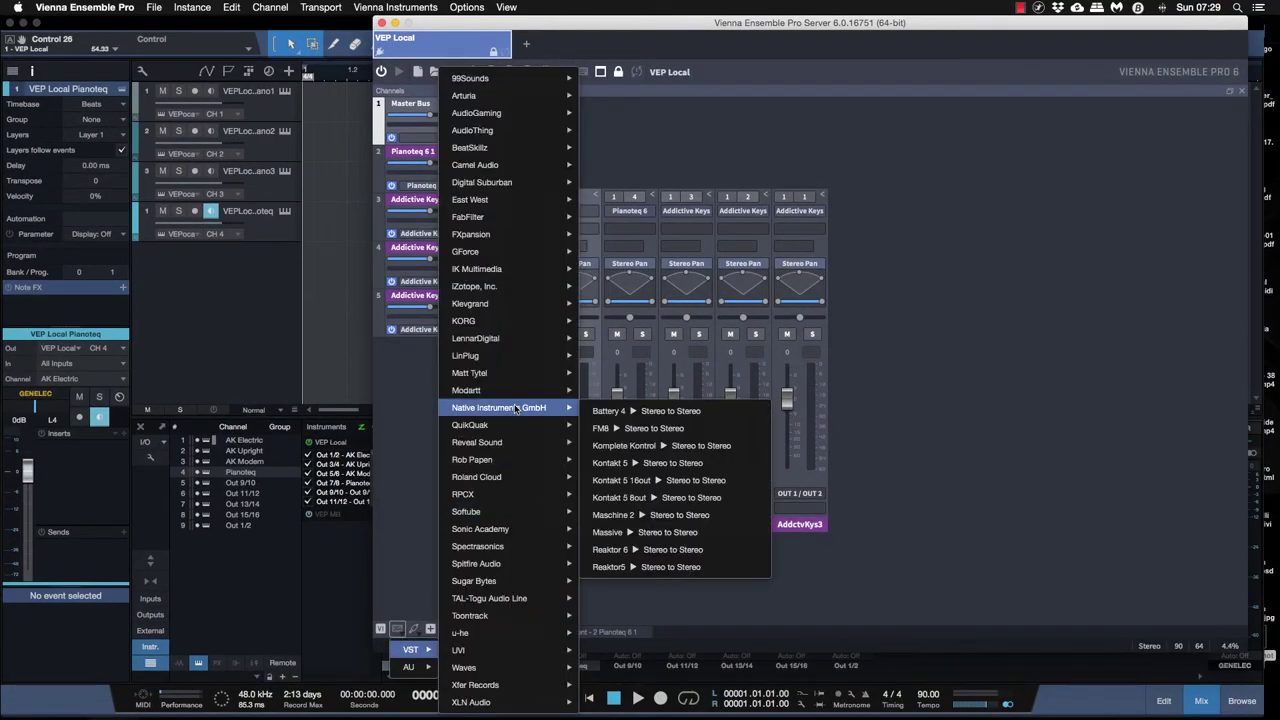
pyautogui.click(646, 463)
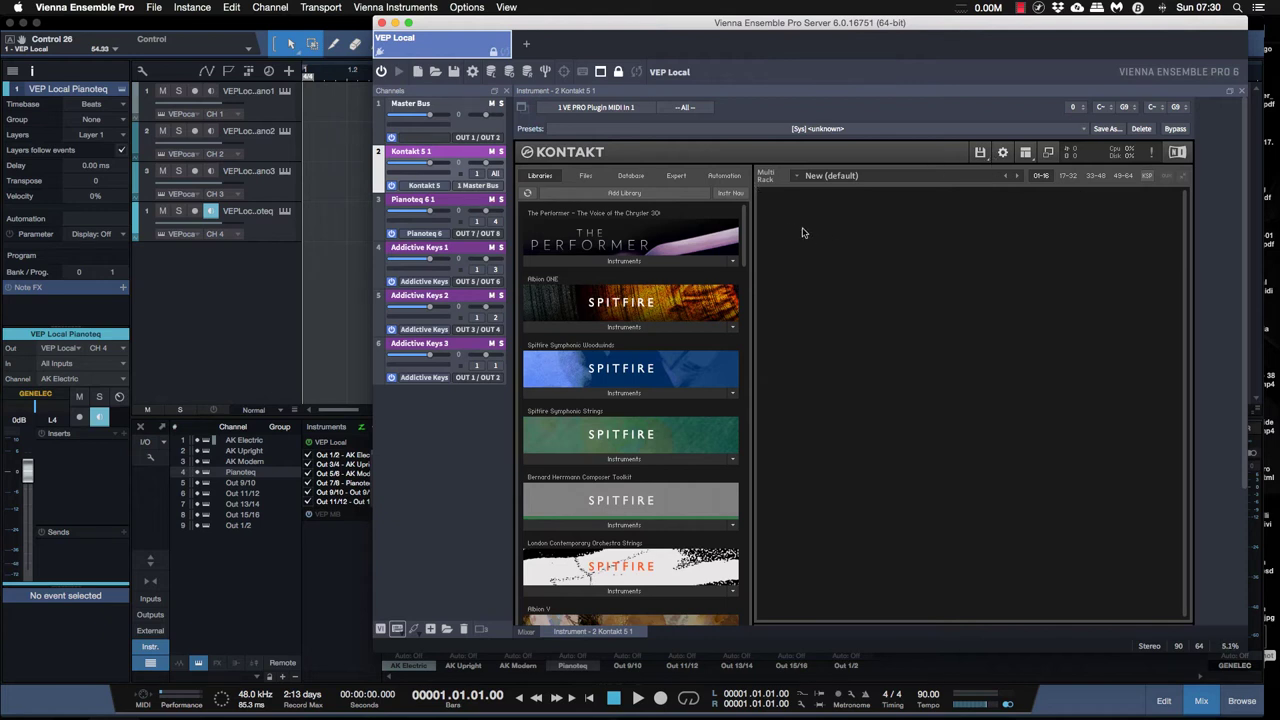
# - Show Kontakt's output section and add eight two-channel outputs assigned in ascending order from Kt. aux 1 [1]
pyautogui.scroll(-5, 745, 248)
pyautogui.scroll(5, 745, 248)
pyautogui.click(1003, 154)
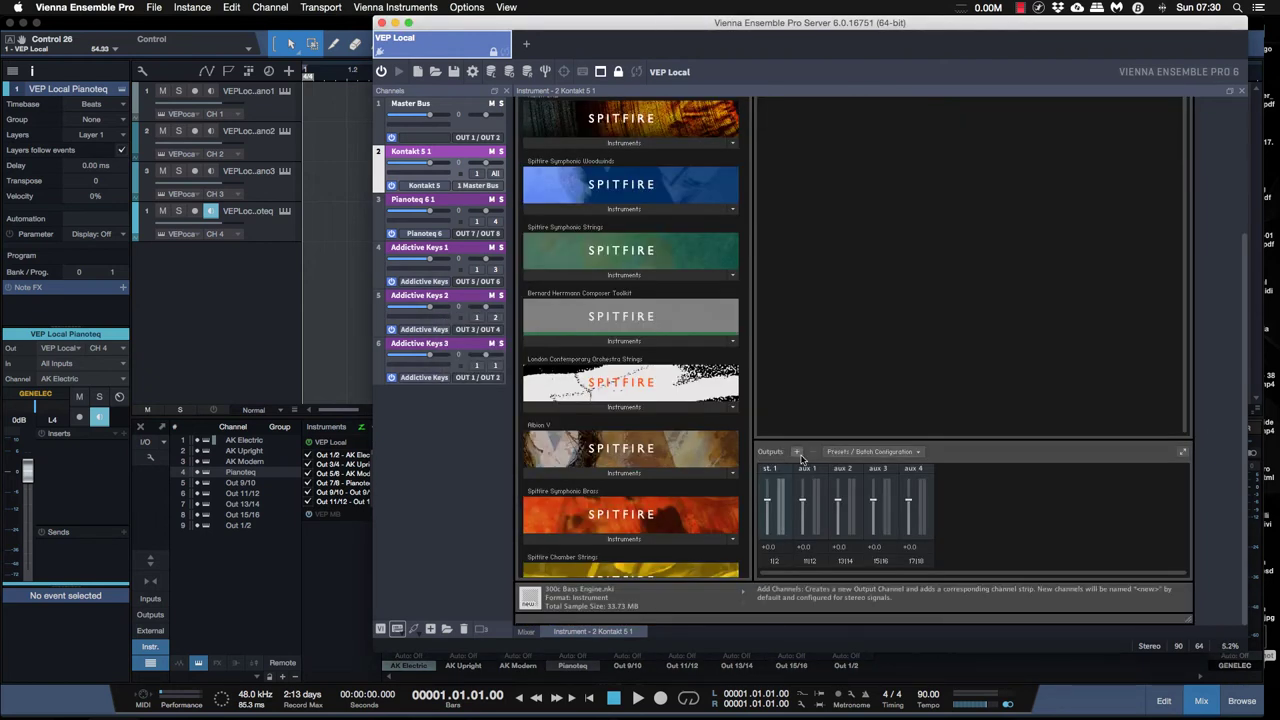
pyautogui.click(798, 453)
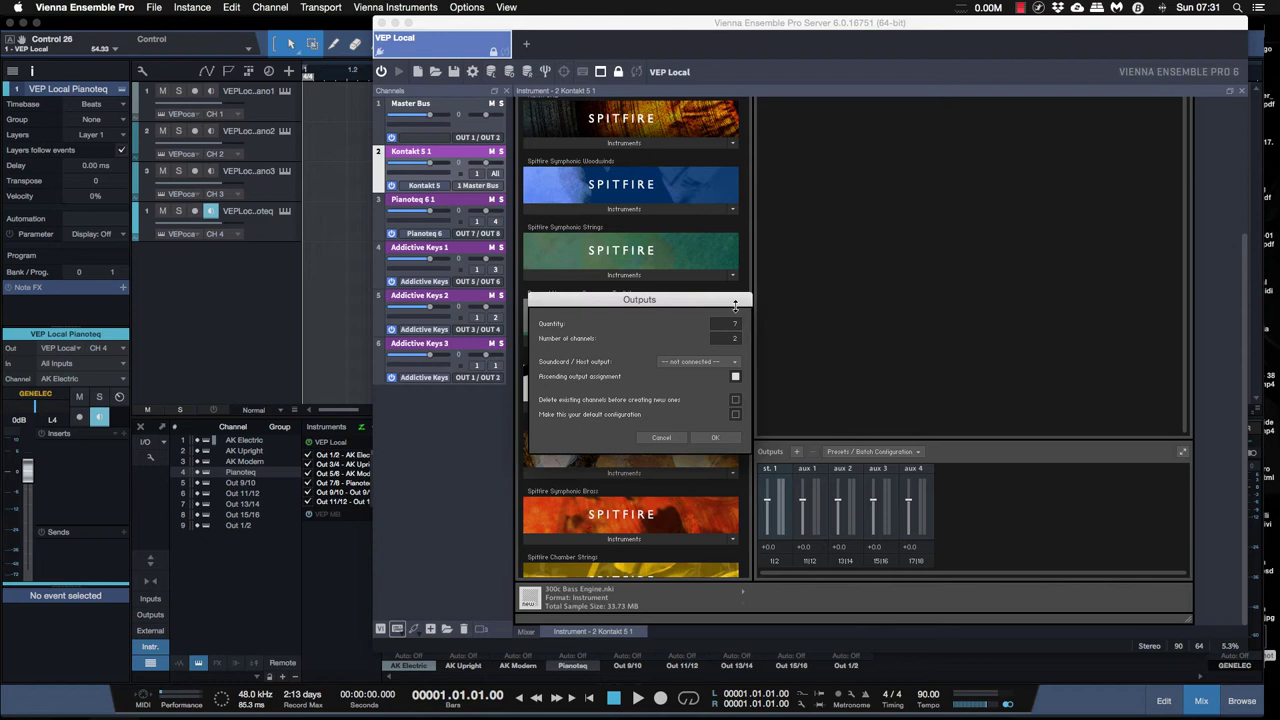
pyautogui.click(706, 363)
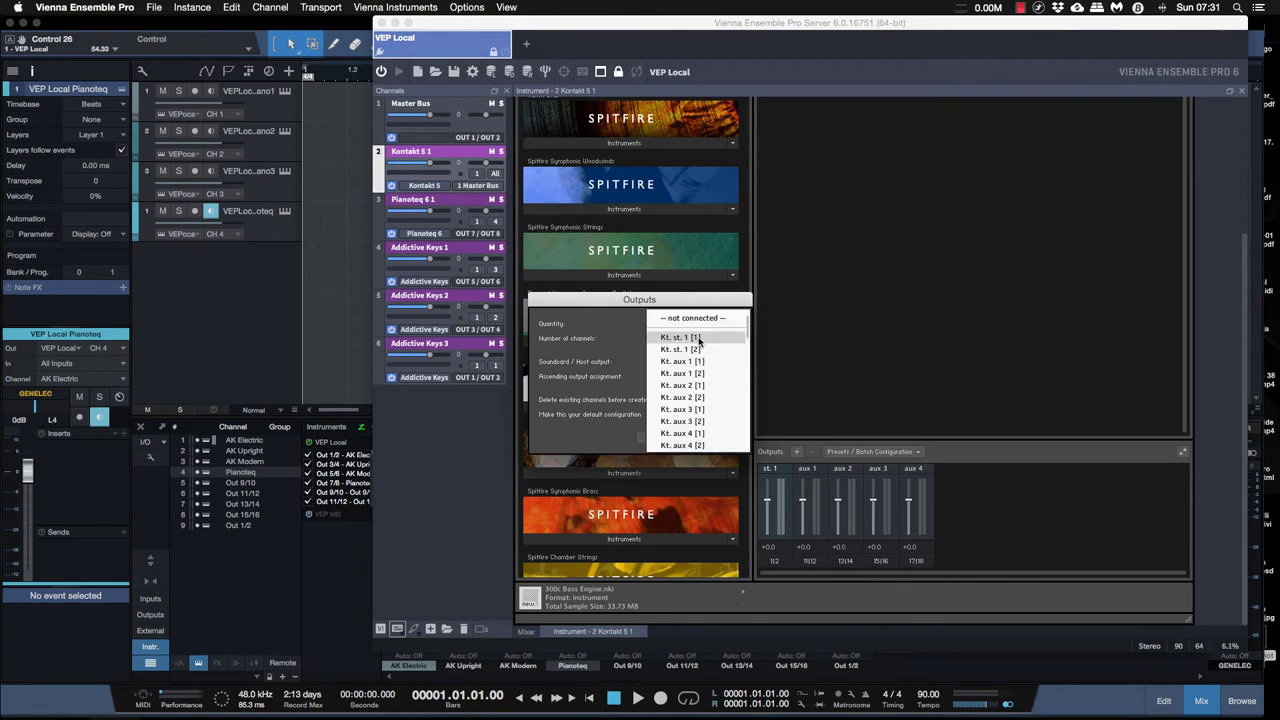
pyautogui.click(680, 337)
pyautogui.click(704, 364)
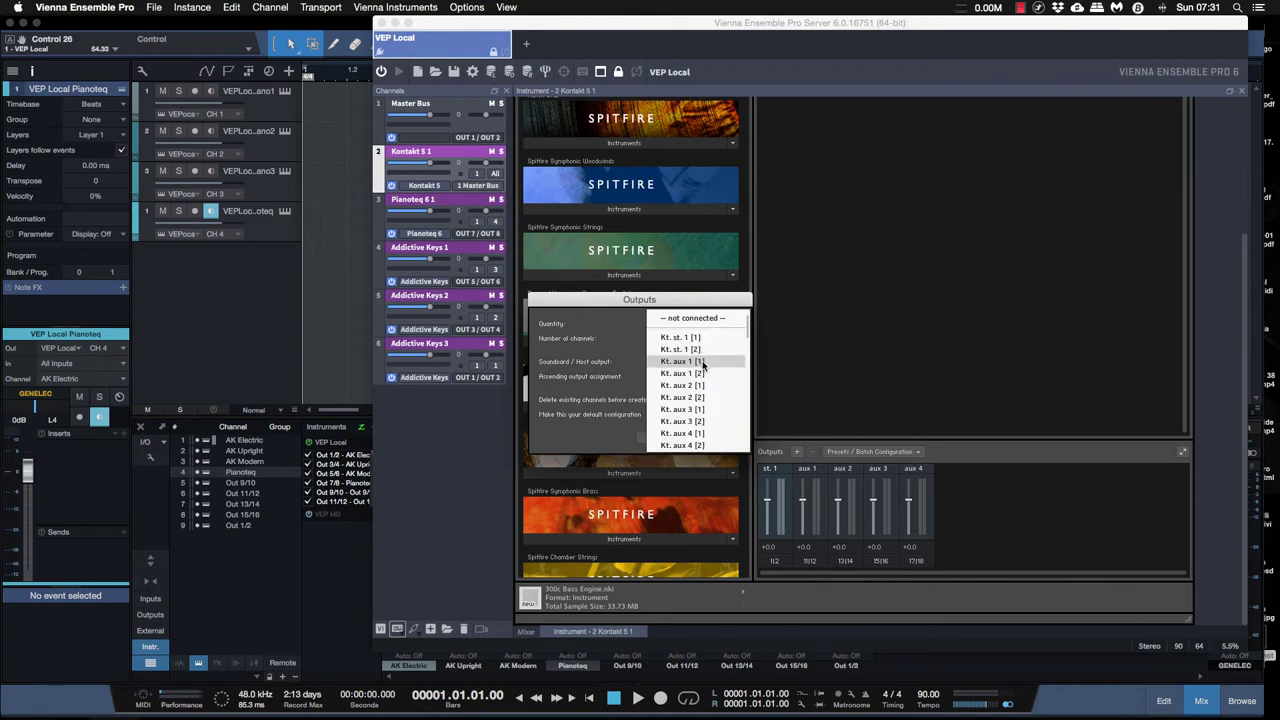
pyautogui.click(704, 361)
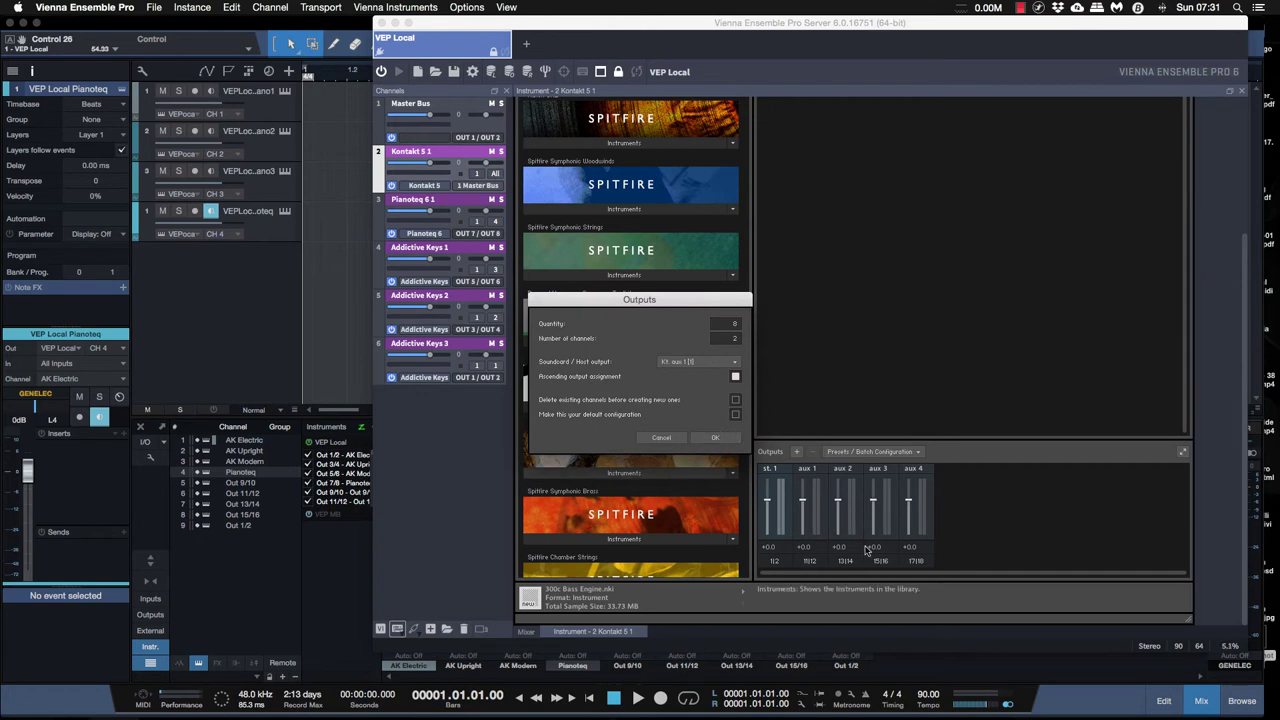
pyautogui.press('Return')
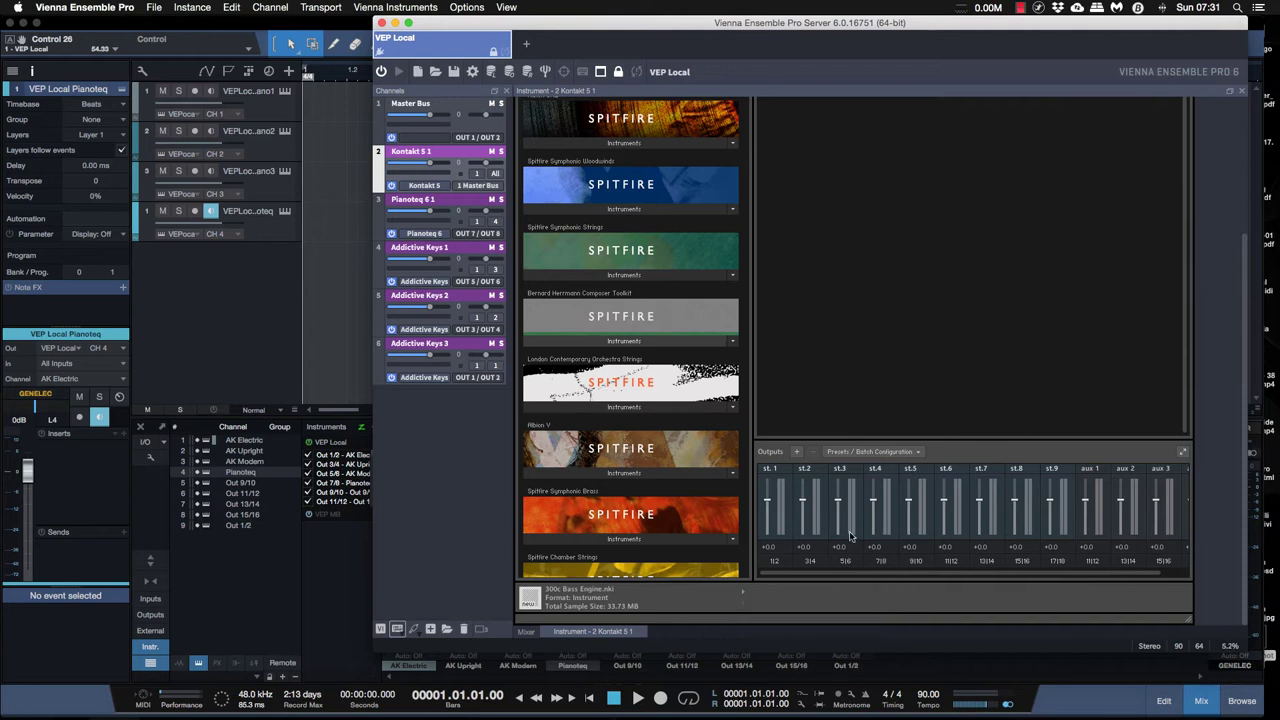
# - Add seven extra output channels for the Kontakt 5 1 instrument in the server mixer
pyautogui.click(448, 104)
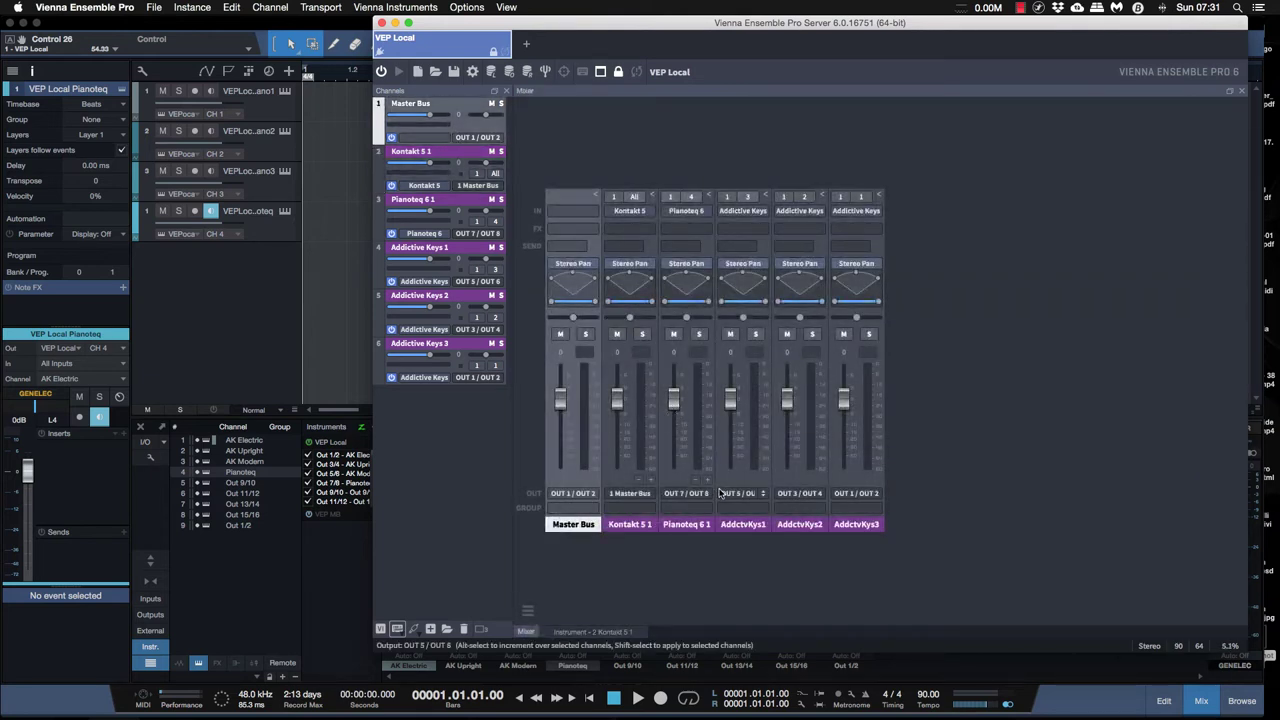
pyautogui.click(651, 483)
pyautogui.click(651, 483)
pyautogui.click(651, 483)
pyautogui.click(651, 483)
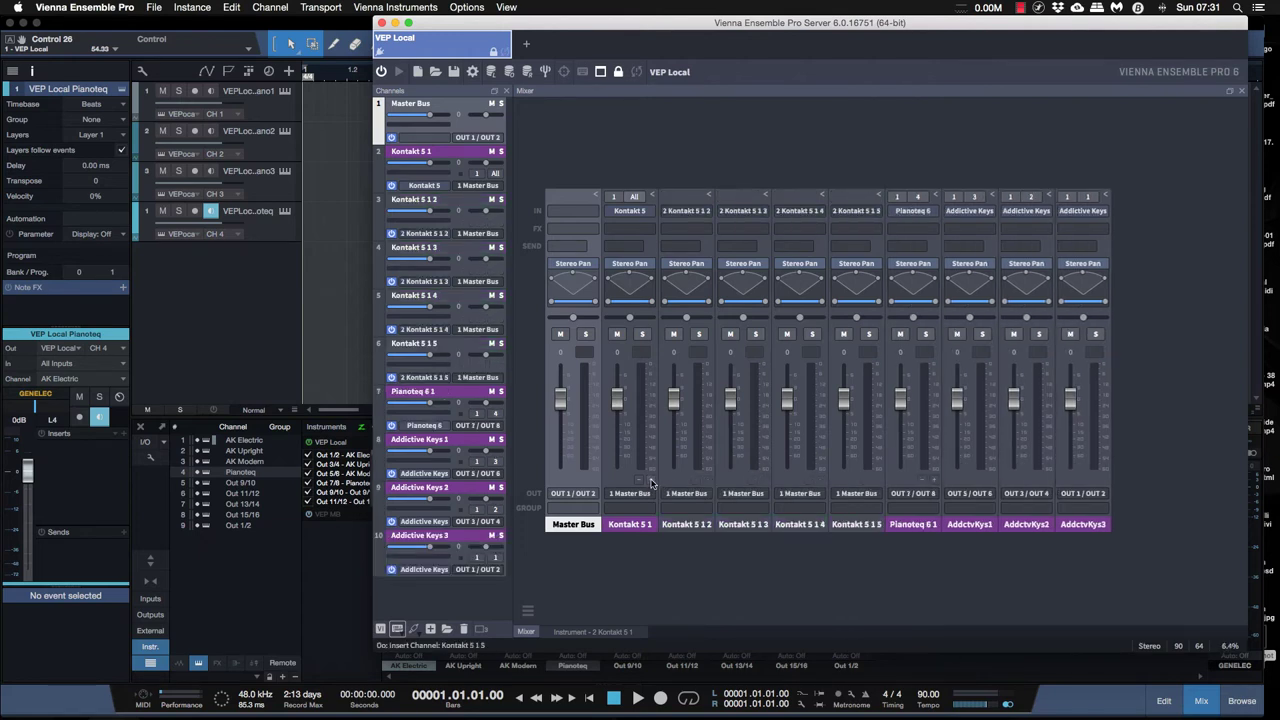
pyautogui.click(651, 483)
pyautogui.click(651, 483)
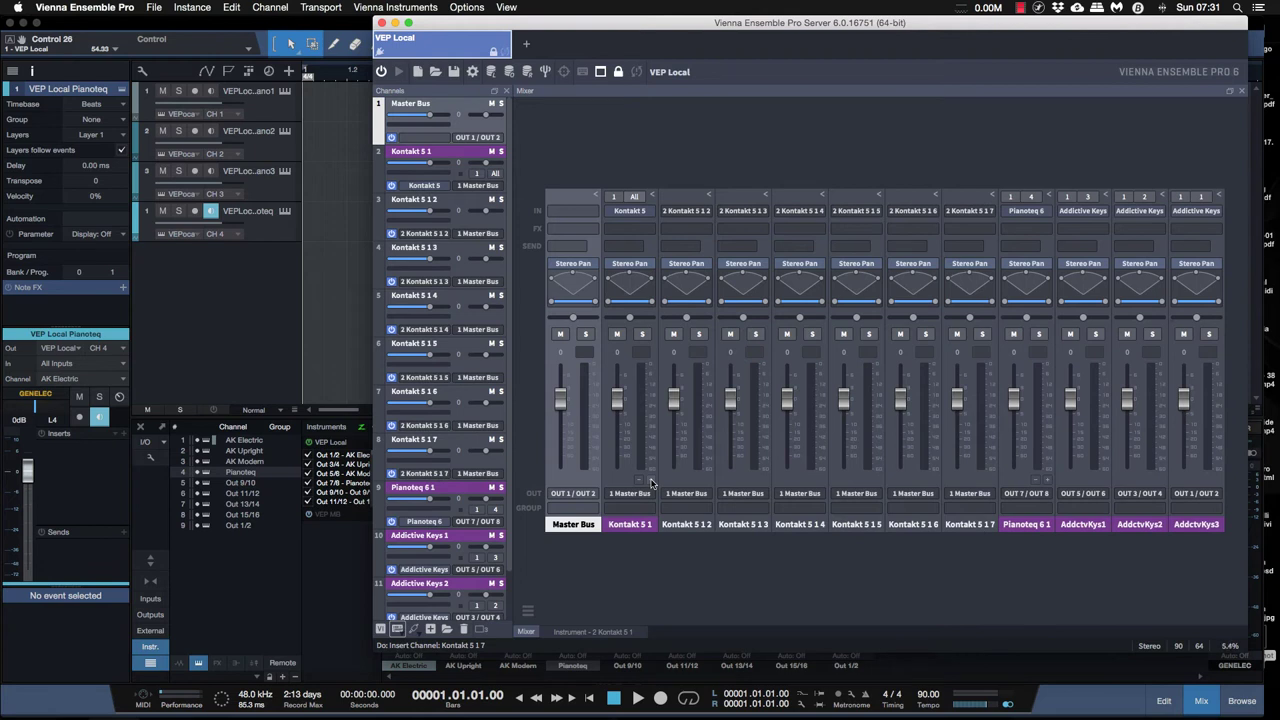
pyautogui.click(651, 483)
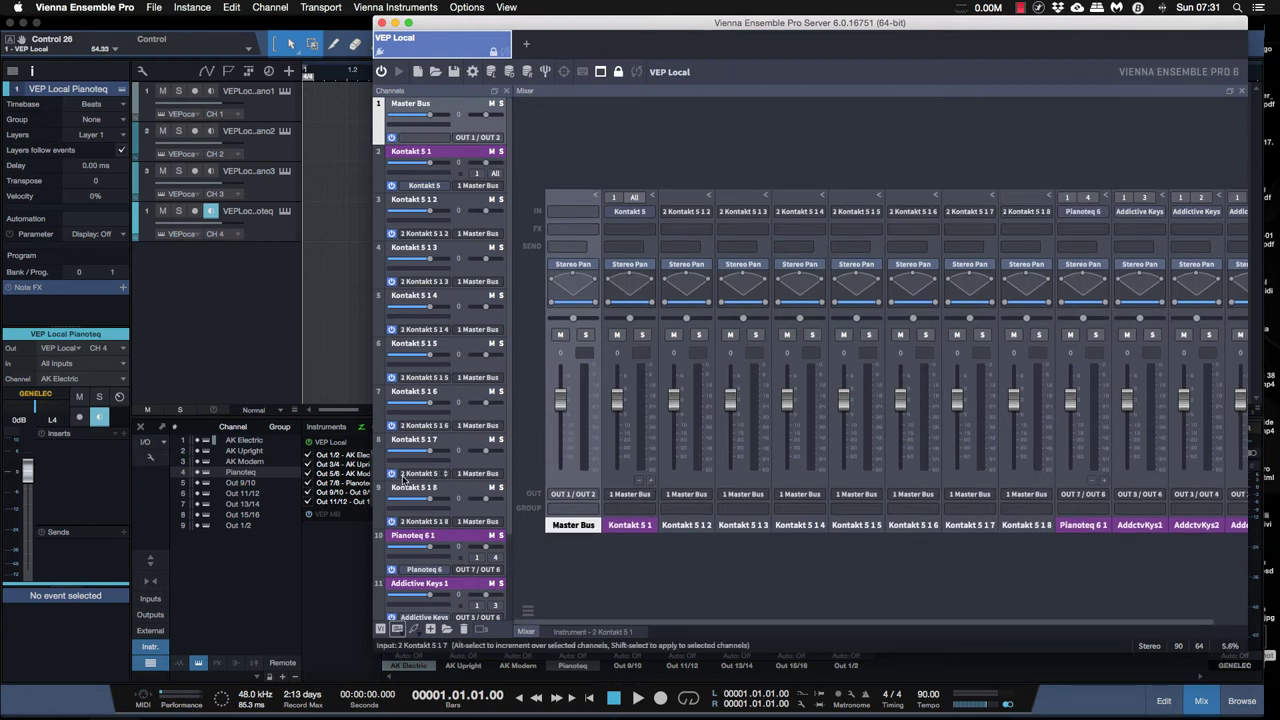
# - Switch to the Studio One song and enable the VEP Local outputs from Out 17/18 through Out 31/32
pyautogui.click(370, 462)
pyautogui.scroll(-1, 372, 460)
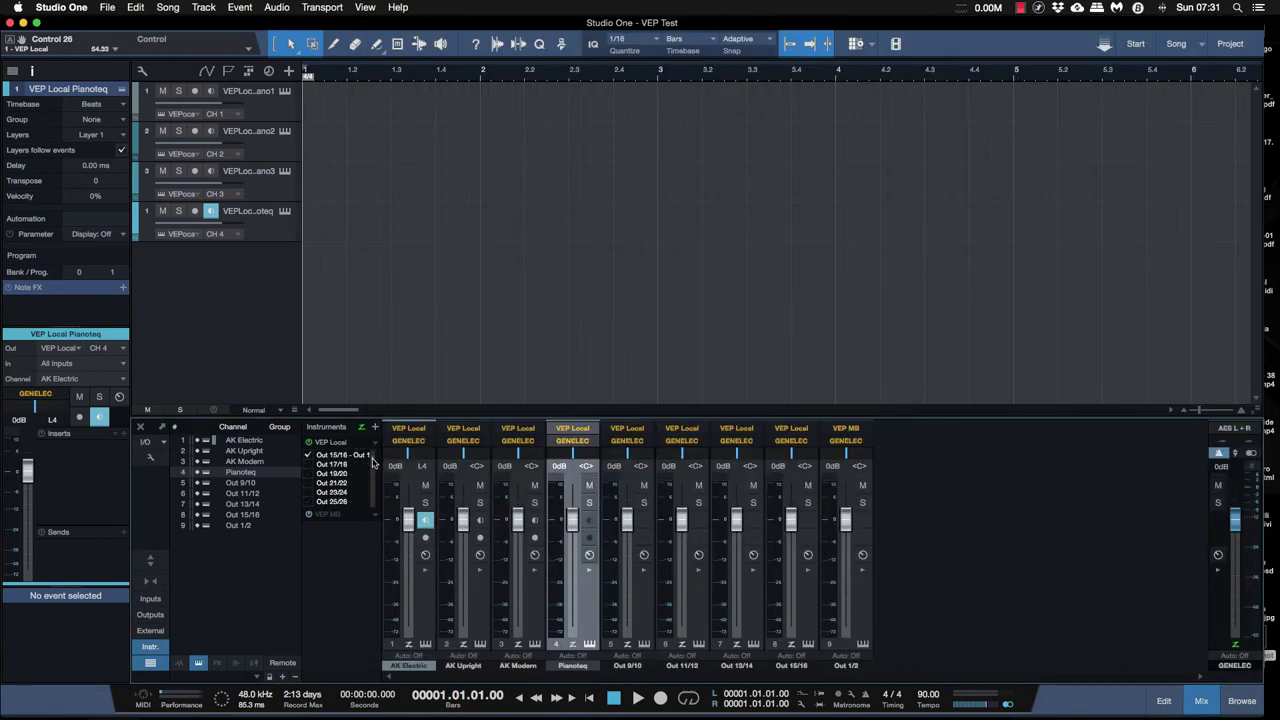
pyautogui.click(309, 465)
pyautogui.click(308, 492)
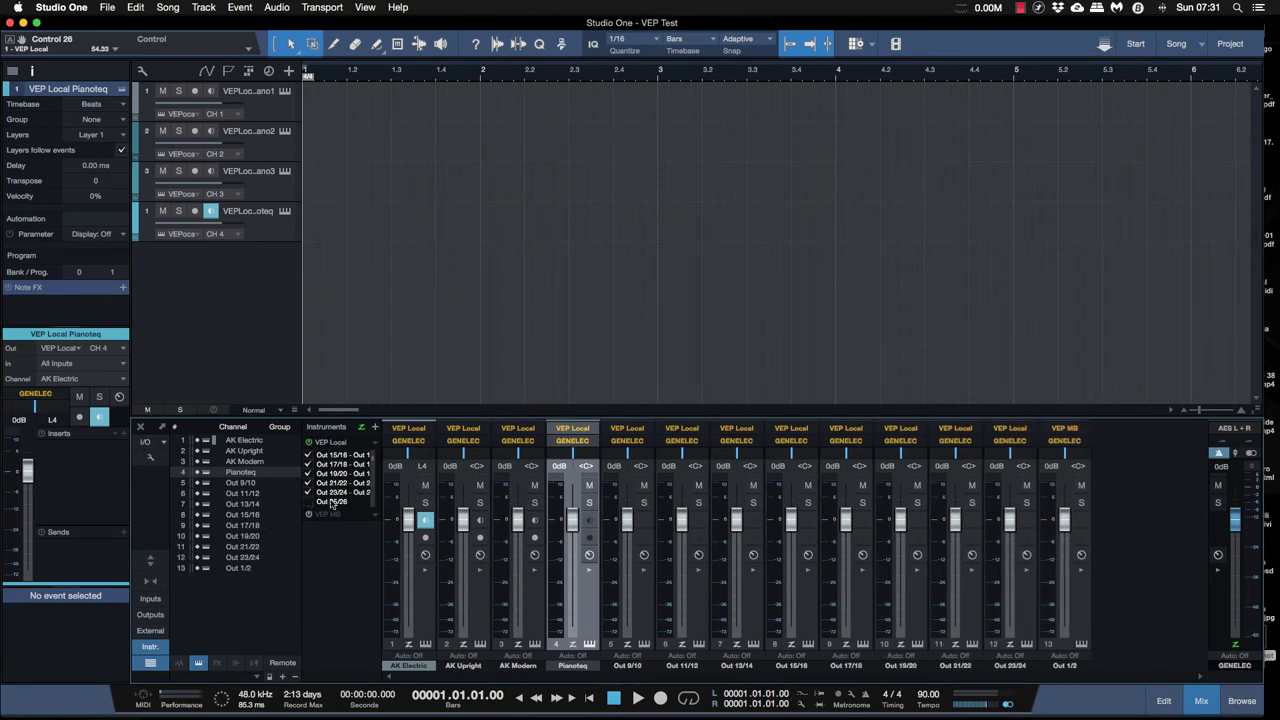
pyautogui.scroll(-3, 372, 465)
pyautogui.scroll(-3, 372, 466)
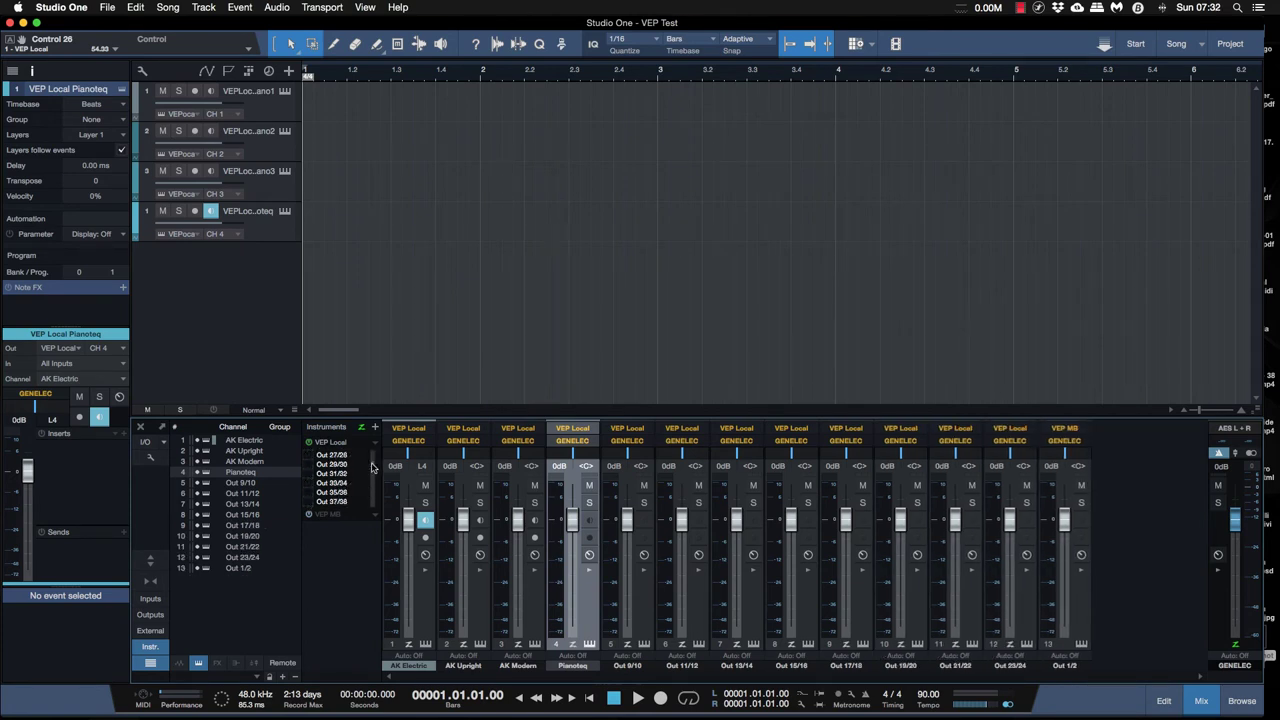
pyautogui.scroll(1, 372, 467)
pyautogui.click(308, 464)
pyautogui.click(308, 473)
pyautogui.click(308, 483)
pyautogui.click(308, 492)
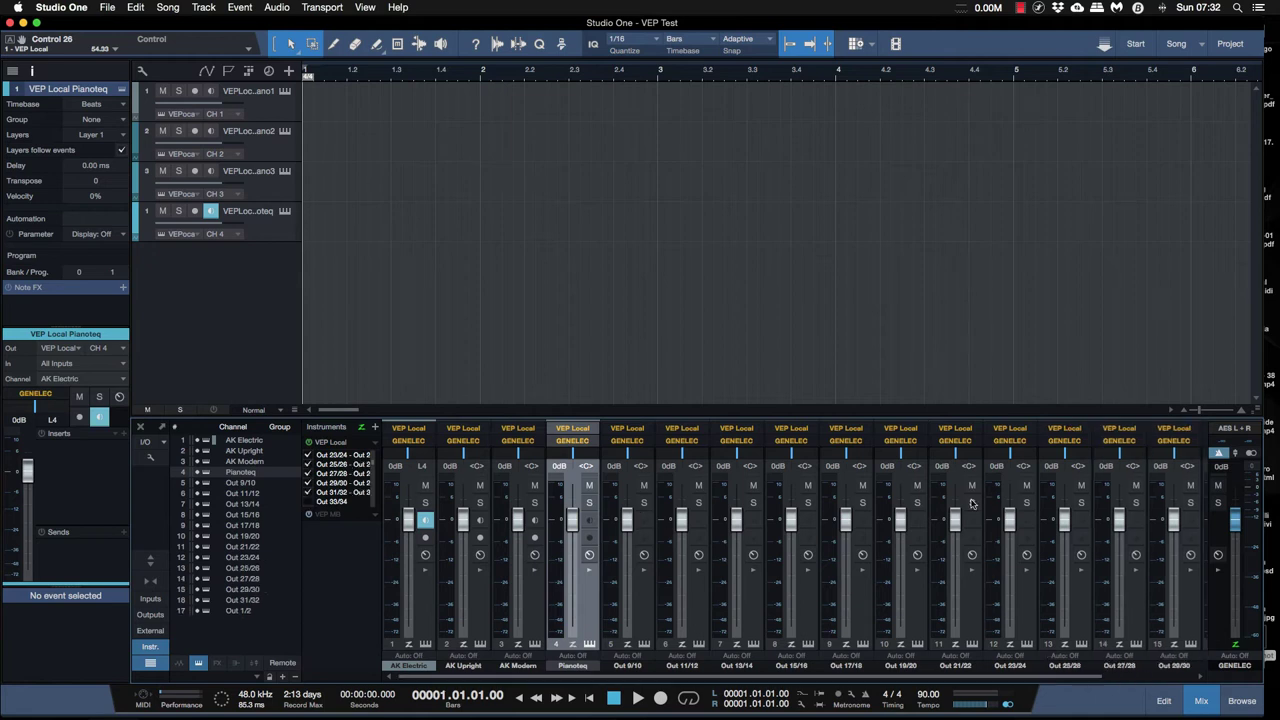
# - Switch to the Vienna Ensemble Pro server and load The Giant into the Kontakt 5 1 instrument
pyautogui.hotkey('ctrl', 'Up')
pyautogui.click(976, 463)
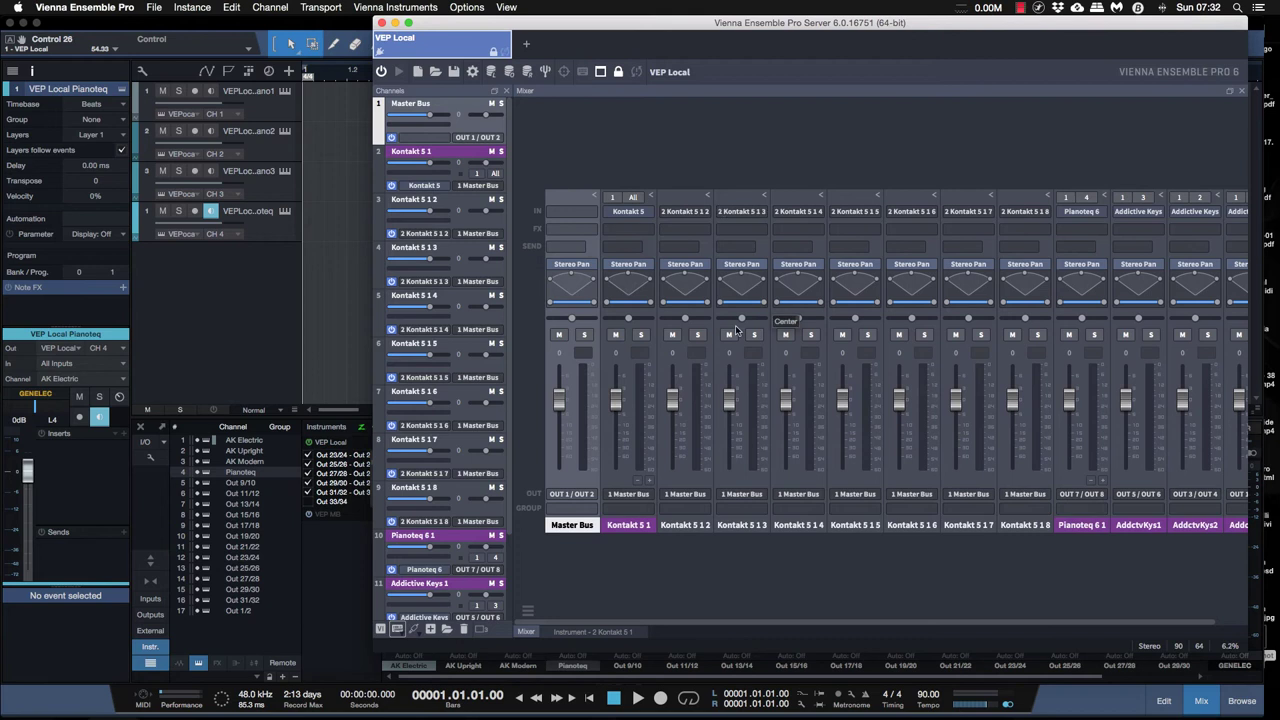
pyautogui.click(424, 185)
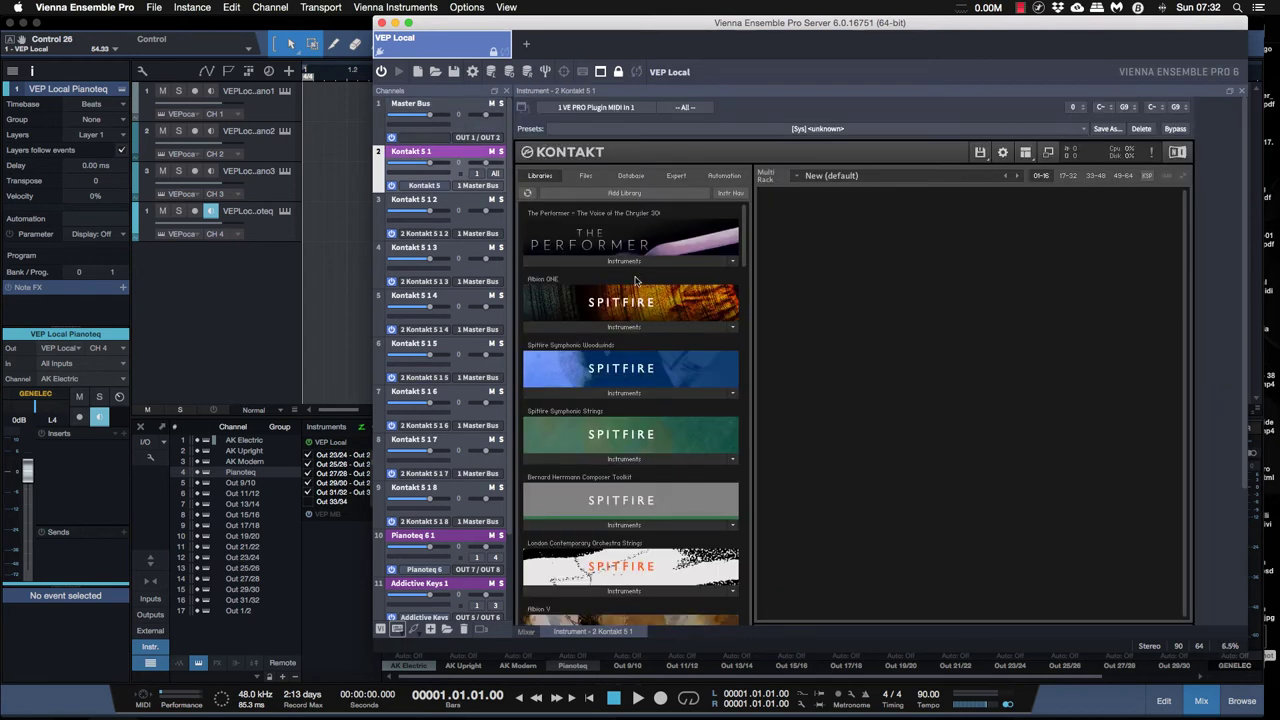
pyautogui.scroll(-10, 635, 281)
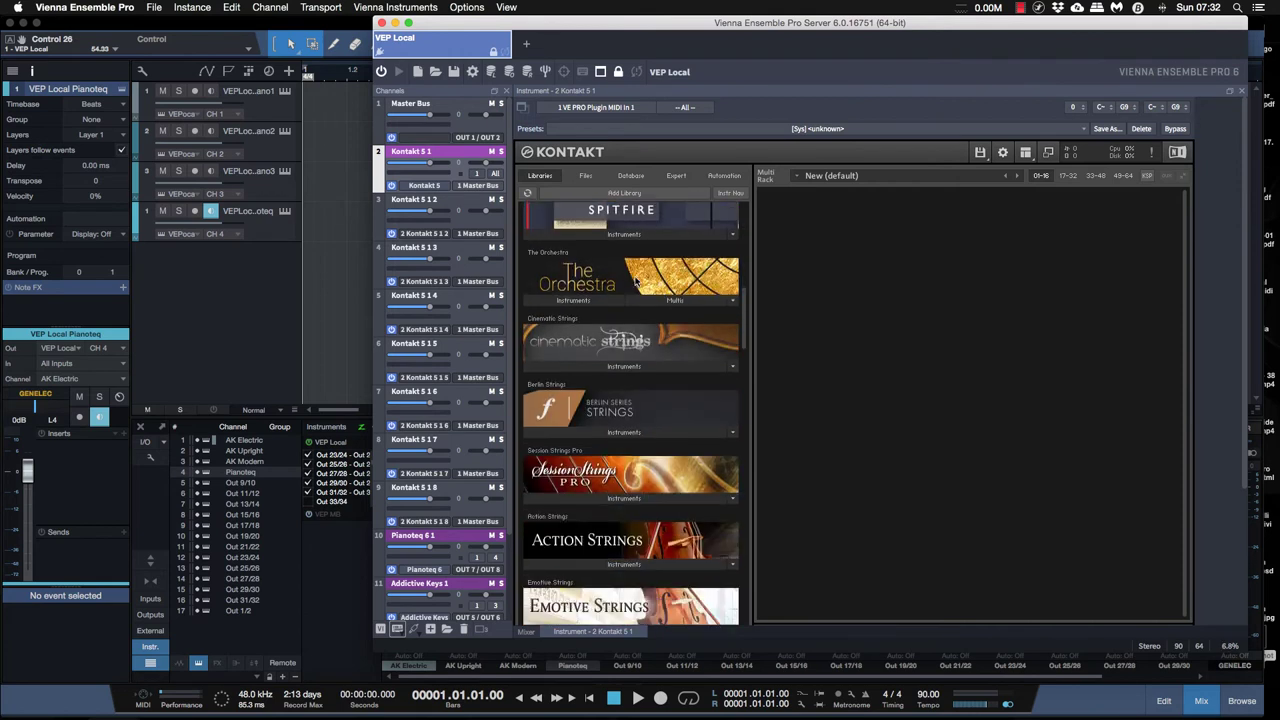
pyautogui.scroll(-10, 636, 282)
pyautogui.click(627, 292)
pyautogui.doubleClick(571, 316)
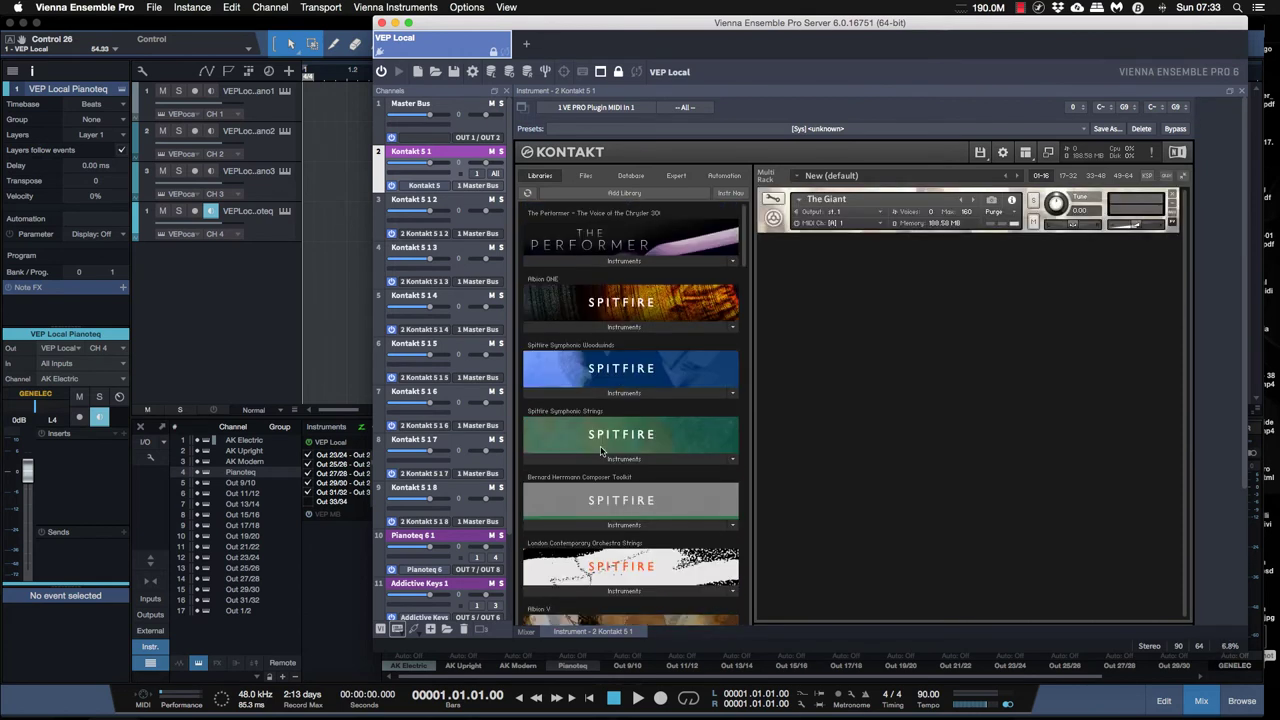
# - Load the Albion ONE patches Strings, Brass Low and Woods High into Kontakt's rack and collapse them to minimized view
pyautogui.click(645, 327)
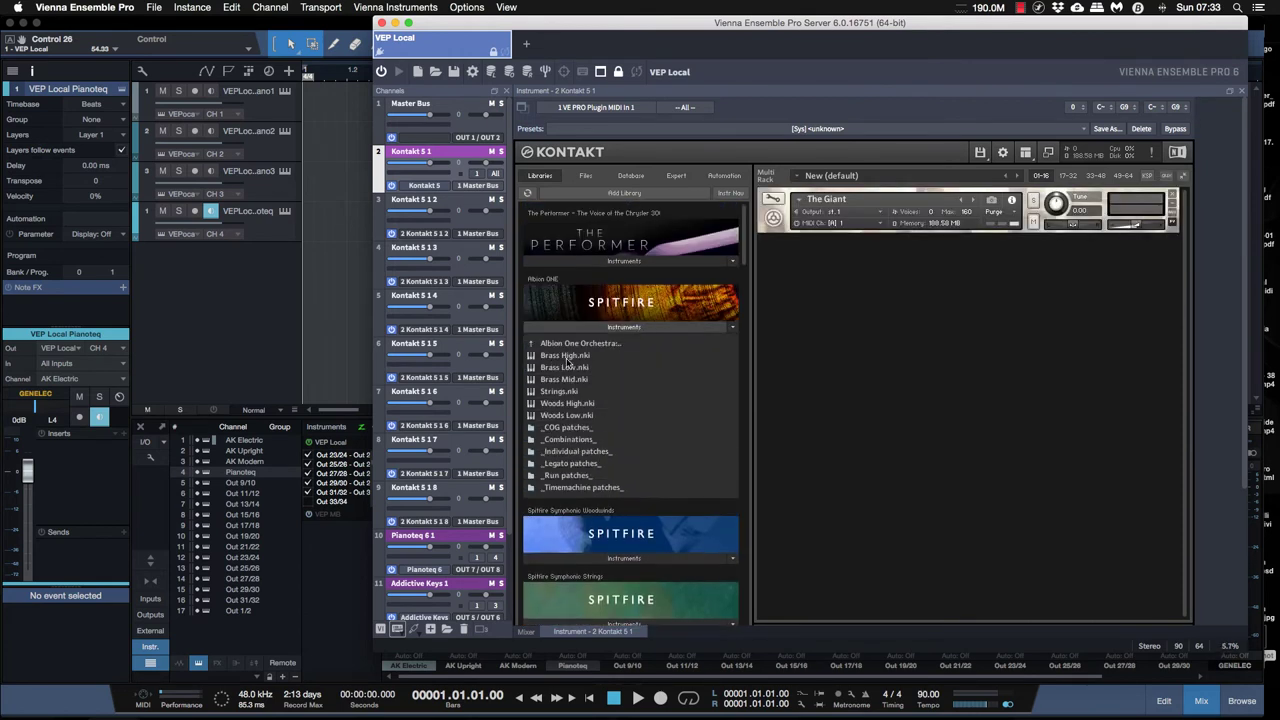
pyautogui.click(565, 391)
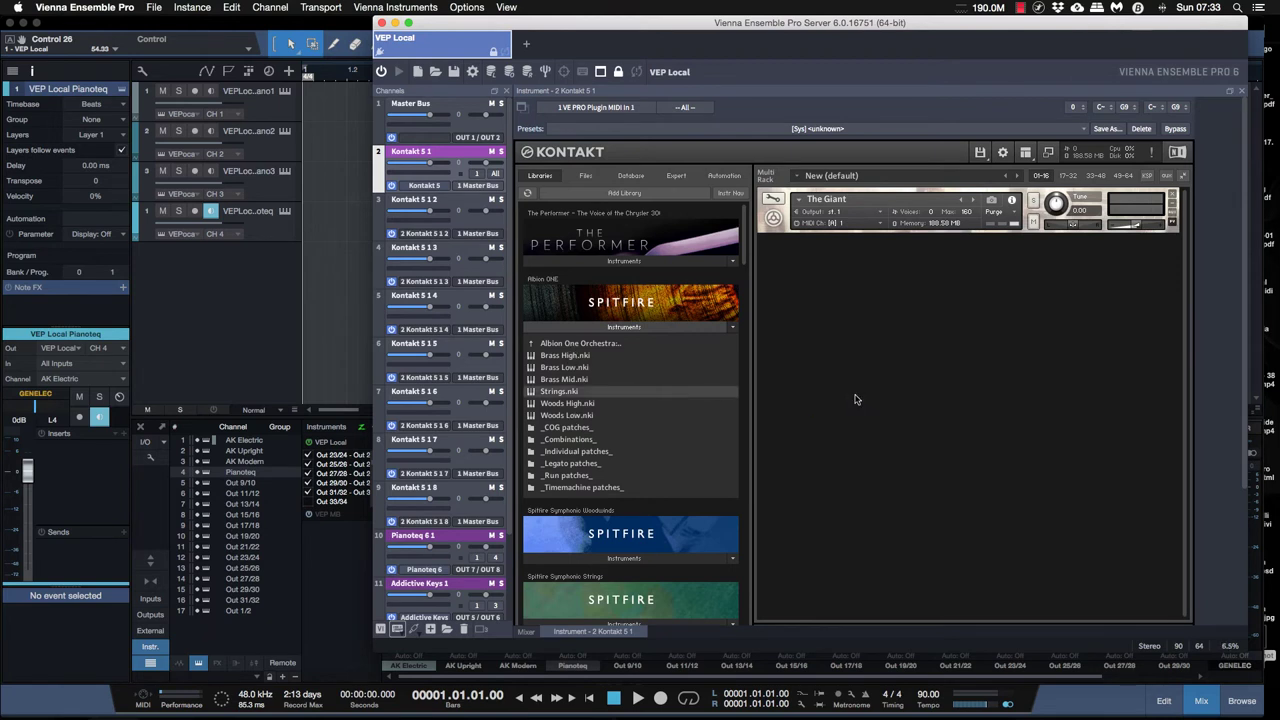
pyautogui.moveTo(855, 400); pyautogui.dragTo(828, 428)
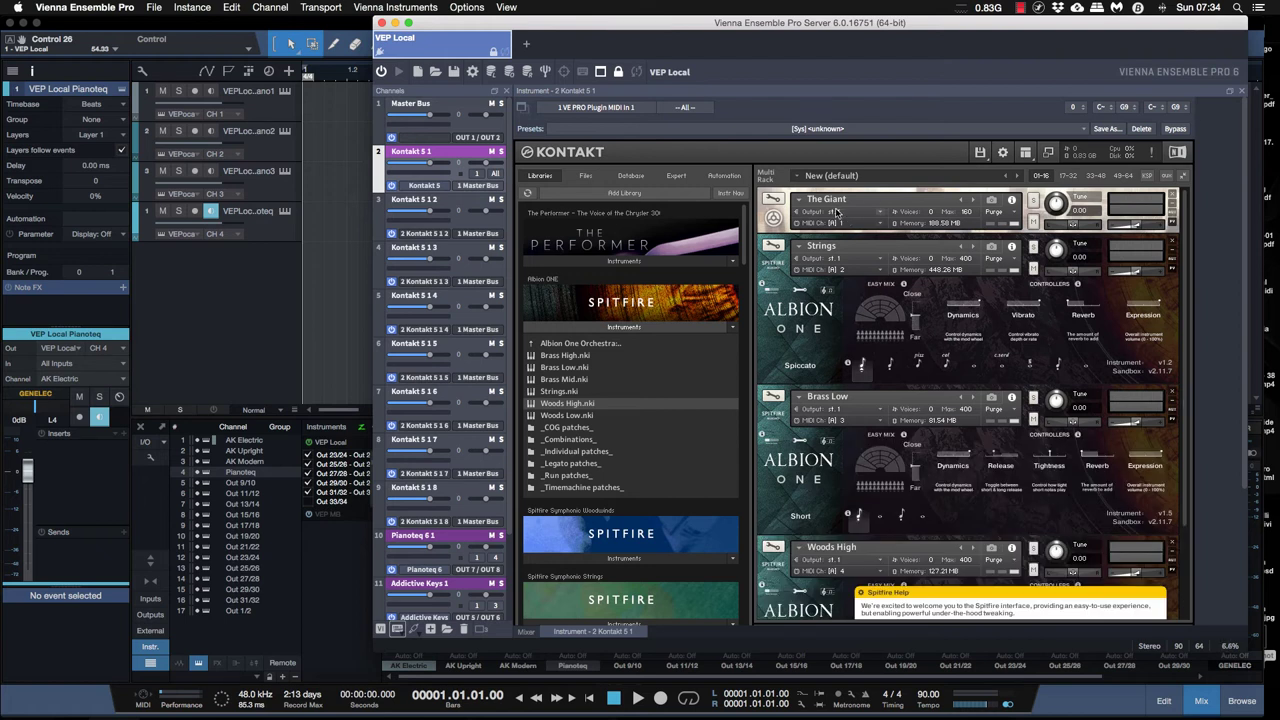
pyautogui.click(1173, 272)
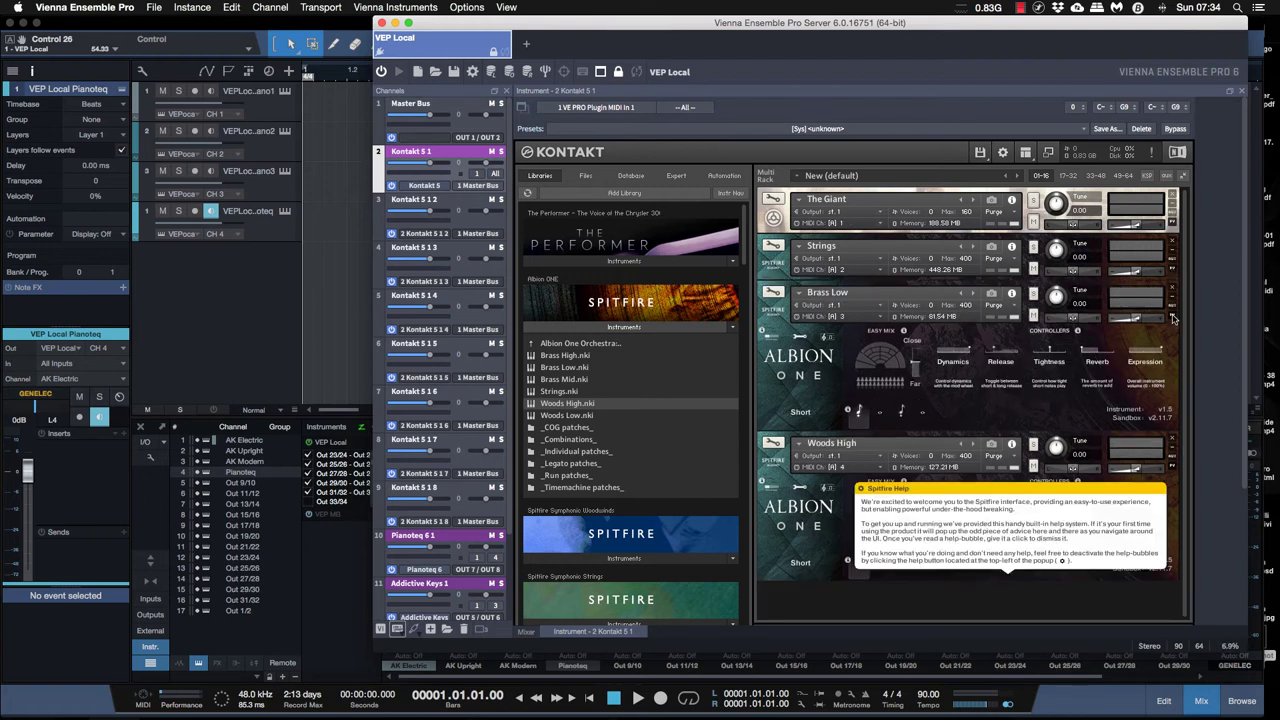
pyautogui.click(1173, 319)
pyautogui.click(1173, 364)
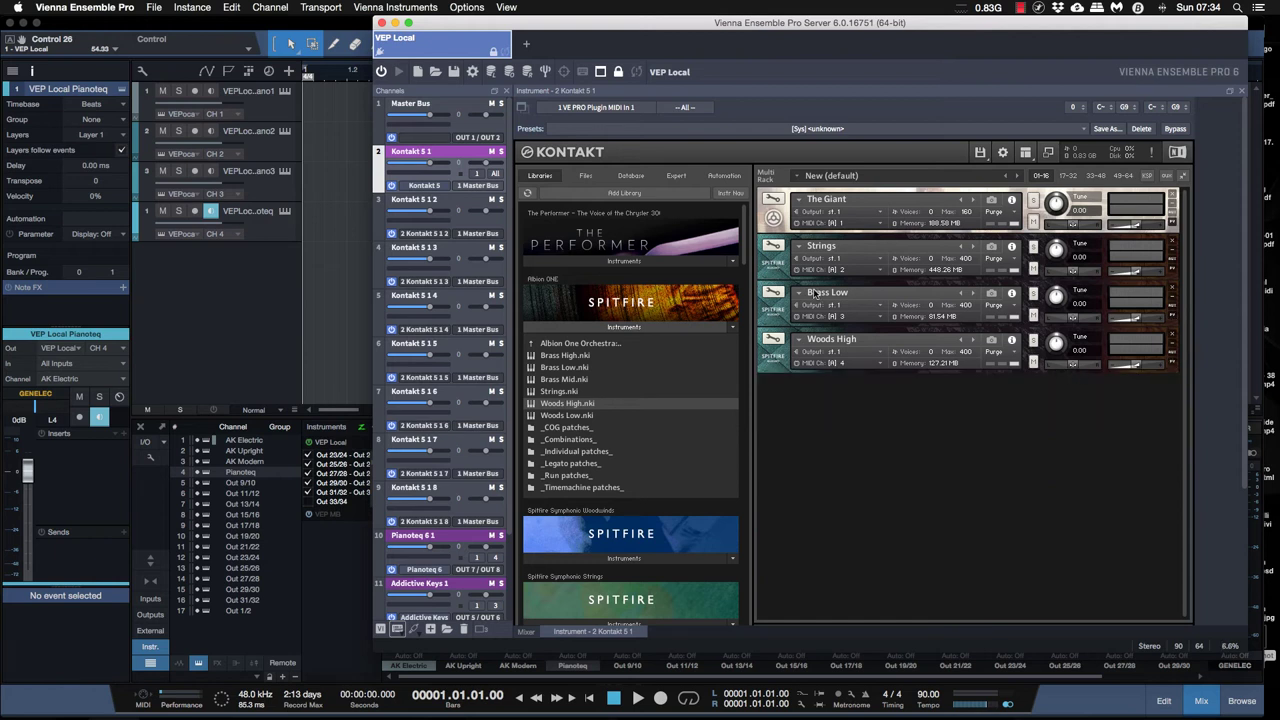
# - Route the Kontakt outputs of Strings to st.2, Brass Low to st.3 and Woods High to st.4
pyautogui.click(830, 258)
pyautogui.click(870, 294)
pyautogui.click(833, 305)
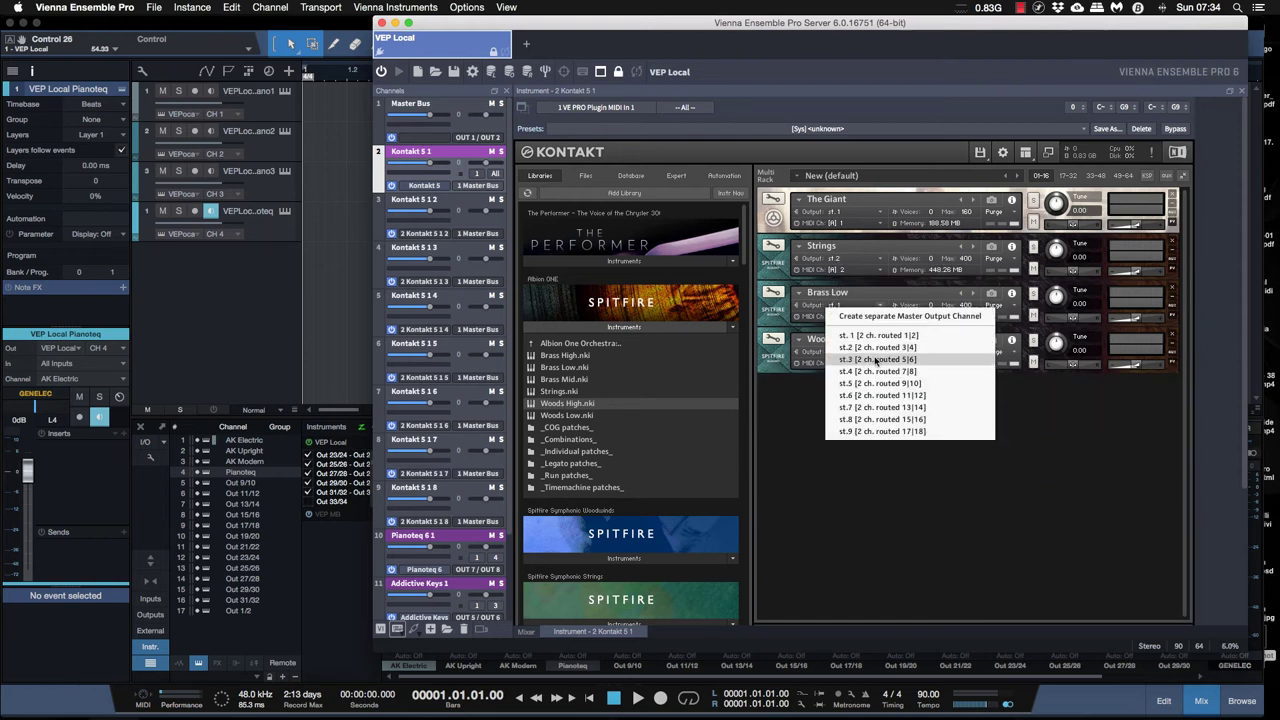
pyautogui.click(875, 359)
pyautogui.click(833, 351)
pyautogui.click(883, 418)
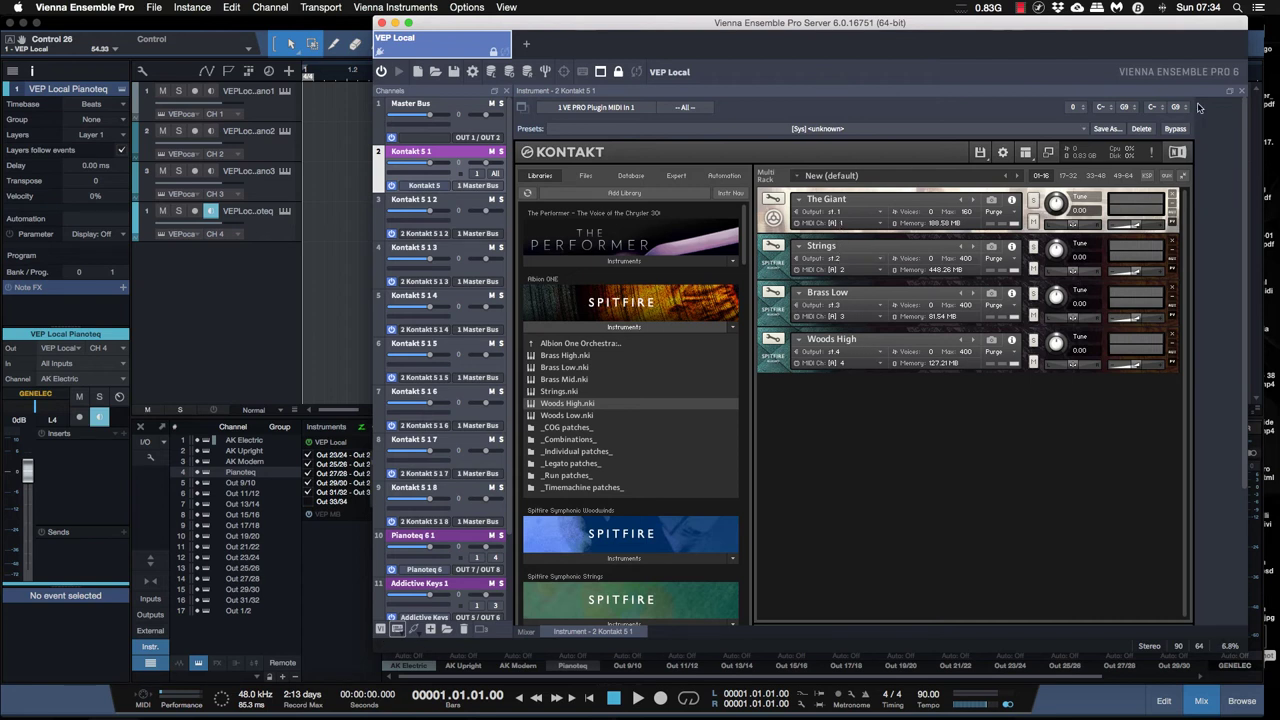
# - Rename the Kontakt 5 1 channel in the server mixer as K Giant
pyautogui.click(455, 106)
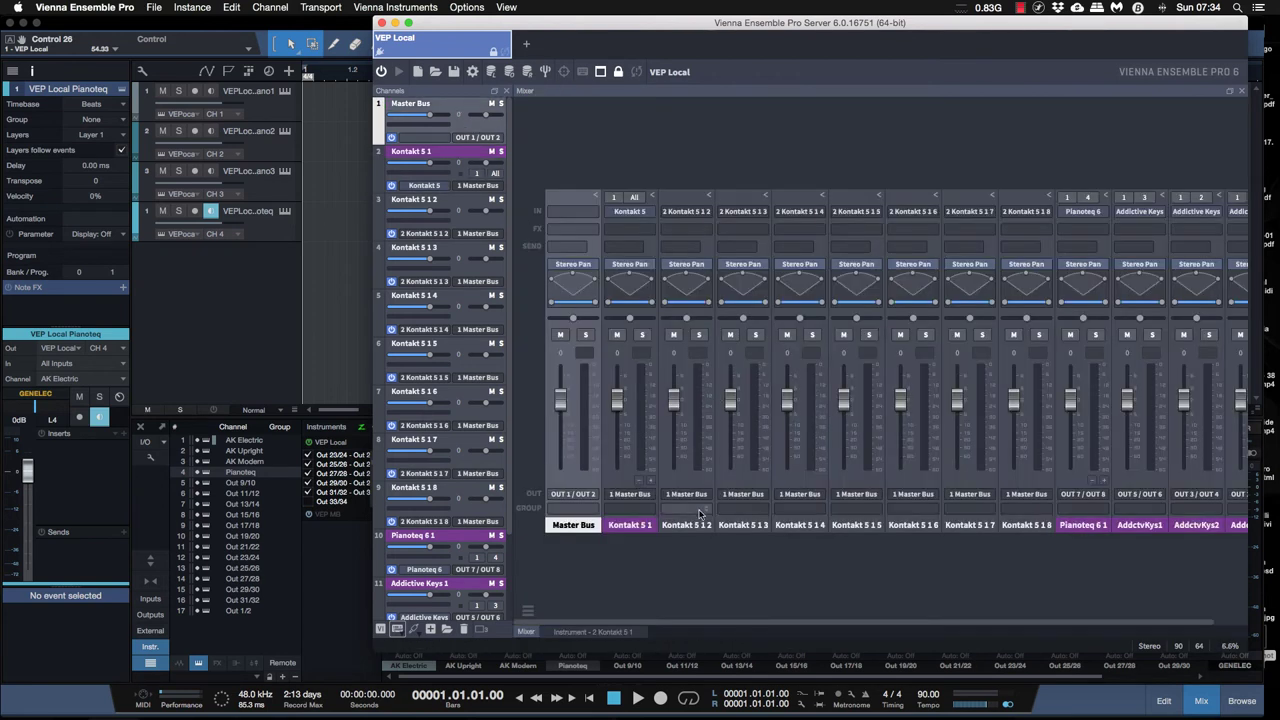
pyautogui.click(634, 527)
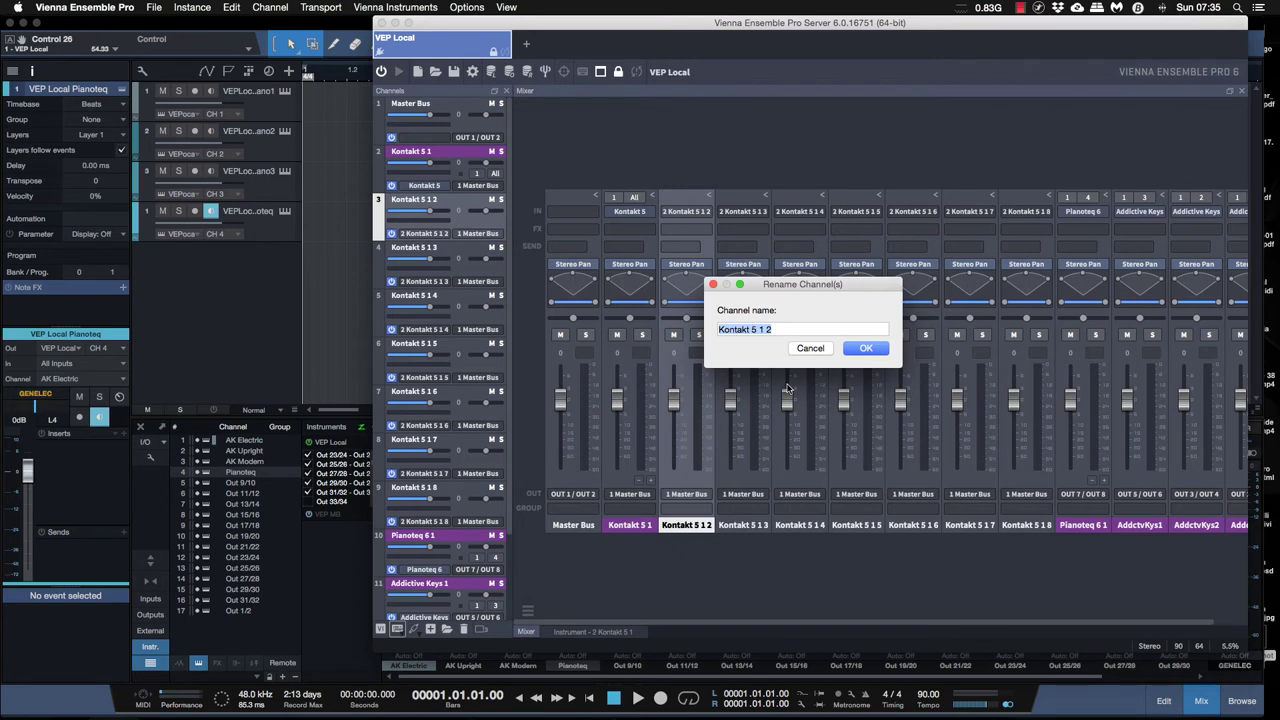
pyautogui.click(810, 348)
pyautogui.rightClick(630, 526)
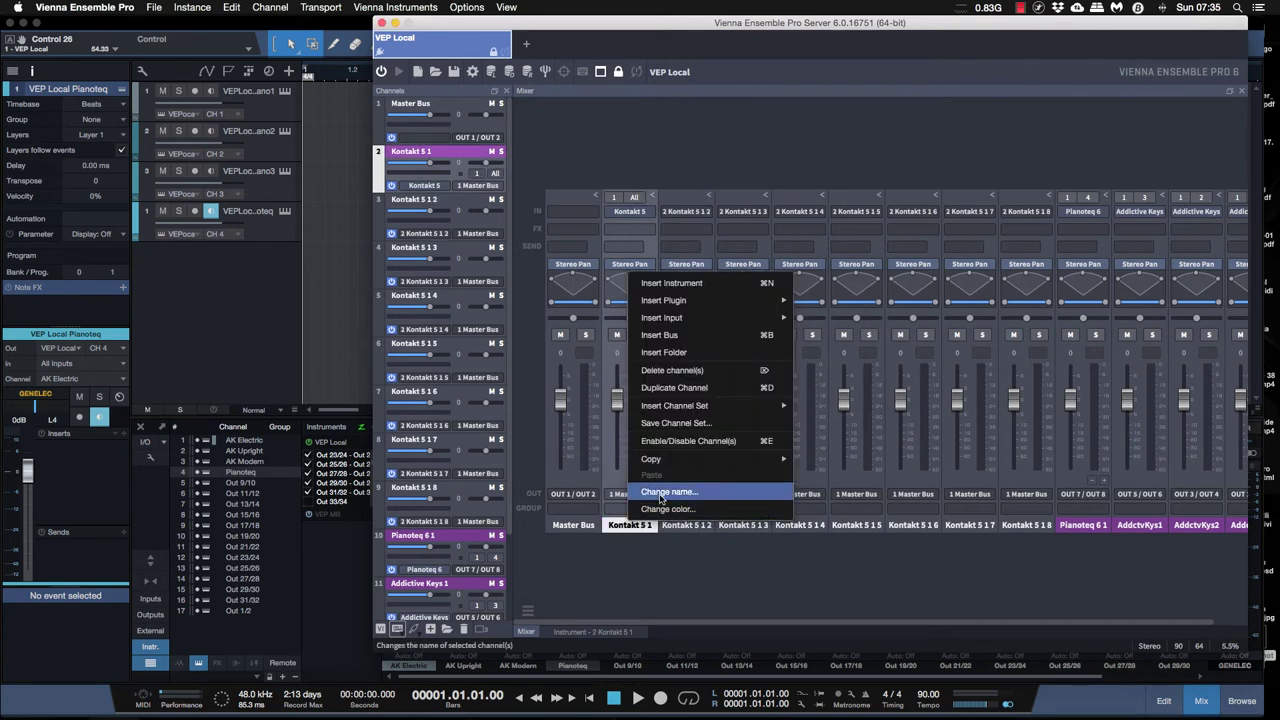
pyautogui.click(660, 492)
pyautogui.write('K Giant')
pyautogui.press('Return')
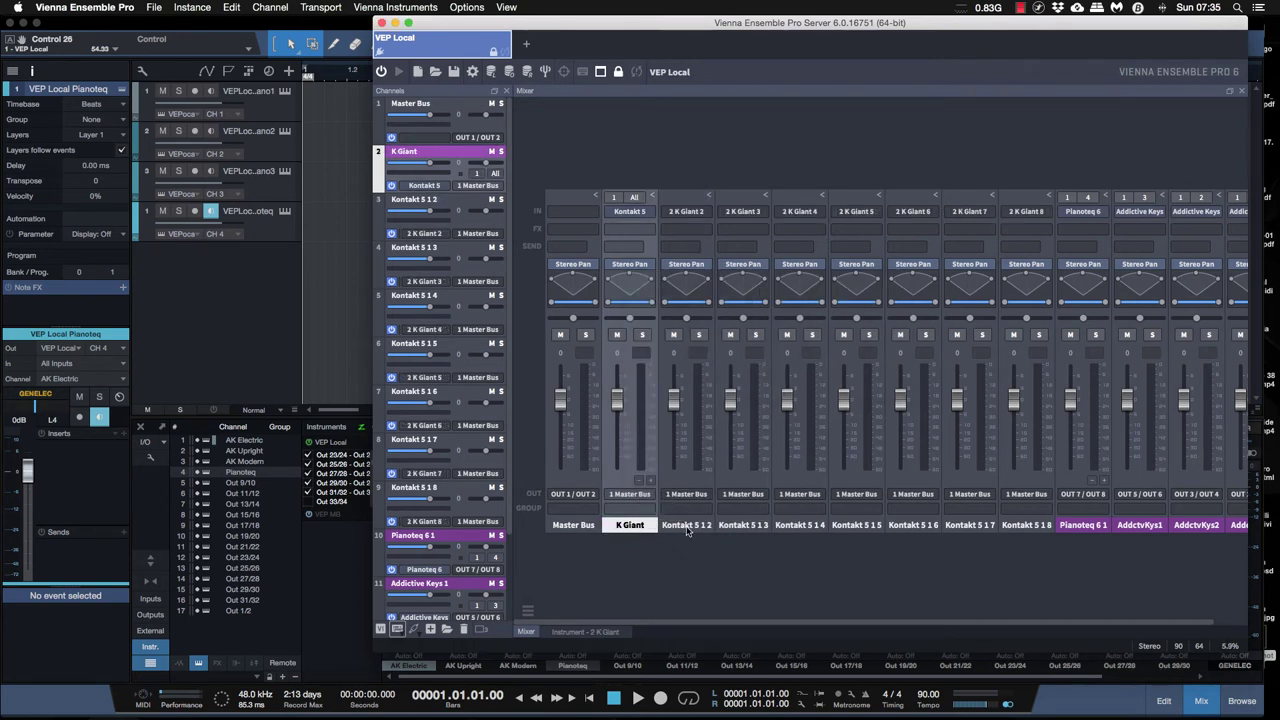
# - Rename the three Kontakt output channels following K Giant in the server mixer as K Strings, K brass and K Wood
pyautogui.rightClick(694, 527)
pyautogui.click(760, 493)
pyautogui.write('K')
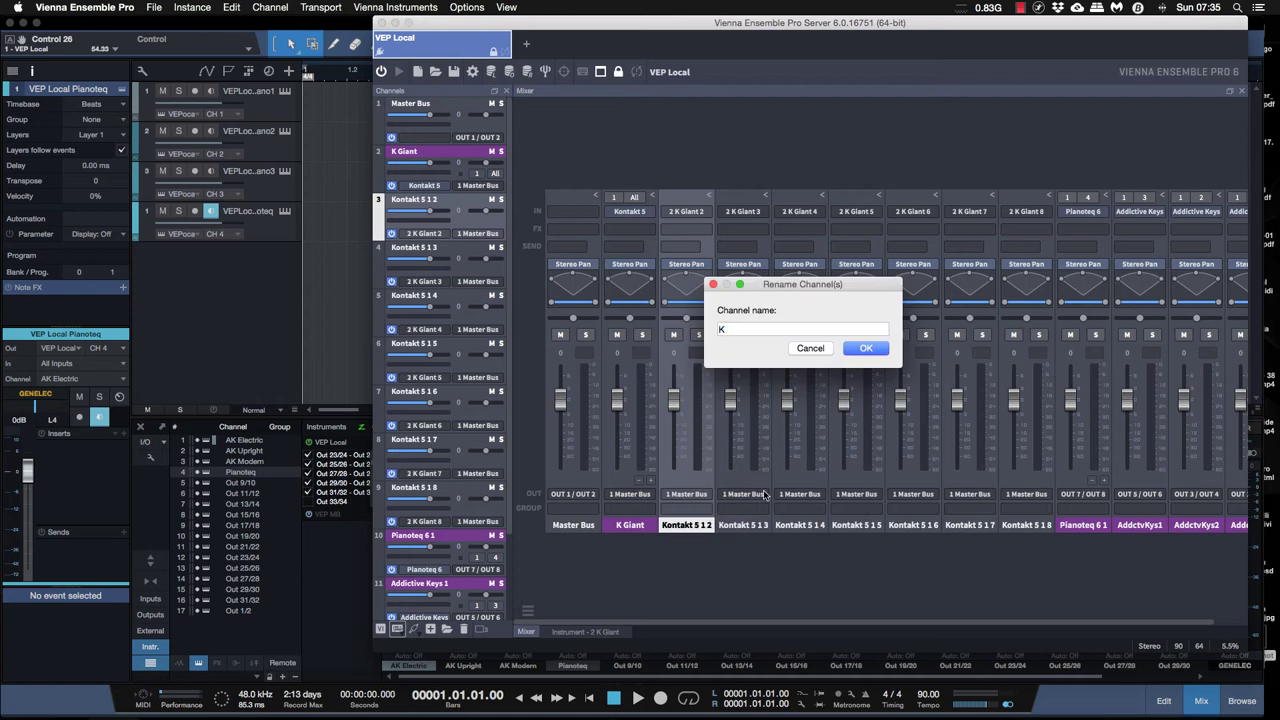
pyautogui.write(' Strings')
pyautogui.press('Tab')
pyautogui.write('B')
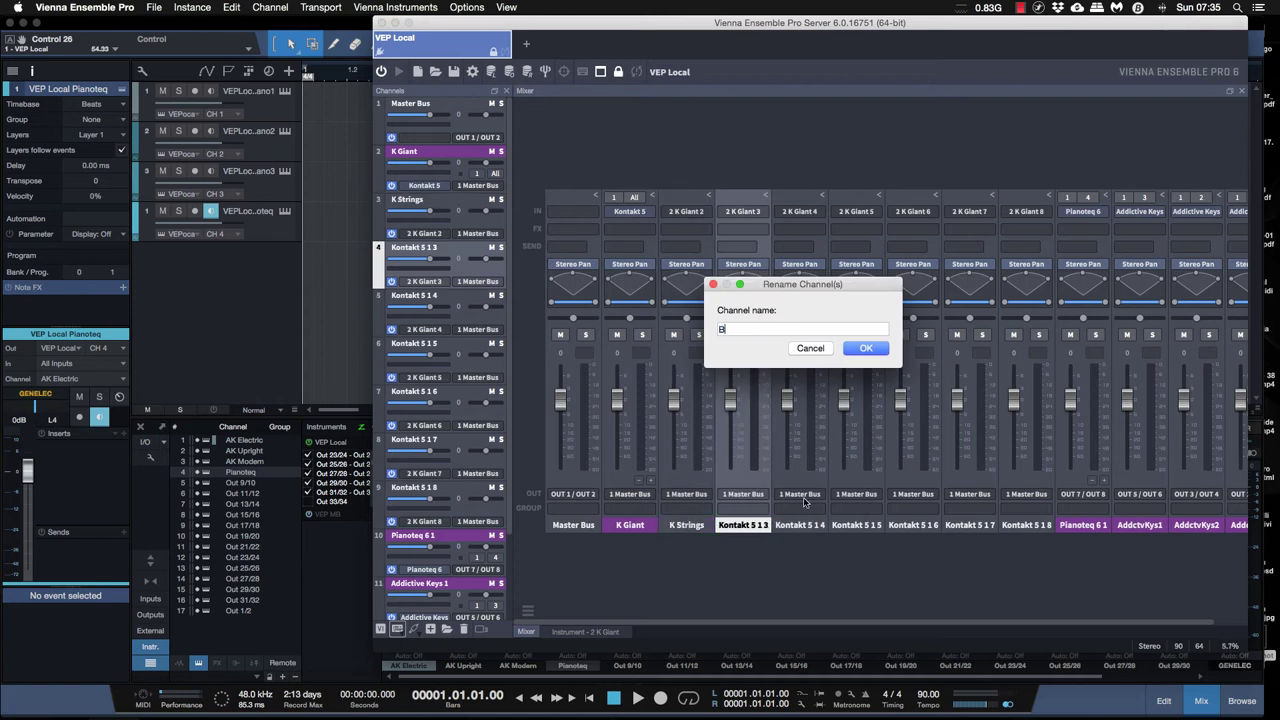
pyautogui.write('K brass')
pyautogui.press('Tab')
pyautogui.write('K Wood')
pyautogui.press('Return')
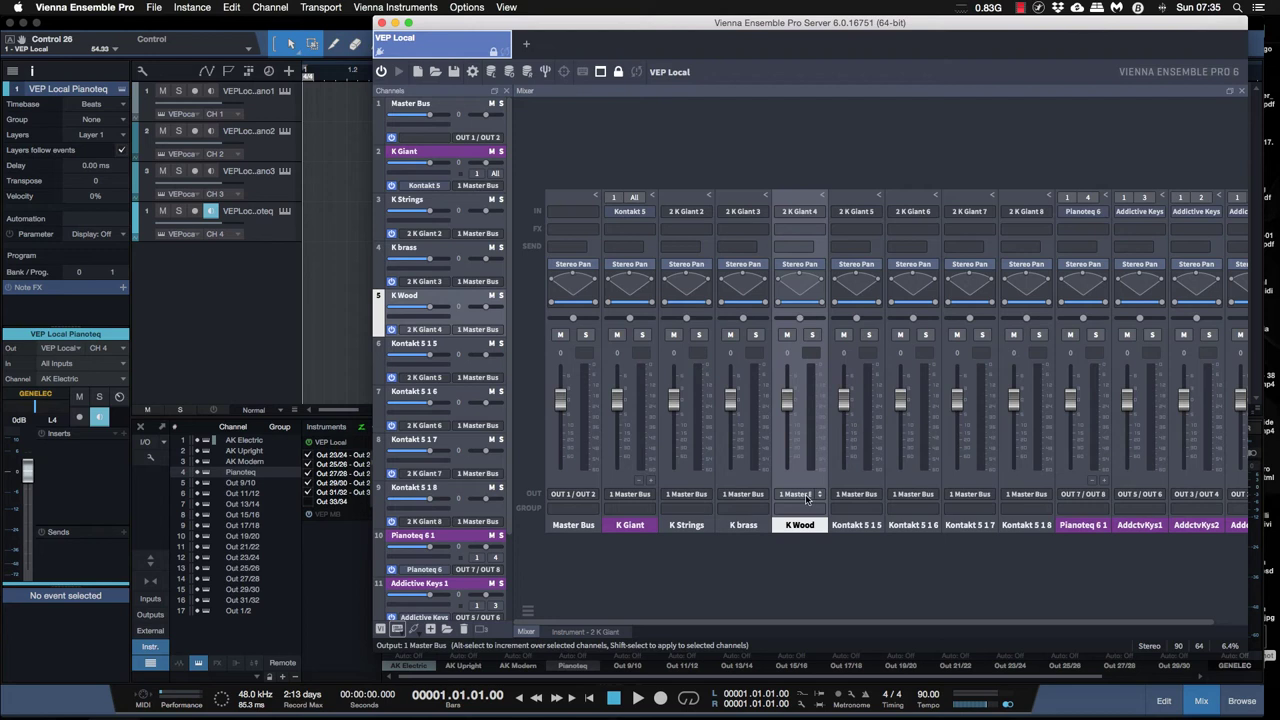
# - Route the server outputs of K Giant to OUT 9/10, K Strings to 11/12, K brass to 13/14 and K Wood to 15/16
pyautogui.click(651, 496)
pyautogui.moveTo(690, 547)
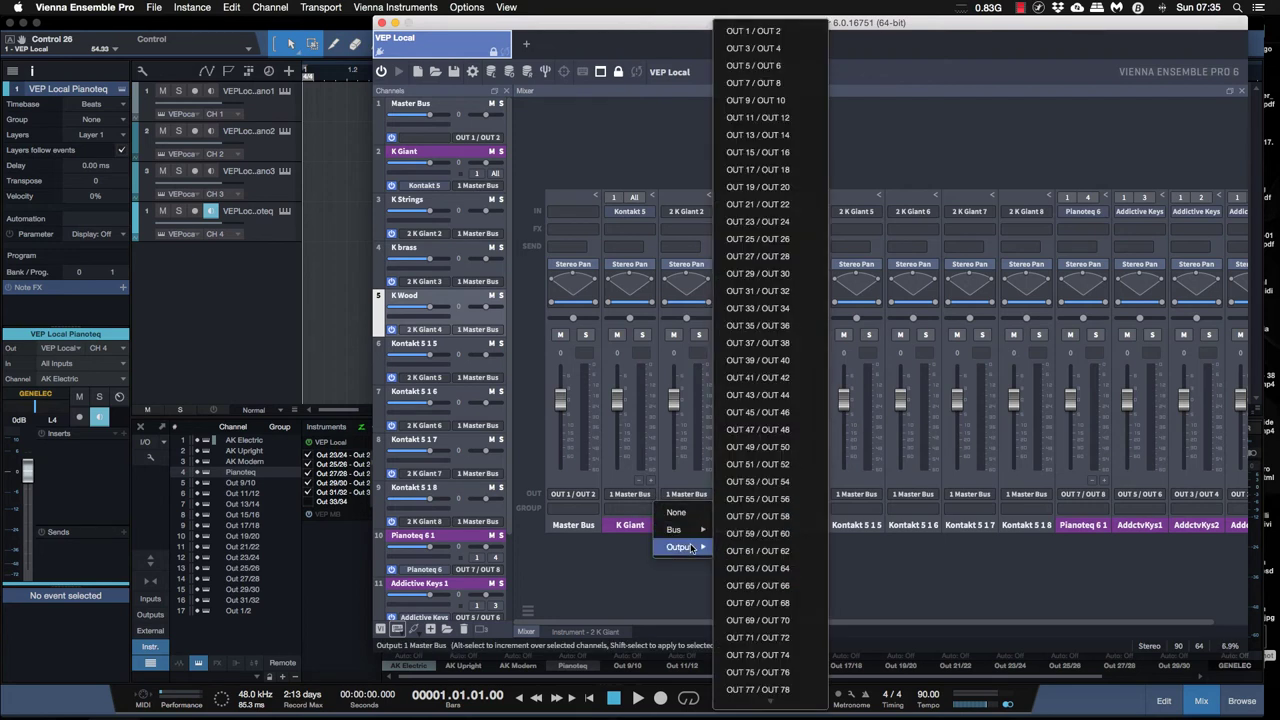
pyautogui.click(757, 101)
pyautogui.click(743, 494)
pyautogui.moveTo(740, 547)
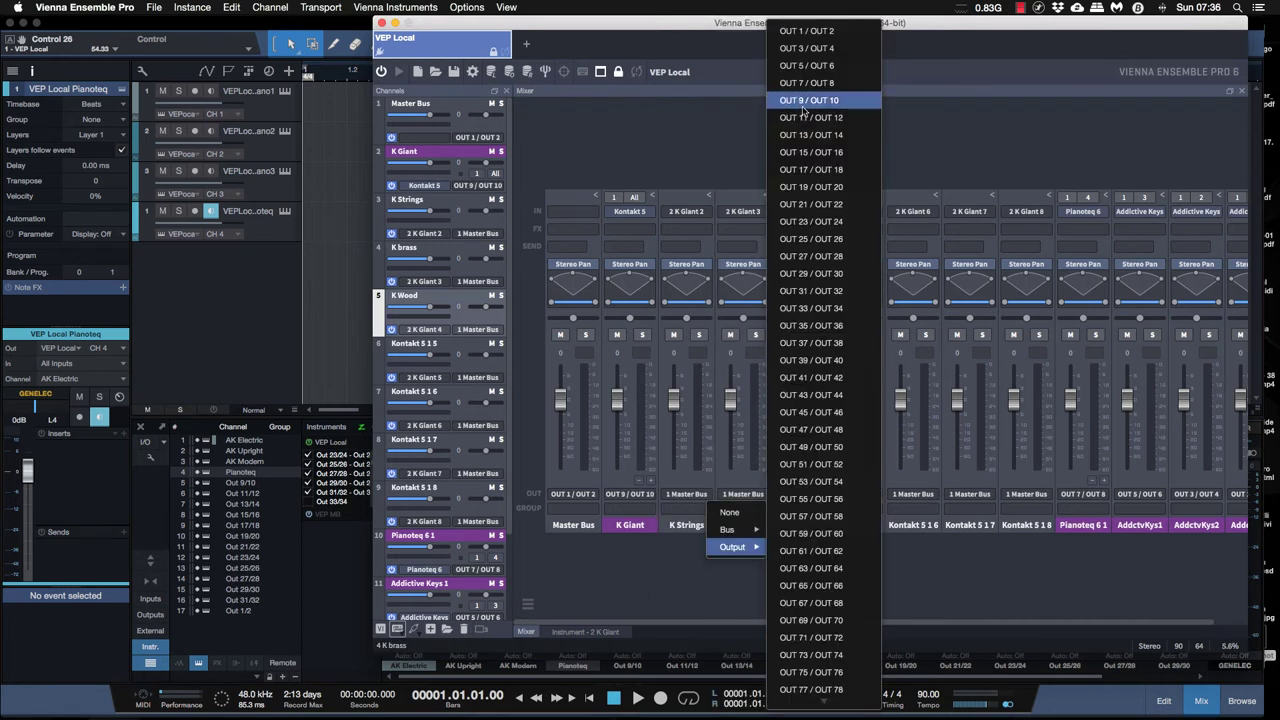
pyautogui.click(810, 118)
pyautogui.click(743, 494)
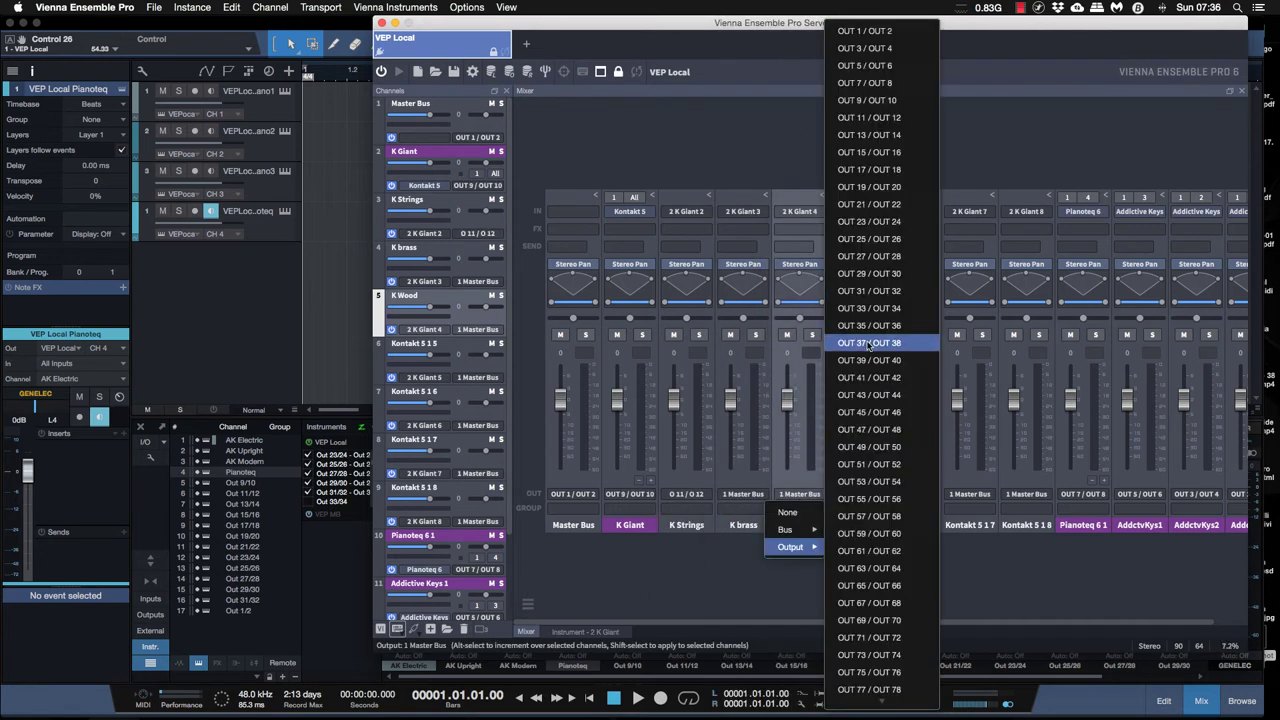
pyautogui.click(872, 137)
pyautogui.click(799, 494)
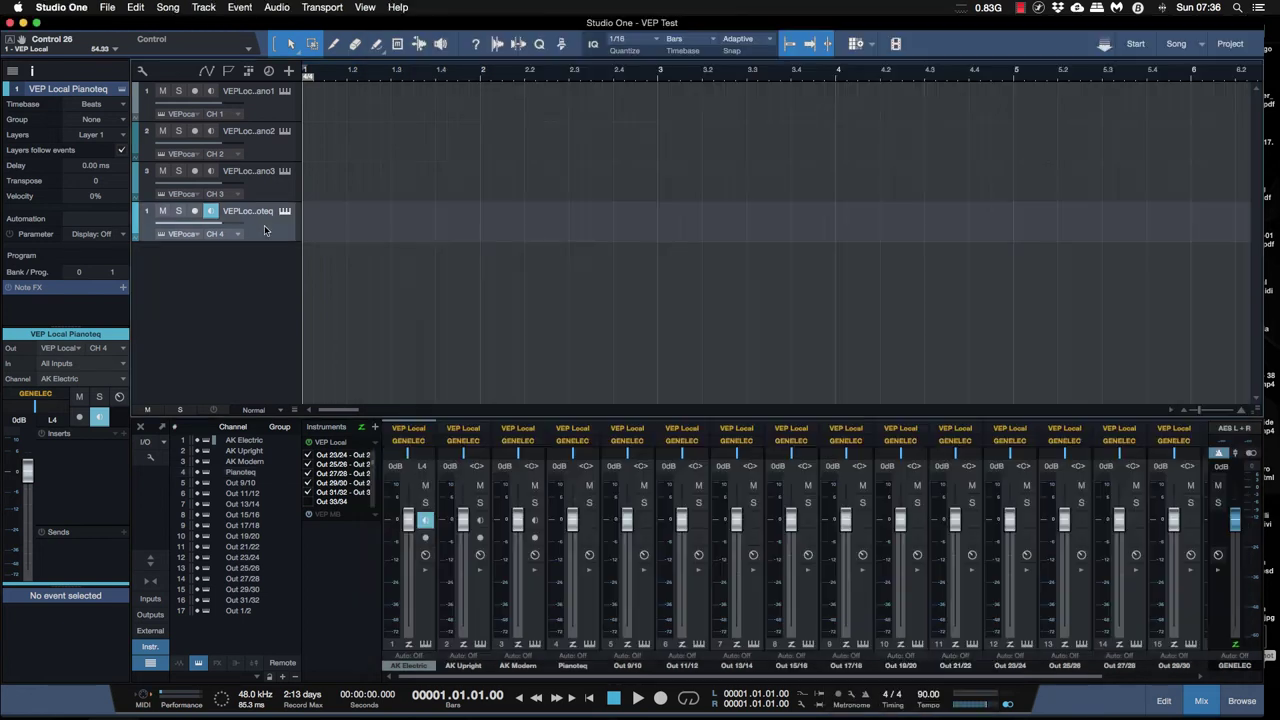
# - Switch to Studio One and add four instrument tracks named VEP Local Kontakt
pyautogui.rightClick(265, 230)
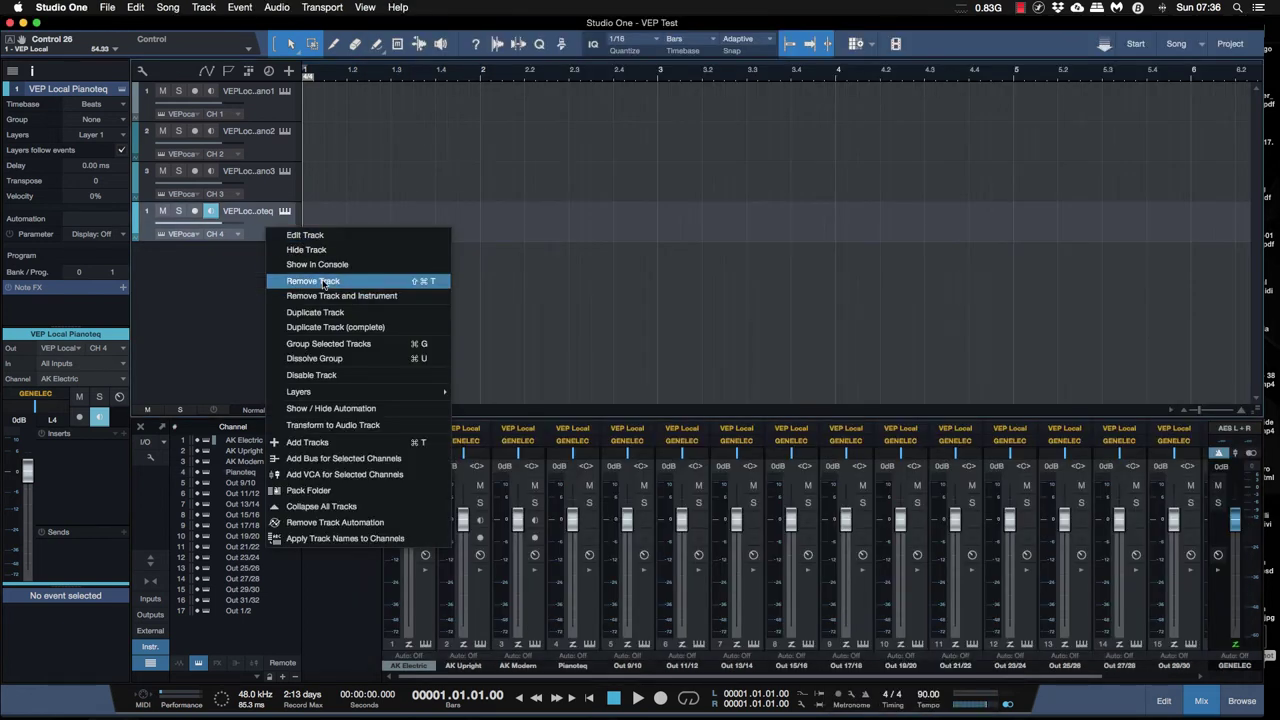
pyautogui.click(310, 442)
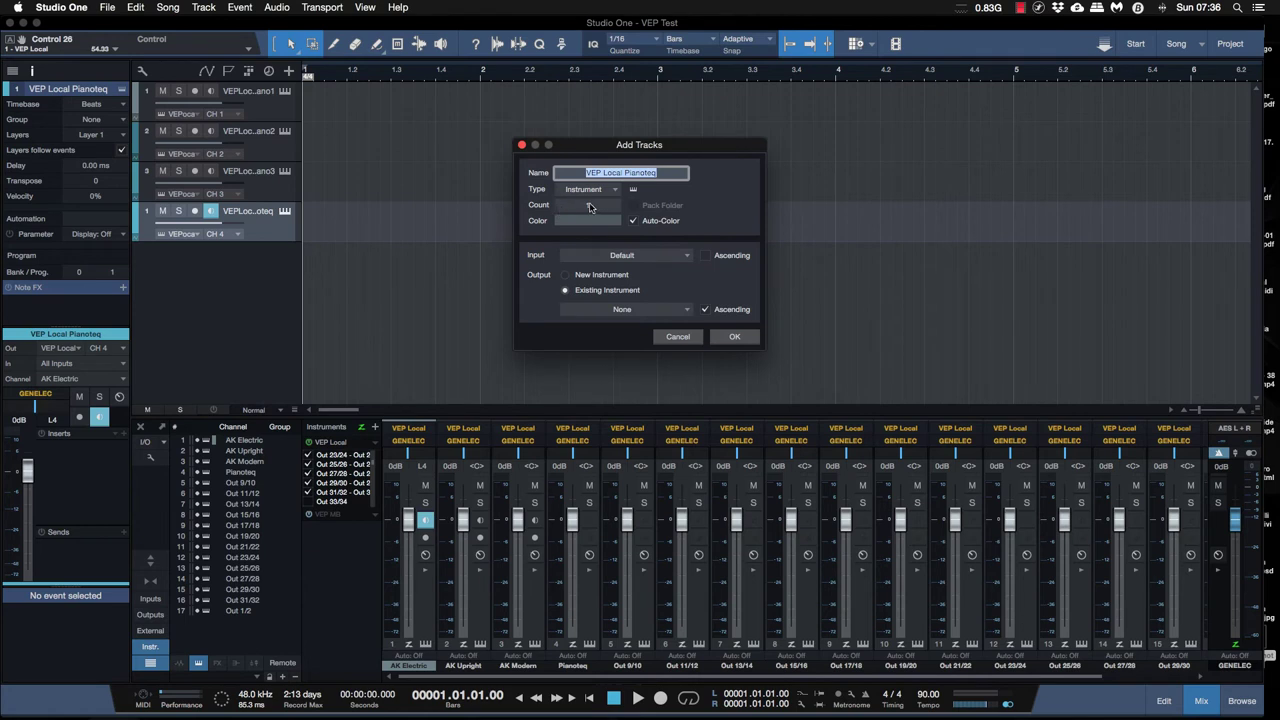
pyautogui.click(589, 205)
pyautogui.doubleClick(649, 172)
pyautogui.write('Kontakt')
pyautogui.press('Return')
# - Route the VEP Local Kontakt 1 track's output to VEP Local on MIDI channel 5
pyautogui.click(80, 348)
pyautogui.click(90, 427)
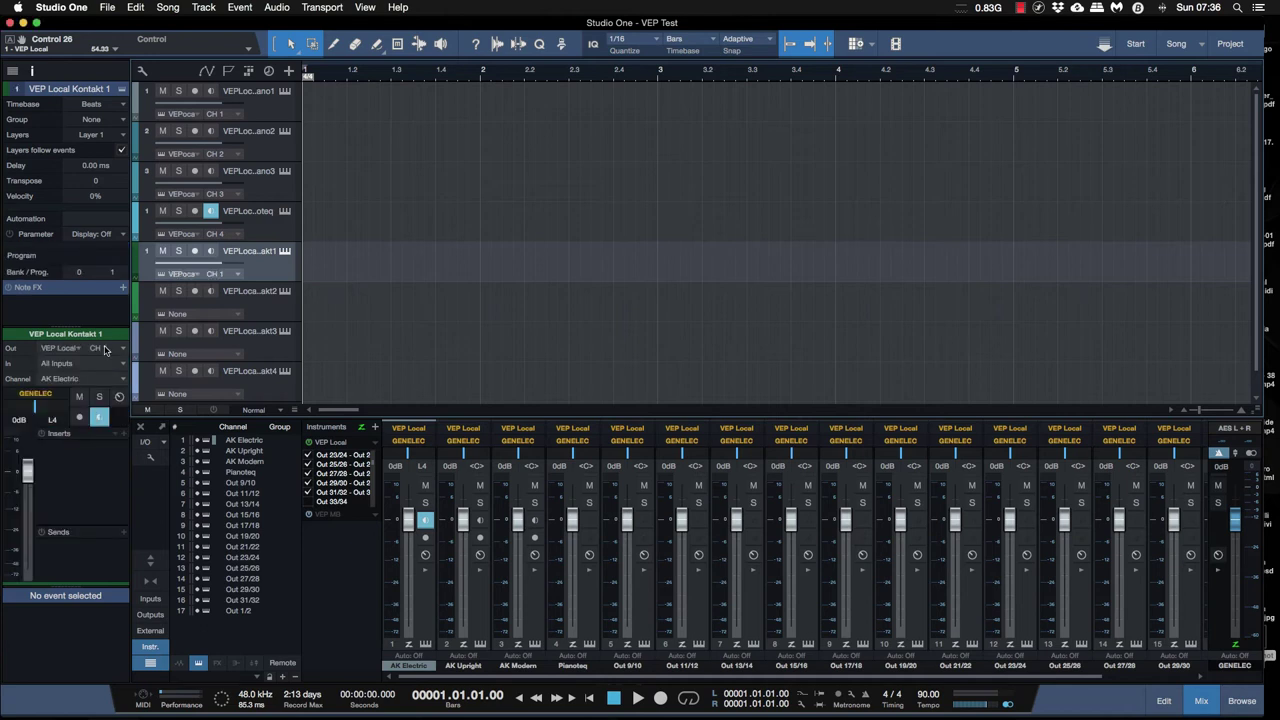
pyautogui.click(110, 348)
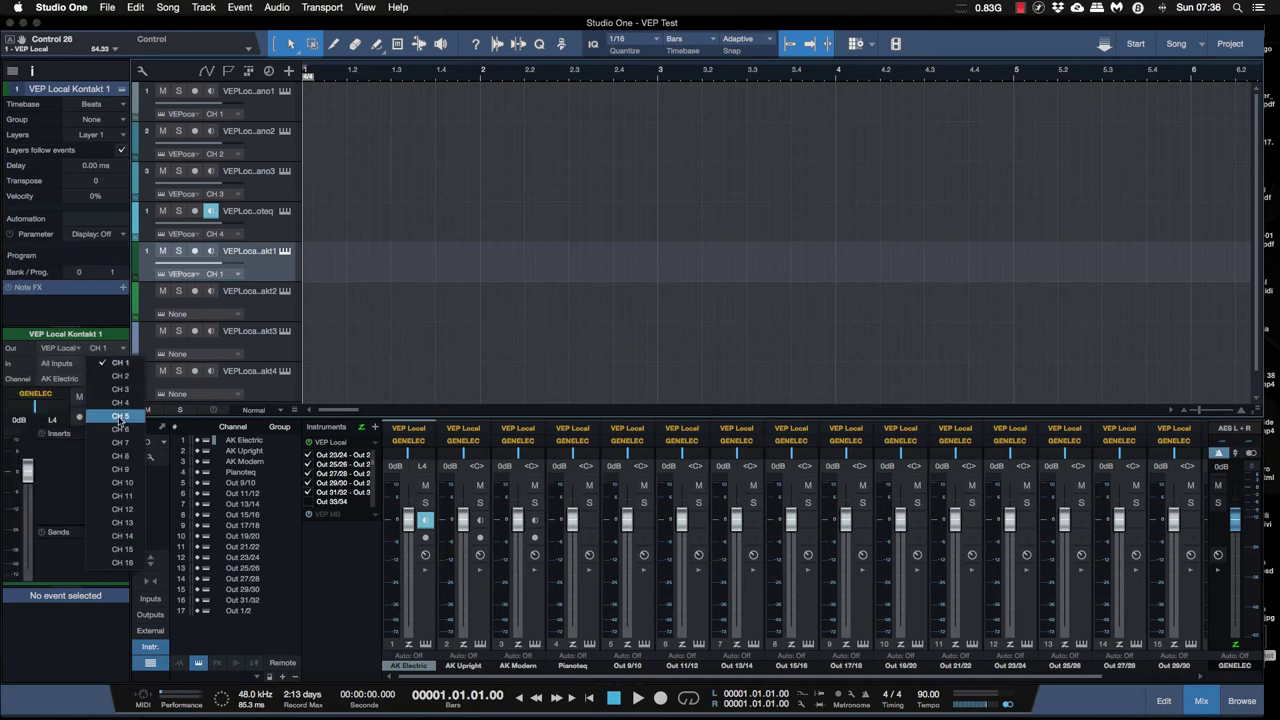
pyautogui.click(118, 416)
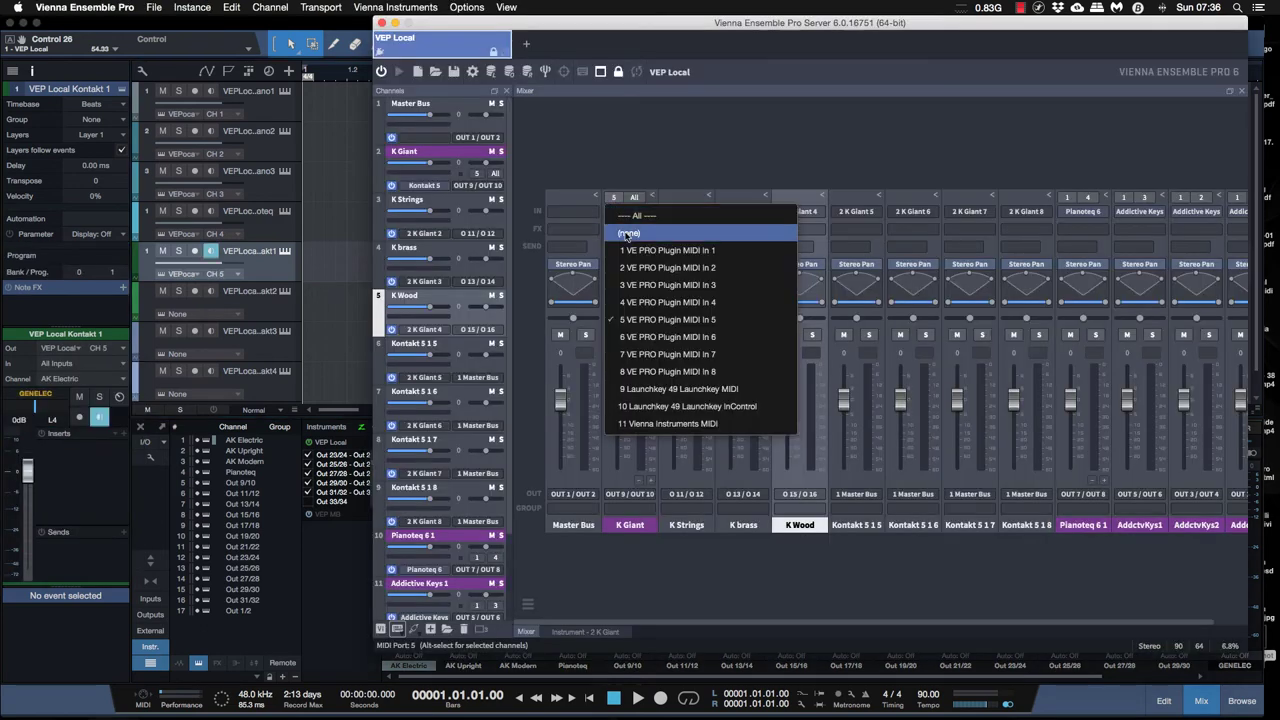
# - Set the K Giant channel's MIDI input in the Vienna Ensemble Pro server to VE PRO Plugin MIDI In 1, channel 5
pyautogui.click(660, 250)
pyautogui.click(634, 197)
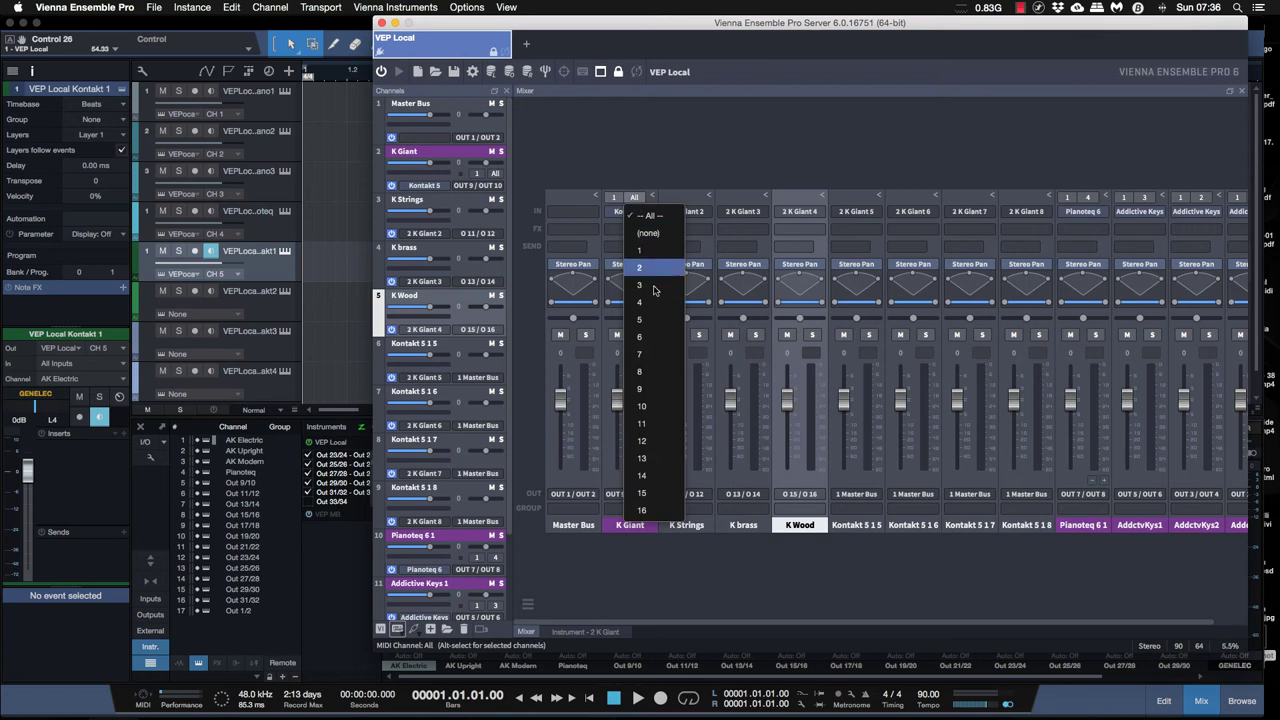
pyautogui.click(653, 320)
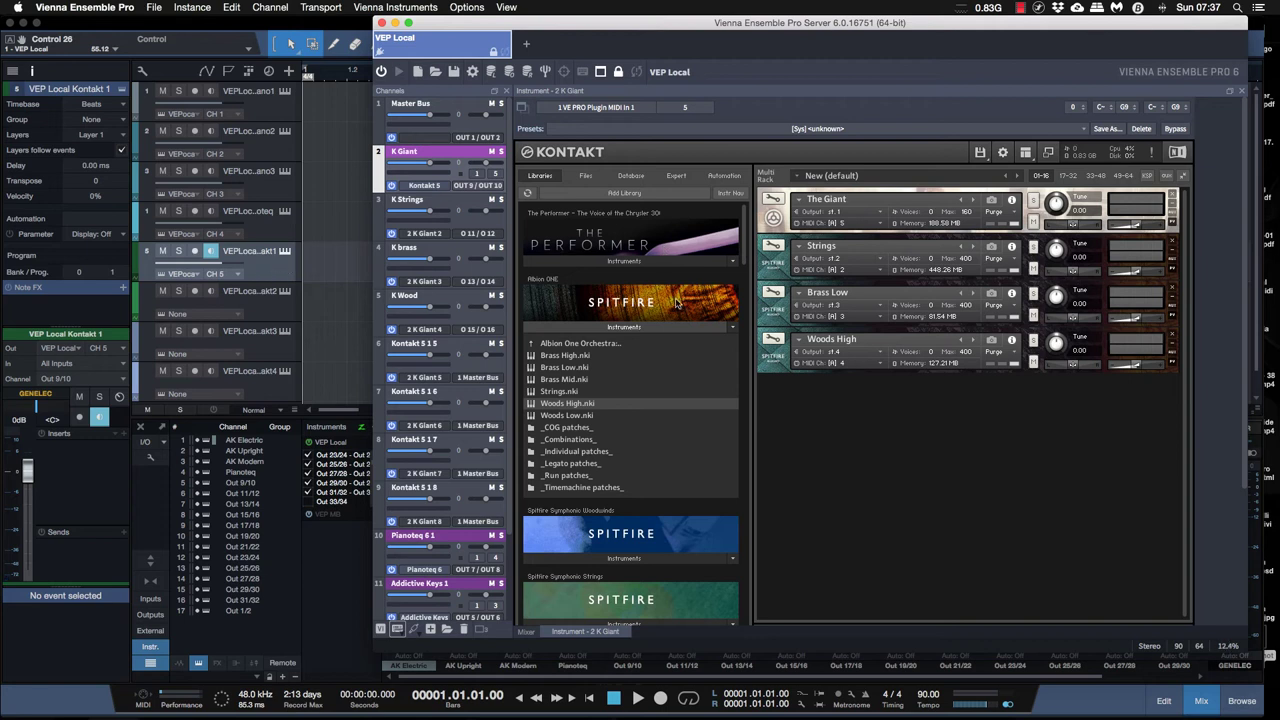
# - Assign the Kontakt patches Strings to Port A MIDI channel 6 and Brass Low to Port A MIDI channel 7
pyautogui.click(845, 270)
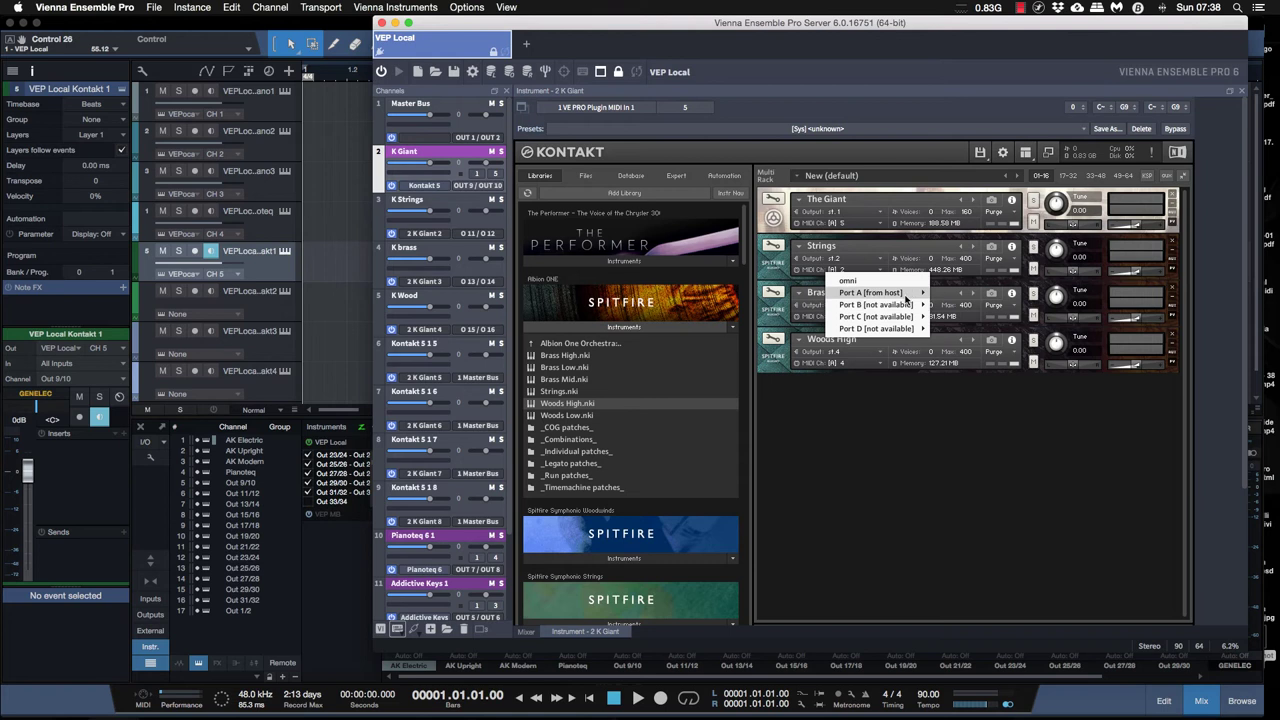
pyautogui.moveTo(906, 297)
pyautogui.click(950, 355)
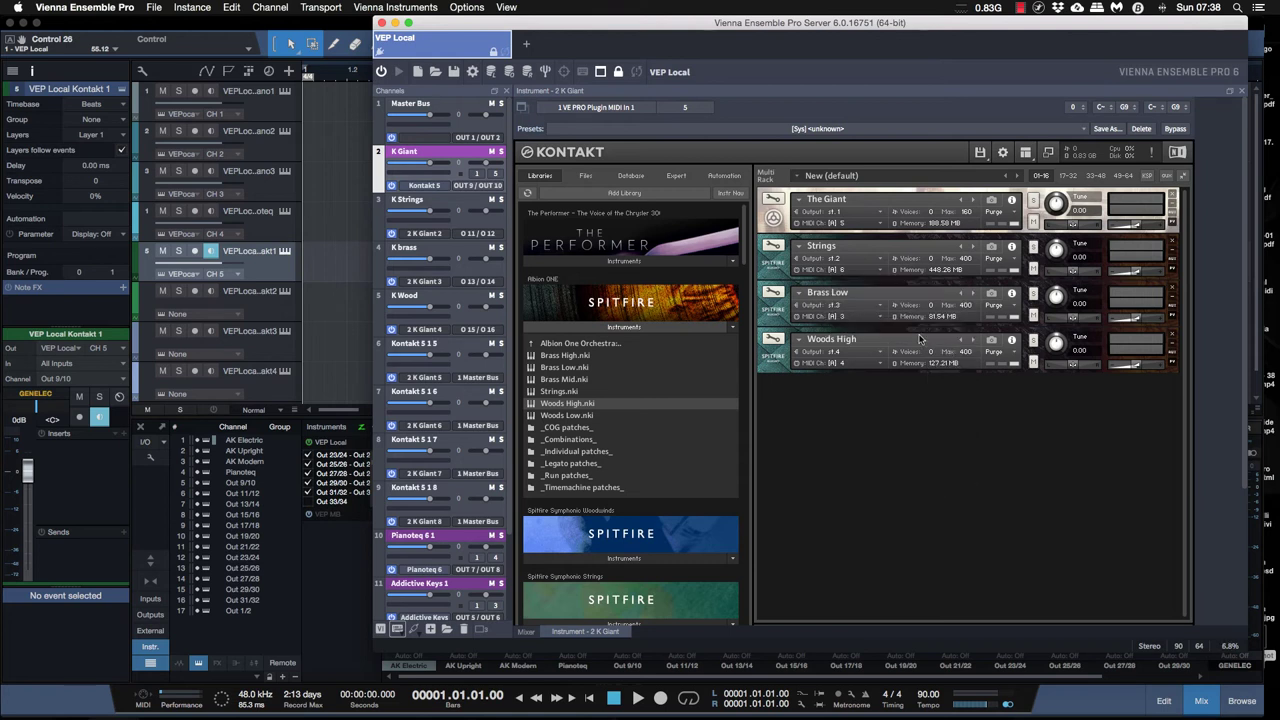
pyautogui.click(845, 318)
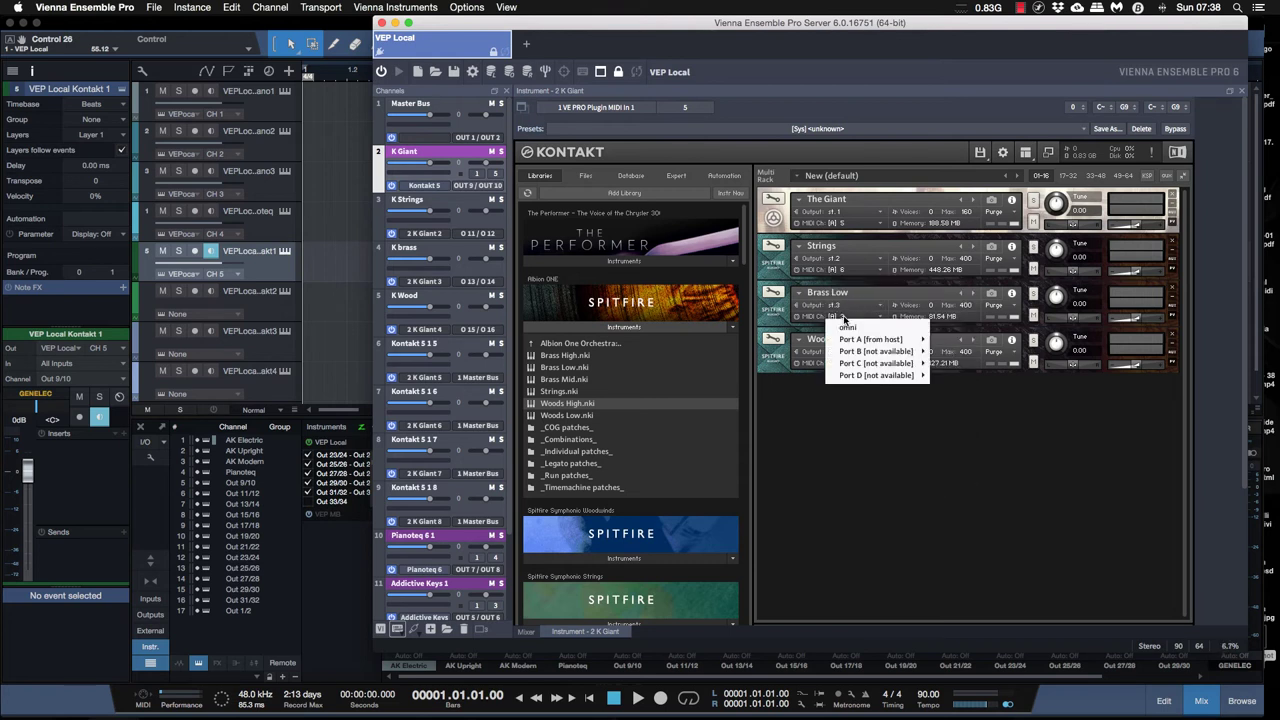
pyautogui.moveTo(888, 341)
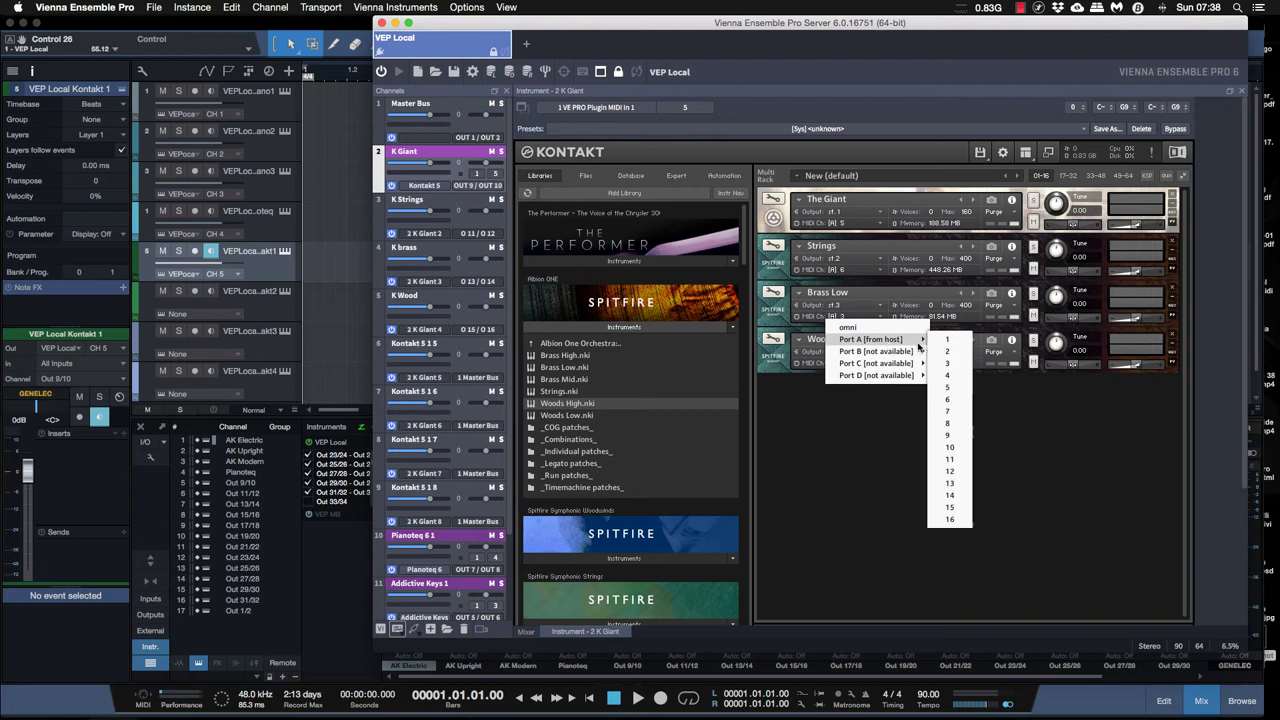
pyautogui.click(945, 406)
# - Switch to Studio One and rename mixer channels Out 9/10 through Out 15/16 as K Giant, K Strings, K Brass and K Wood
pyautogui.click(271, 264)
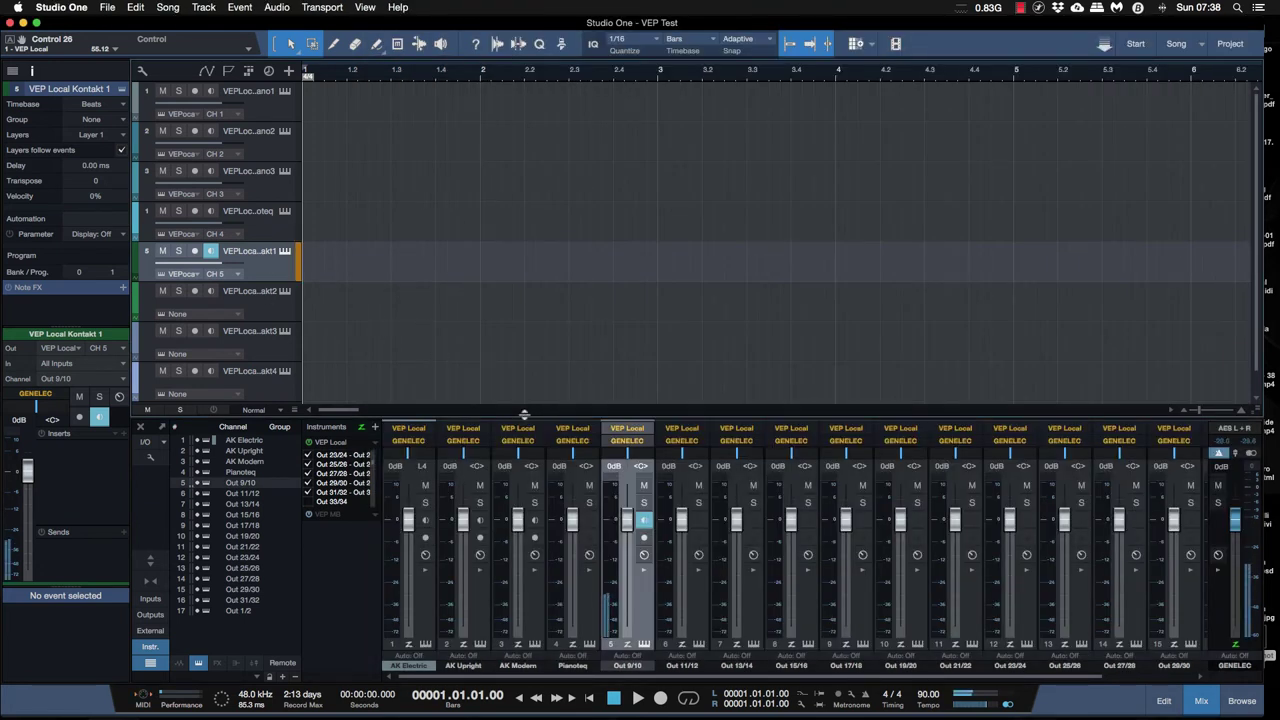
pyautogui.doubleClick(627, 667)
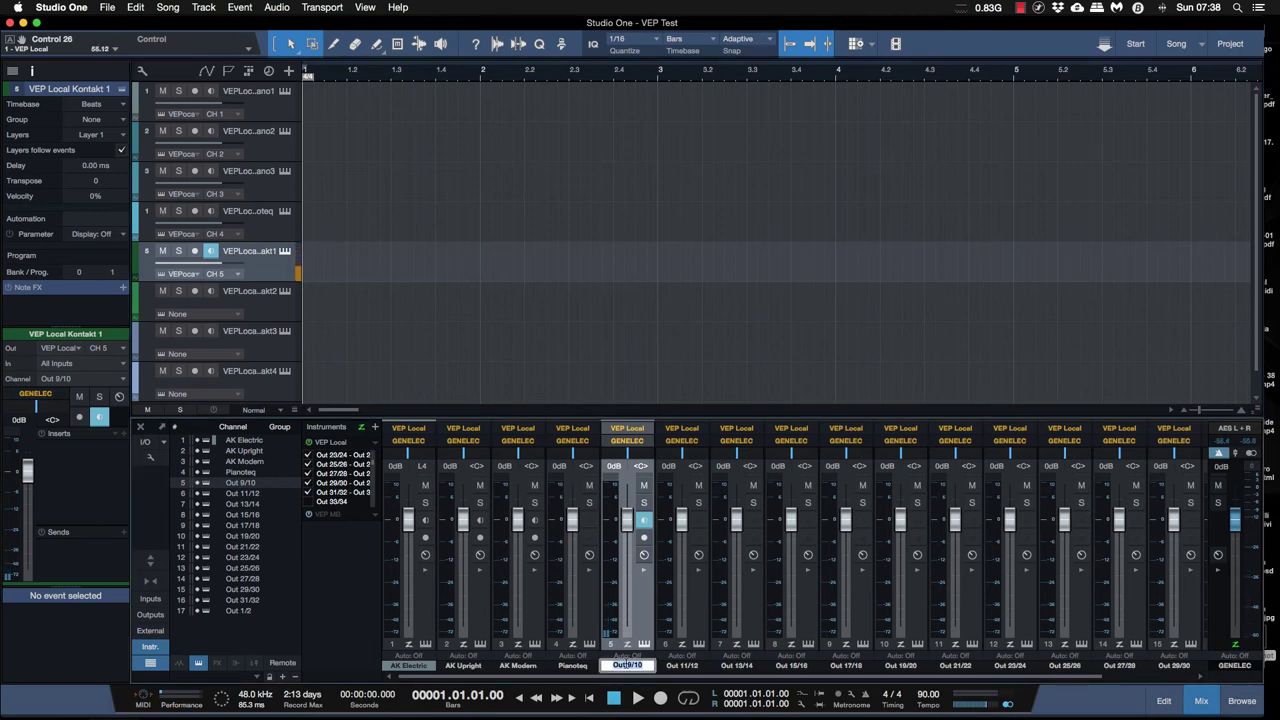
pyautogui.write('K Giant')
pyautogui.press('Tab')
pyautogui.write('K Strings')
pyautogui.press('Tab')
pyautogui.write('K')
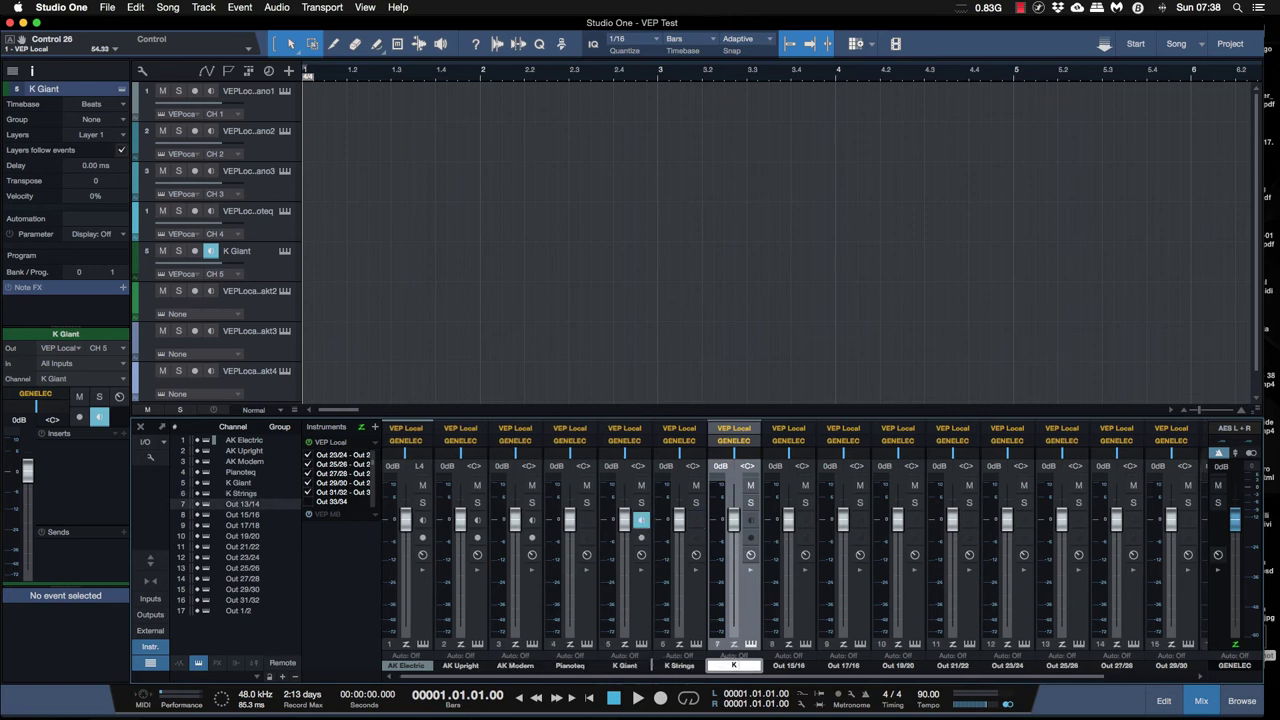
pyautogui.write(' Brass')
pyautogui.press('Tab')
pyautogui.write('K')
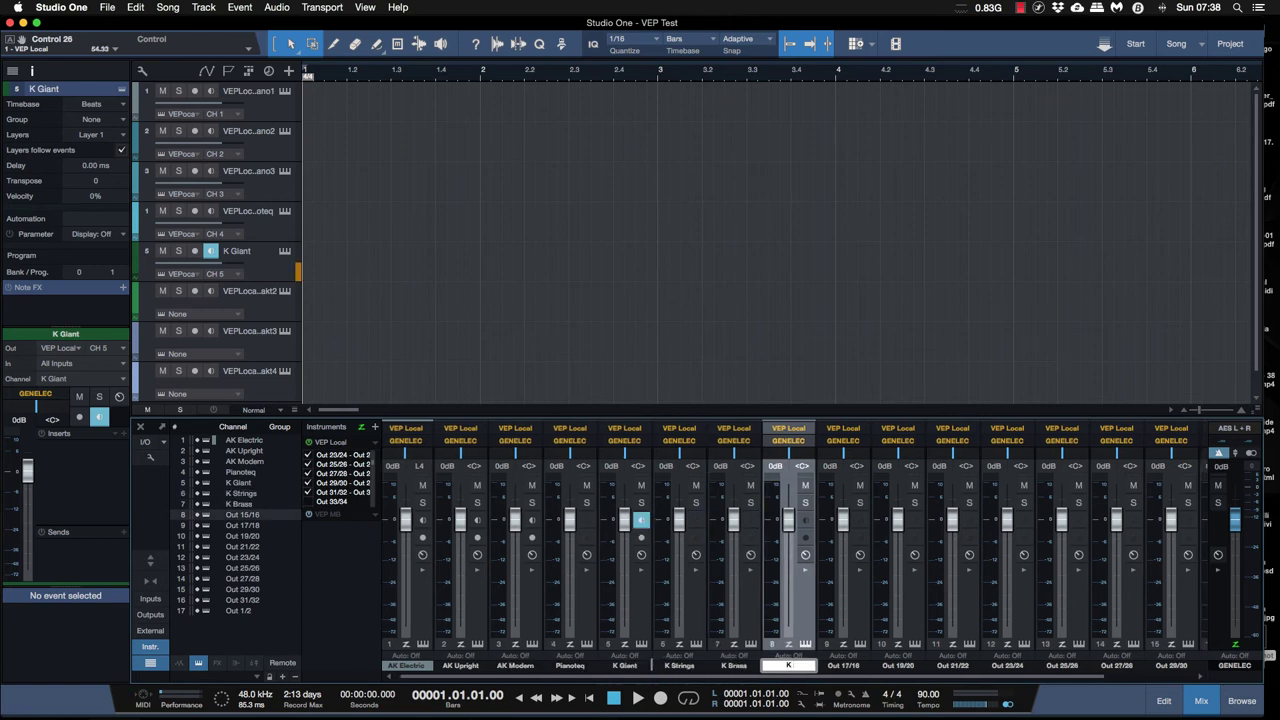
pyautogui.write('ood')
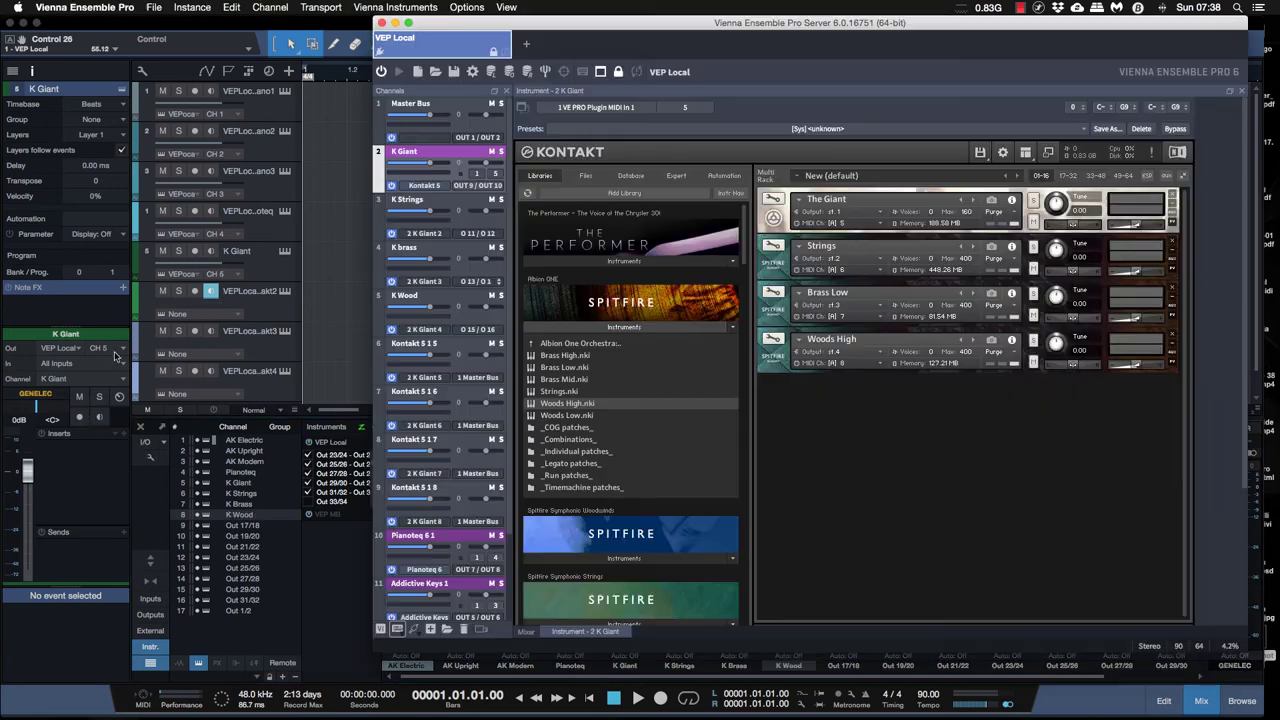
# - Route the VEP Local Kontakt 2 track's output to the VEP Local instrument
pyautogui.click(121, 349)
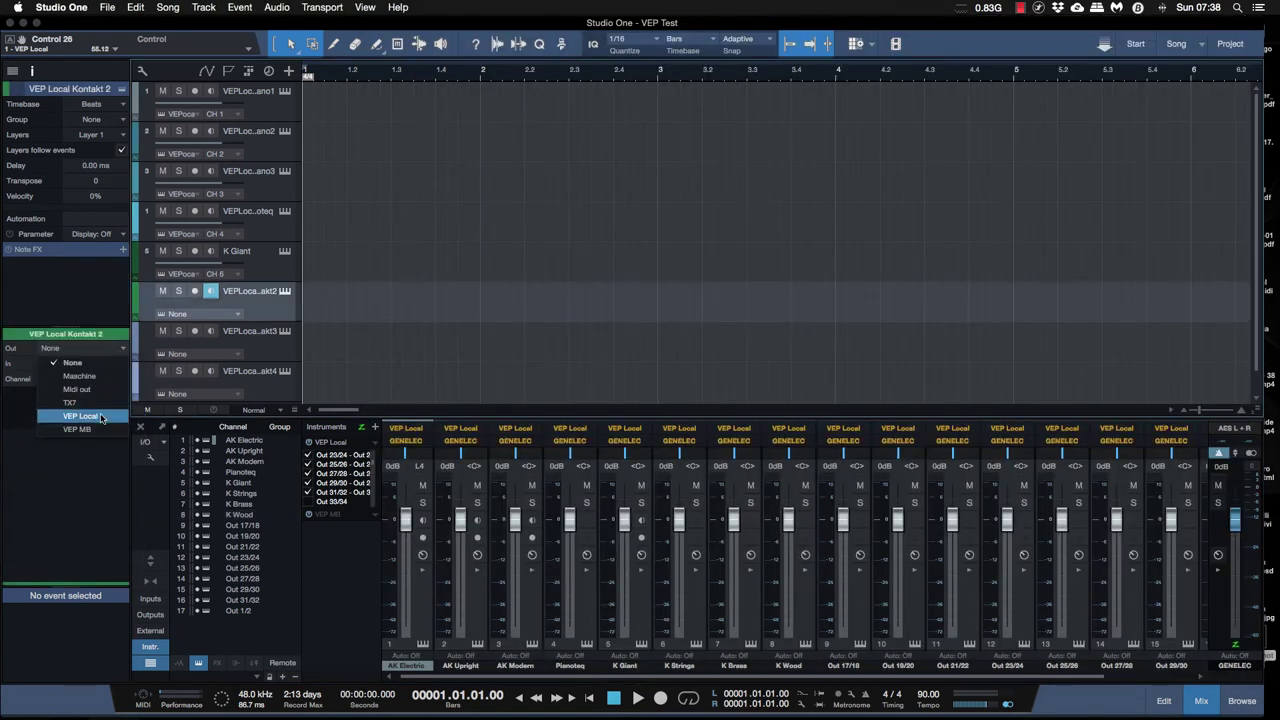
pyautogui.click(99, 417)
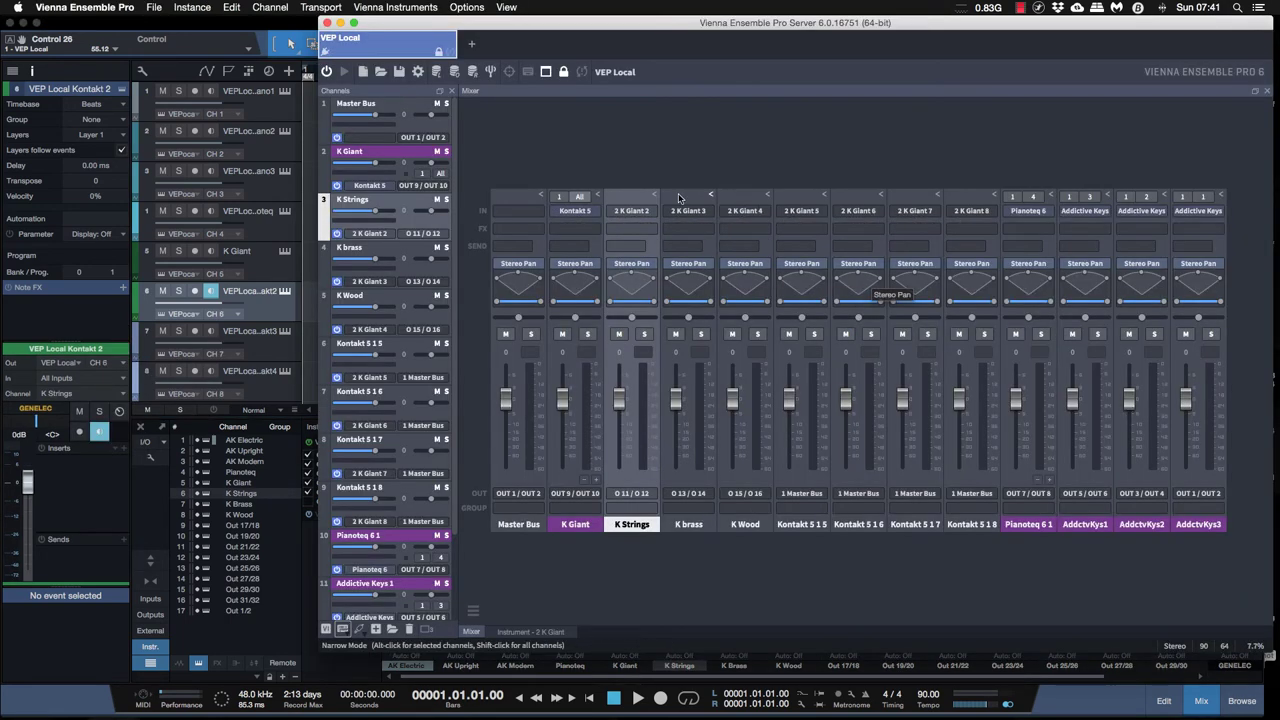
# - Review the MIDI channel and MIDI port options of the K Giant channel in the server mixer
pyautogui.click(580, 197)
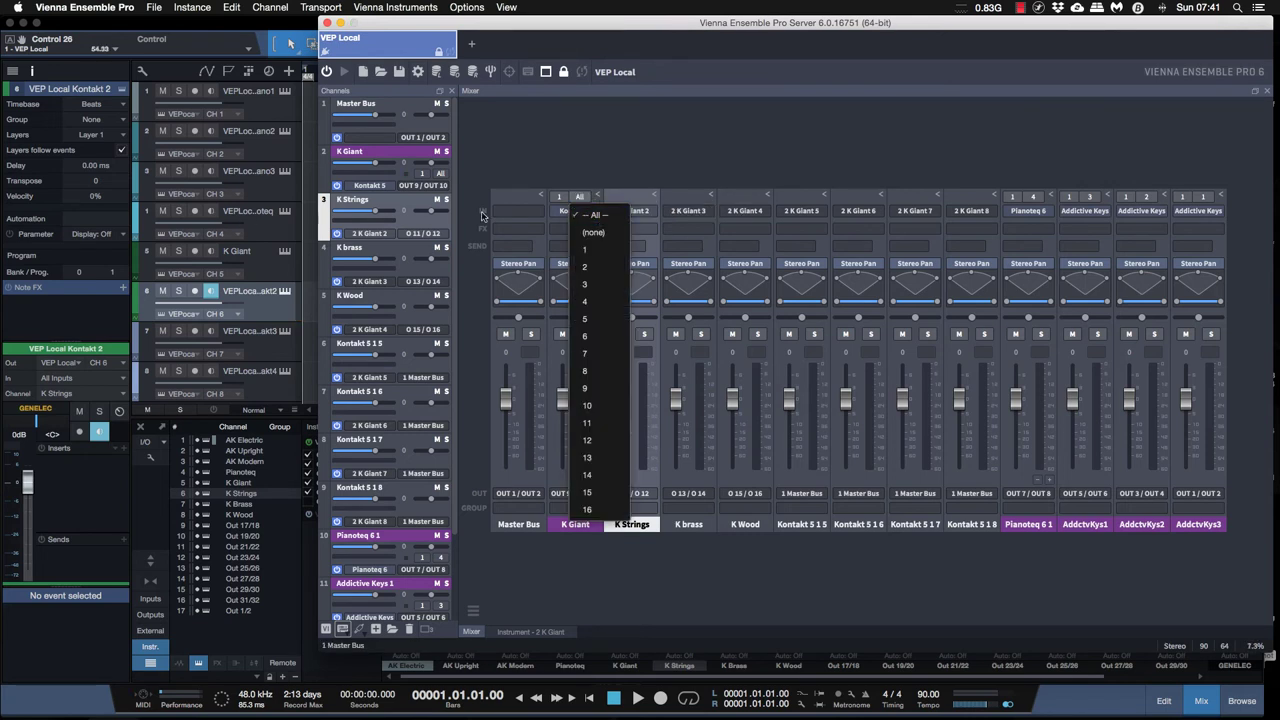
pyautogui.click(615, 177)
pyautogui.click(560, 196)
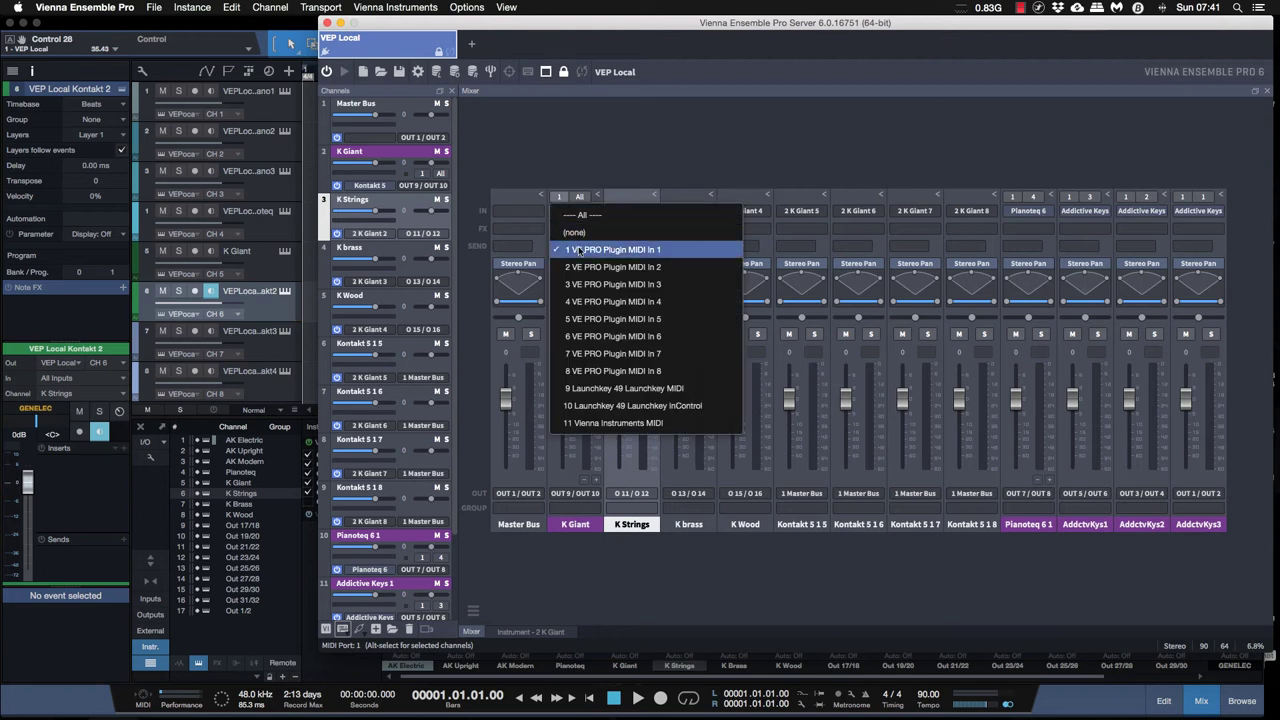
pyautogui.click(551, 157)
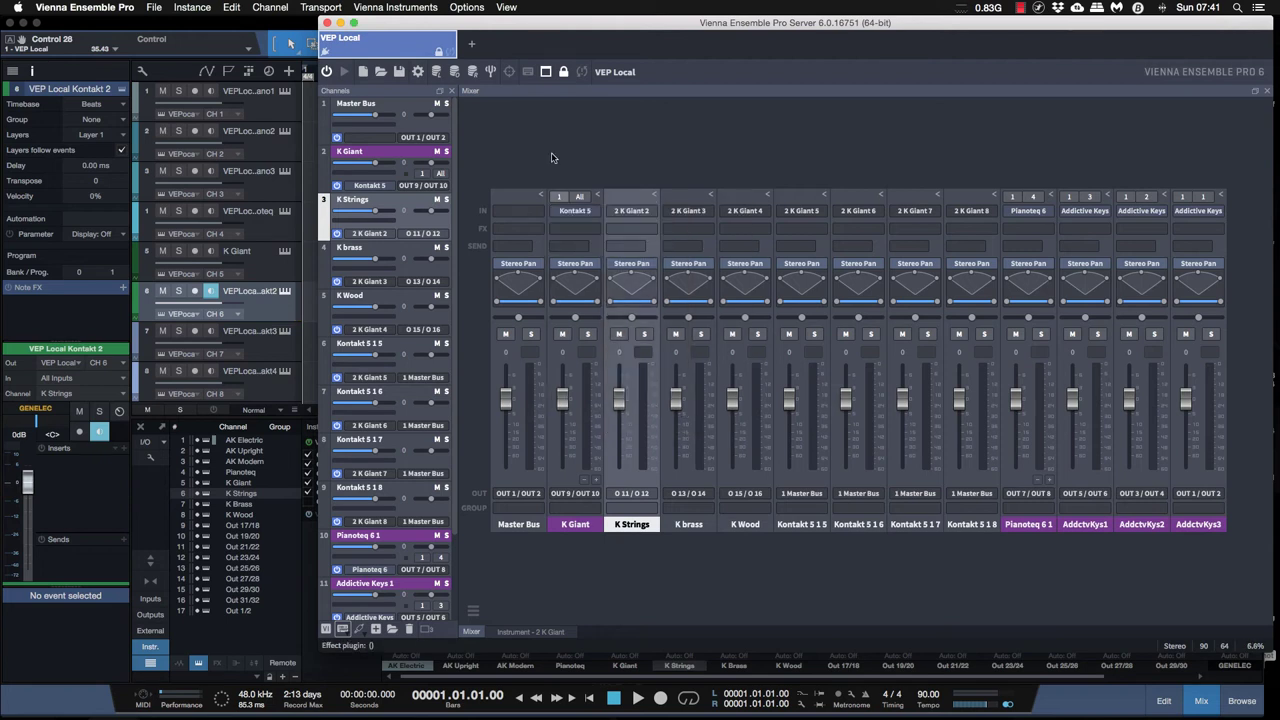
# - Return to Studio One and audition the VEP Local Kontakt 2, 3 and 4 tracks using input monitoring
pyautogui.click(262, 305)
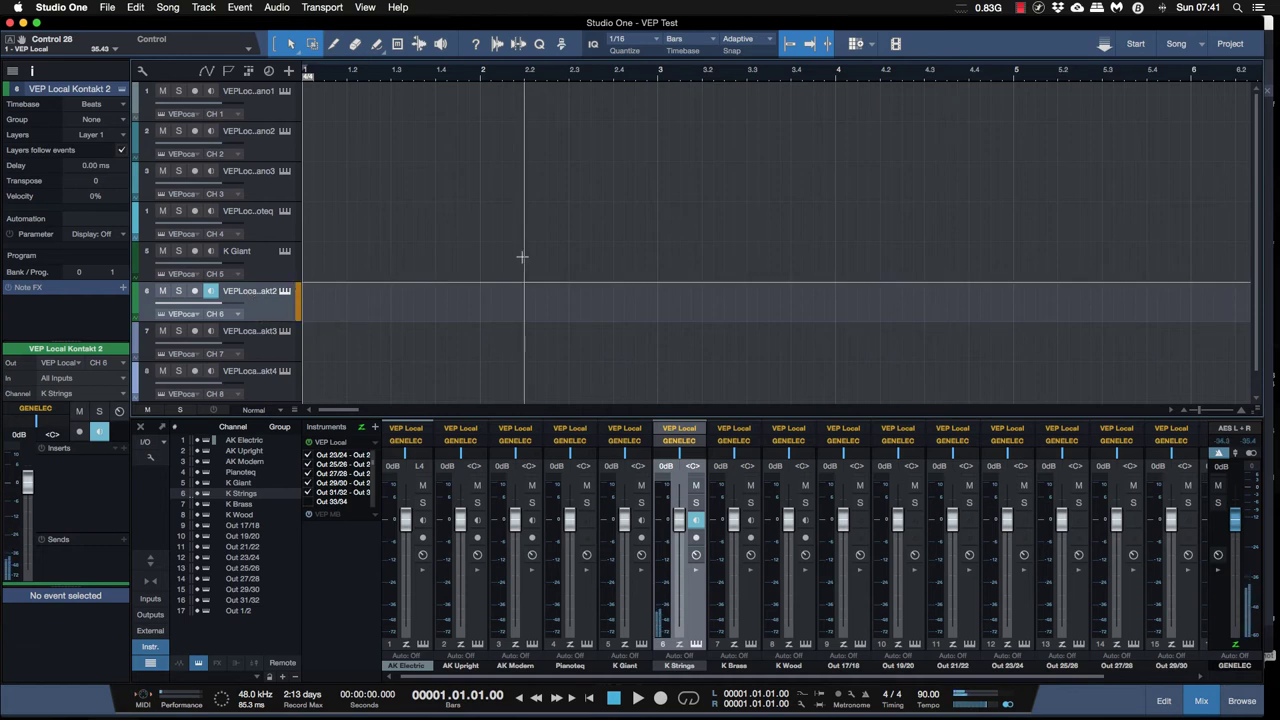
pyautogui.click(174, 350)
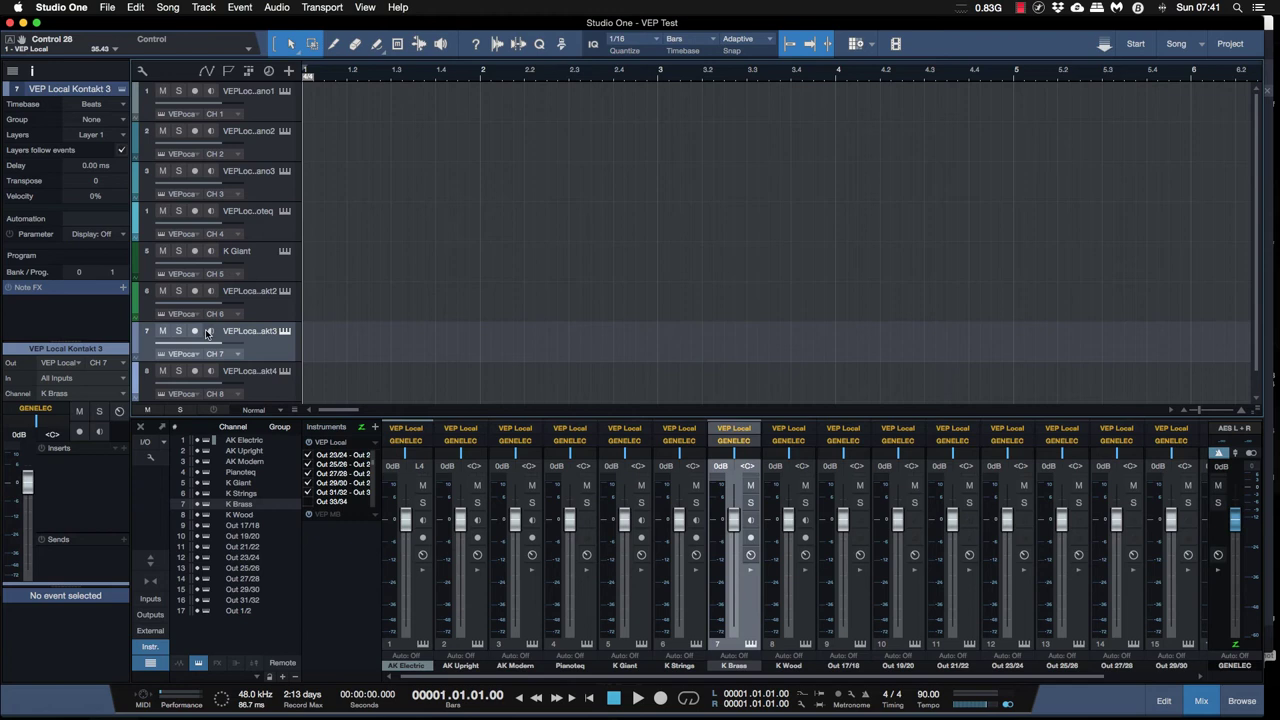
pyautogui.click(210, 331)
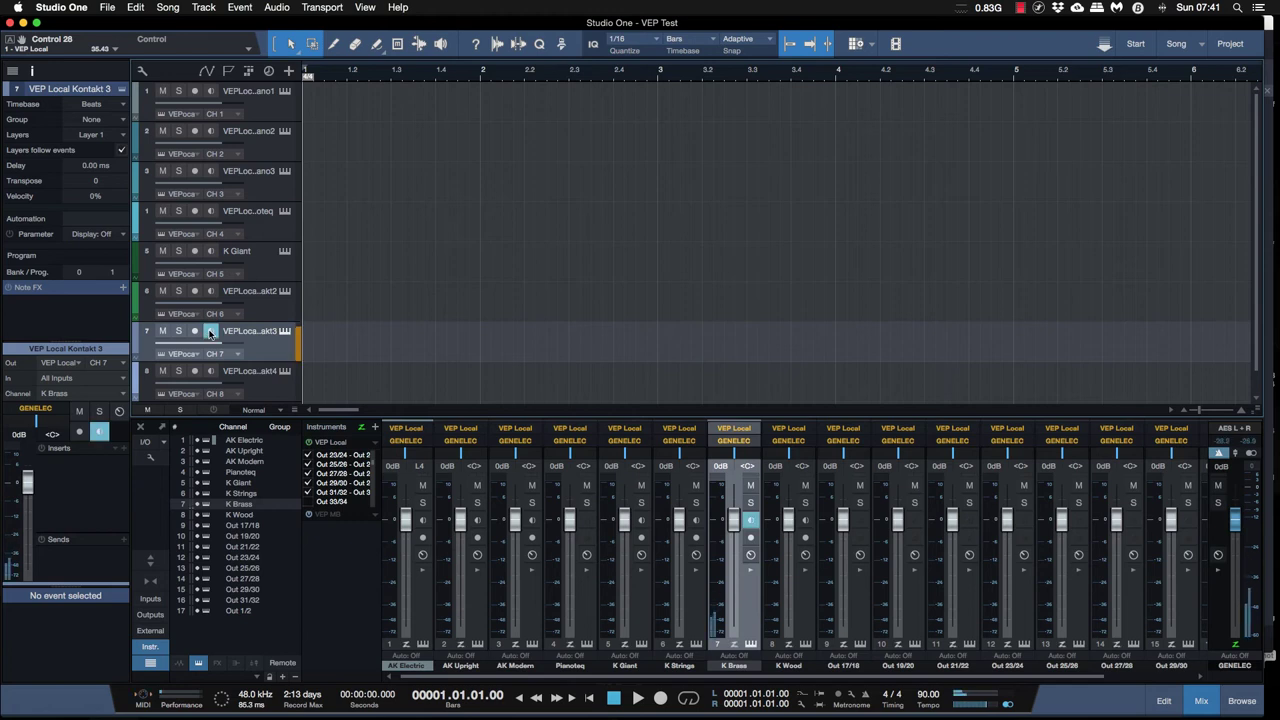
pyautogui.click(211, 331)
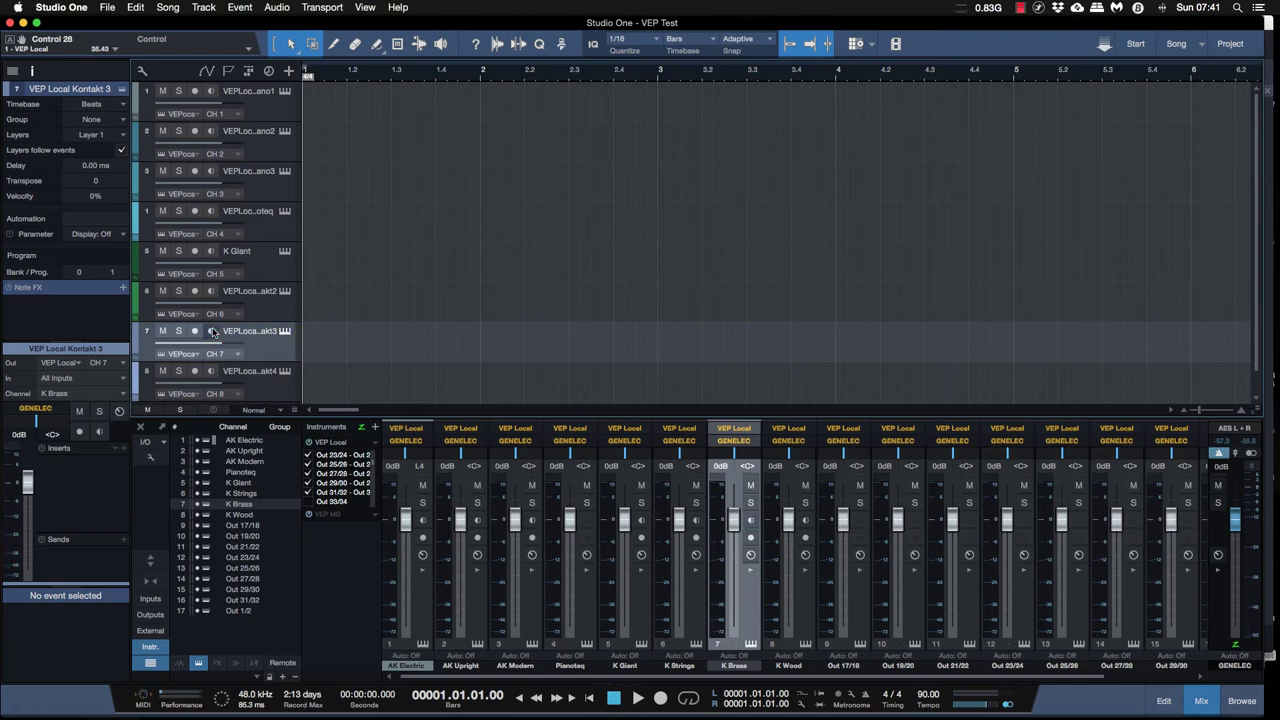
pyautogui.click(210, 371)
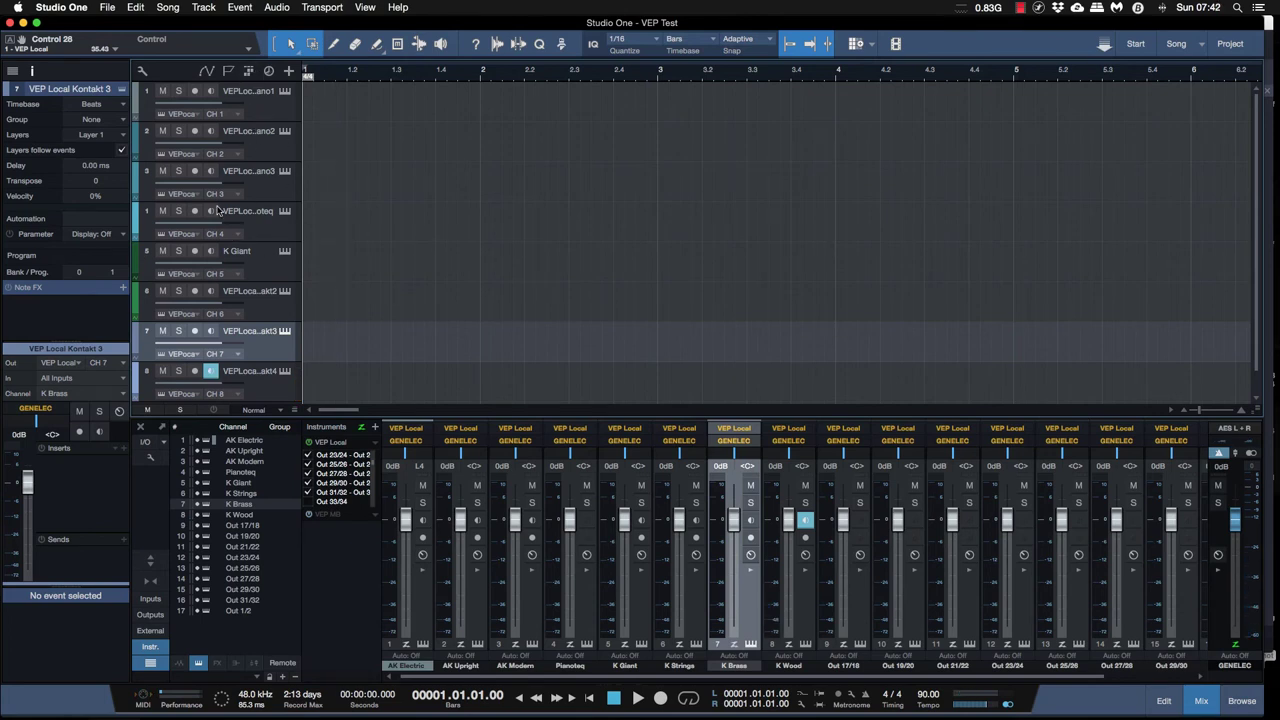
# - Rename the first four instrument tracks AK Electric, Ak Upright, AK Modern and Pianoteq
pyautogui.click(263, 101)
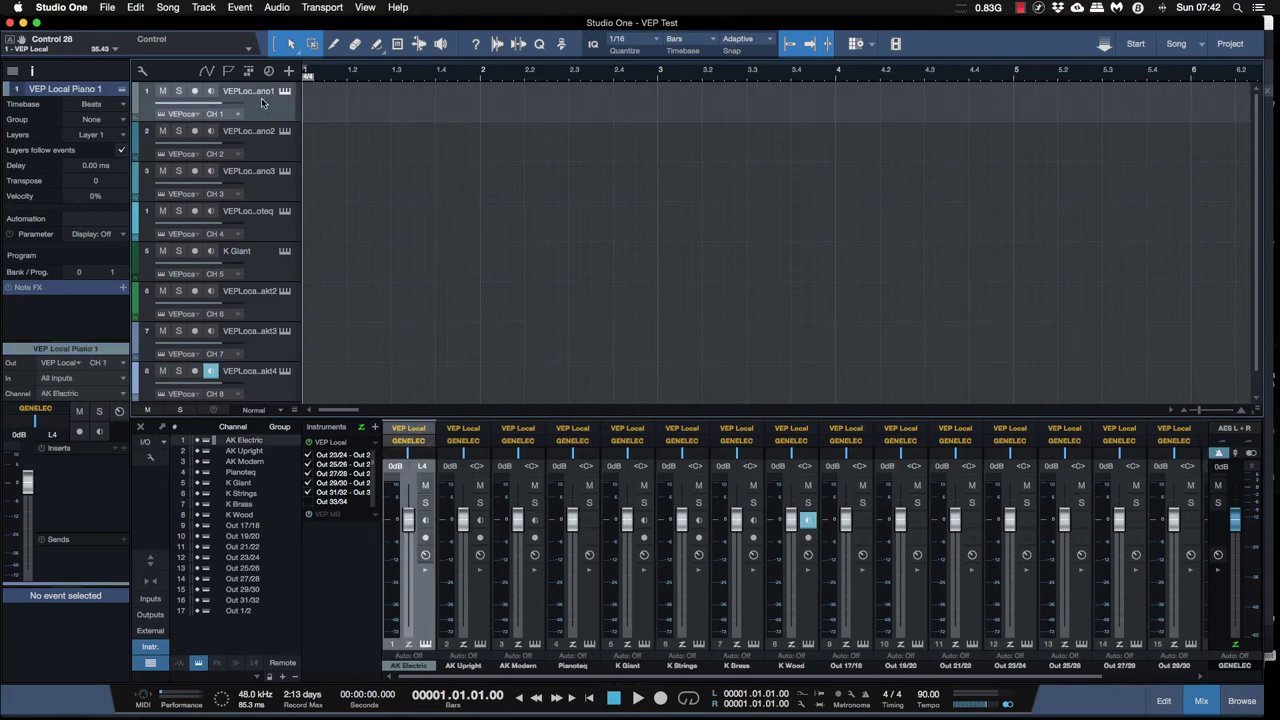
pyautogui.doubleClick(255, 93)
pyautogui.write('AK Ele')
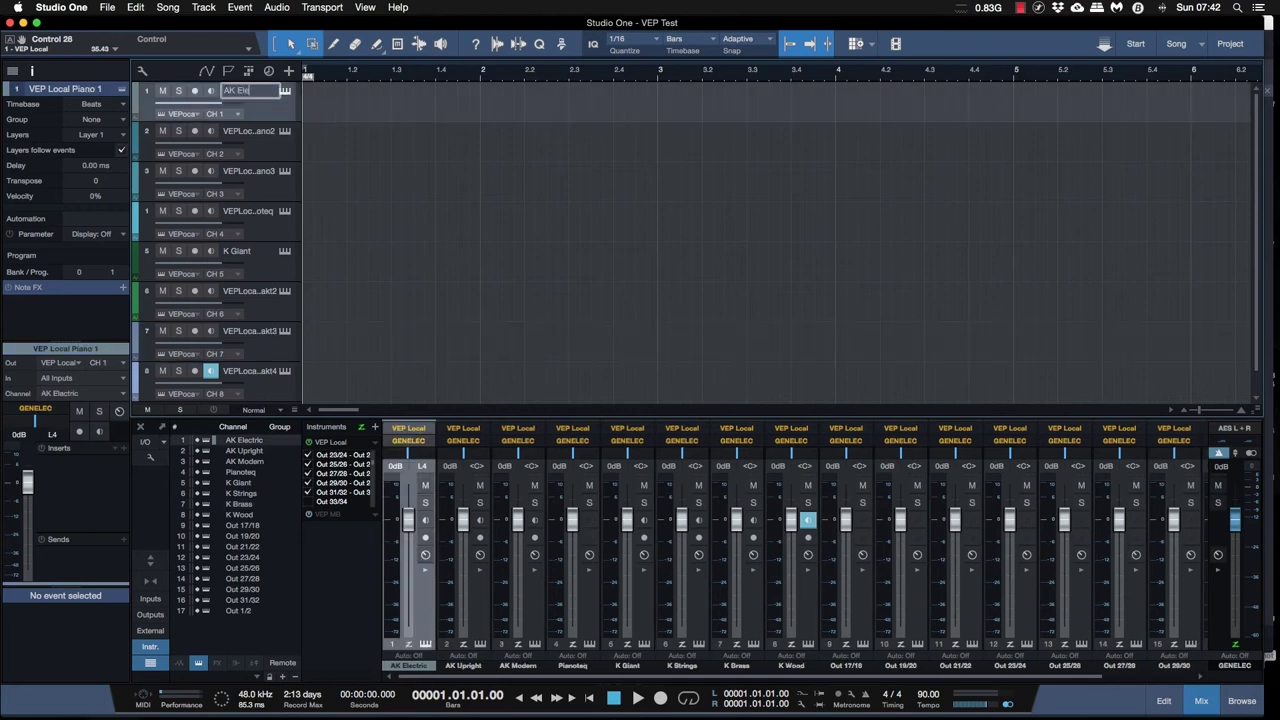
pyautogui.write('ctric')
pyautogui.press('Tab')
pyautogui.write('Ak Upright')
pyautogui.press('Tab')
pyautogui.write('A')
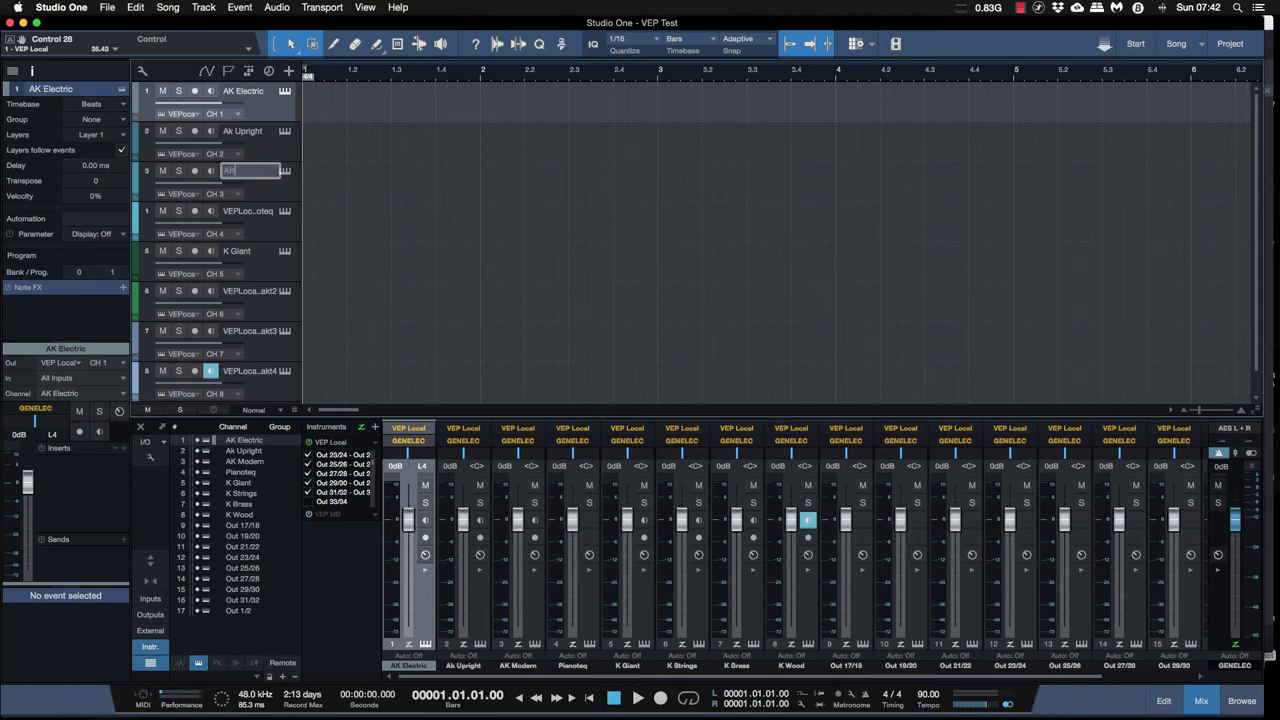
pyautogui.write('K Modern')
pyautogui.press('Tab')
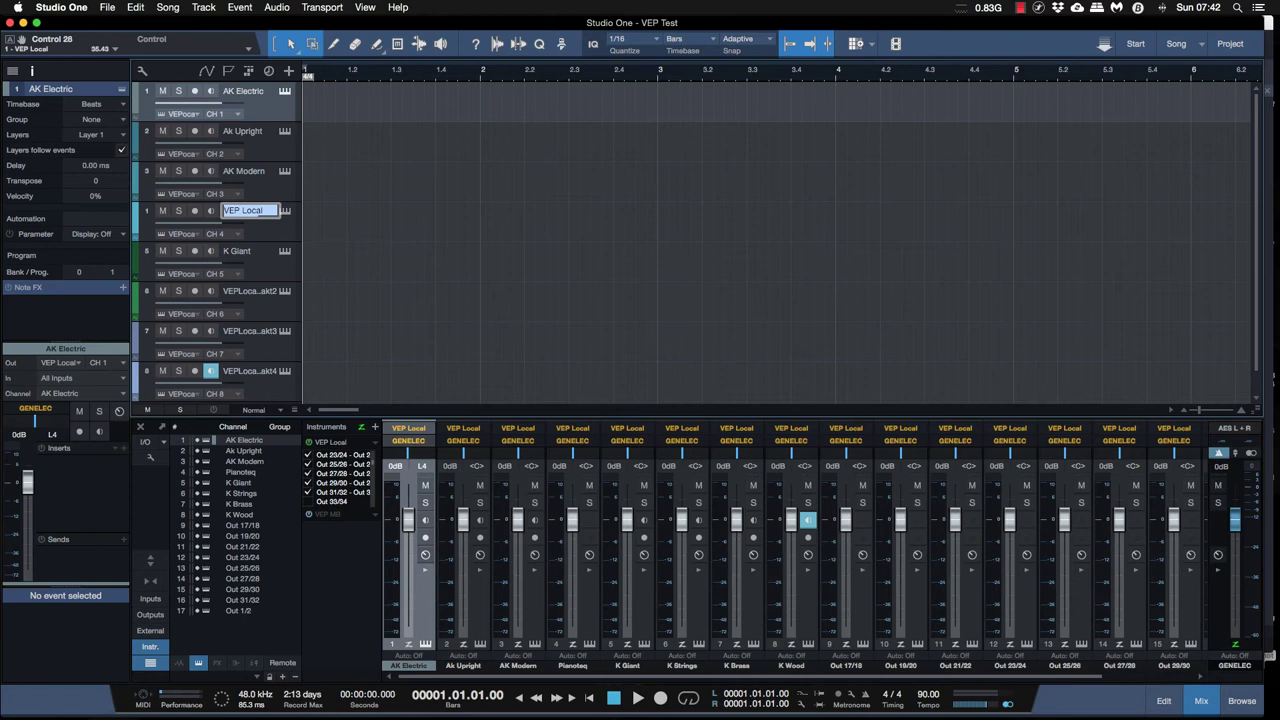
pyautogui.write('Pianoteq')
pyautogui.press('Tab')
# - Rename the VEP Local Kontakt 2, 3 and 4 tracks K Strings, K brass and K Wood
pyautogui.press('Tab')
pyautogui.write('K Strings')
pyautogui.press('Tab')
pyautogui.write('K brass')
pyautogui.press('Tab')
pyautogui.write('K')
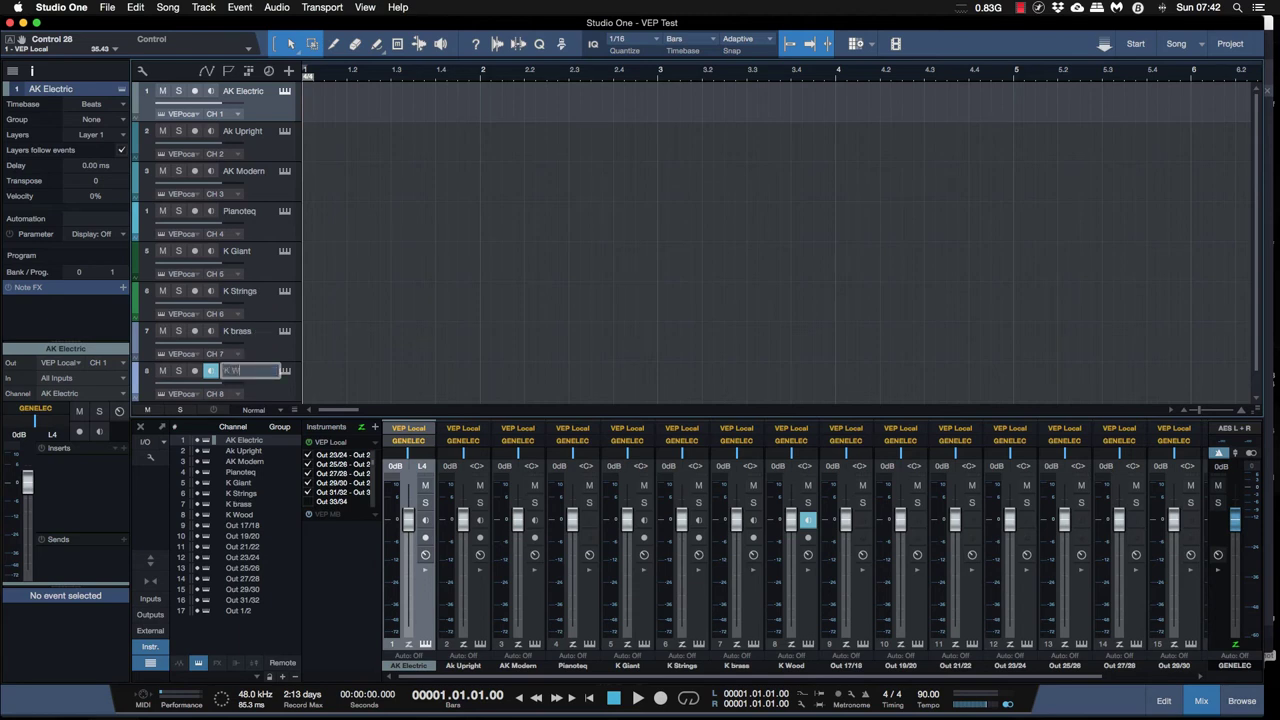
pyautogui.write(' Wood')
pyautogui.press('Return')
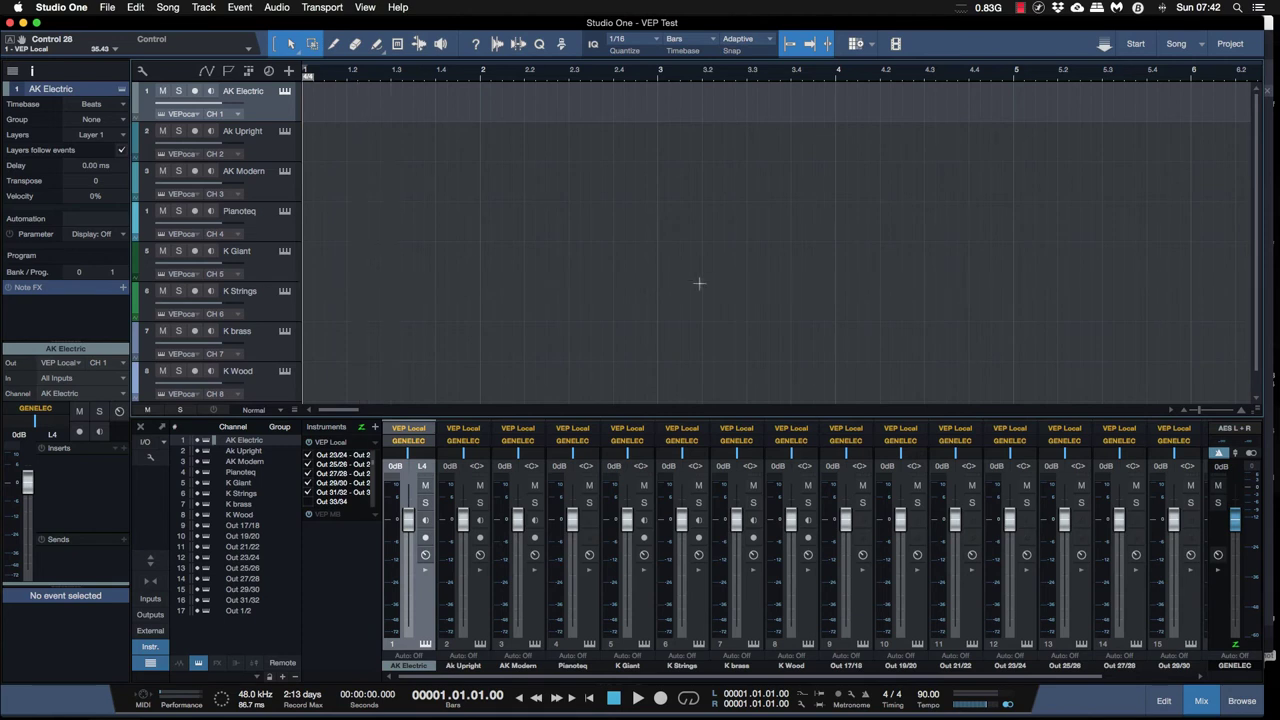
# - Look over the VEP Local server mixer, and enable Out 3/4 through Out 11/12 of the VEP MB instrument in Studio One
pyautogui.press('super+Tab')
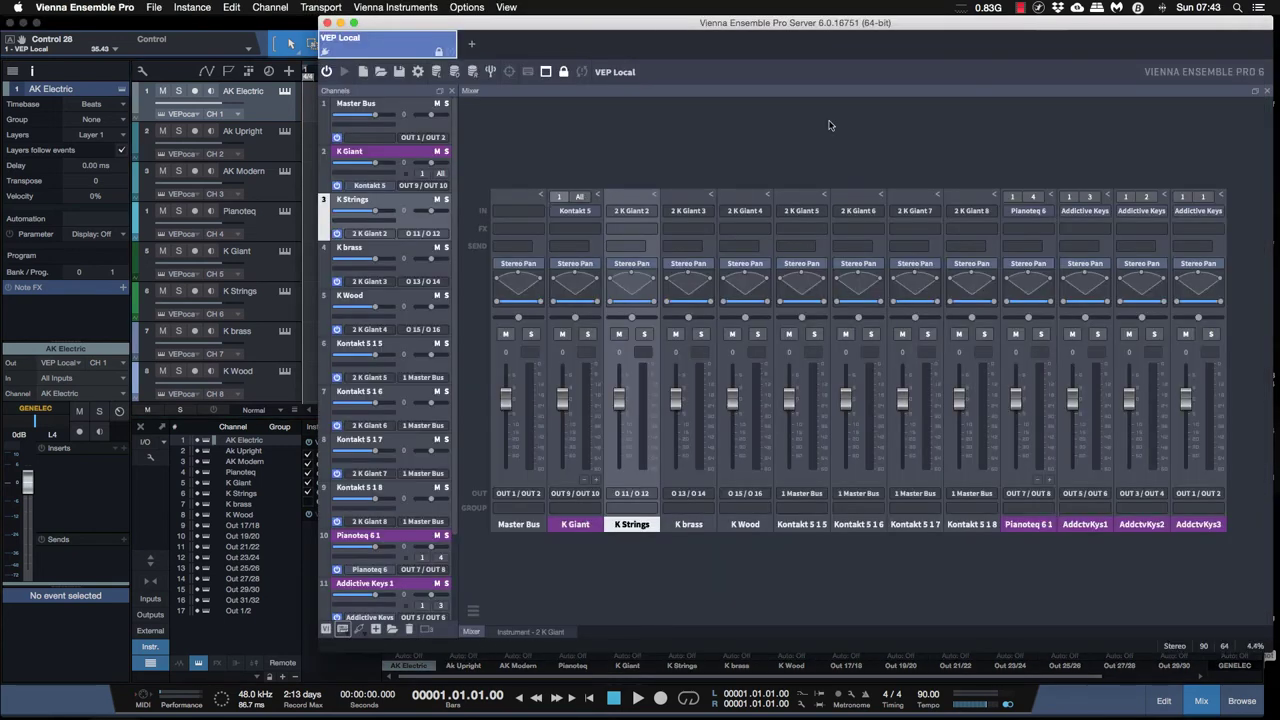
pyautogui.moveTo(815, 22); pyautogui.dragTo(818, 22)
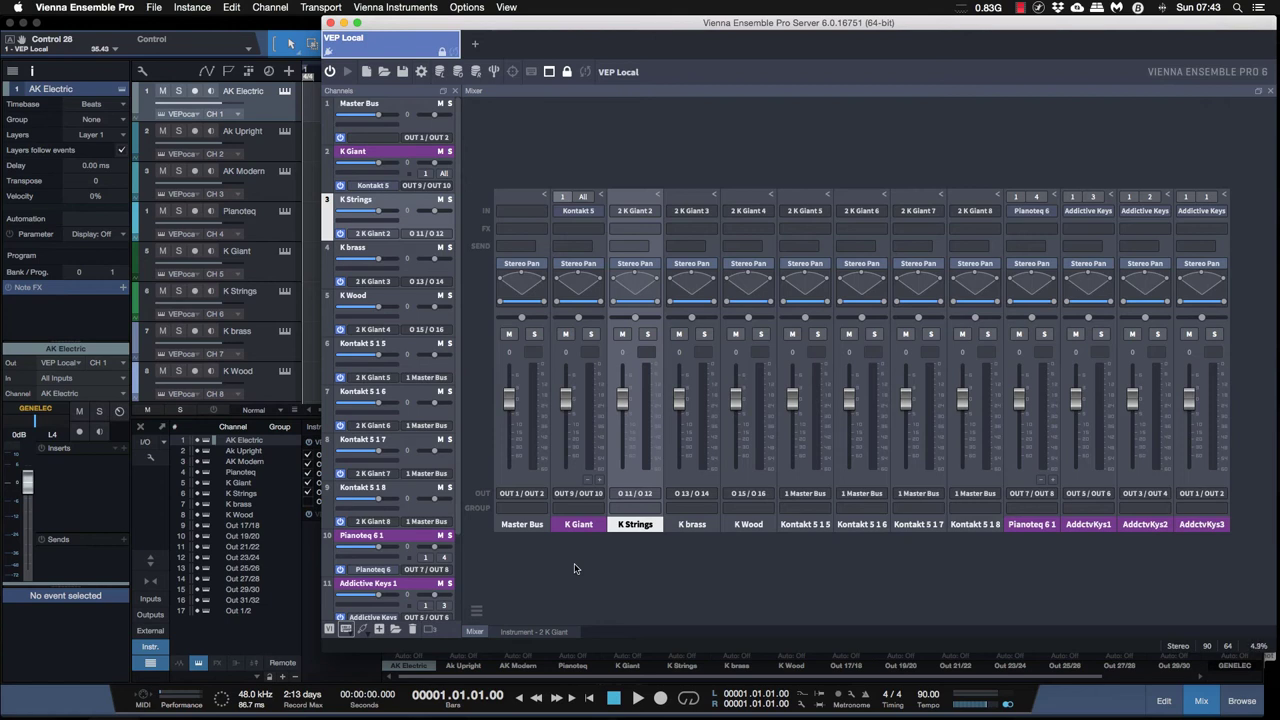
pyautogui.click(312, 544)
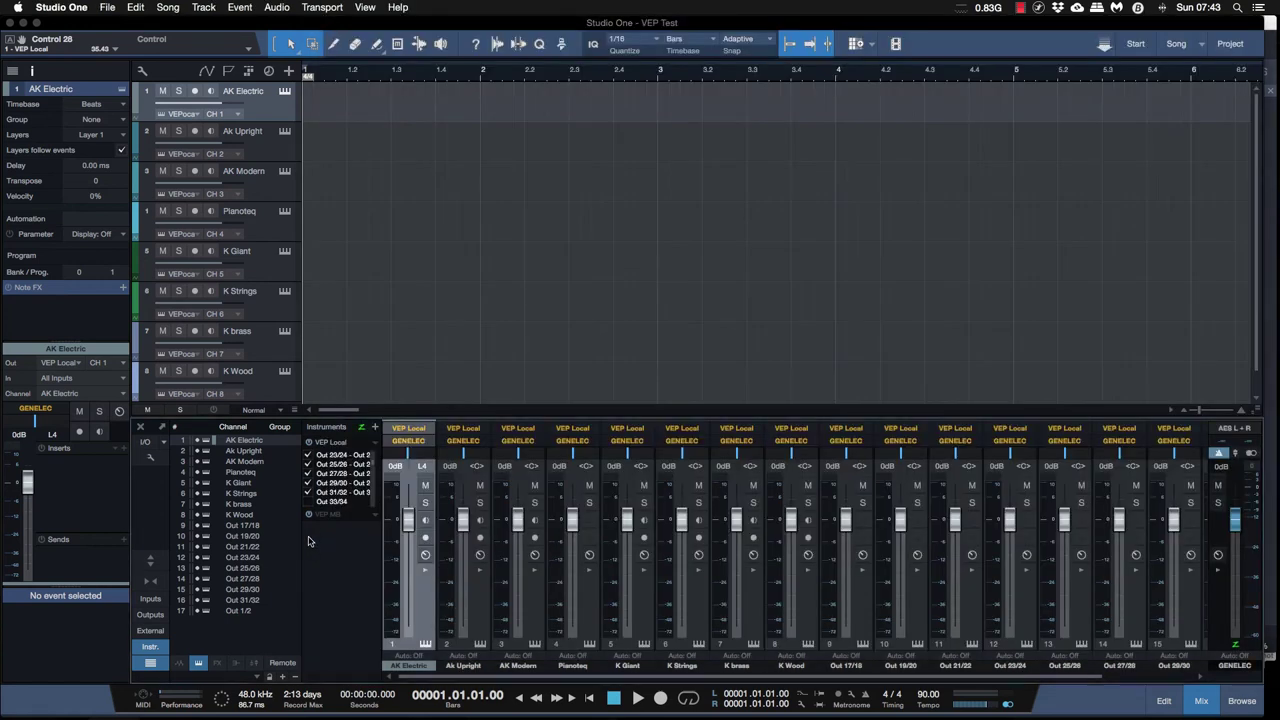
pyautogui.click(309, 537)
pyautogui.click(309, 546)
pyautogui.click(309, 556)
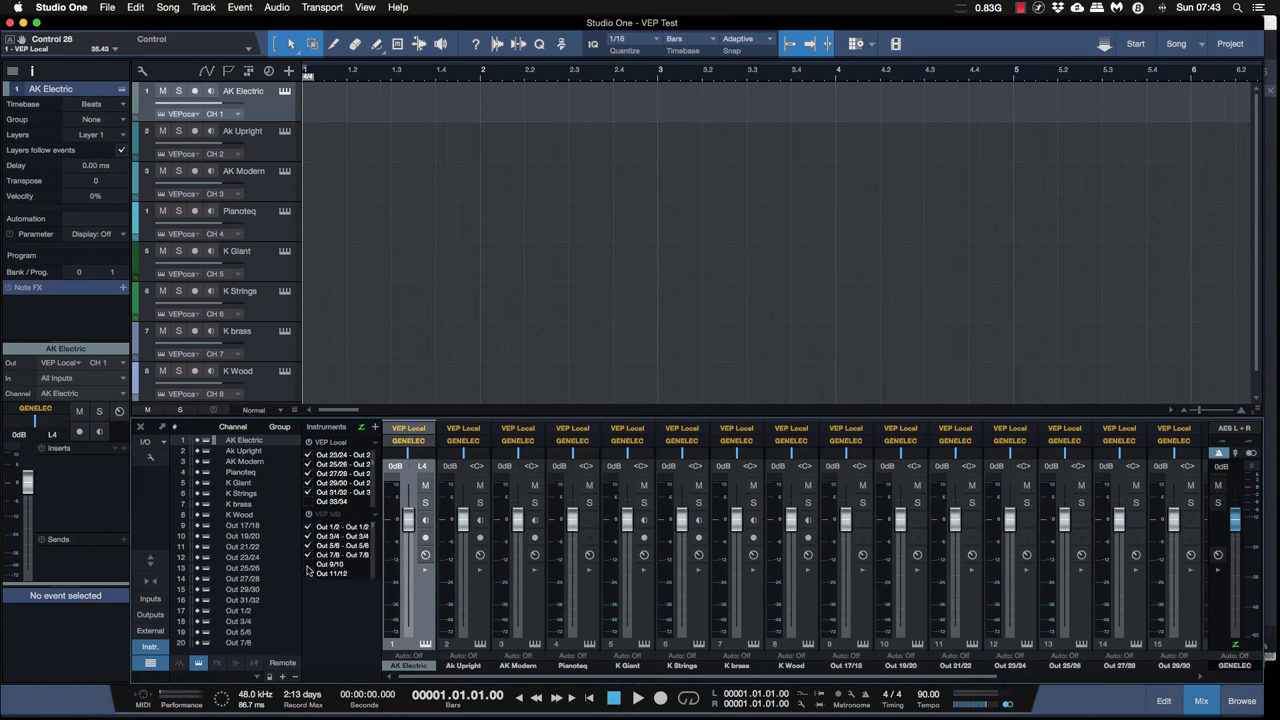
pyautogui.click(309, 565)
pyautogui.click(309, 574)
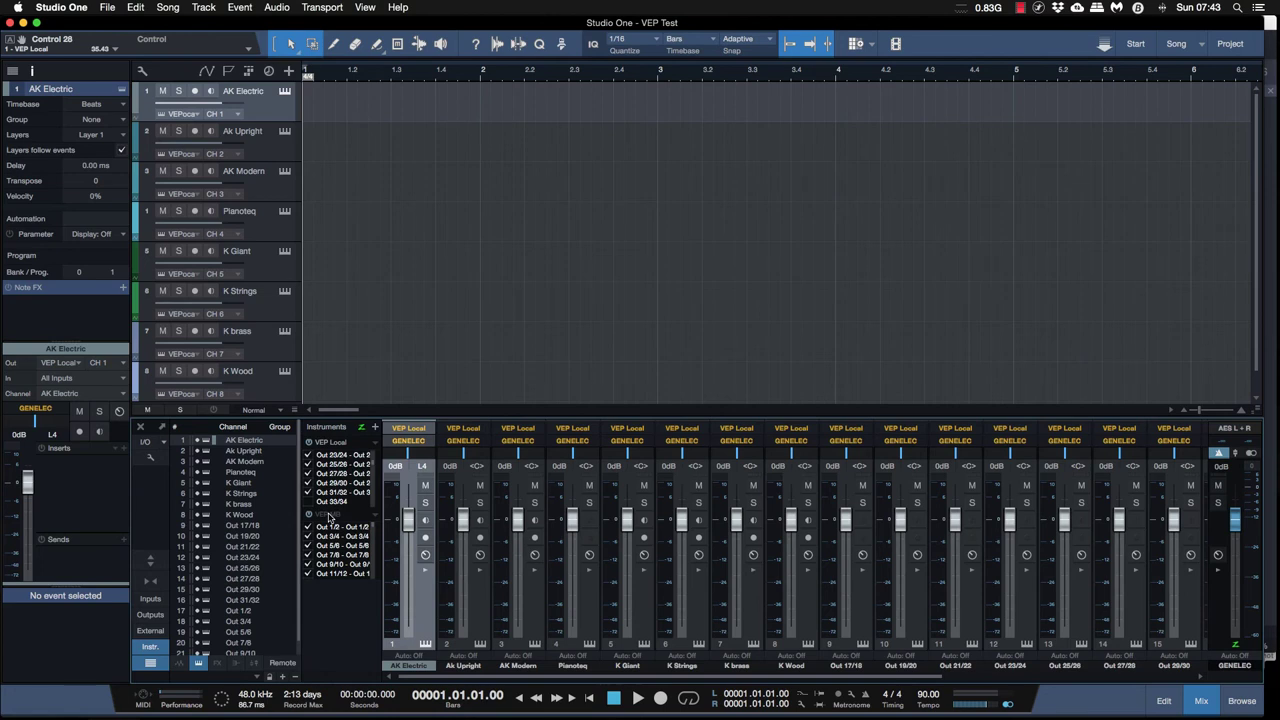
# - Check the VEP MB server in Screen Sharing, and add four instrument tracks named VEP MB Kontakt below K Wood in Studio One
pyautogui.moveTo(1160, 716)
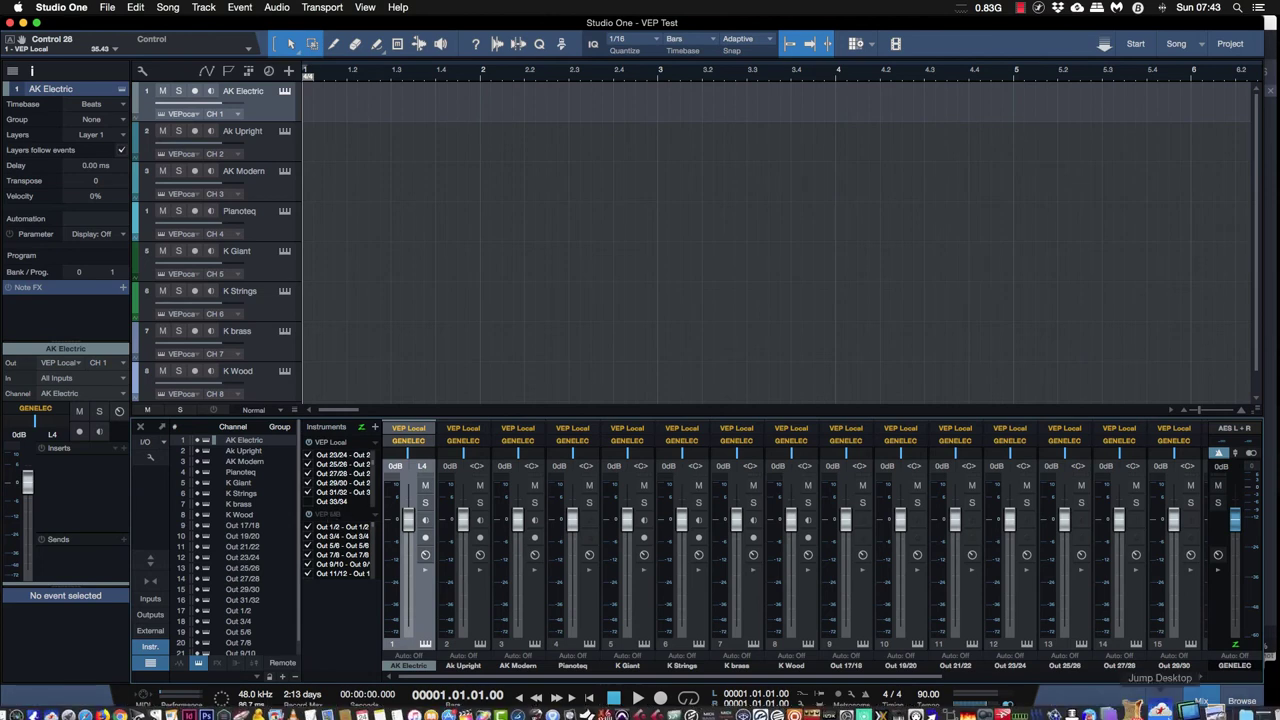
pyautogui.click(1245, 712)
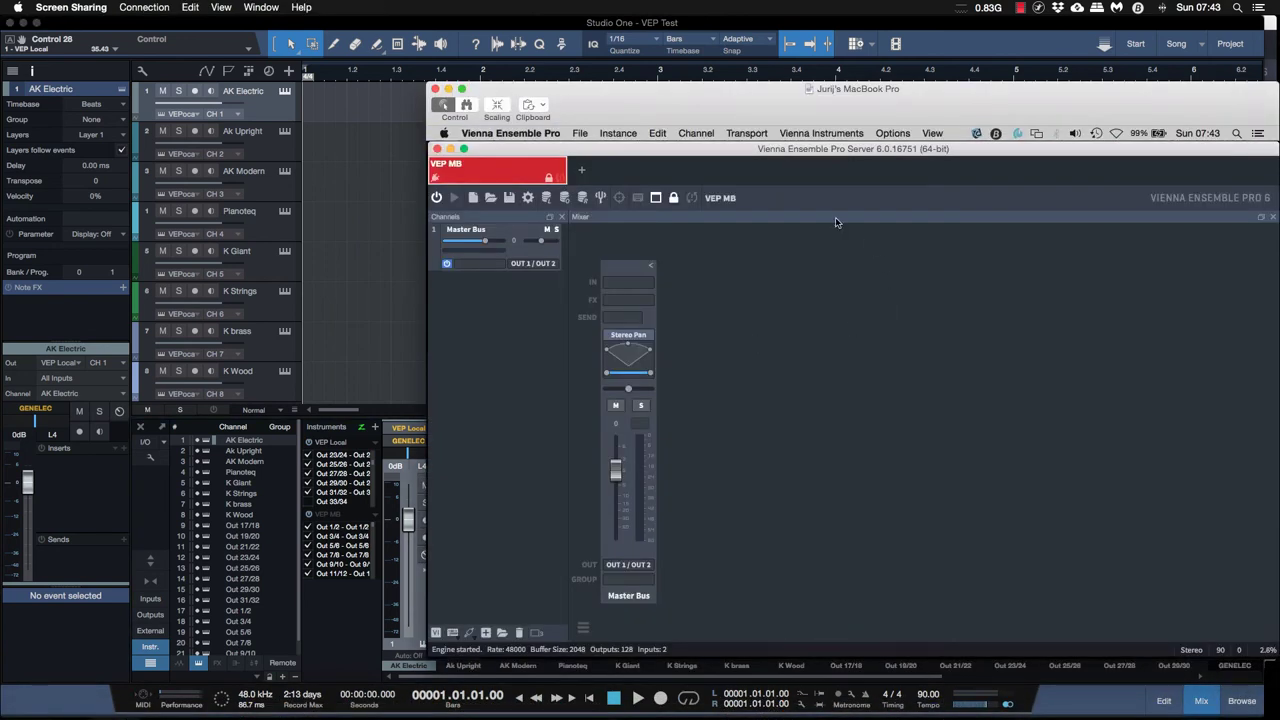
pyautogui.click(268, 373)
pyautogui.rightClick(268, 373)
pyautogui.click(309, 586)
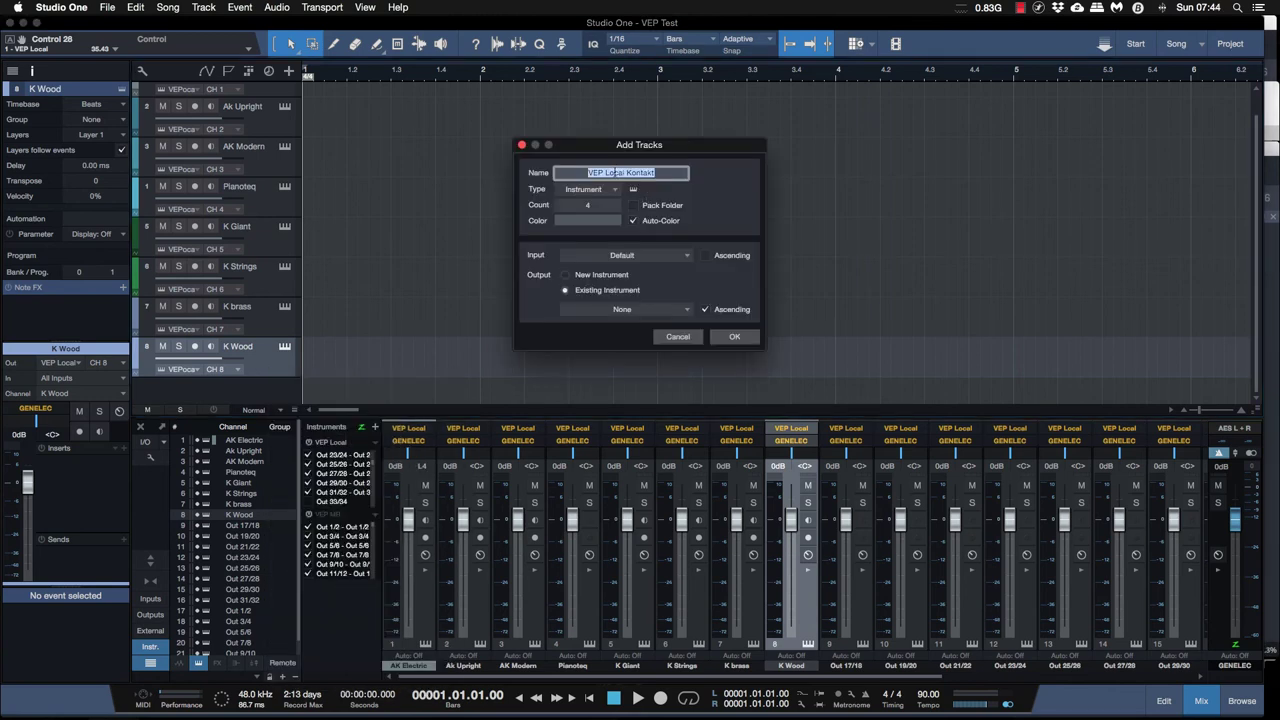
pyautogui.doubleClick(616, 172)
pyautogui.write('MB')
pyautogui.doubleClick(638, 172)
pyautogui.click(734, 337)
# - Route the four VEP MB Kontakt tracks to the VEP MB instrument on ascending MIDI channels CH 1 to CH 4
pyautogui.click(92, 349)
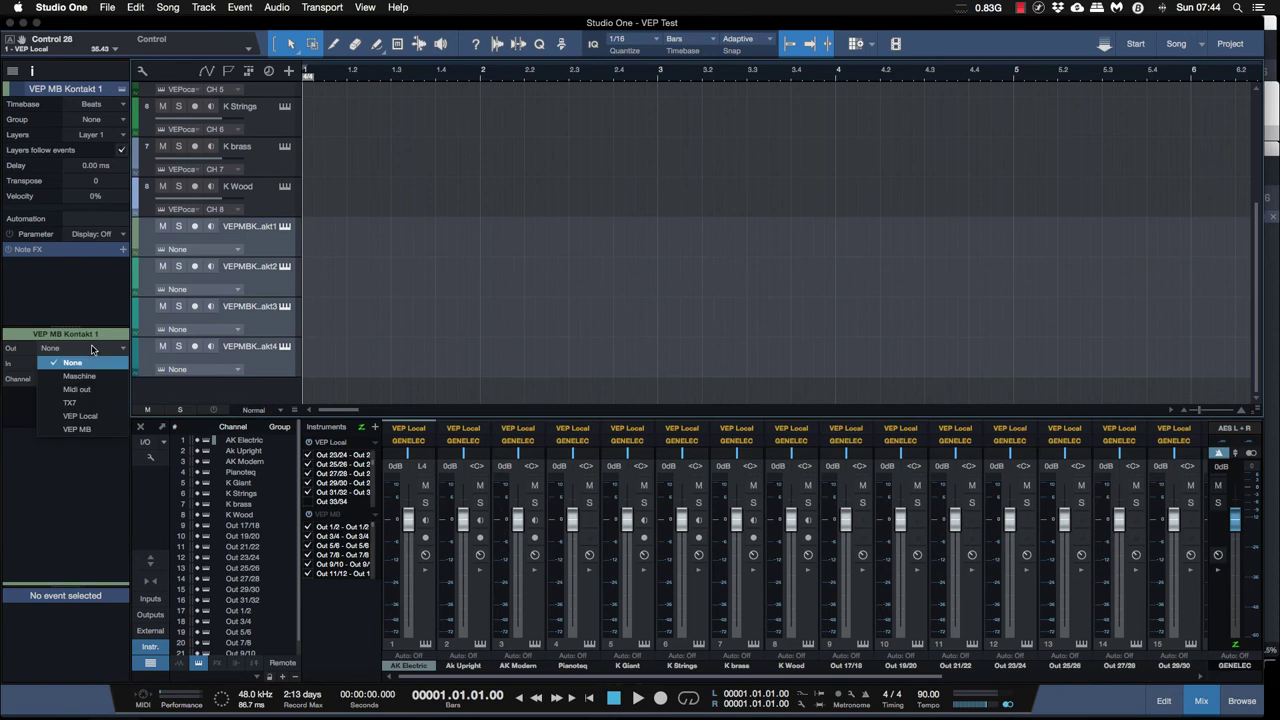
pyautogui.click(77, 428)
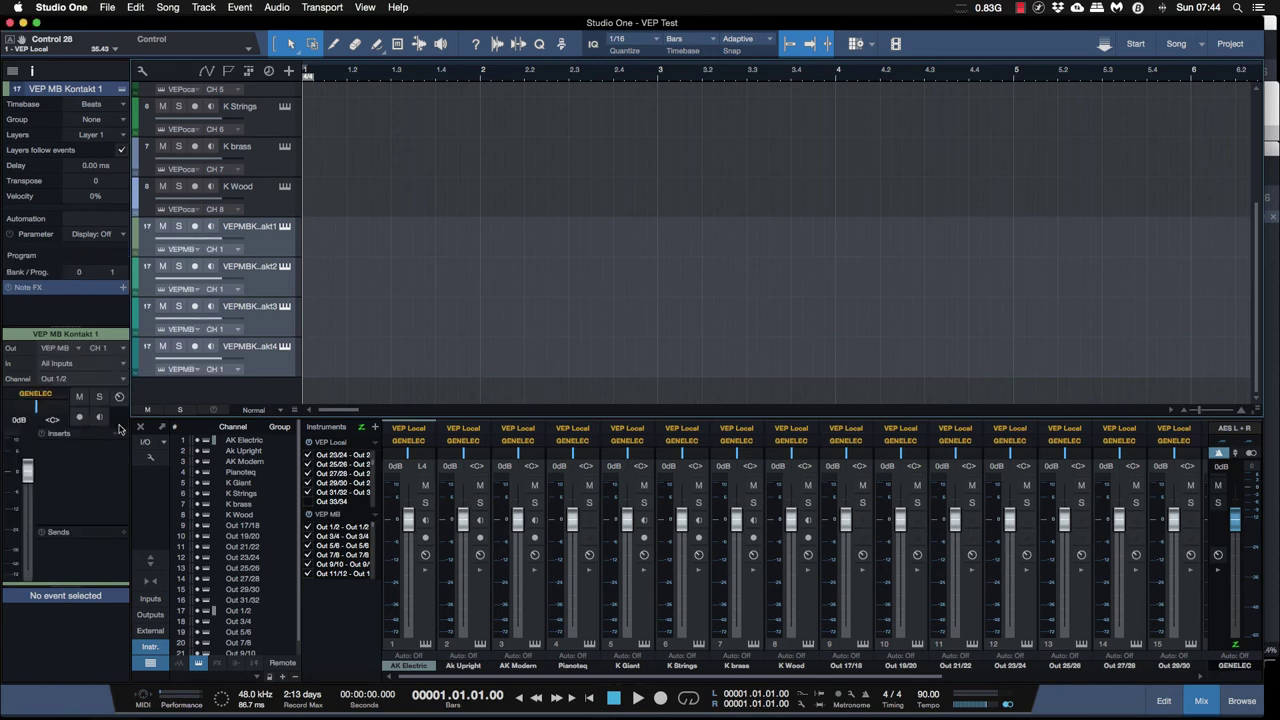
pyautogui.click(110, 363)
pyautogui.click(121, 391)
pyautogui.click(250, 316)
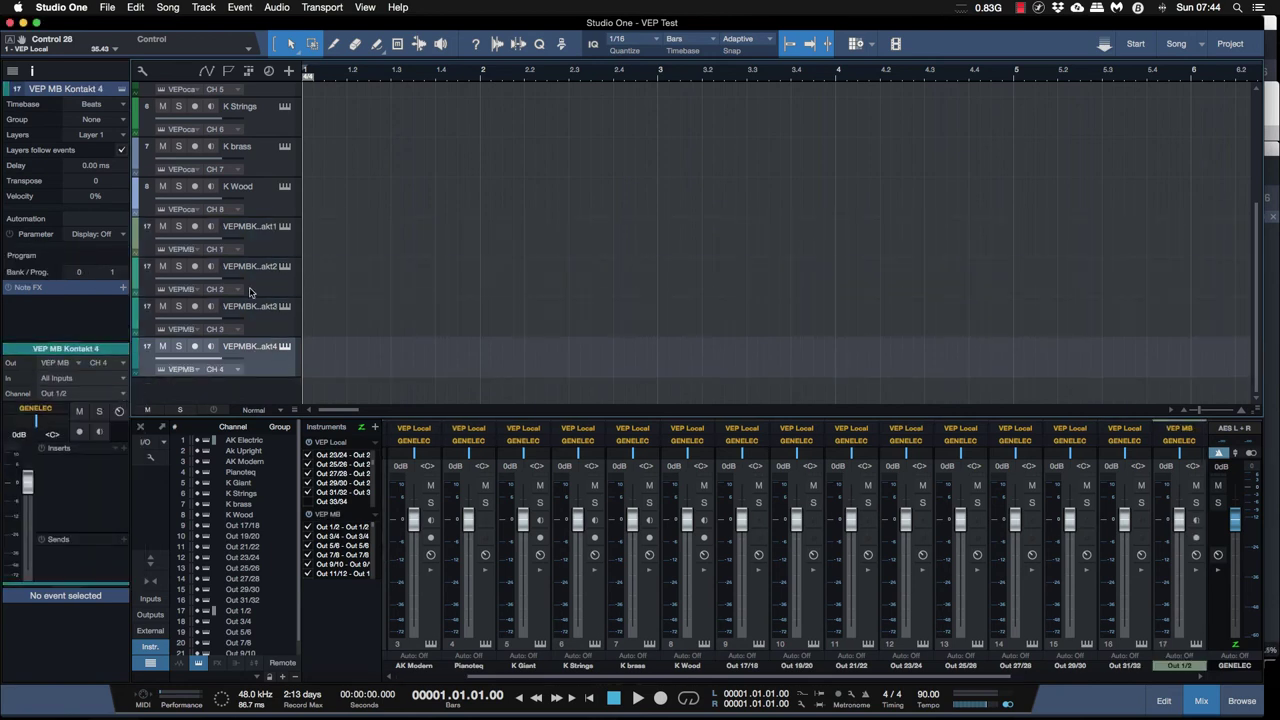
pyautogui.click(272, 249)
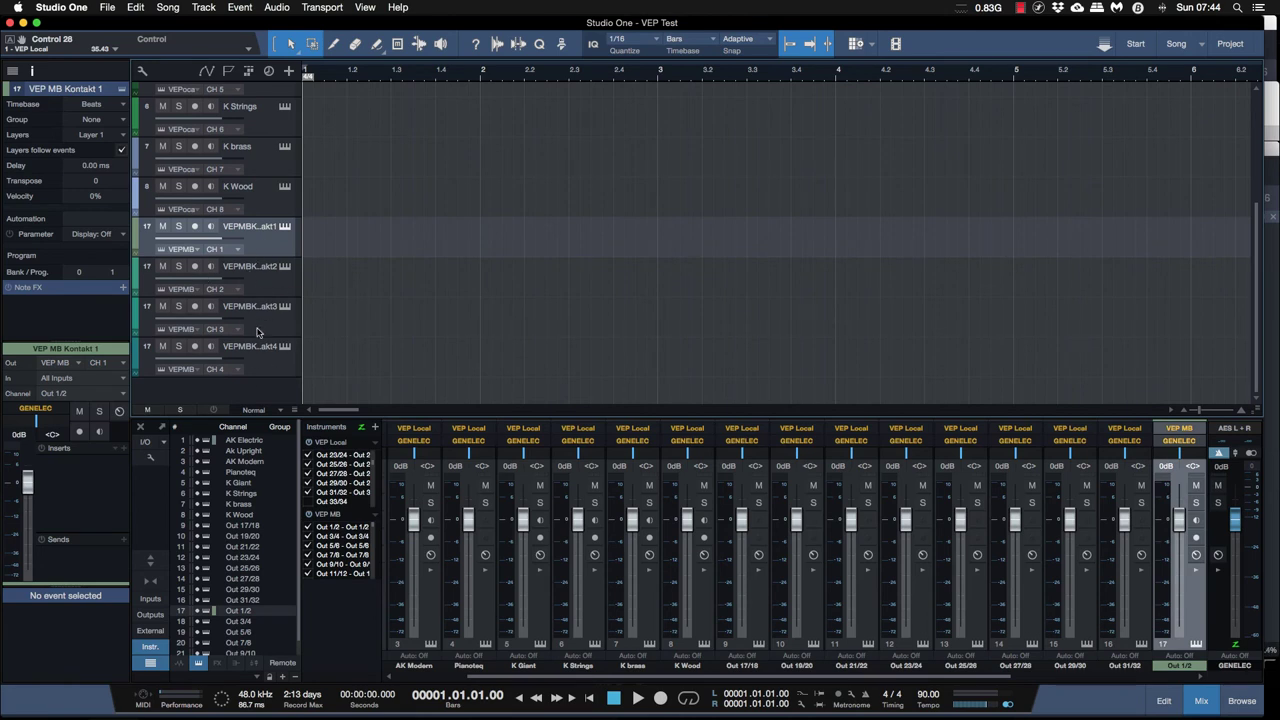
# - Switch to Screen Sharing and add a VST Kontakt 5 stereo instrument to the VEP MB instance
pyautogui.click(1276, 300)
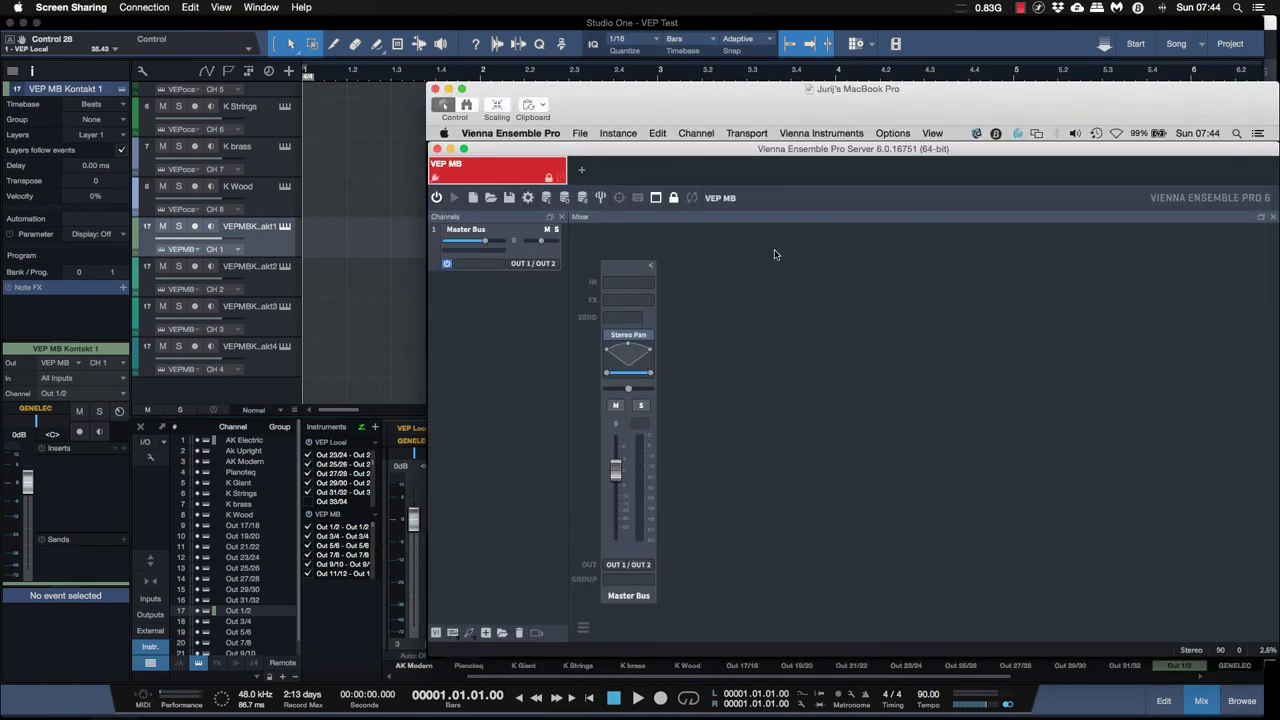
pyautogui.moveTo(729, 108); pyautogui.dragTo(713, 98)
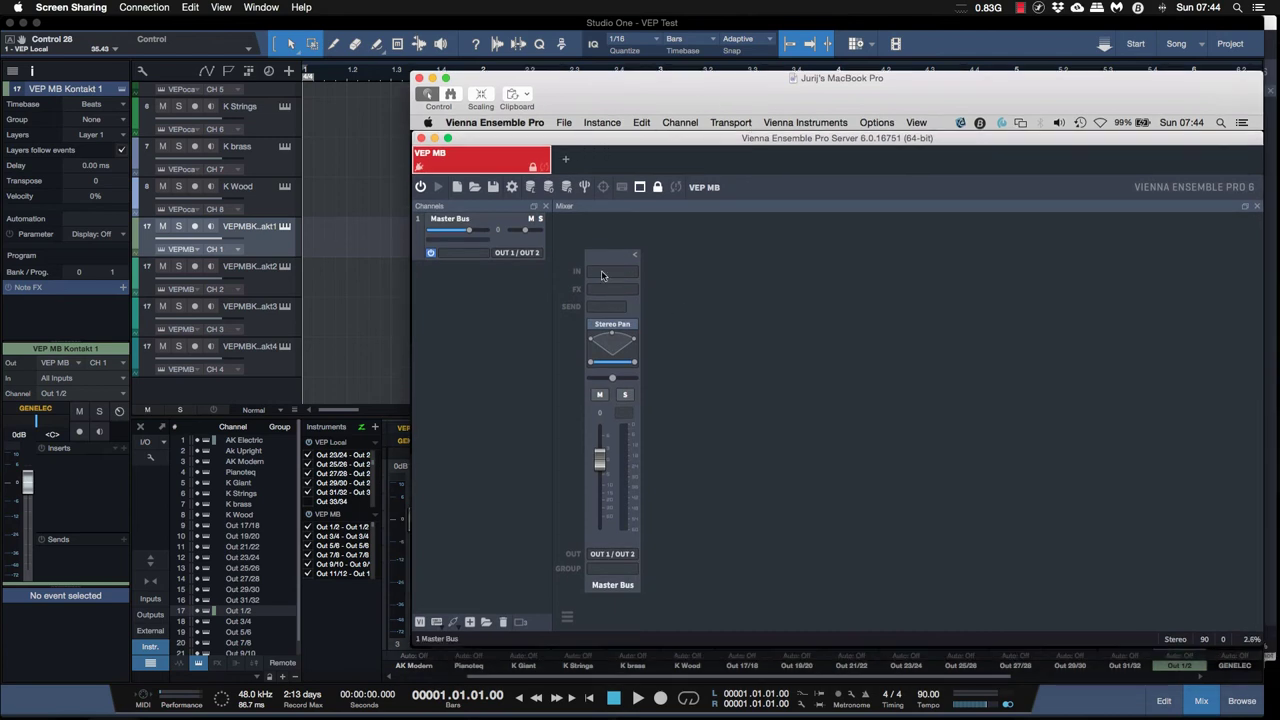
pyautogui.click(420, 621)
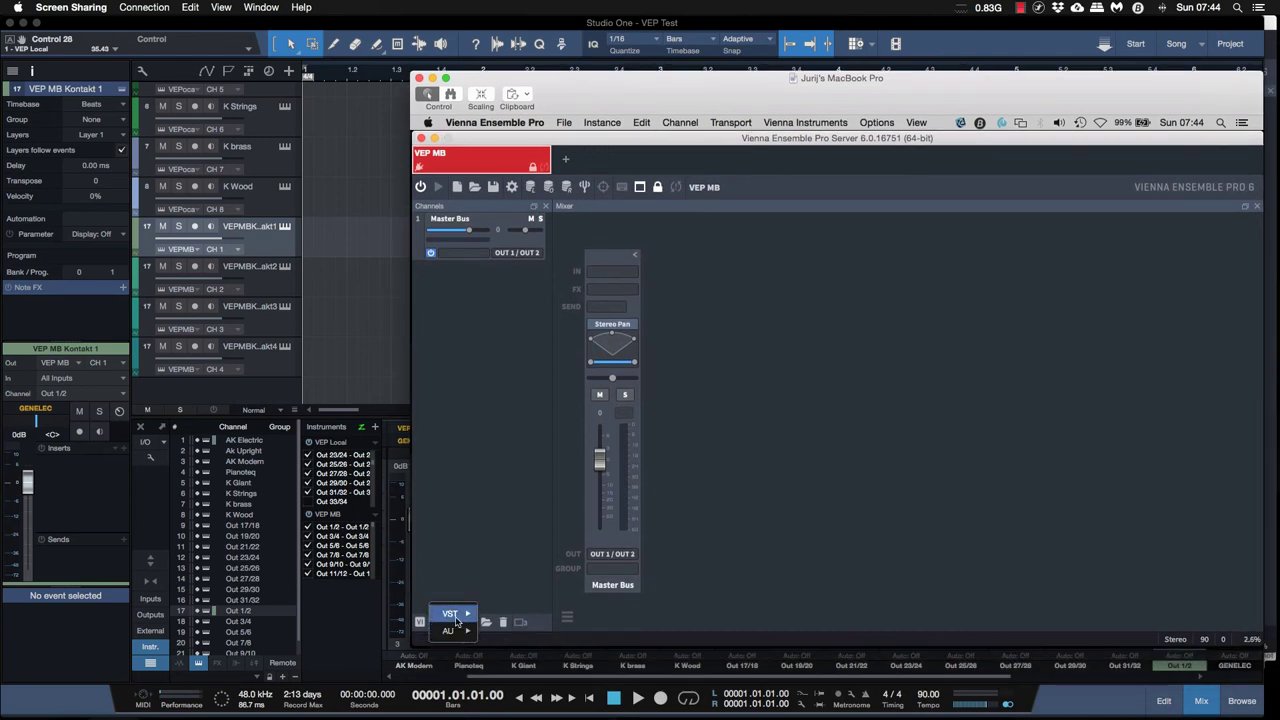
pyautogui.moveTo(452, 613)
pyautogui.moveTo(565, 562)
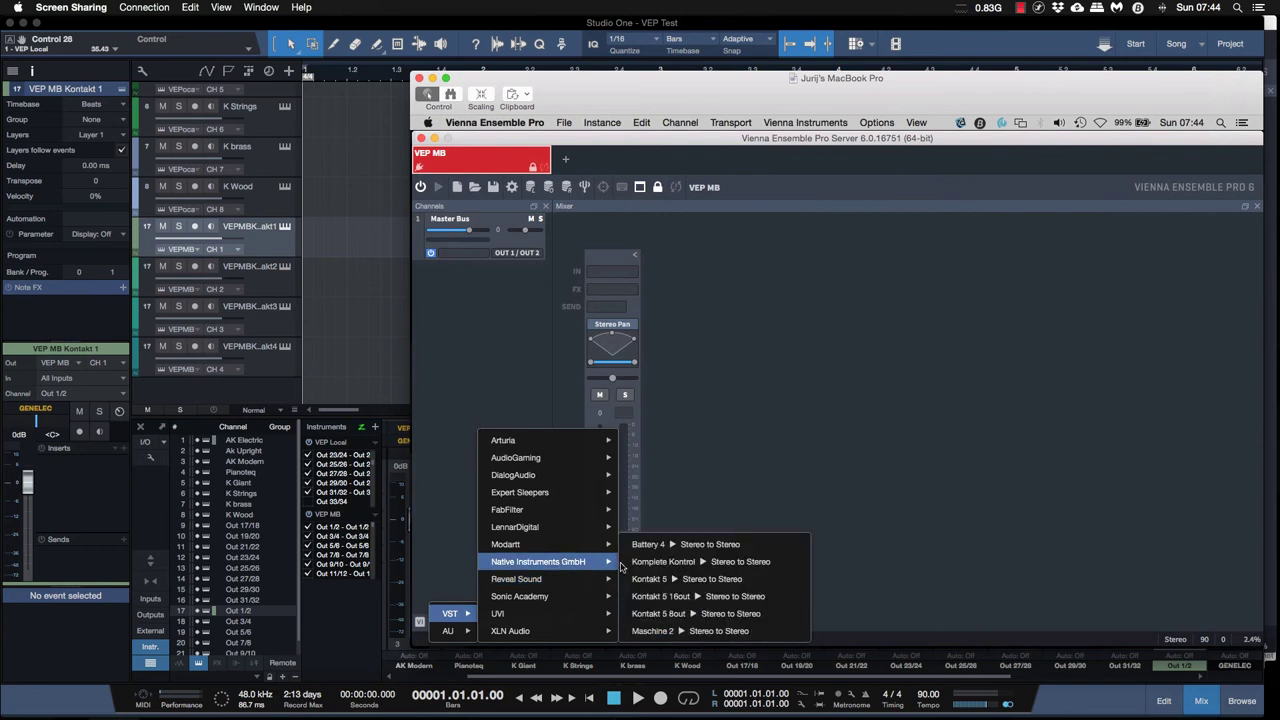
pyautogui.click(680, 562)
# - Add four outputs in Kontakt's output section, with ascending host output assignment starting at Kt. aux 1 [1]
pyautogui.scroll(-4, 765, 370)
pyautogui.scroll(3, 765, 370)
pyautogui.scroll(2, 765, 370)
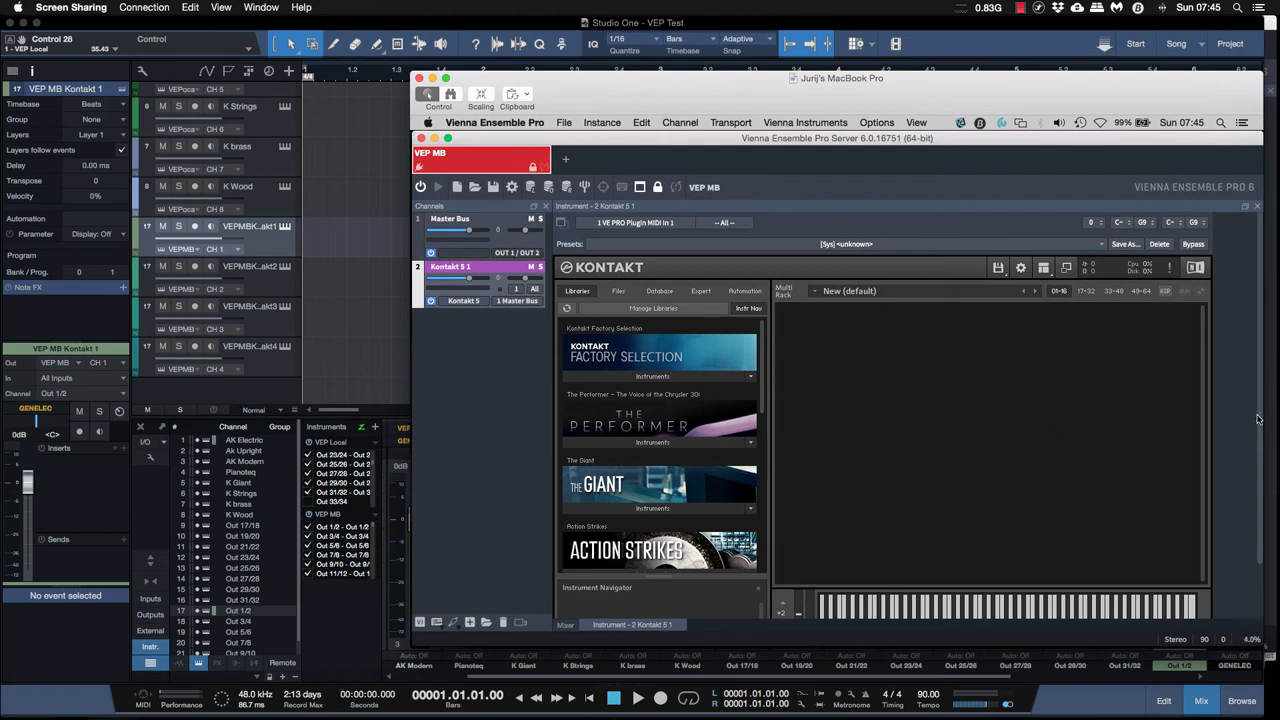
pyautogui.scroll(-3, 1238, 472)
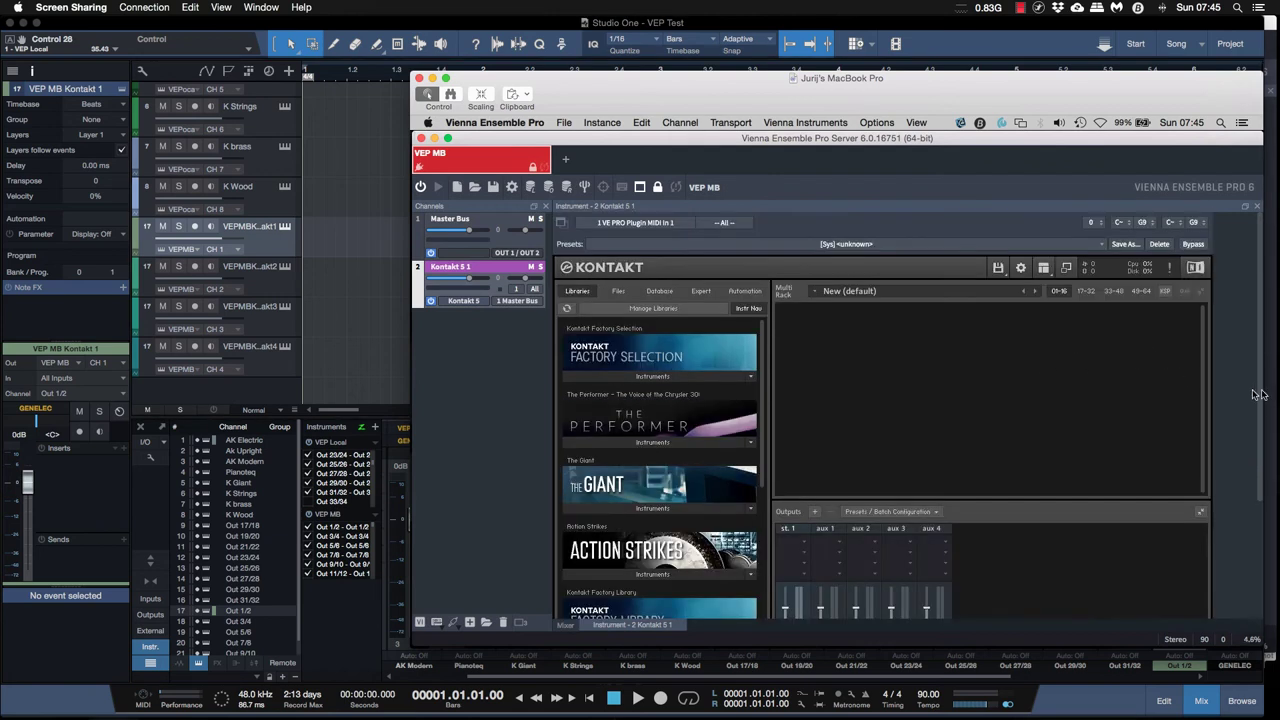
pyautogui.scroll(-5, 1224, 416)
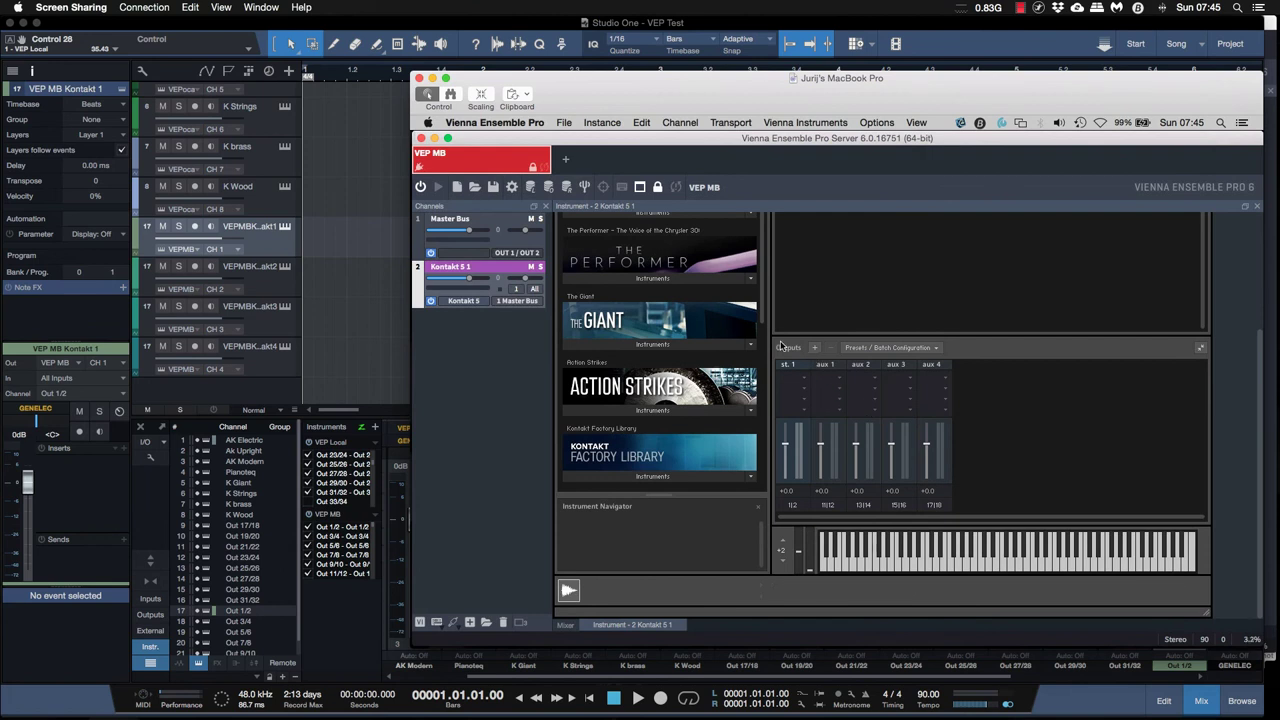
pyautogui.click(815, 349)
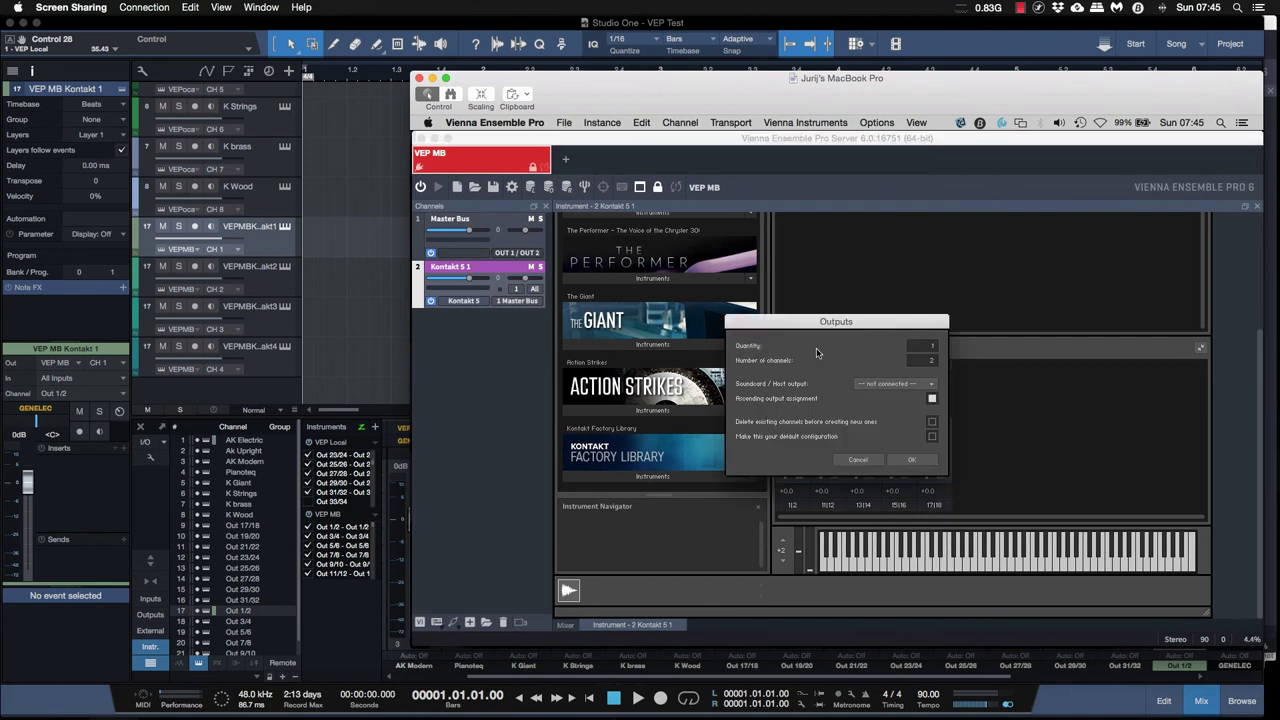
pyautogui.click(929, 346)
pyautogui.write('4')
pyautogui.click(928, 384)
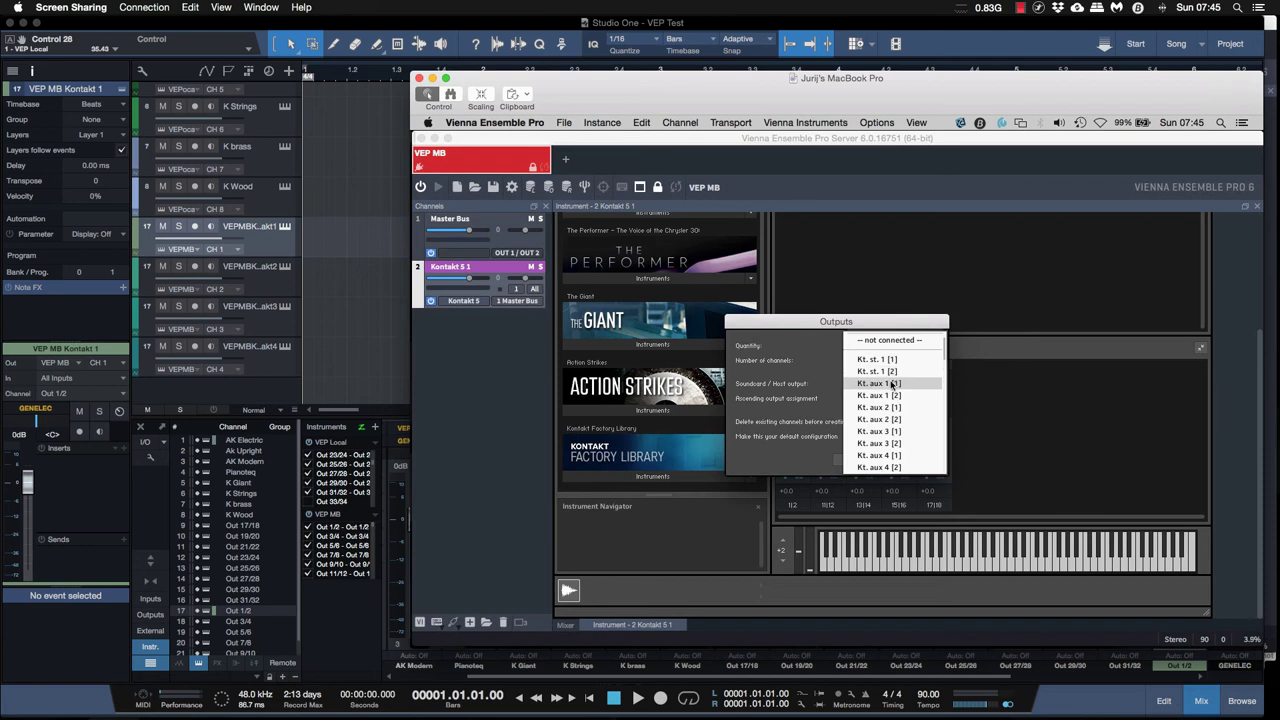
pyautogui.click(890, 381)
pyautogui.click(911, 460)
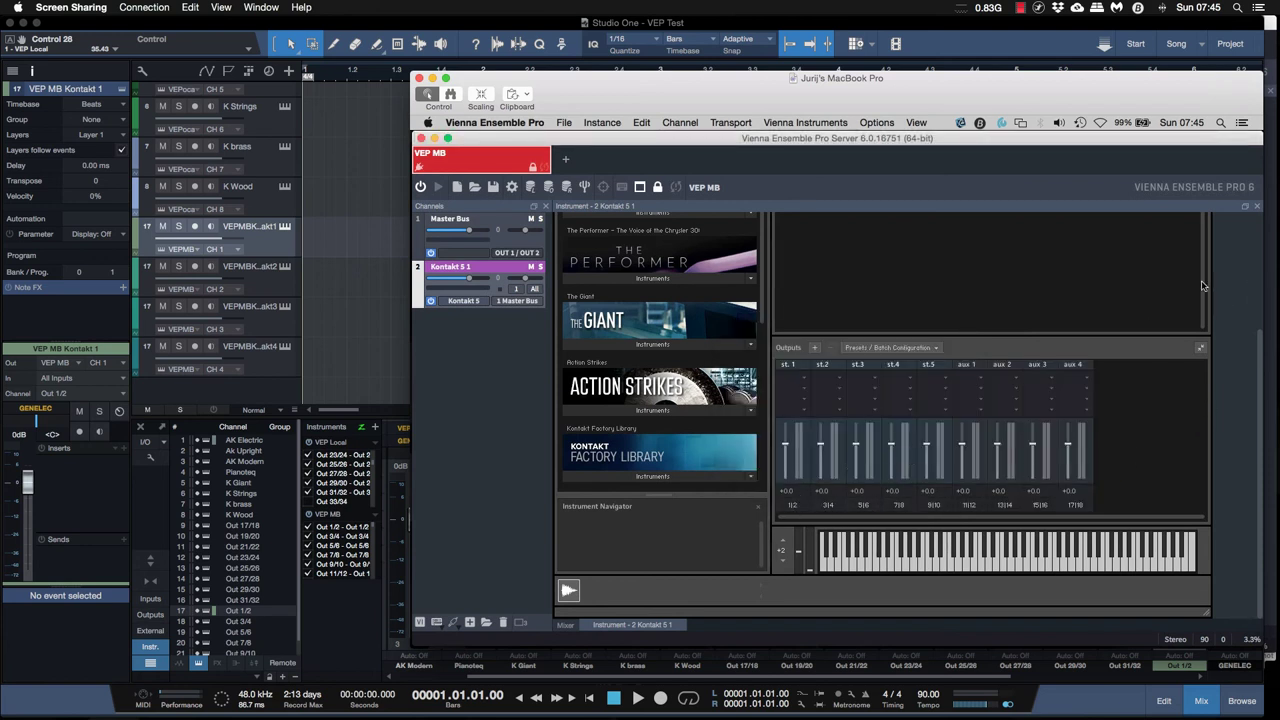
# - Create five aux channels for the Kontakt 5 1 channel in the VEP MB mixer
pyautogui.click(492, 221)
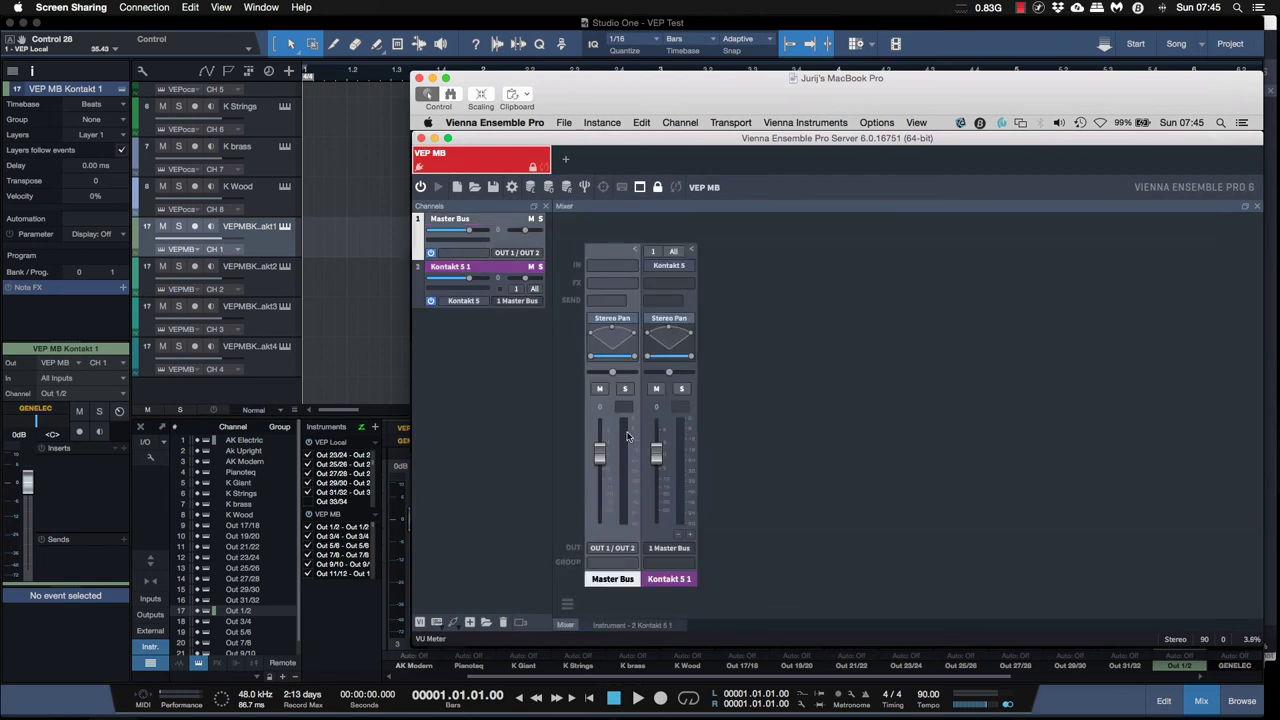
pyautogui.click(690, 535)
pyautogui.click(690, 535)
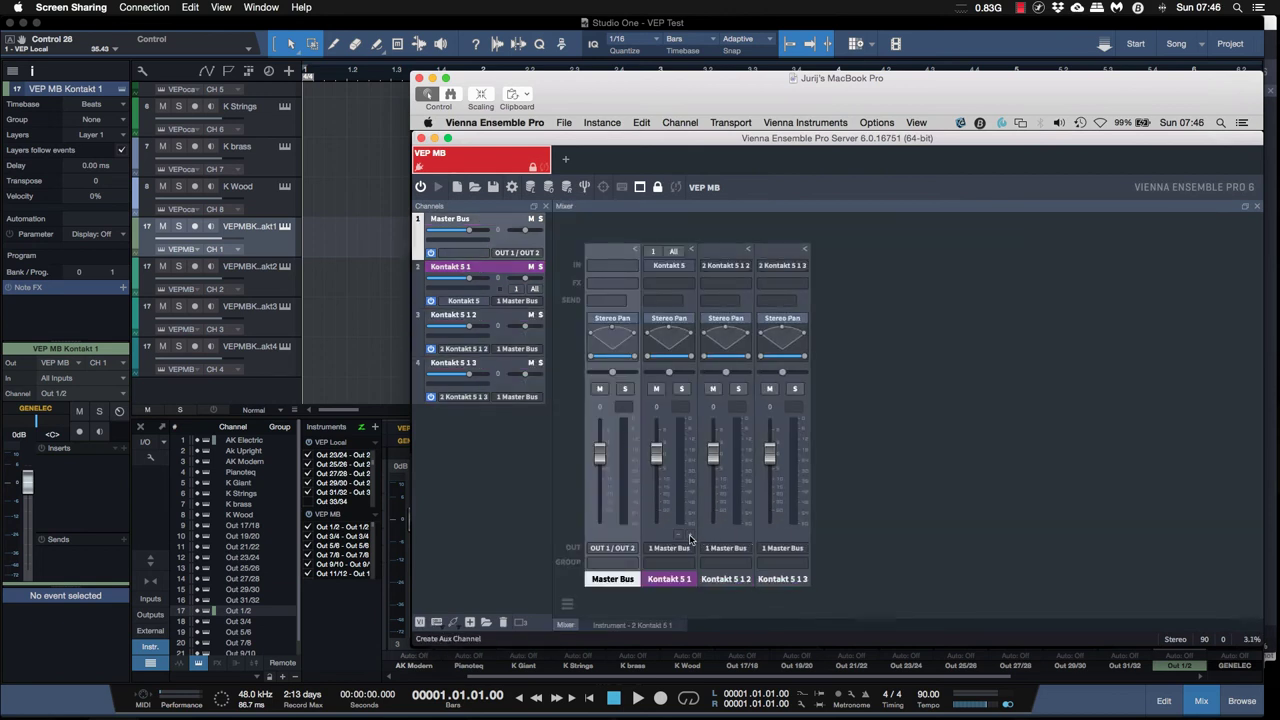
pyautogui.click(690, 535)
pyautogui.click(690, 535)
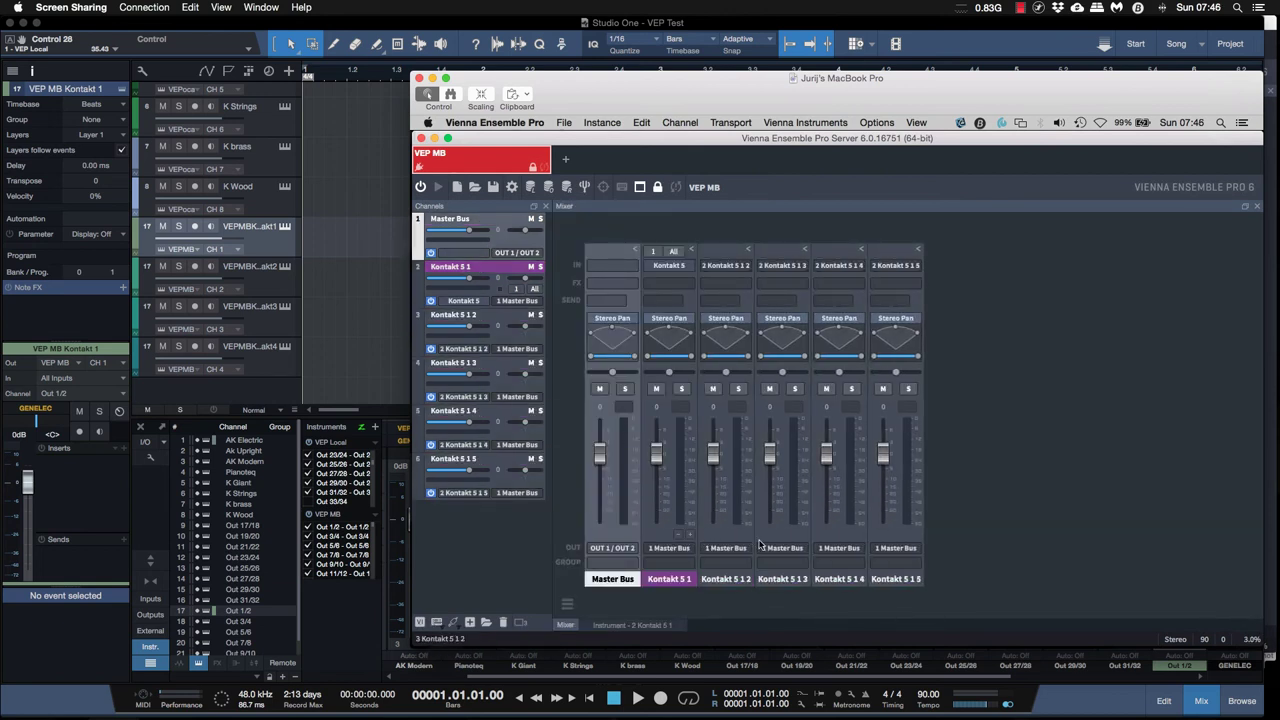
pyautogui.click(690, 535)
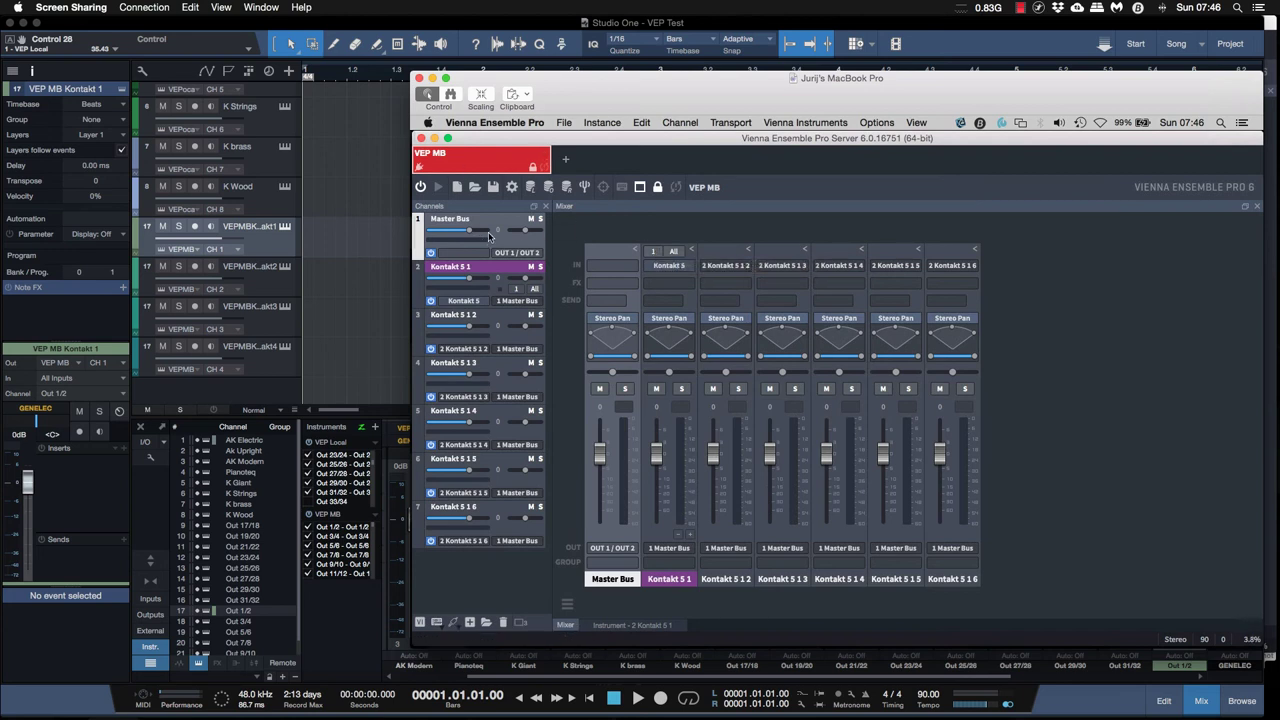
# - Route aux channels Kontakt 5 1 2 through Kontakt 5 1 5 to outputs OUT 3/4, OUT 5/6, OUT 7/8 and OUT 9/10
pyautogui.click(747, 285)
pyautogui.click(735, 550)
pyautogui.click(735, 550)
pyautogui.moveTo(775, 600)
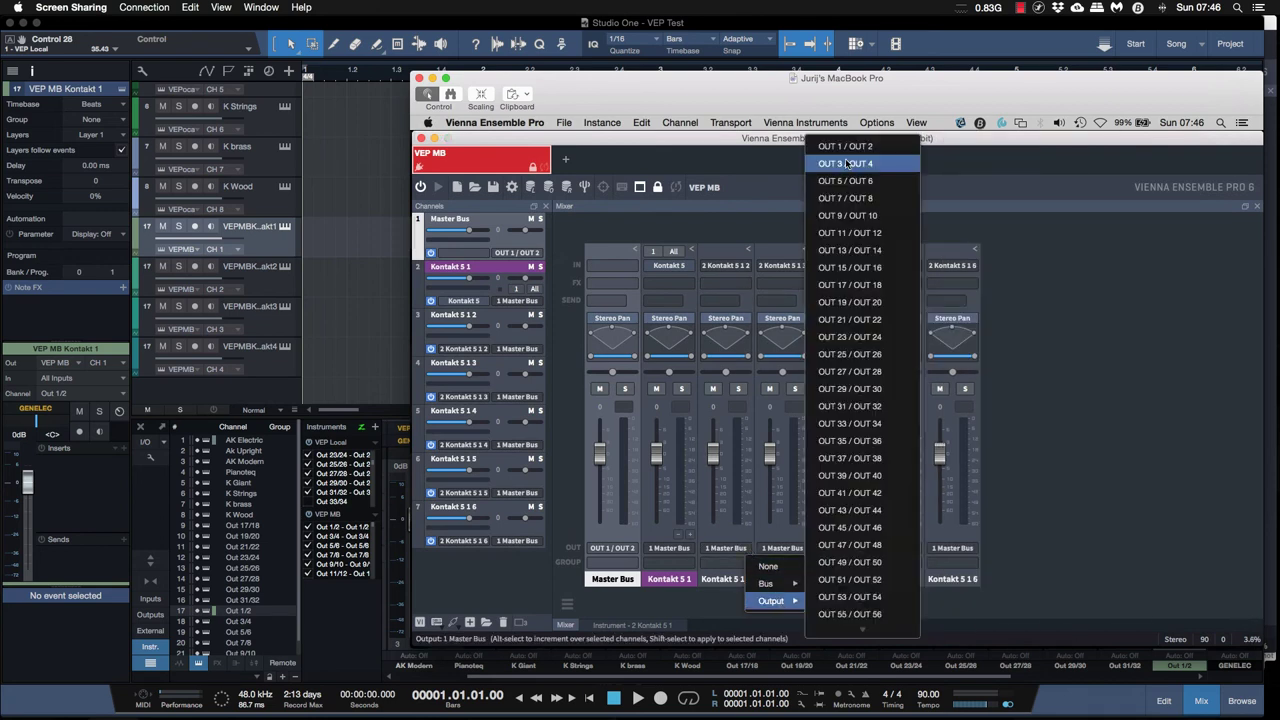
pyautogui.click(846, 163)
pyautogui.click(782, 548)
pyautogui.moveTo(826, 600)
pyautogui.click(915, 181)
pyautogui.click(839, 548)
pyautogui.moveTo(886, 600)
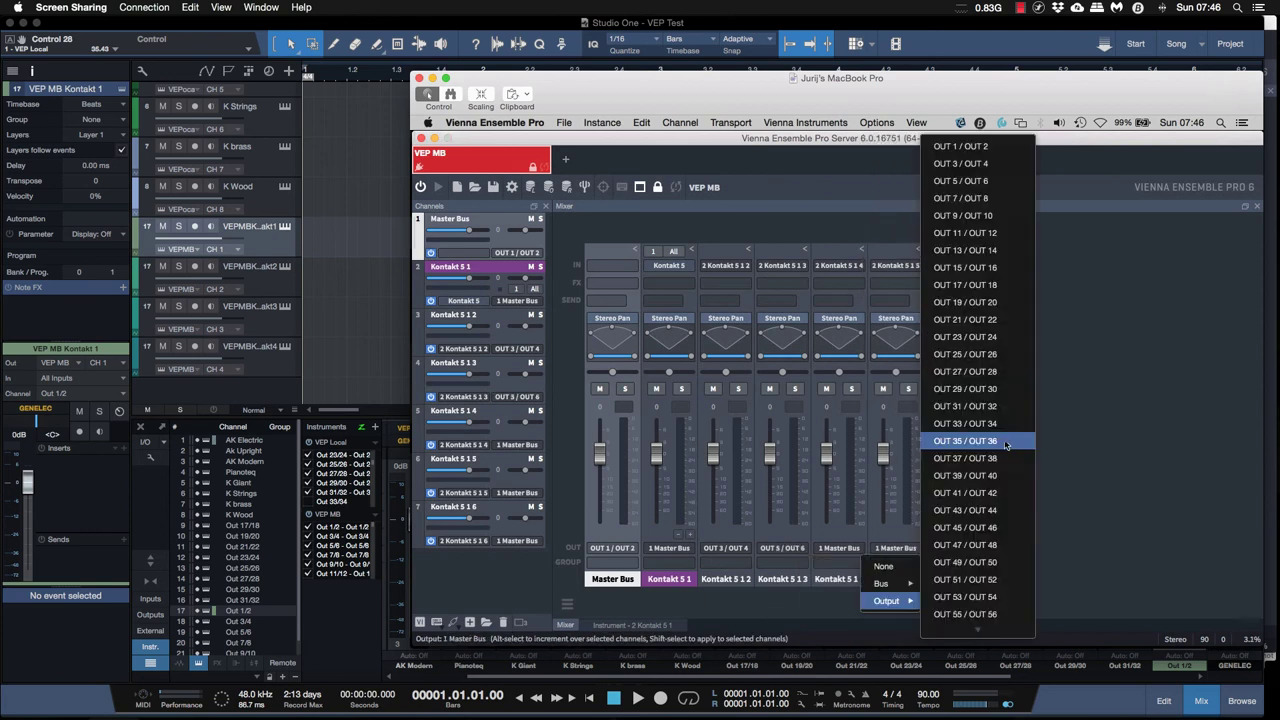
pyautogui.click(965, 198)
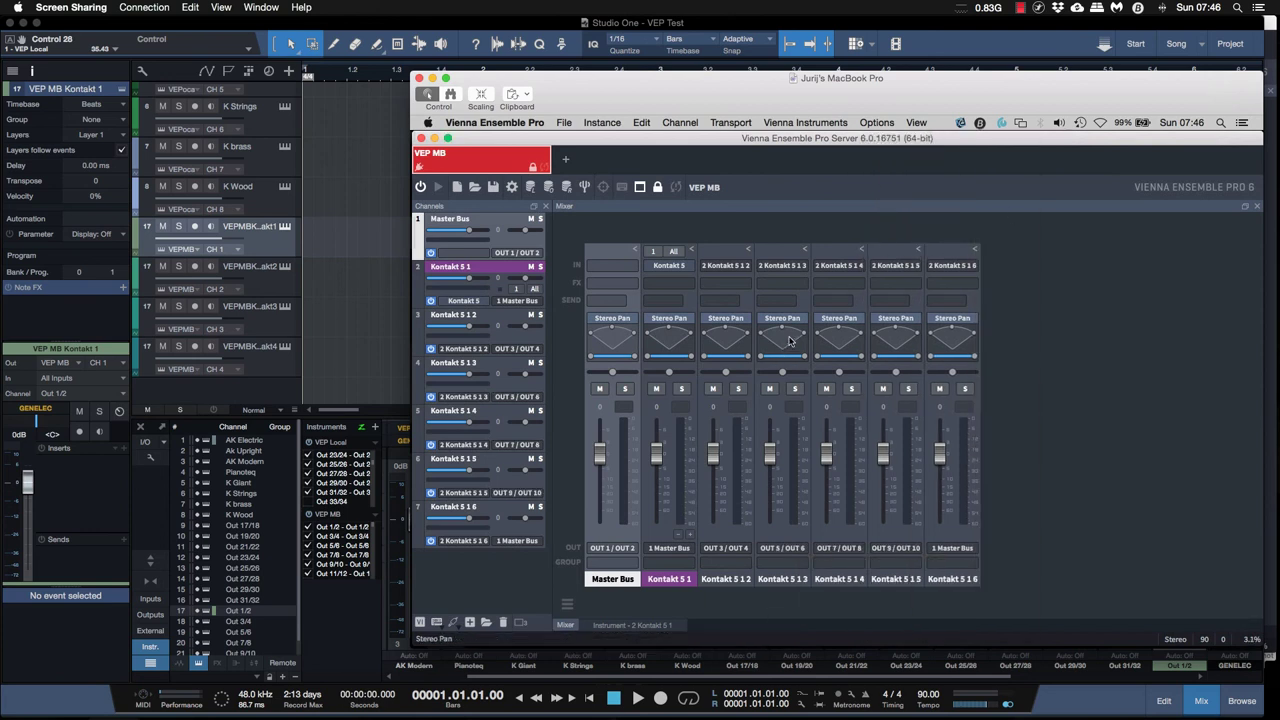
# - Open Kontakt 5 1 and load Action Strikes - Ensemble.nki into the multi rack, collapsing its instrument view
pyautogui.doubleClick(502, 289)
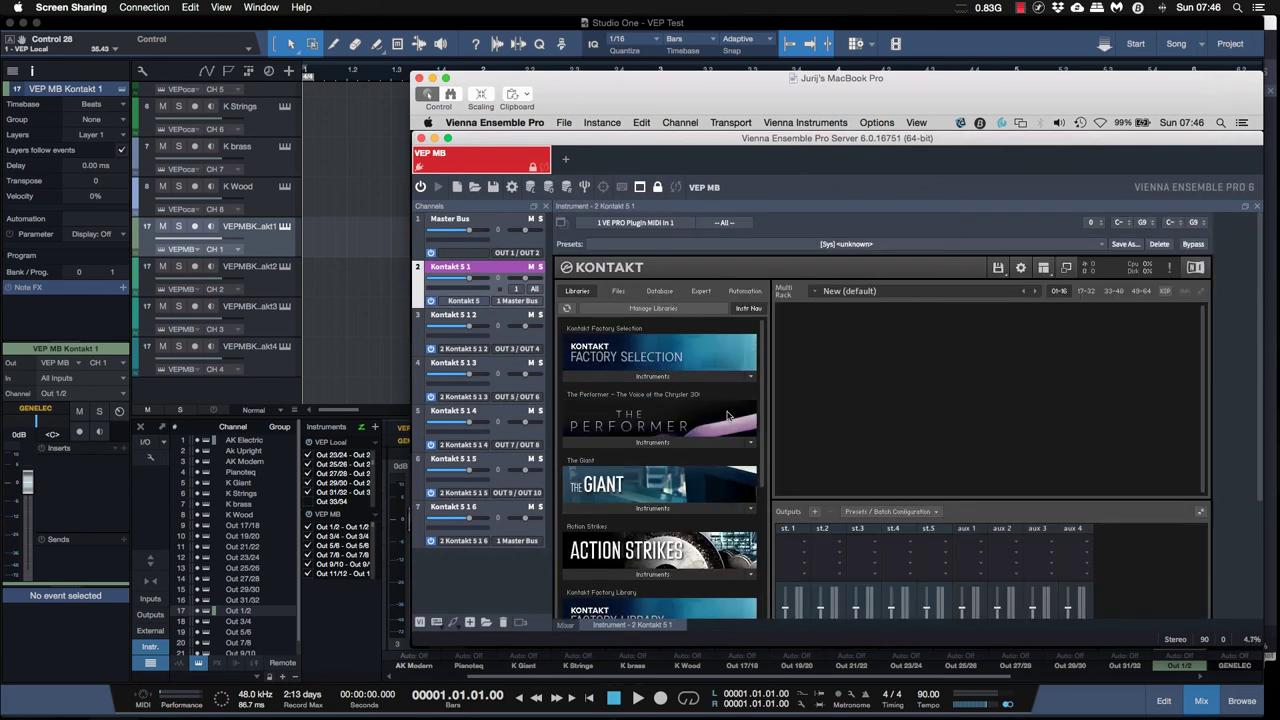
pyautogui.scroll(-5, 690, 405)
pyautogui.scroll(-1, 660, 393)
pyautogui.scroll(-1, 660, 393)
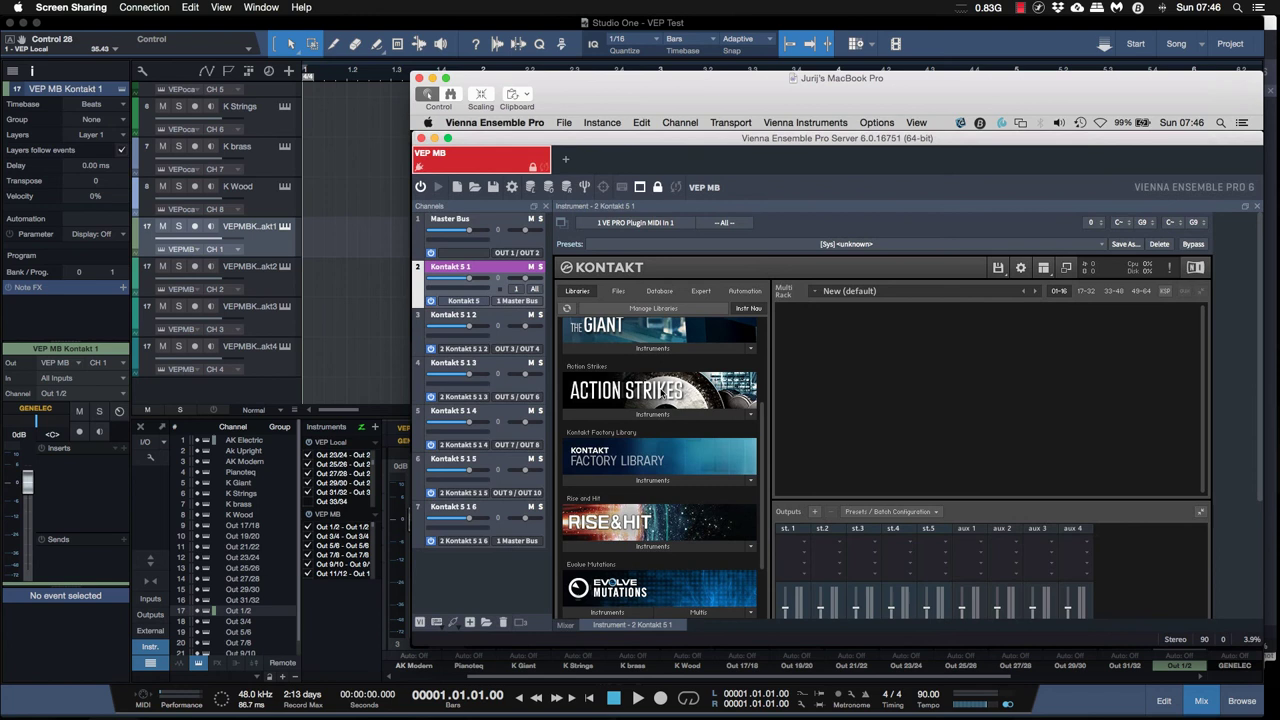
pyautogui.click(655, 410)
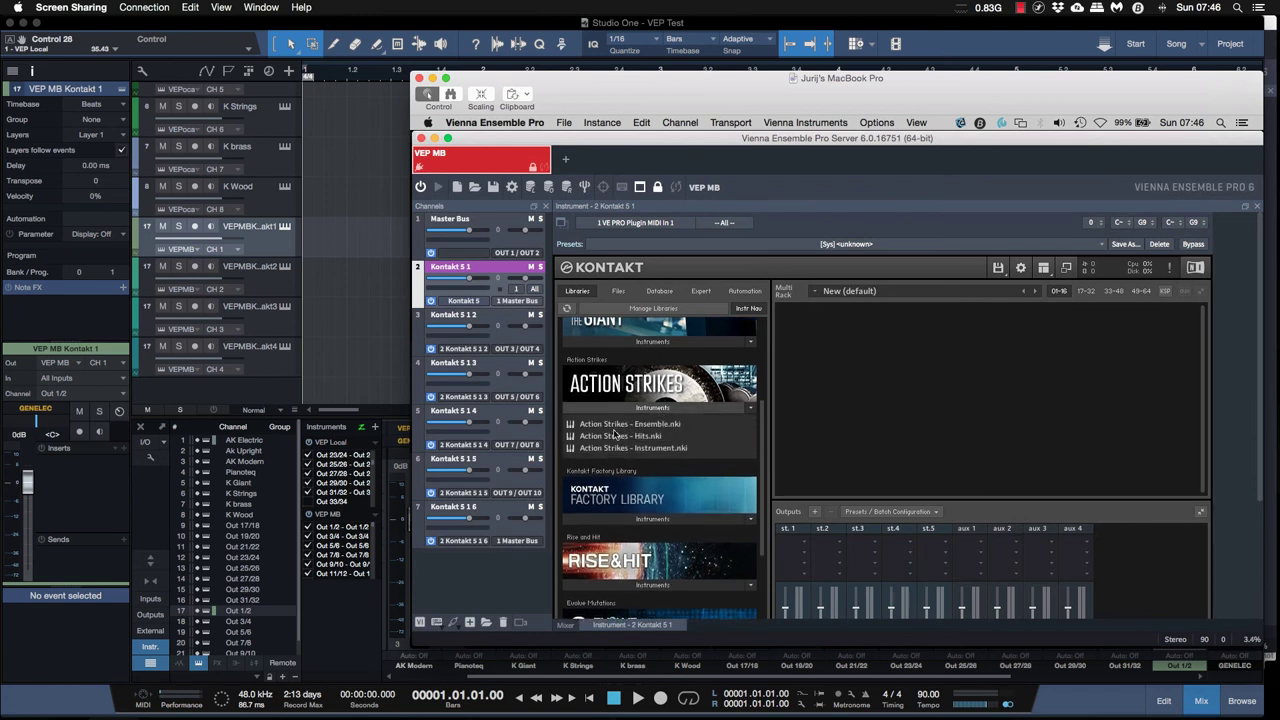
pyautogui.moveTo(620, 424); pyautogui.dragTo(859, 343)
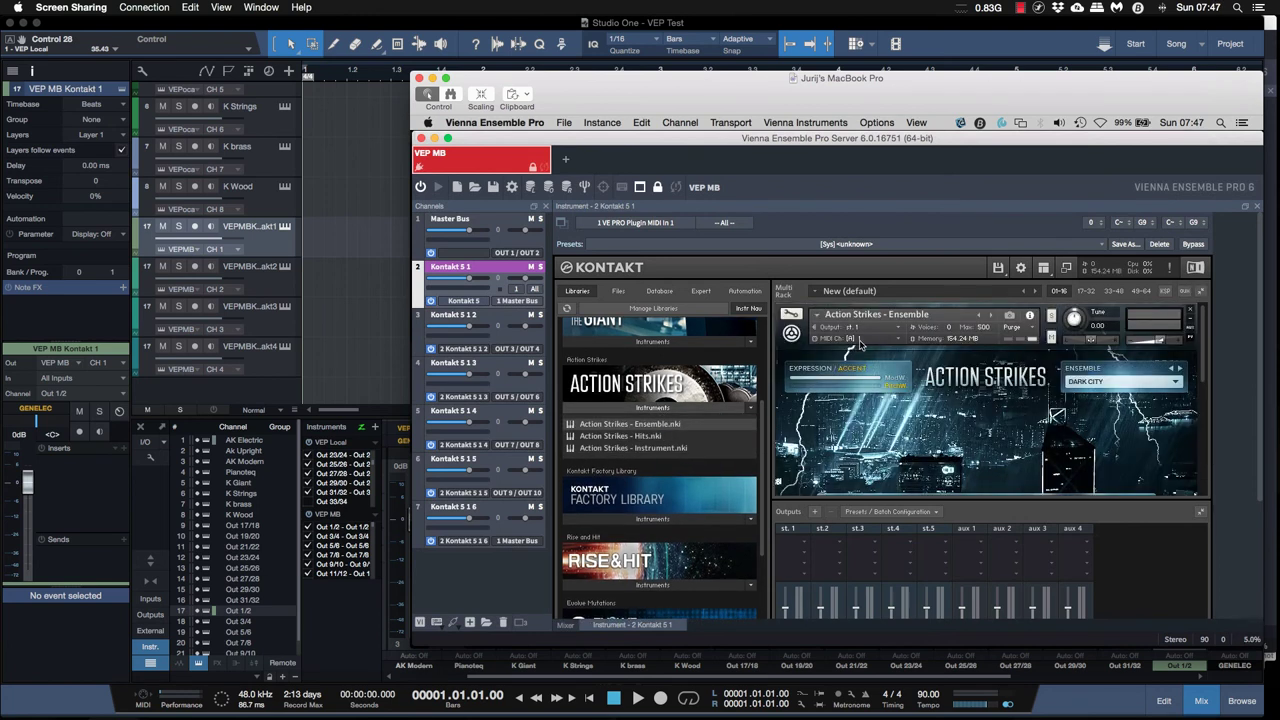
pyautogui.click(1190, 341)
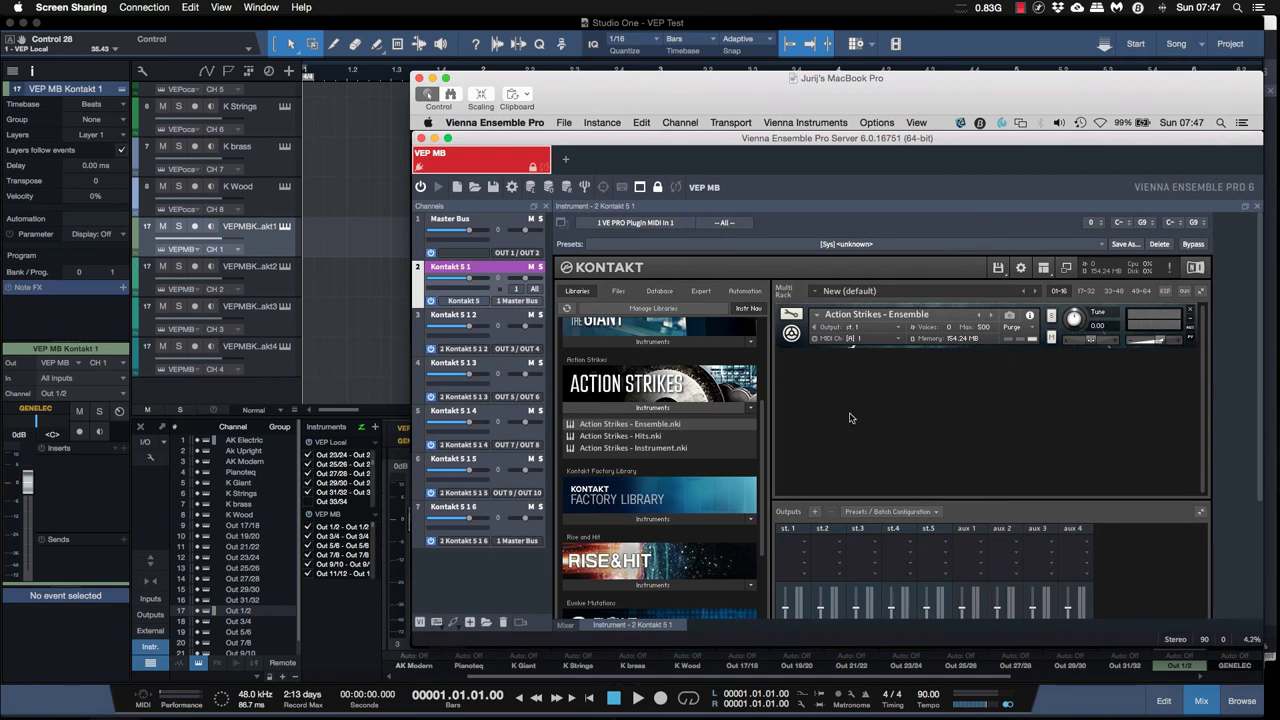
# - Load LPS 01 Scorefare Menu 1.nki from Evolve Mutations into the rack and route its output to st.2
pyautogui.click(665, 408)
pyautogui.scroll(-2, 678, 537)
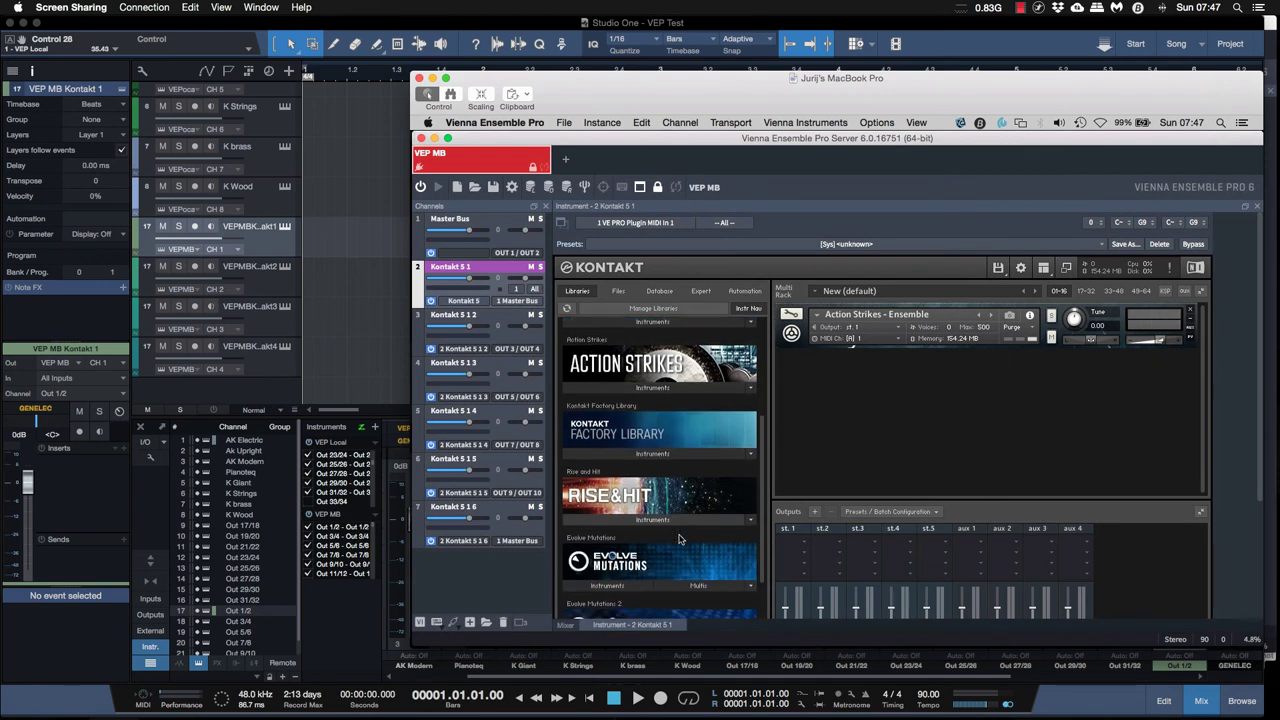
pyautogui.click(634, 567)
pyautogui.moveTo(630, 567); pyautogui.dragTo(895, 443)
pyautogui.click(850, 374)
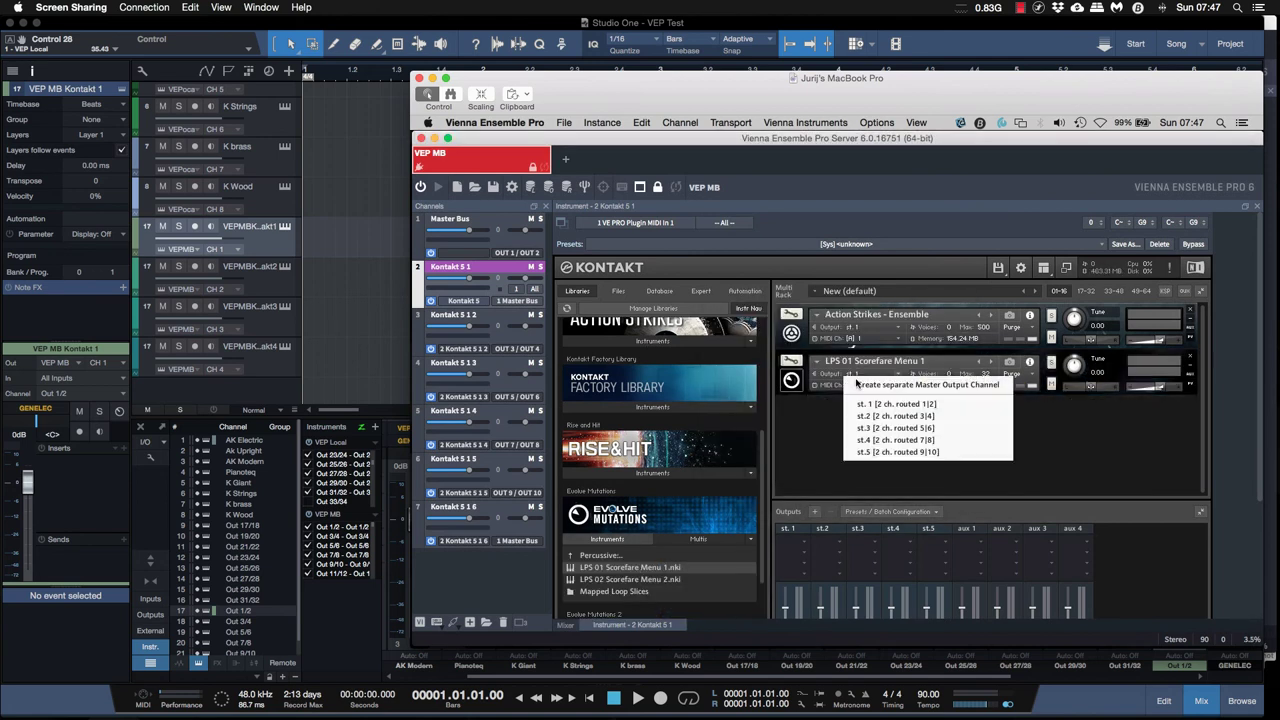
pyautogui.click(871, 418)
# - Load The Giant.nki into the rack, set its output to st.3 and collapse its instrument view
pyautogui.scroll(-5, 768, 555)
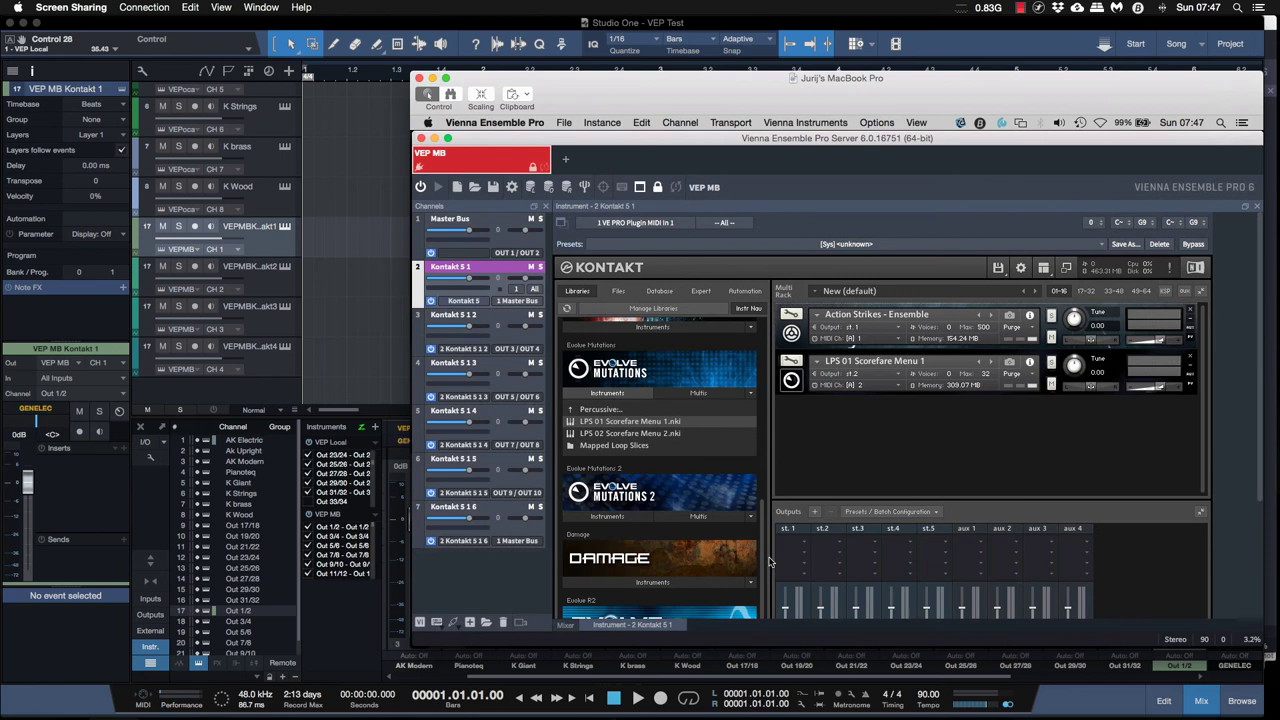
pyautogui.scroll(-5, 640, 400)
pyautogui.click(641, 400)
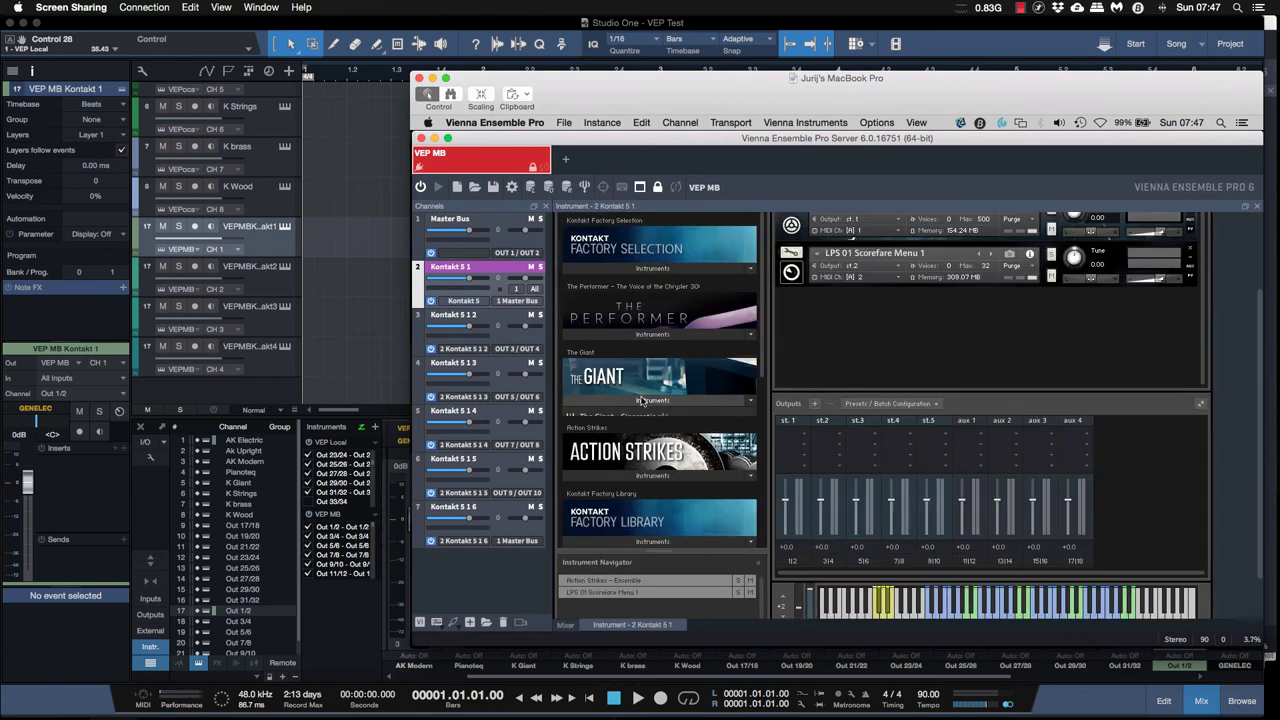
pyautogui.moveTo(610, 428); pyautogui.dragTo(807, 318)
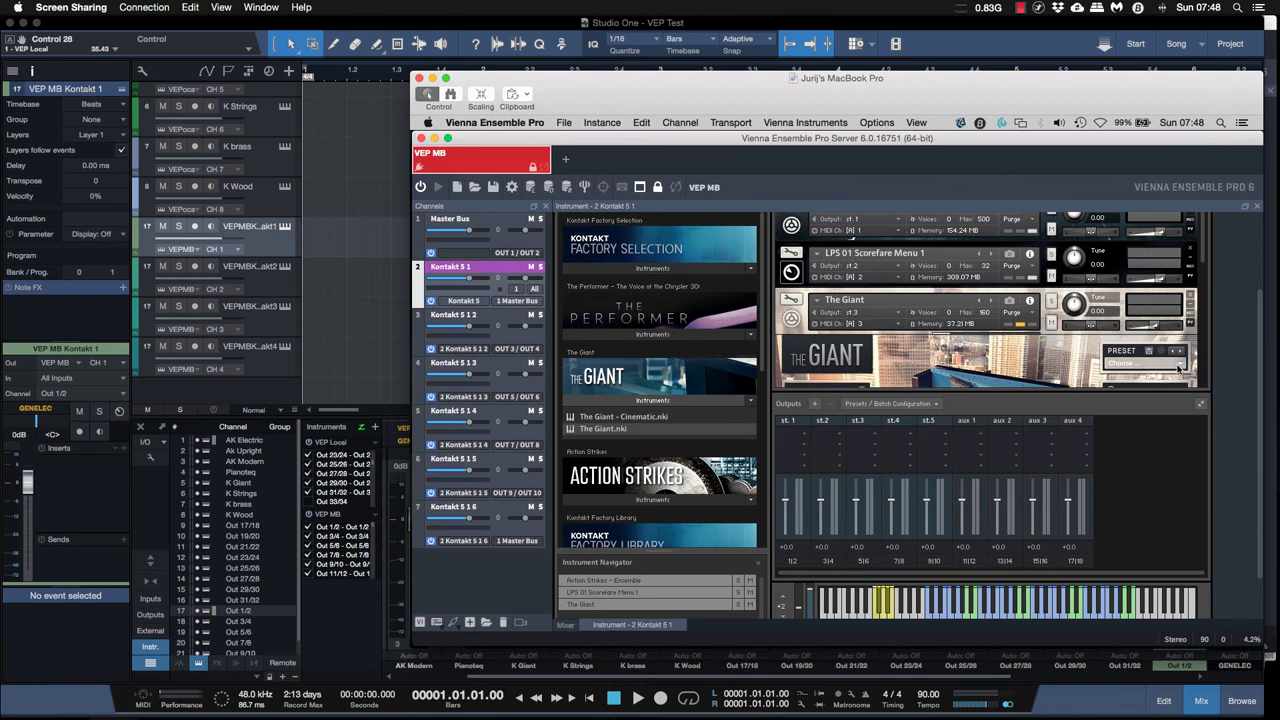
pyautogui.click(1182, 365)
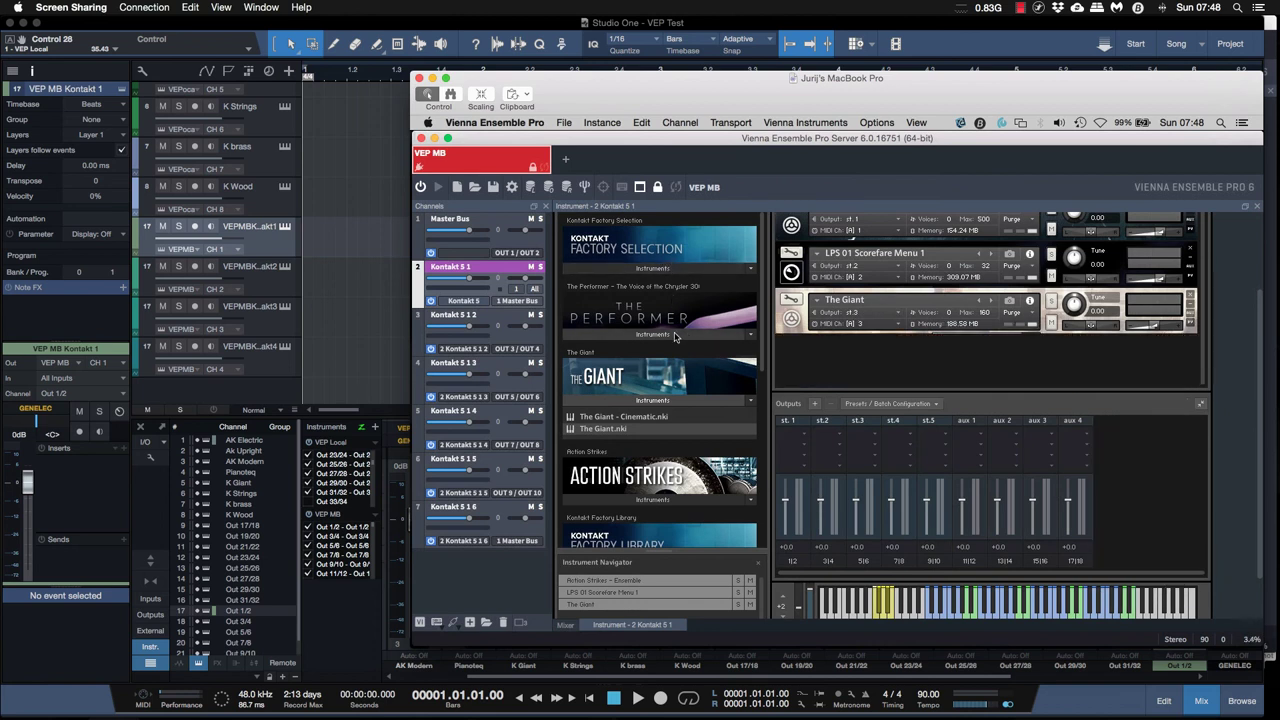
# - Load 300c Engine Pad.nki from The Performer library into the rack and route its output to st.4
pyautogui.click(674, 337)
pyautogui.moveTo(604, 386); pyautogui.dragTo(853, 362)
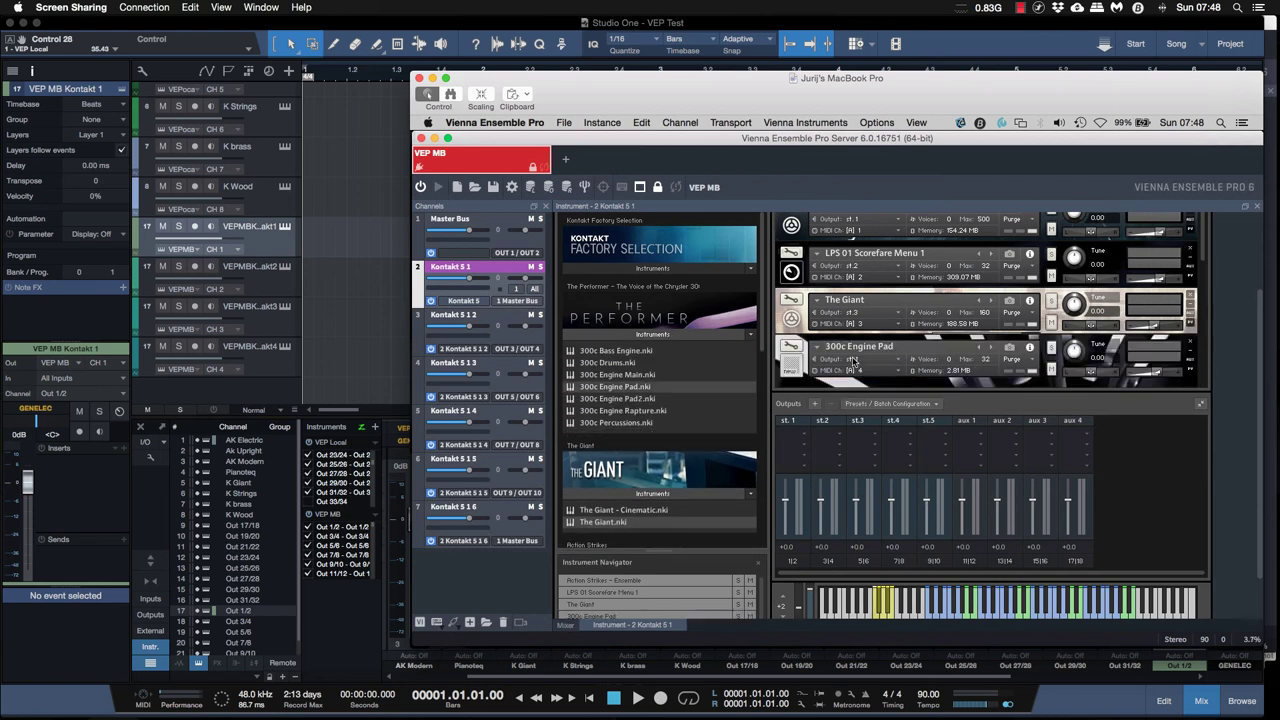
pyautogui.click(851, 359)
pyautogui.click(870, 400)
pyautogui.scroll(3, 1258, 295)
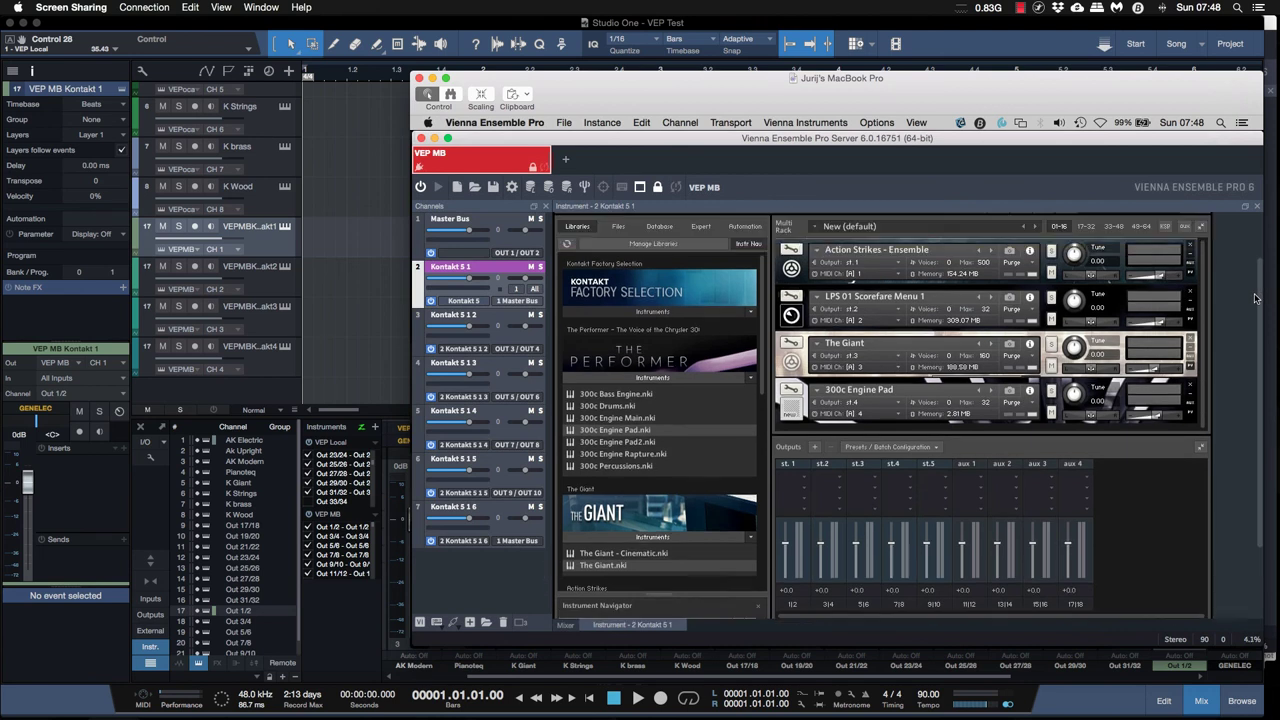
pyautogui.scroll(-5, 1246, 305)
pyautogui.scroll(5, 1246, 305)
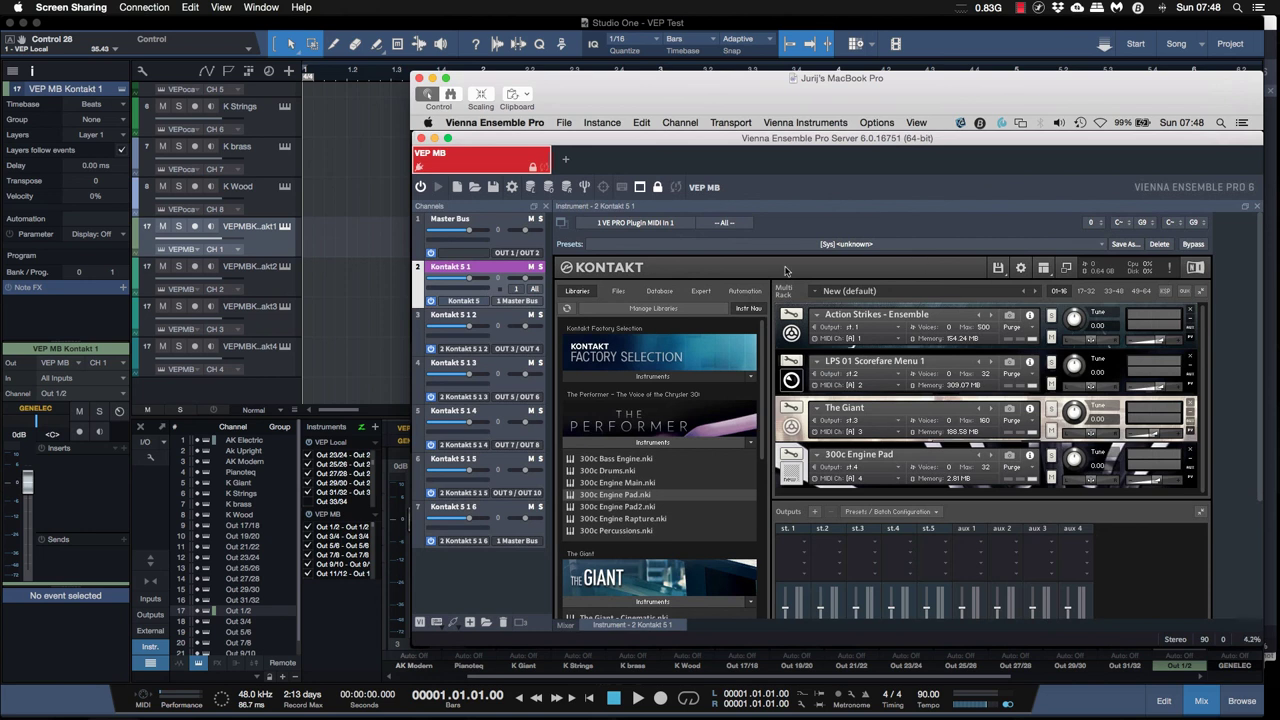
# - Return to the mixer and rename channels Kontakt 5 1 and Kontakt 5 1 2 as K Action and K Evolve
pyautogui.click(490, 219)
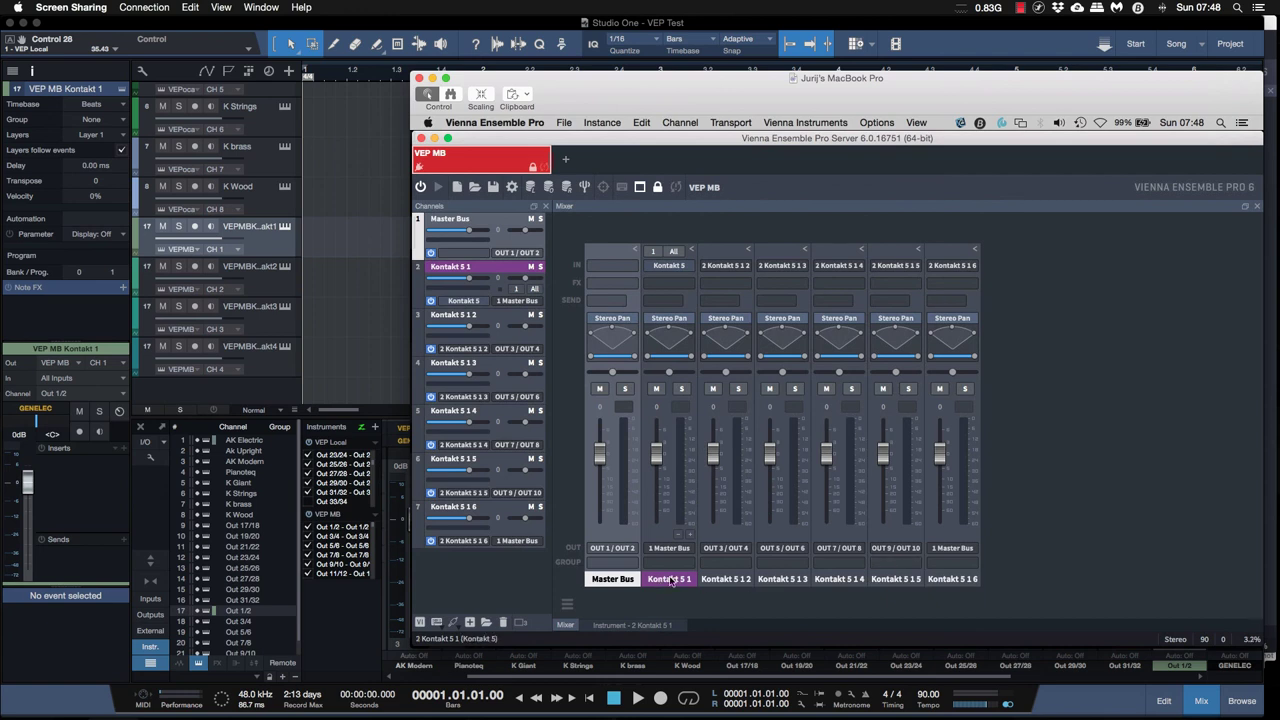
pyautogui.rightClick(670, 581)
pyautogui.click(495, 267)
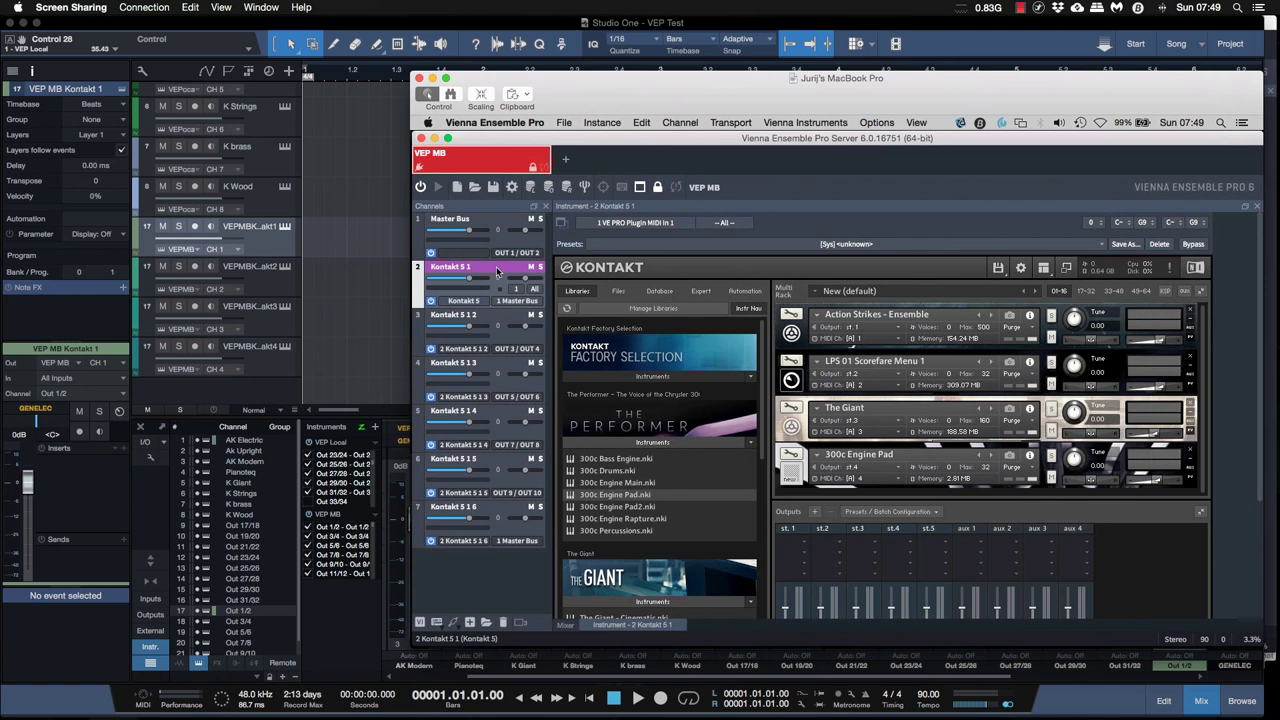
pyautogui.click(487, 220)
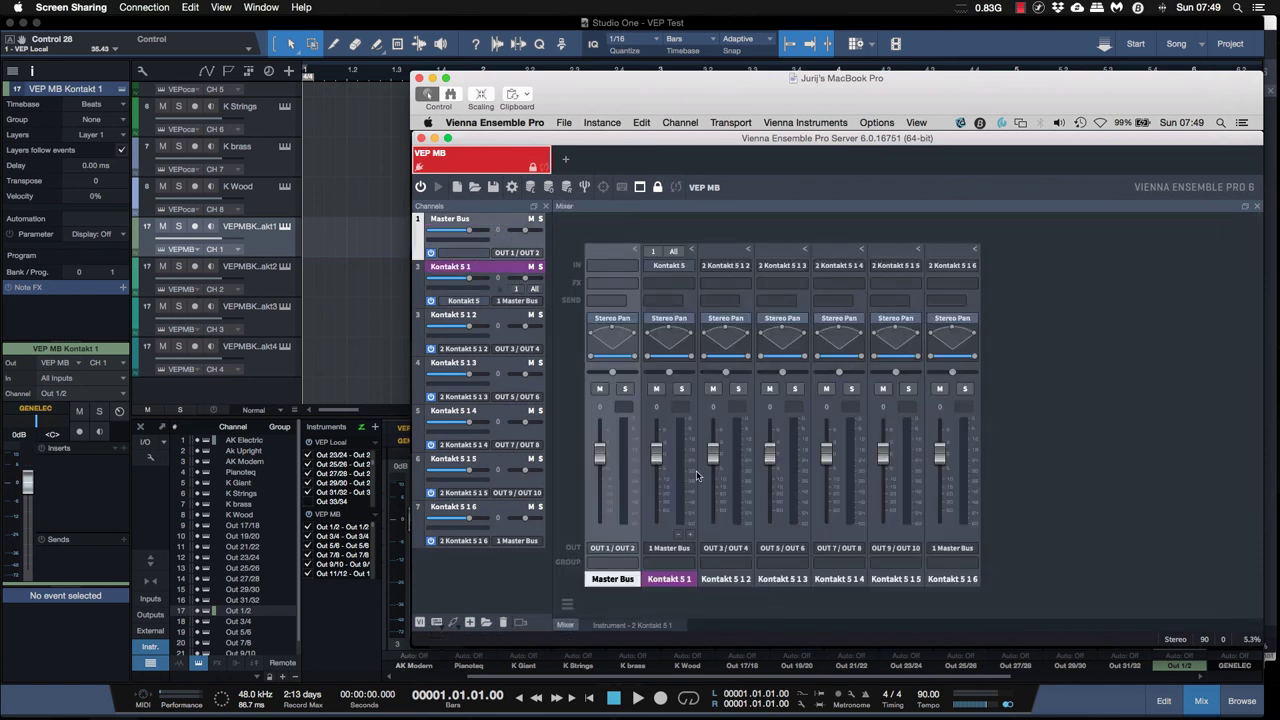
pyautogui.rightClick(680, 580)
pyautogui.click(731, 552)
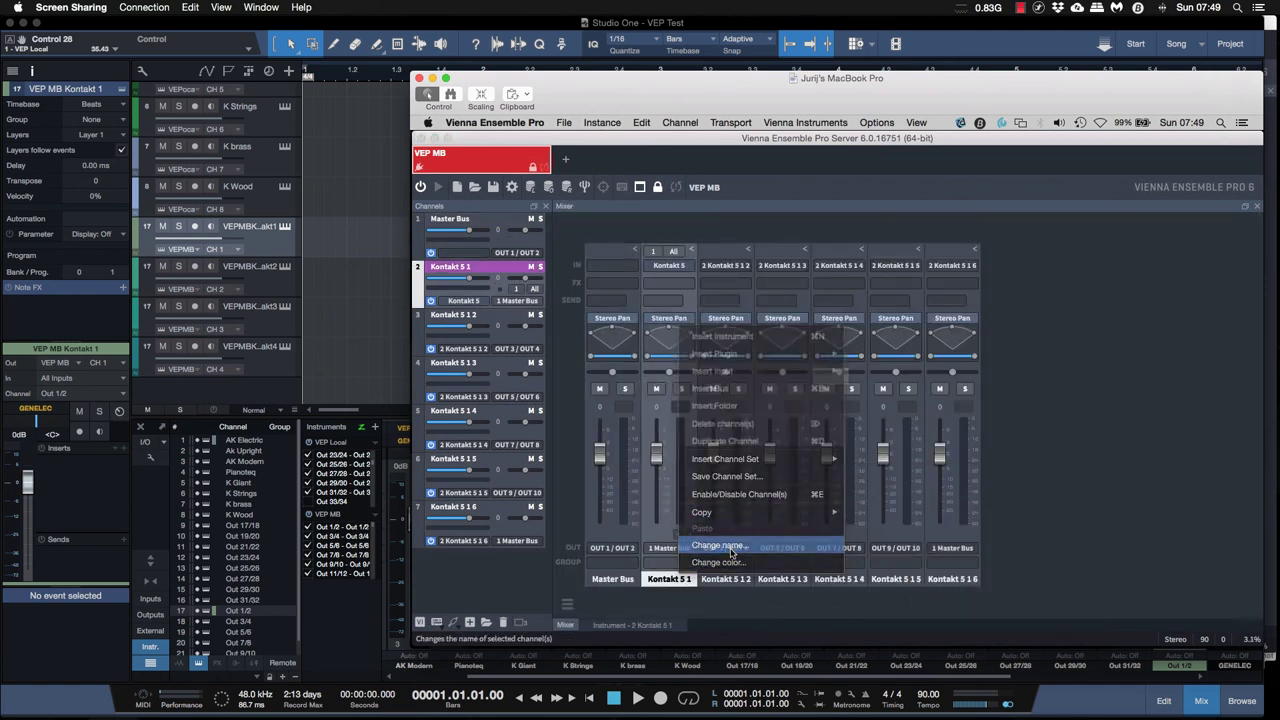
pyautogui.write('K Action')
pyautogui.press('Tab')
pyautogui.write('K')
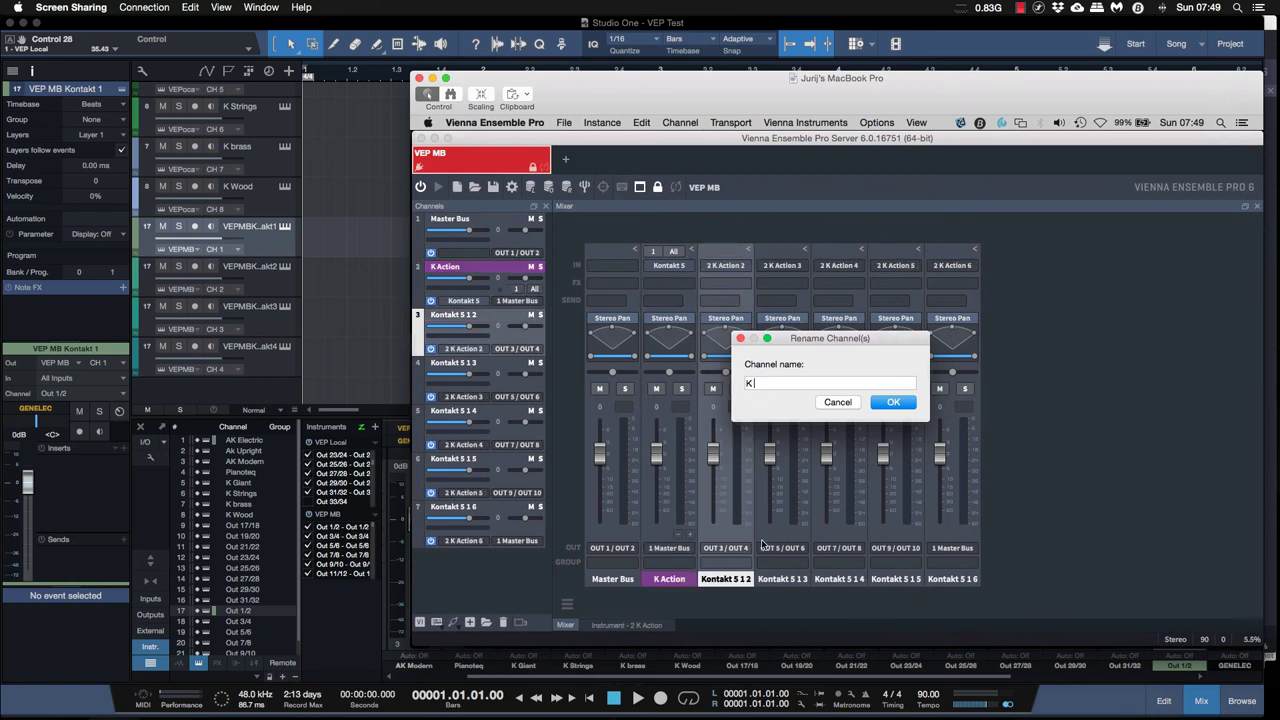
pyautogui.write(' Evolve')
pyautogui.press('Tab')
# - Rename channels Kontakt 5 1 3 and Kontakt 5 1 4 as K Giant2 and K 300C JGR
pyautogui.write('K')
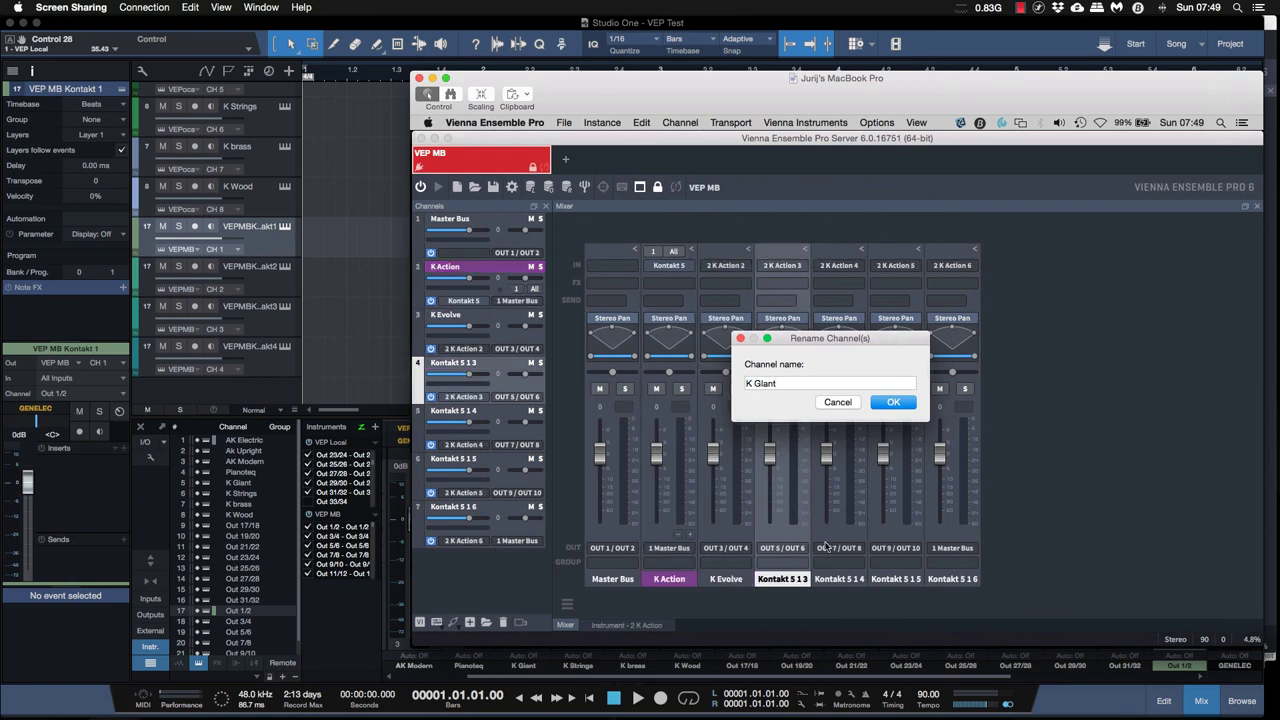
pyautogui.press('Return')
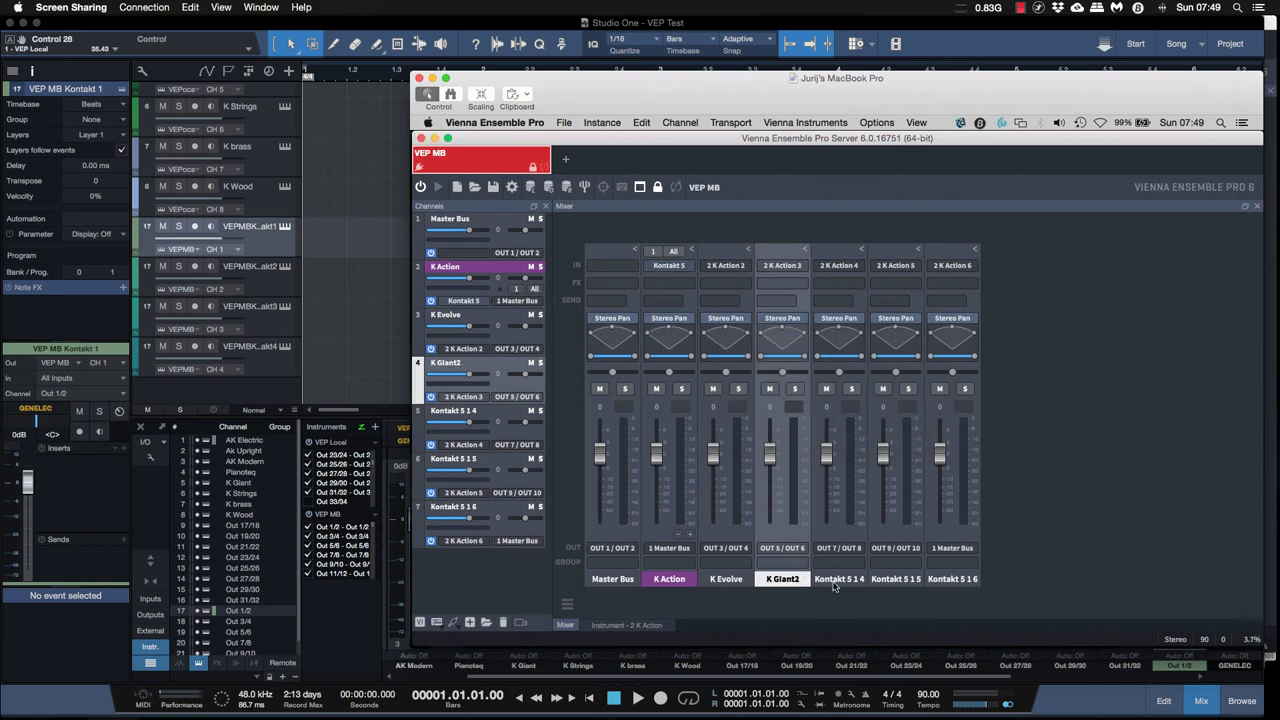
pyautogui.doubleClick(838, 579)
pyautogui.write('K')
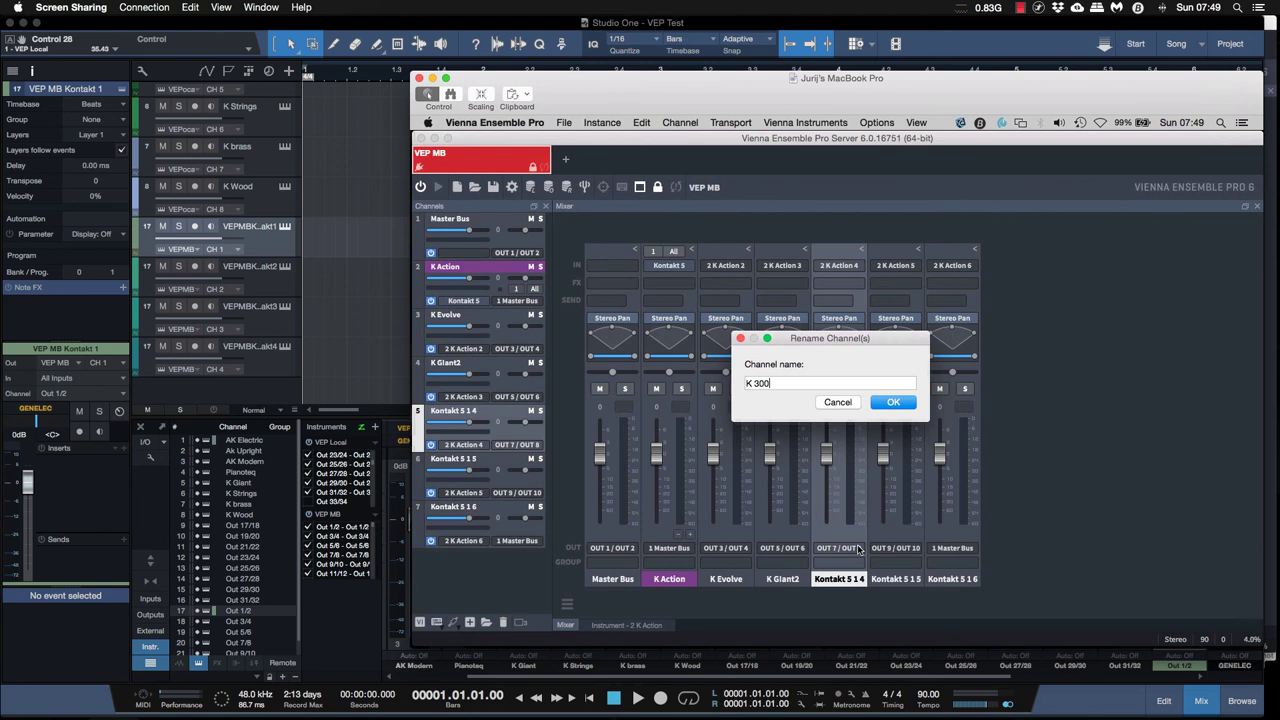
pyautogui.write(' 300')
pyautogui.press('Return')
# - Switch to Studio One and audition the VEP MB Kontakt 1 track with monitoring enabled
pyautogui.click(270, 246)
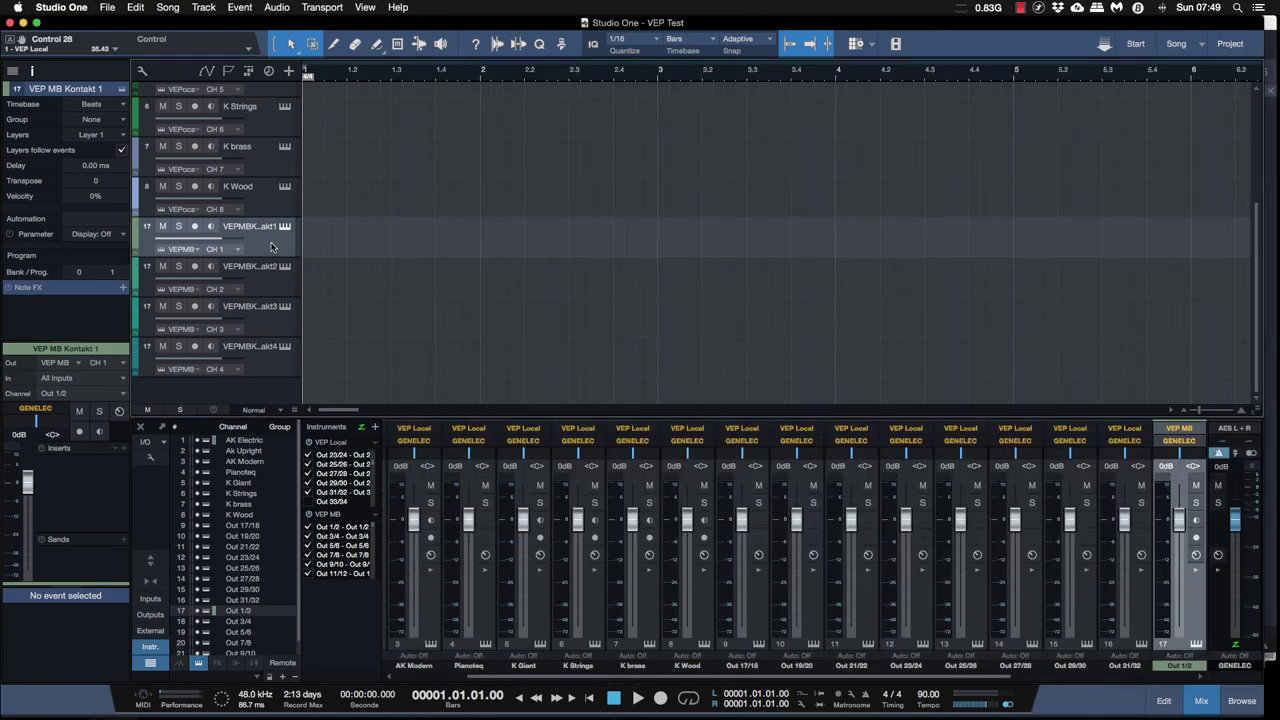
pyautogui.click(211, 227)
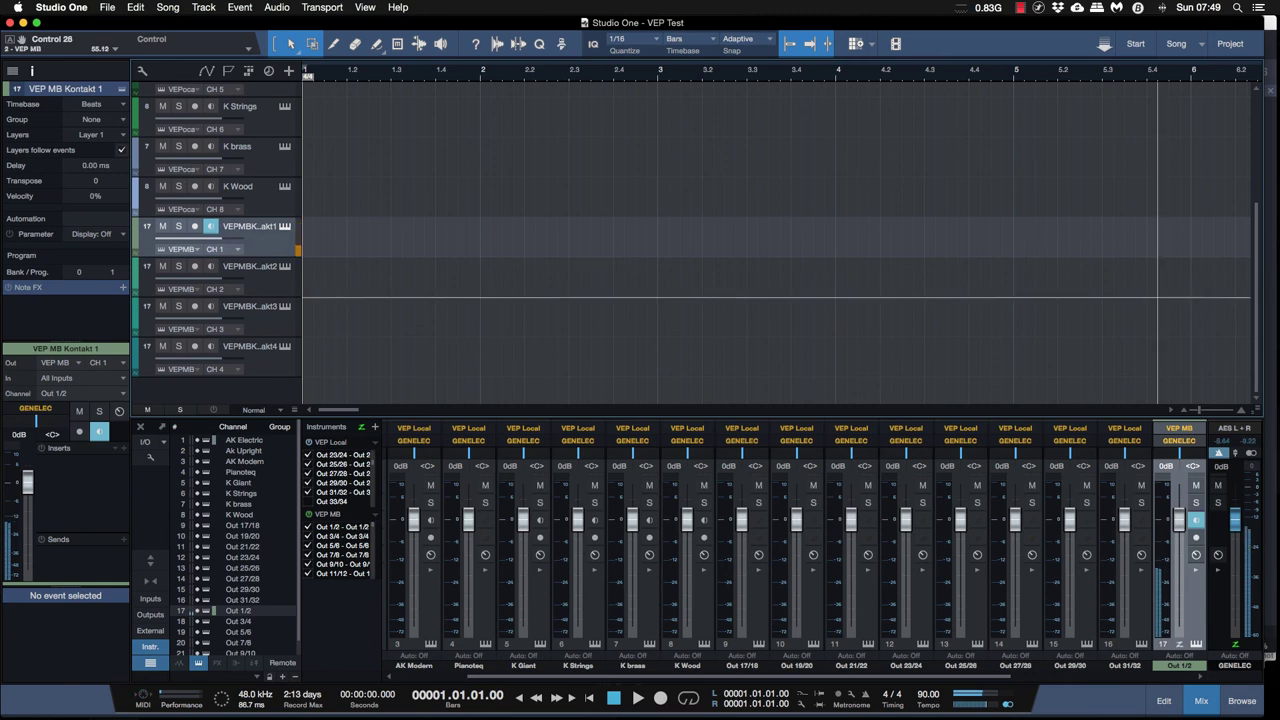
pyautogui.click(1272, 243)
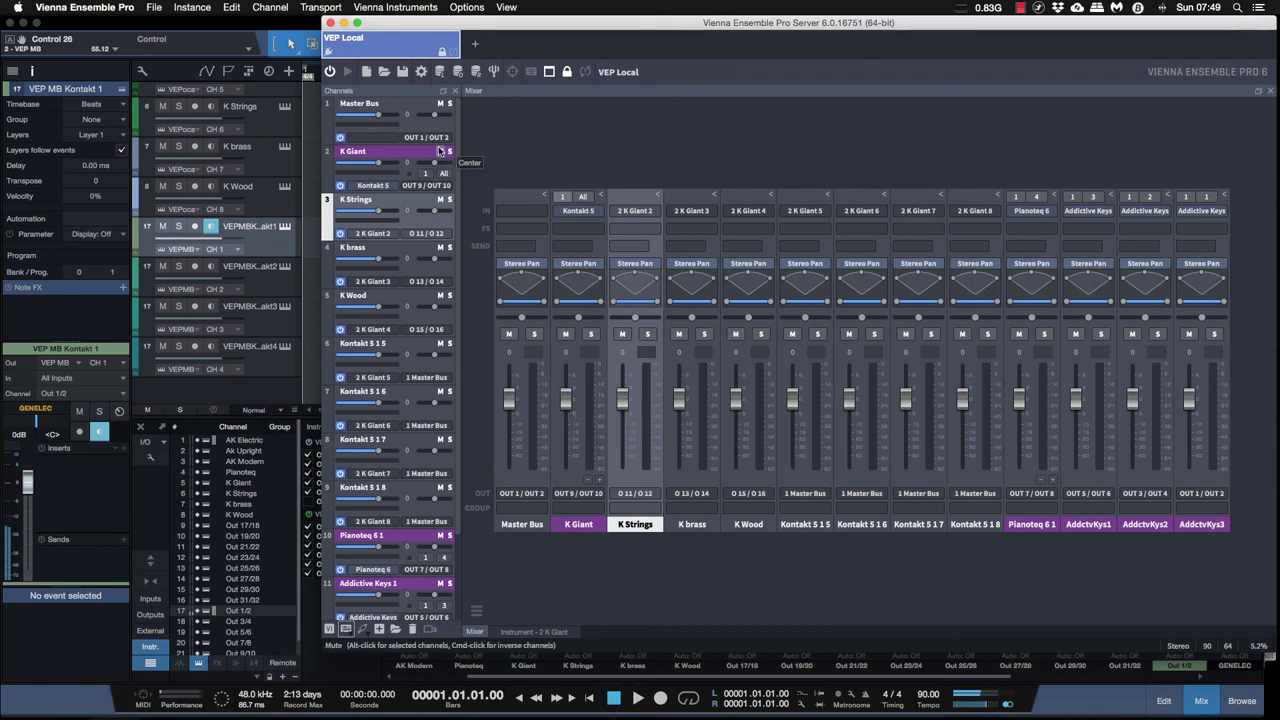
pyautogui.click(409, 108)
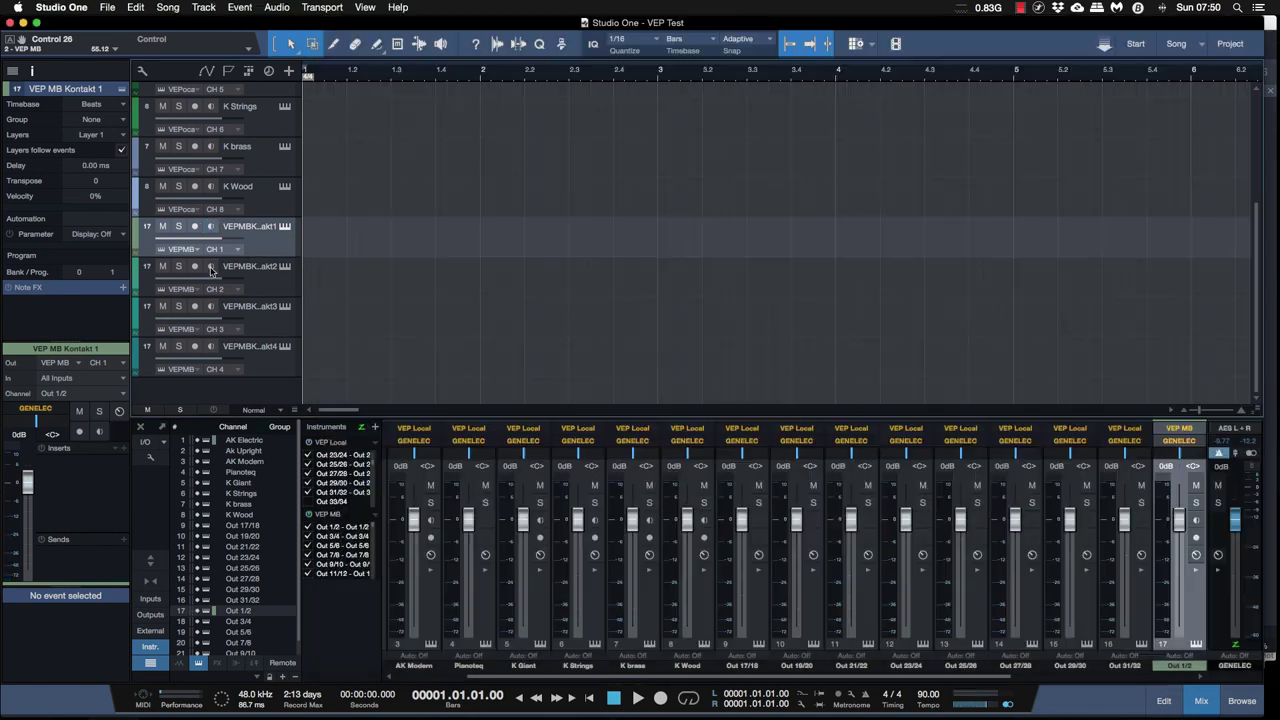
# - Audition the VEP MB Kontakt 2 track with monitoring and check its signal in the VEP MB mixer through Screen Sharing
pyautogui.click(266, 287)
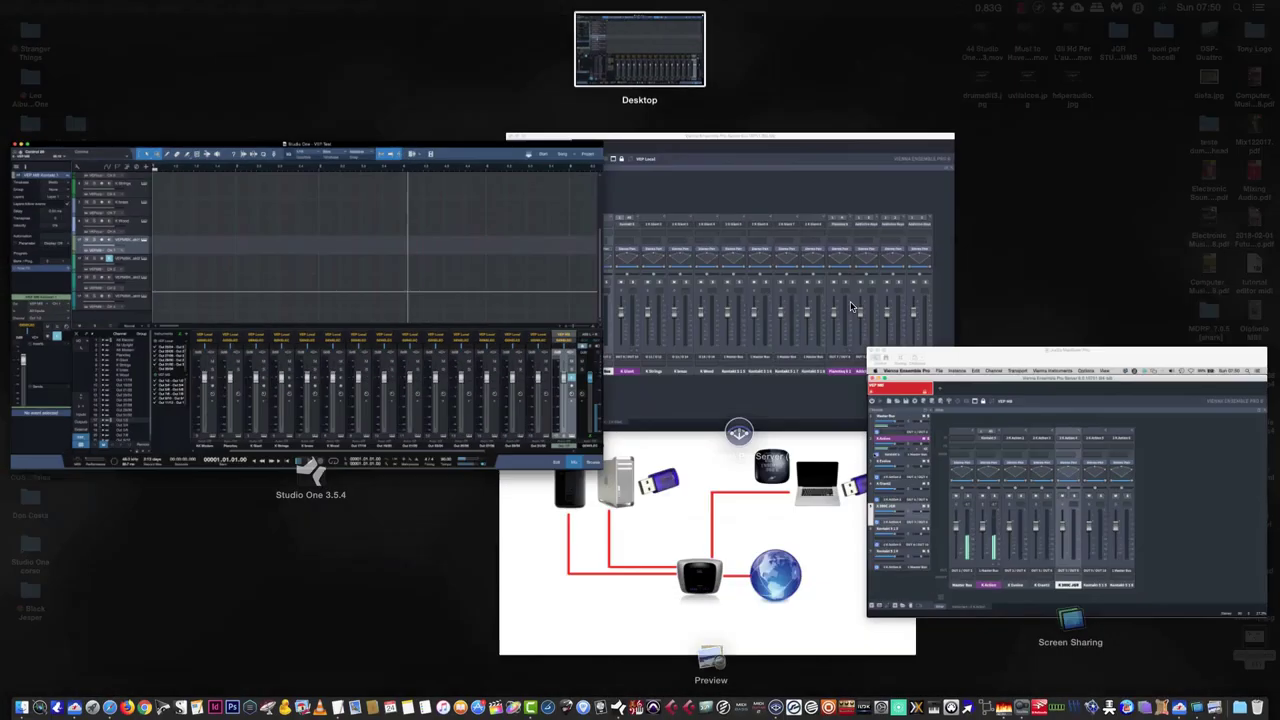
pyautogui.hotkey('ctrl', 'Up')
pyautogui.click(1033, 475)
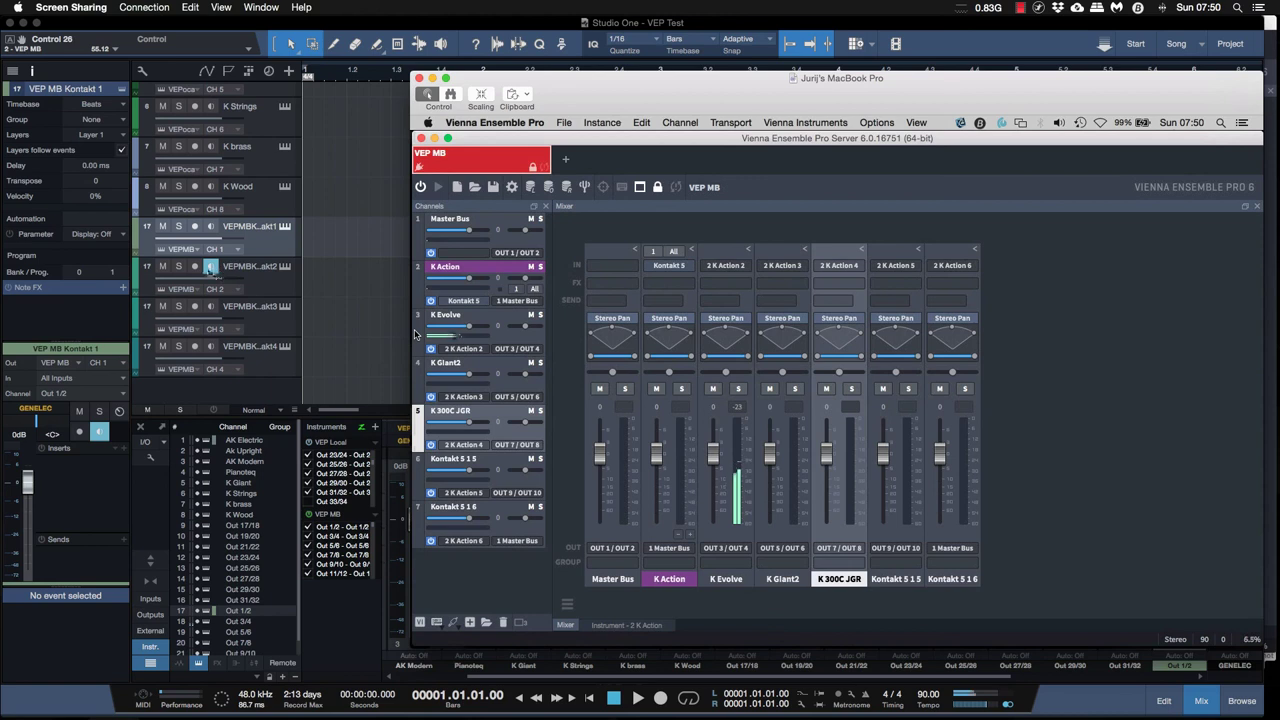
pyautogui.click(210, 271)
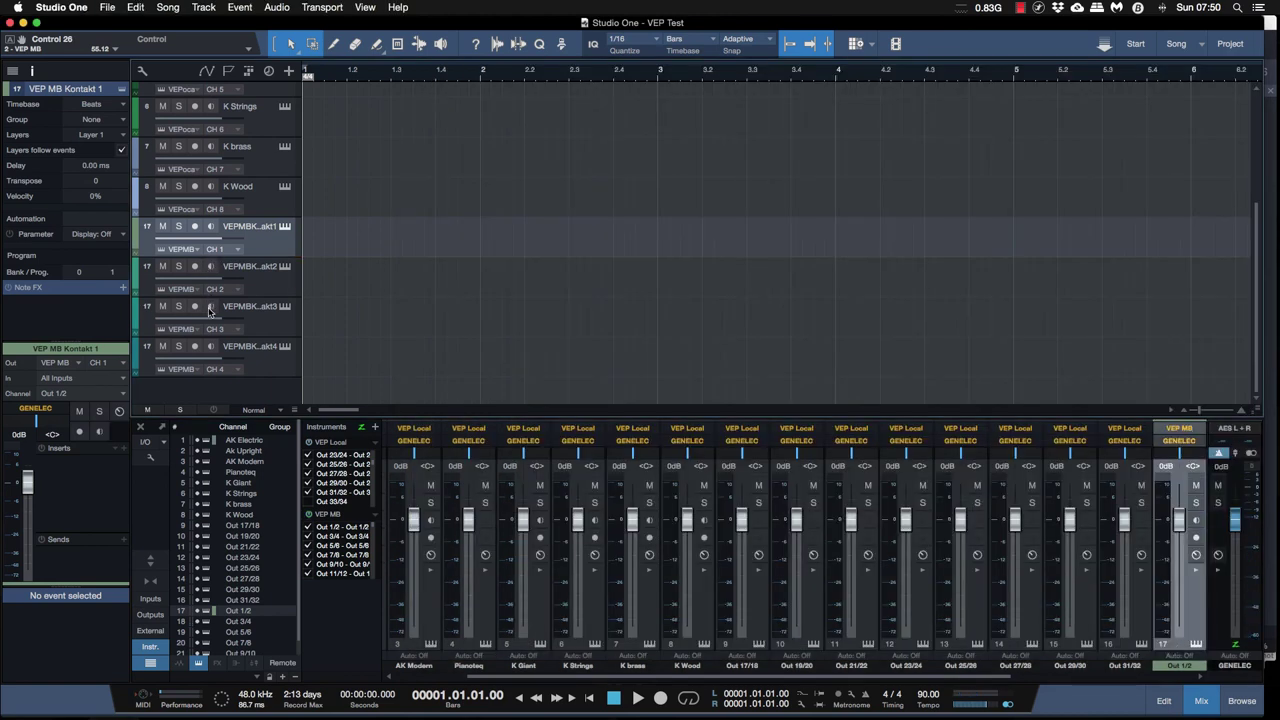
# - Audition VEP MB Kontakt 3, move monitoring to VEP MB Kontakt 4, and check its level in the VEP MB mixer
pyautogui.click(211, 308)
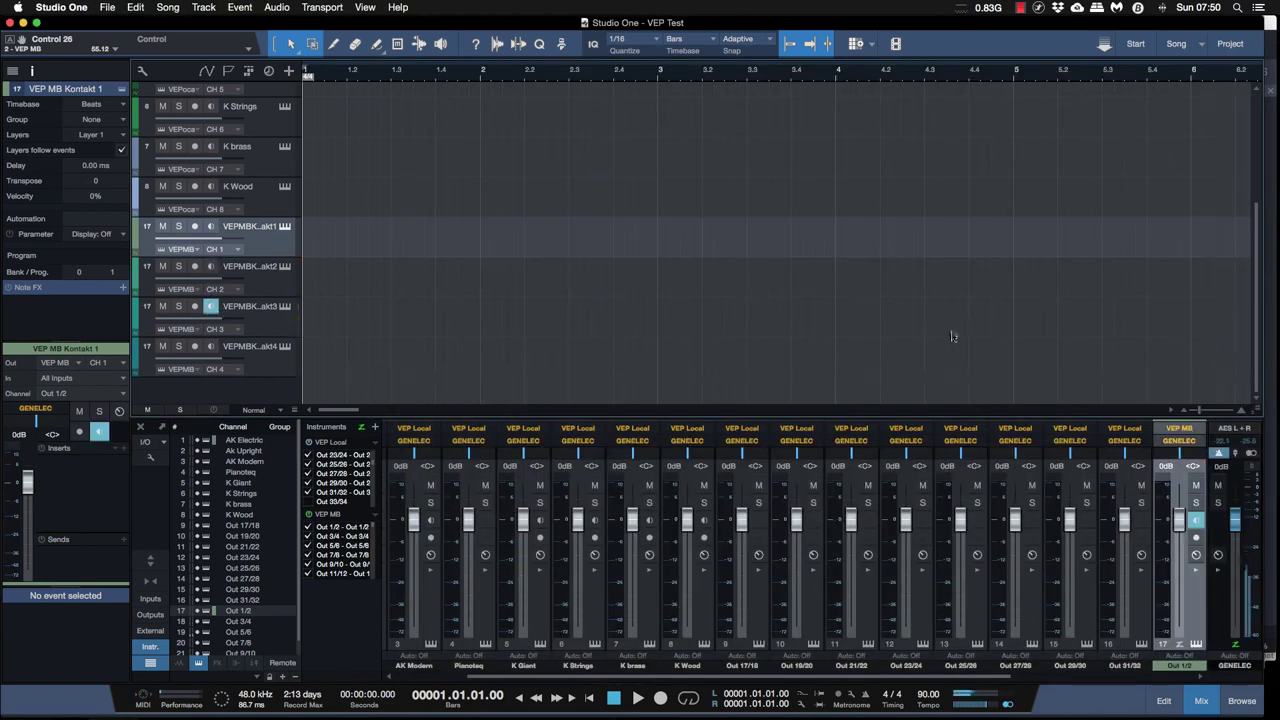
pyautogui.click(211, 306)
pyautogui.click(210, 346)
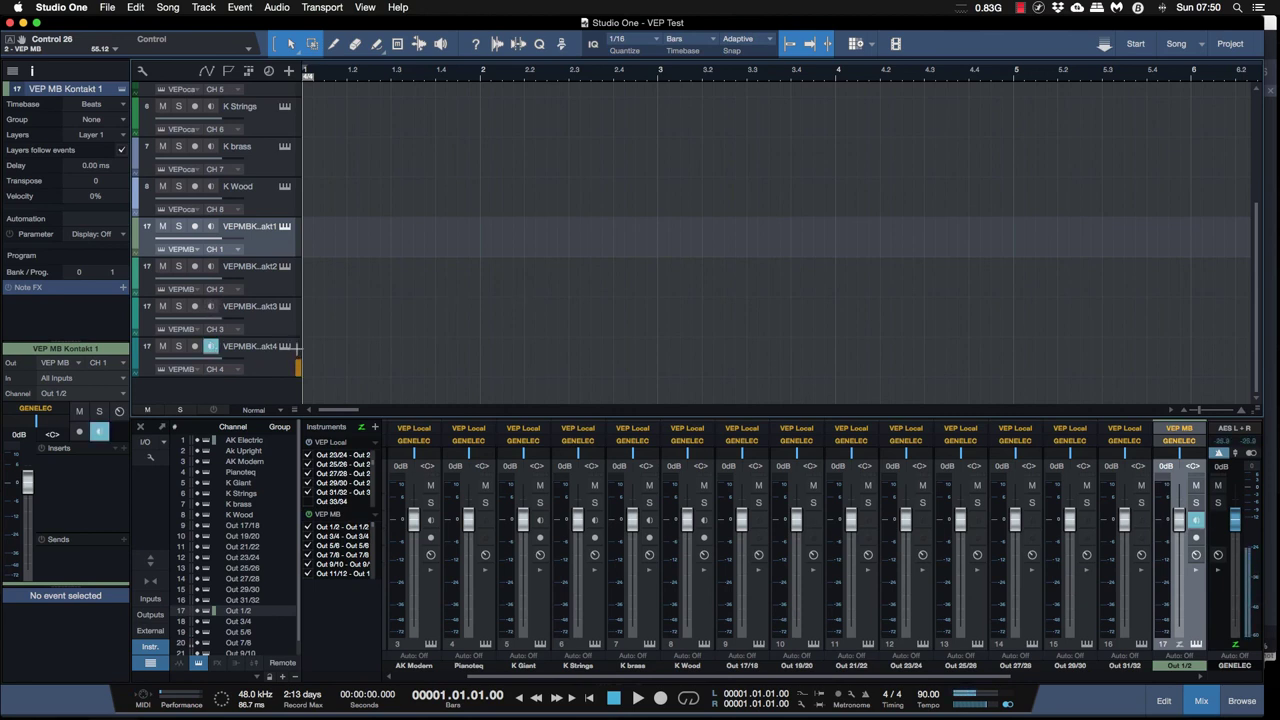
pyautogui.click(1272, 349)
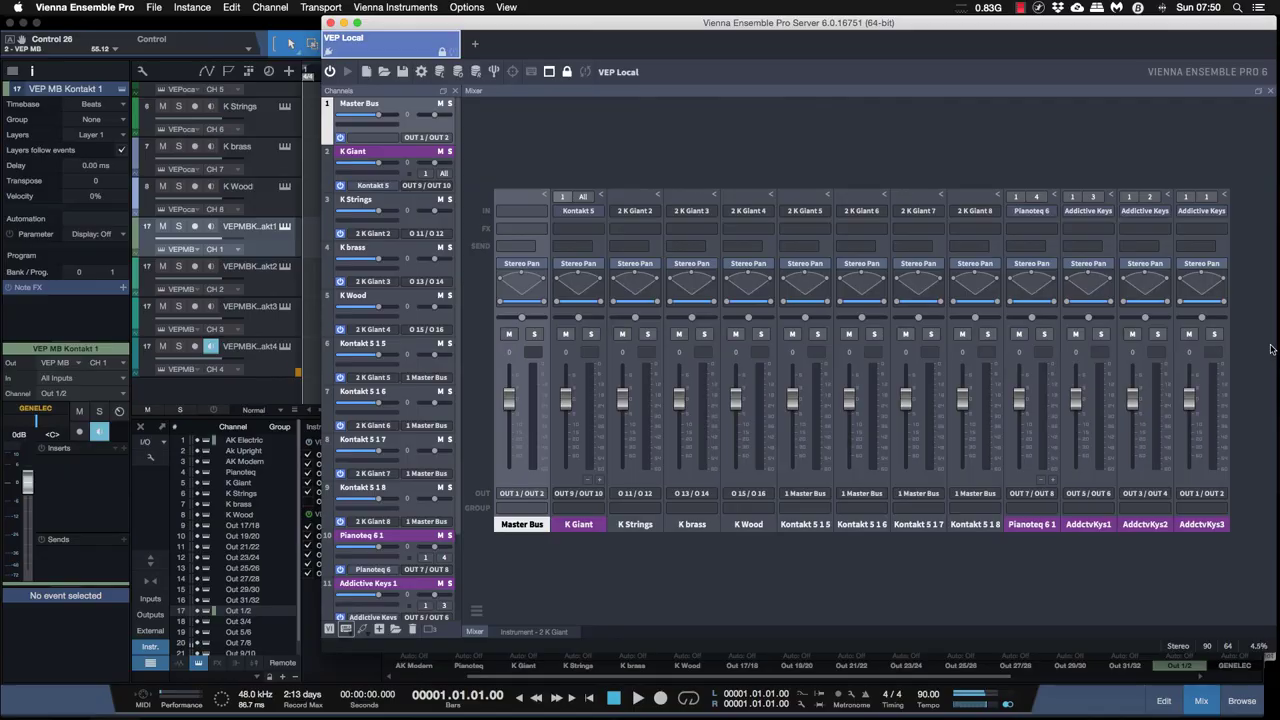
pyautogui.hotkey('ctrl', 'Up')
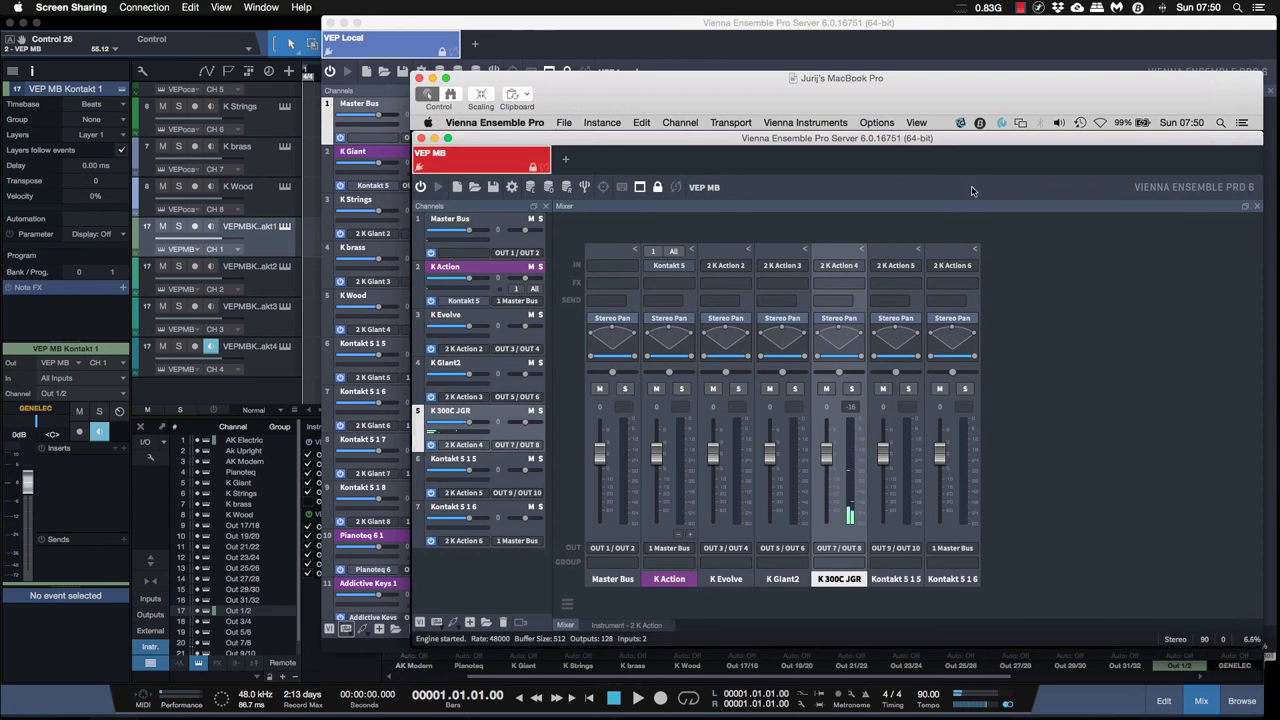
# - Move the Screen Sharing window aside to view the VEP Local and VEP MB mixers together, and switch back to Studio One
pyautogui.moveTo(821, 80); pyautogui.dragTo(1043, 90)
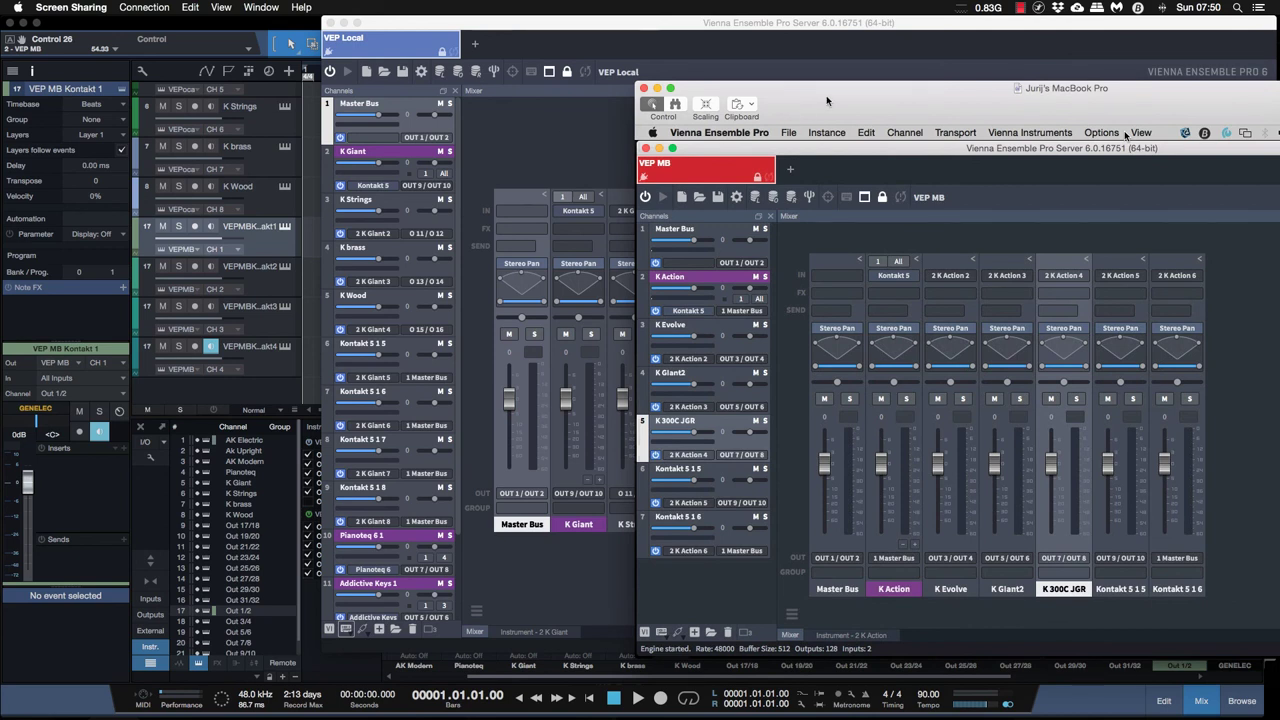
pyautogui.moveTo(827, 100); pyautogui.dragTo(835, 98)
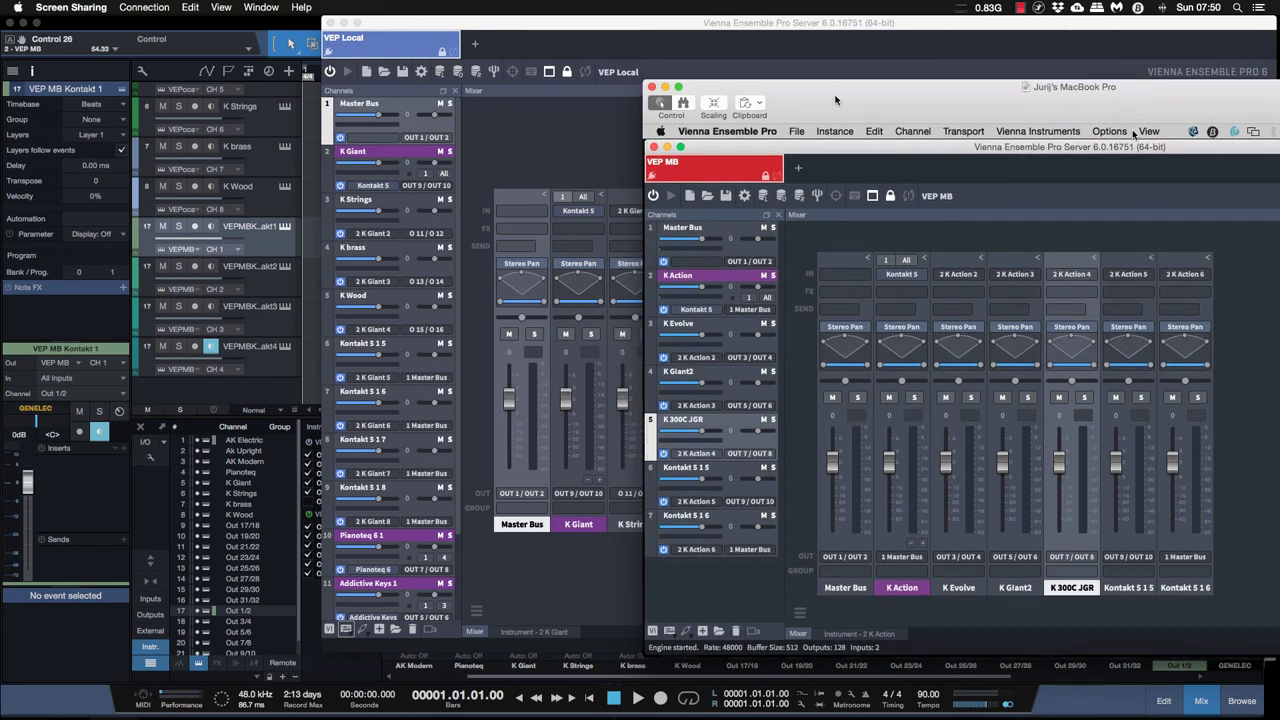
pyautogui.click(137, 700)
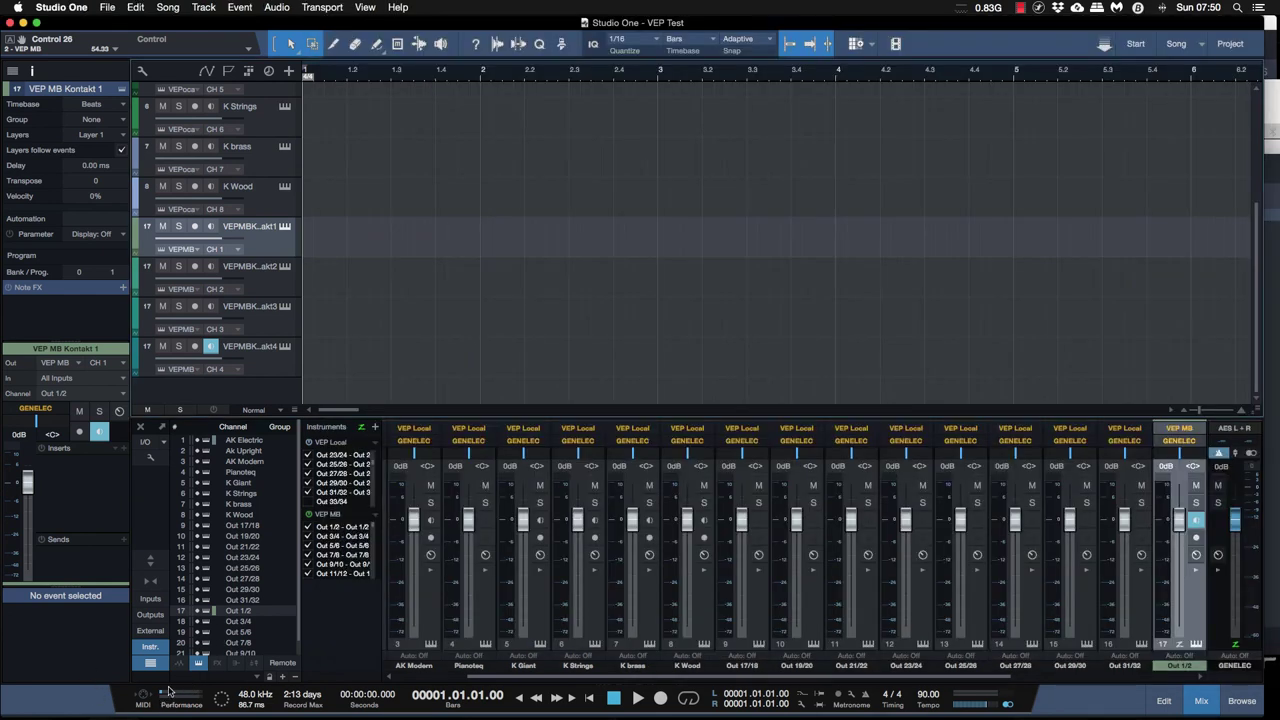